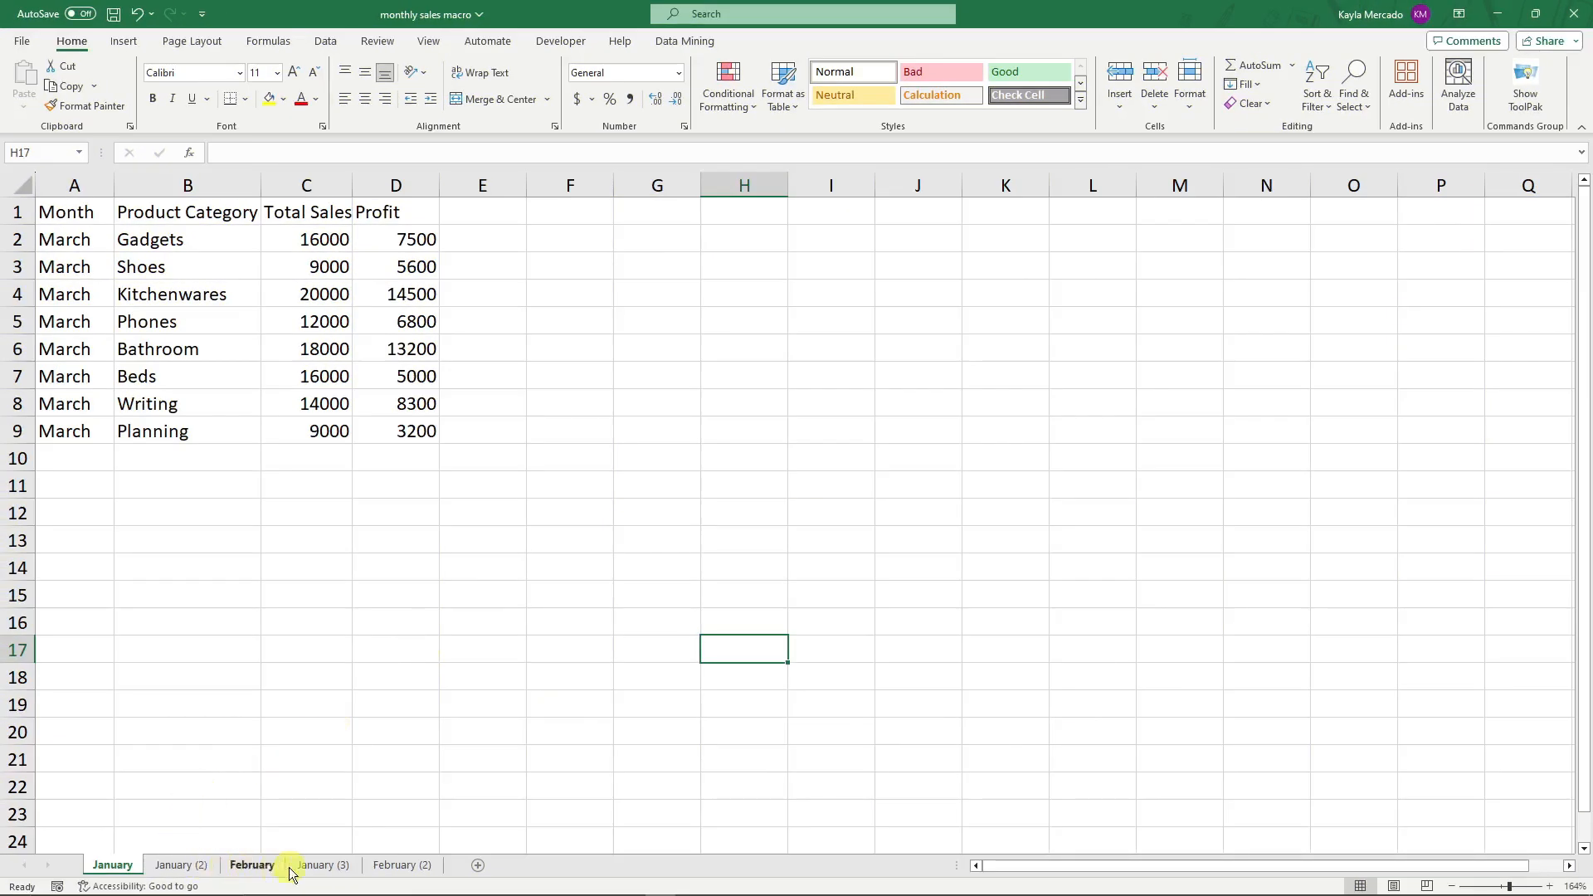
Look through the January (2), February, January (3) and February (2) sheets, and return to the January sheet.
click(181, 865)
click(251, 866)
click(322, 865)
click(394, 865)
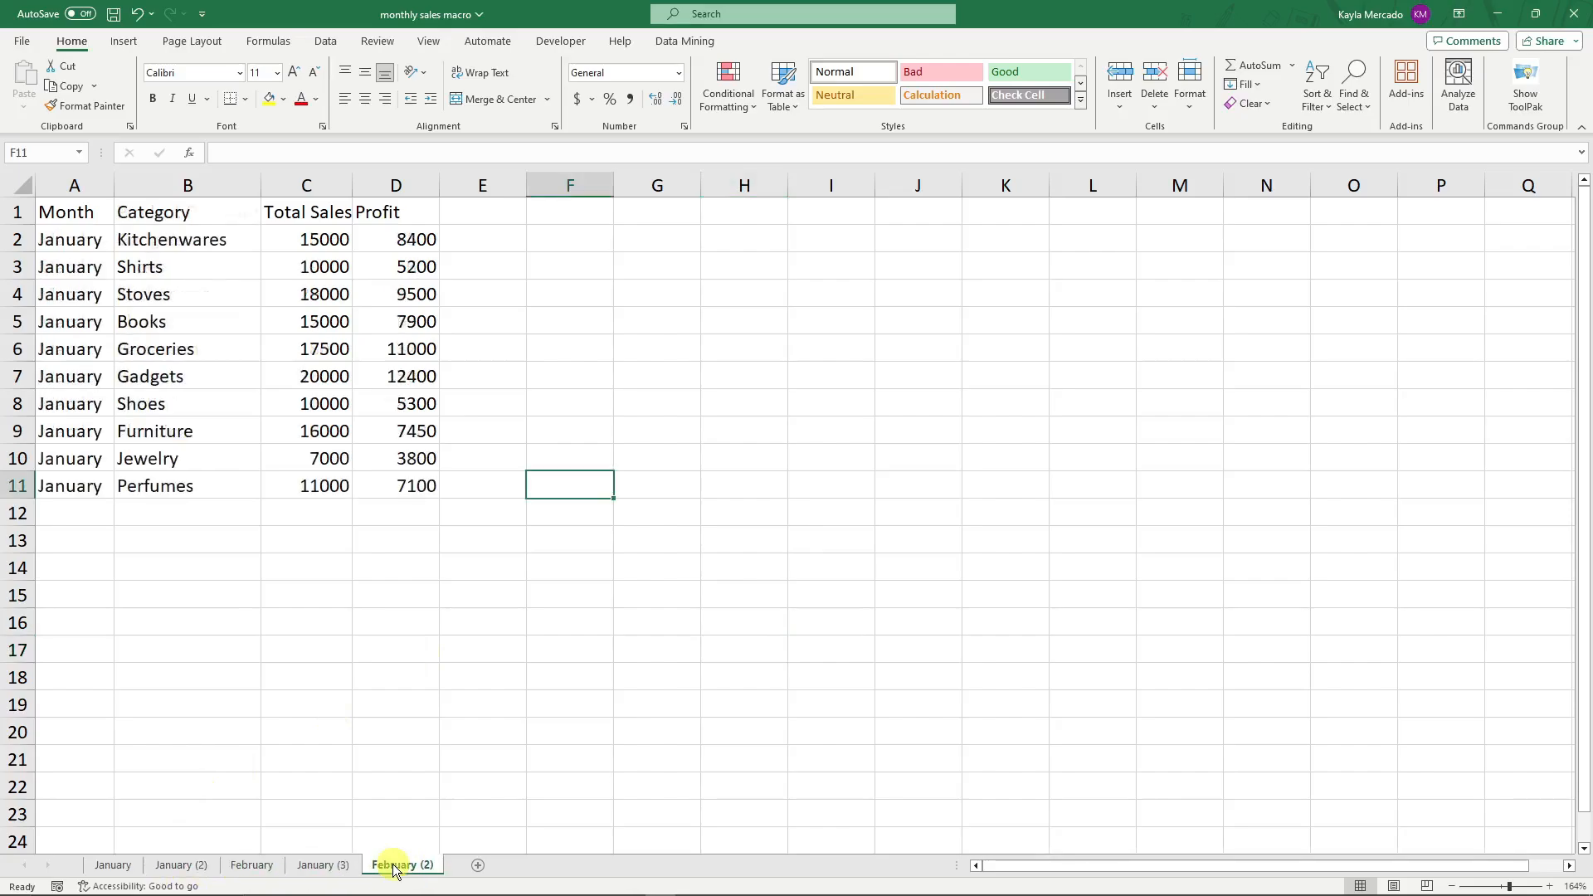
click(113, 866)
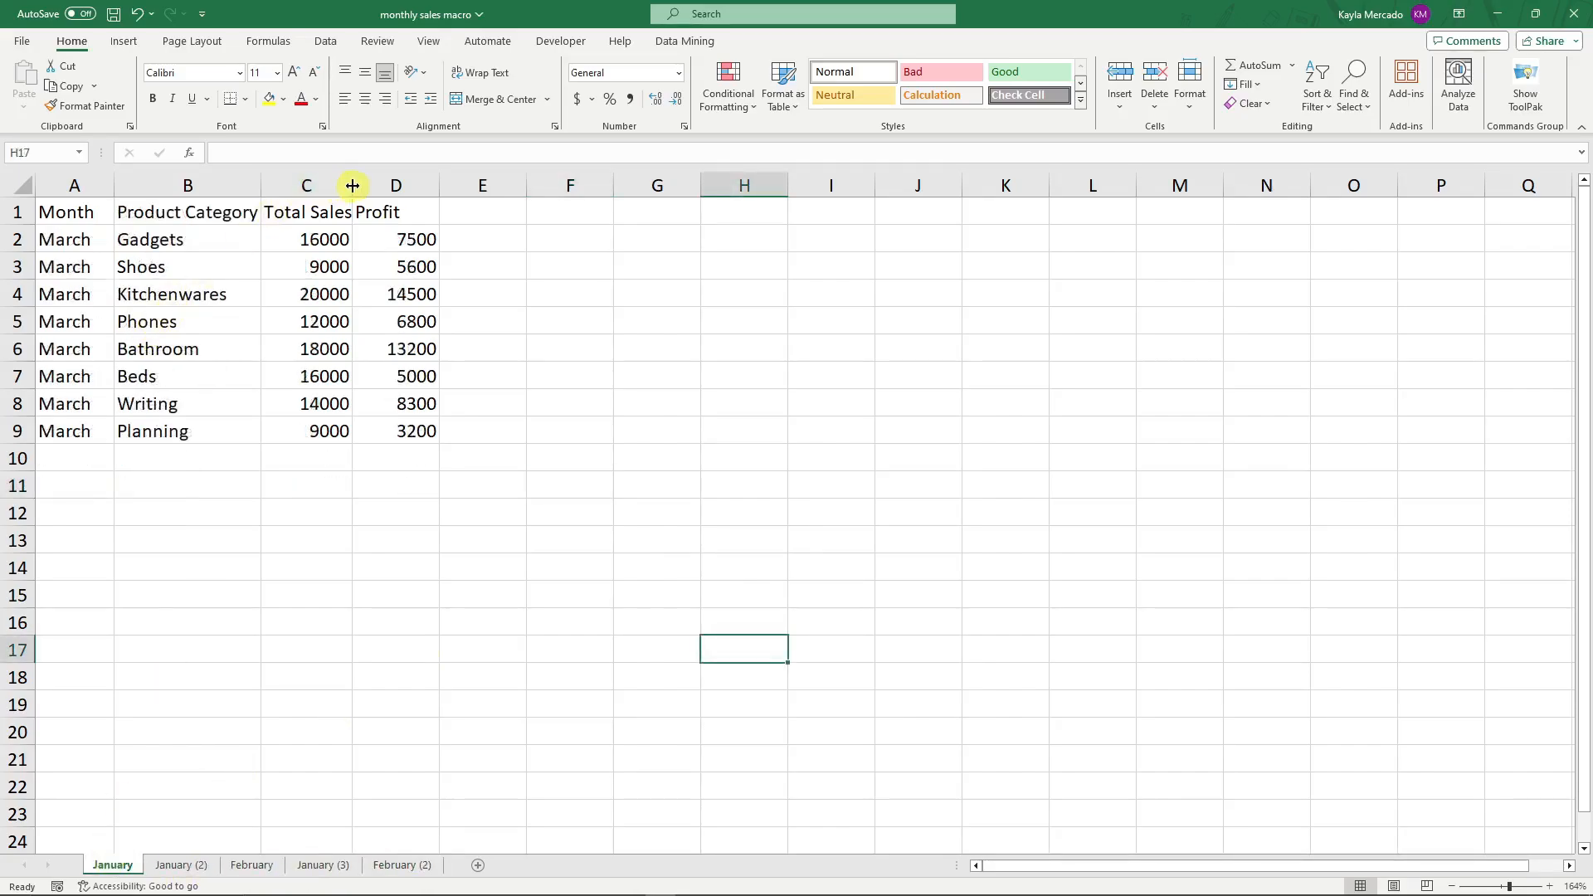
Widen the Total Sales and Profit columns on the January sheet so the headers have more room.
drag(353, 186, 504, 188)
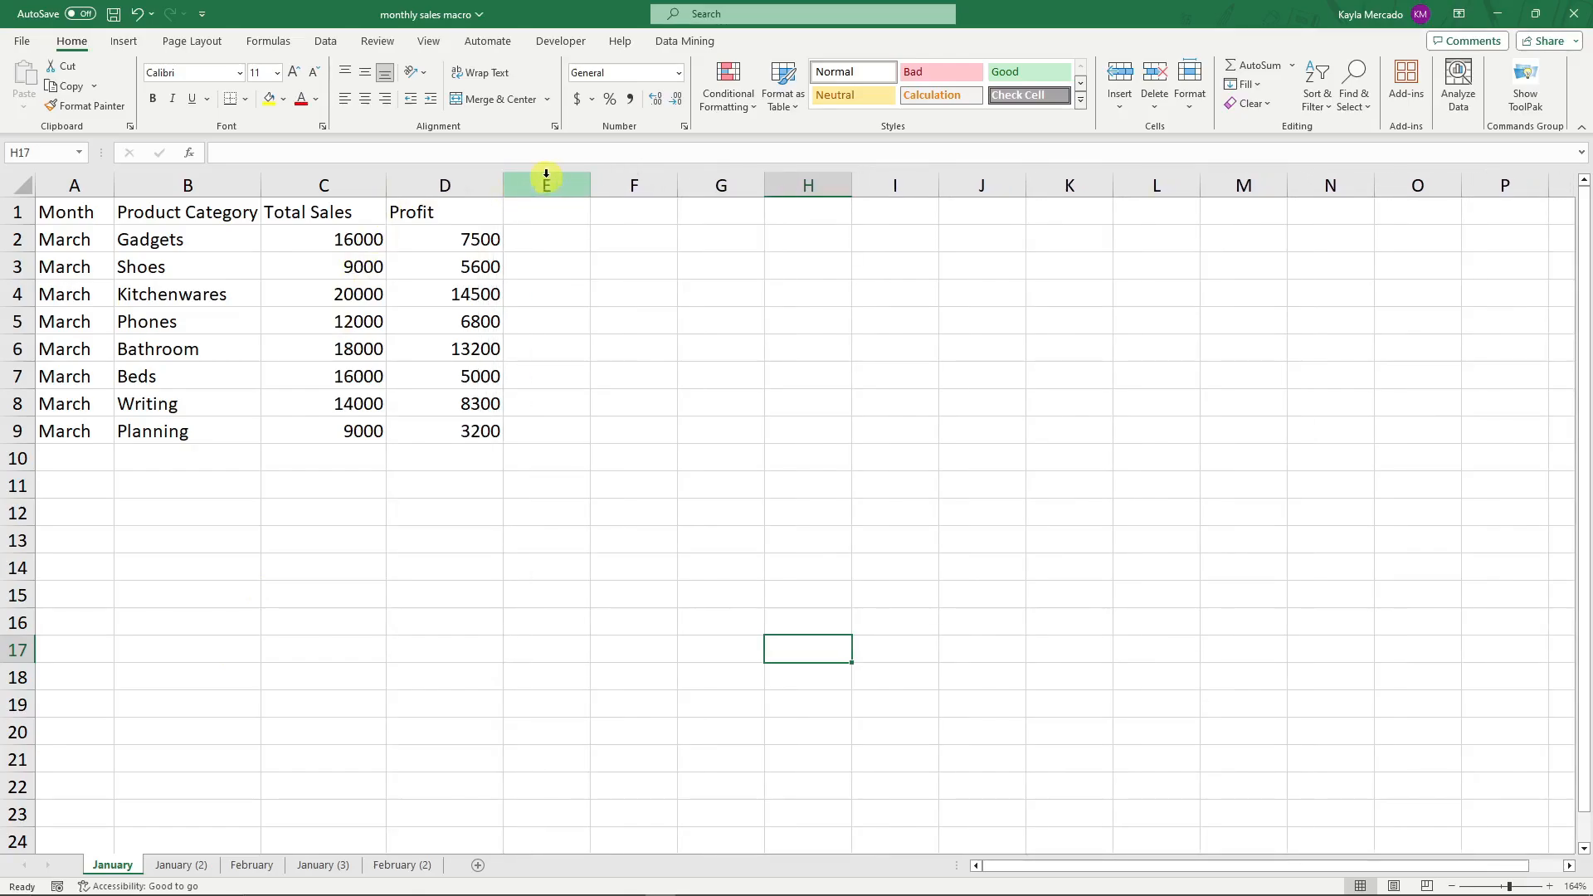
click(540, 590)
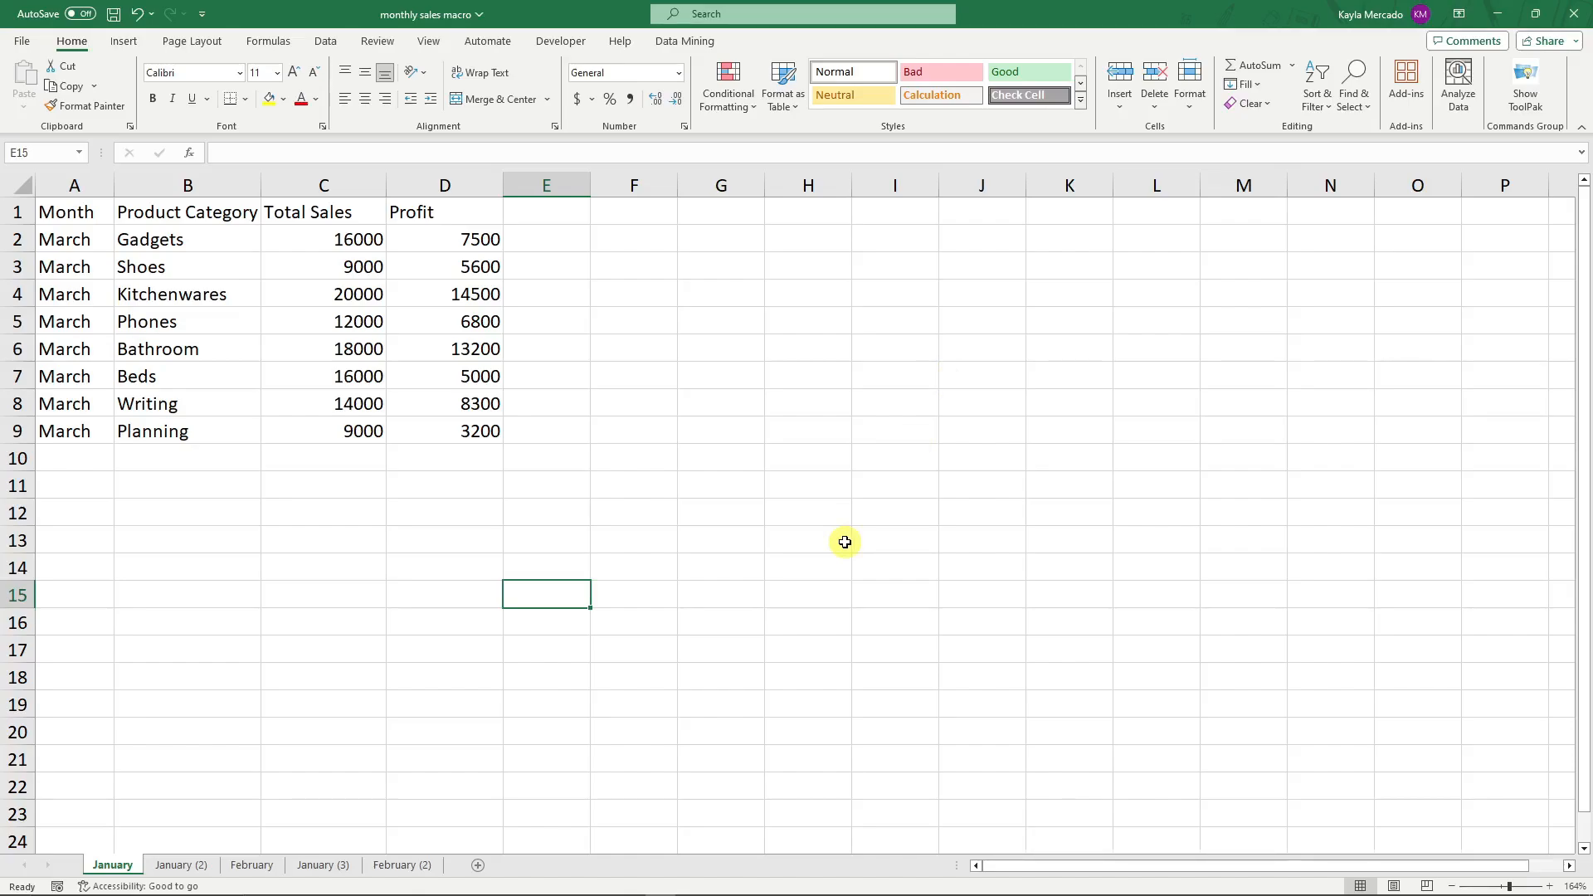
drag(65, 214, 469, 445)
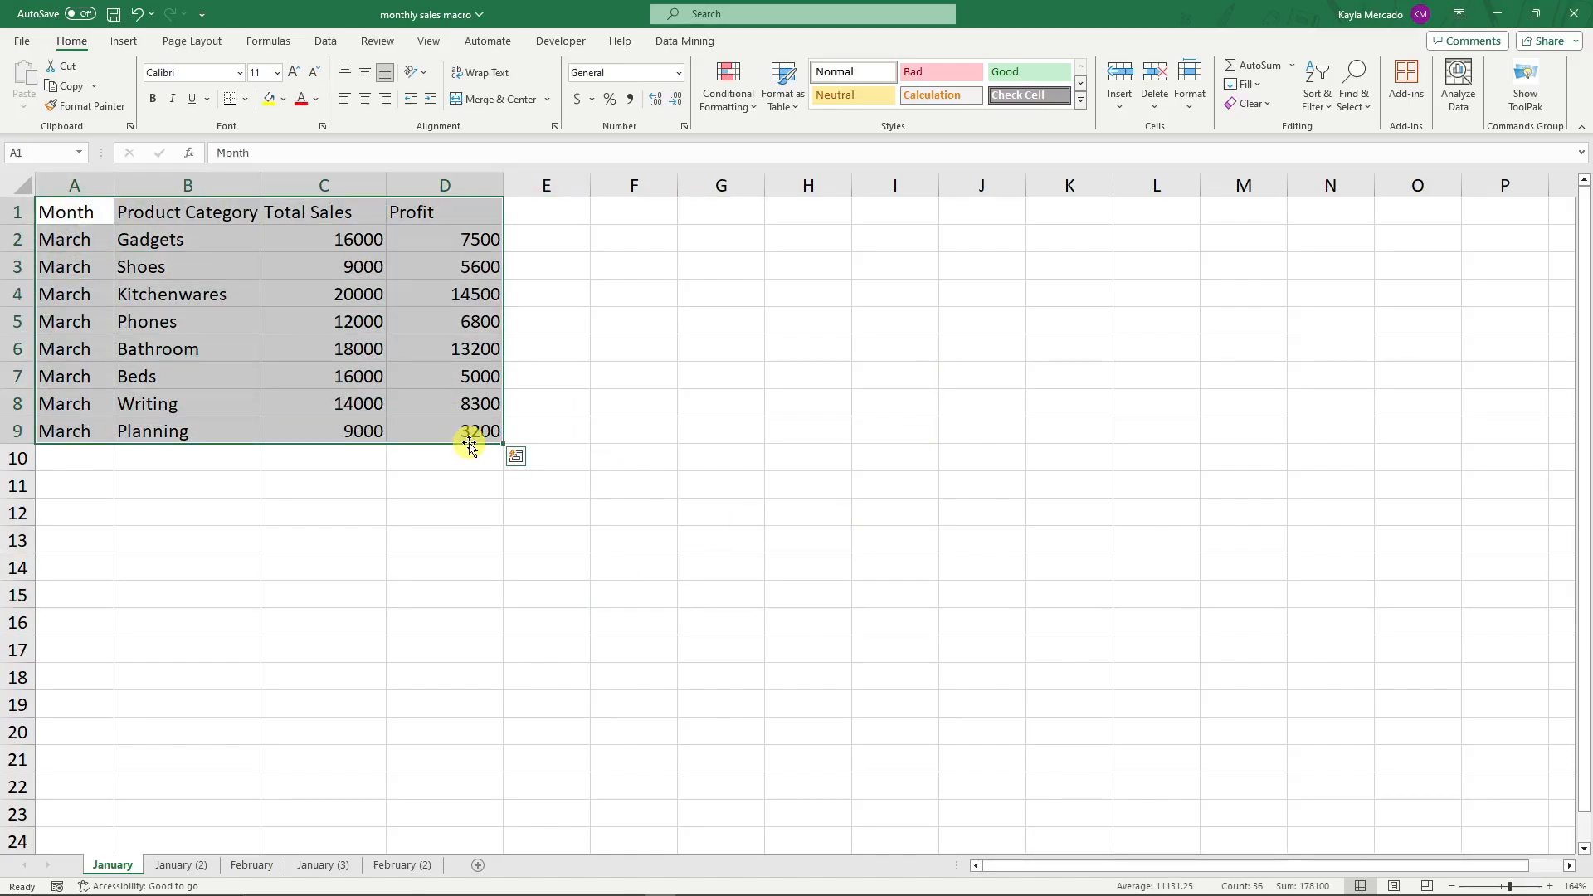
click(622, 452)
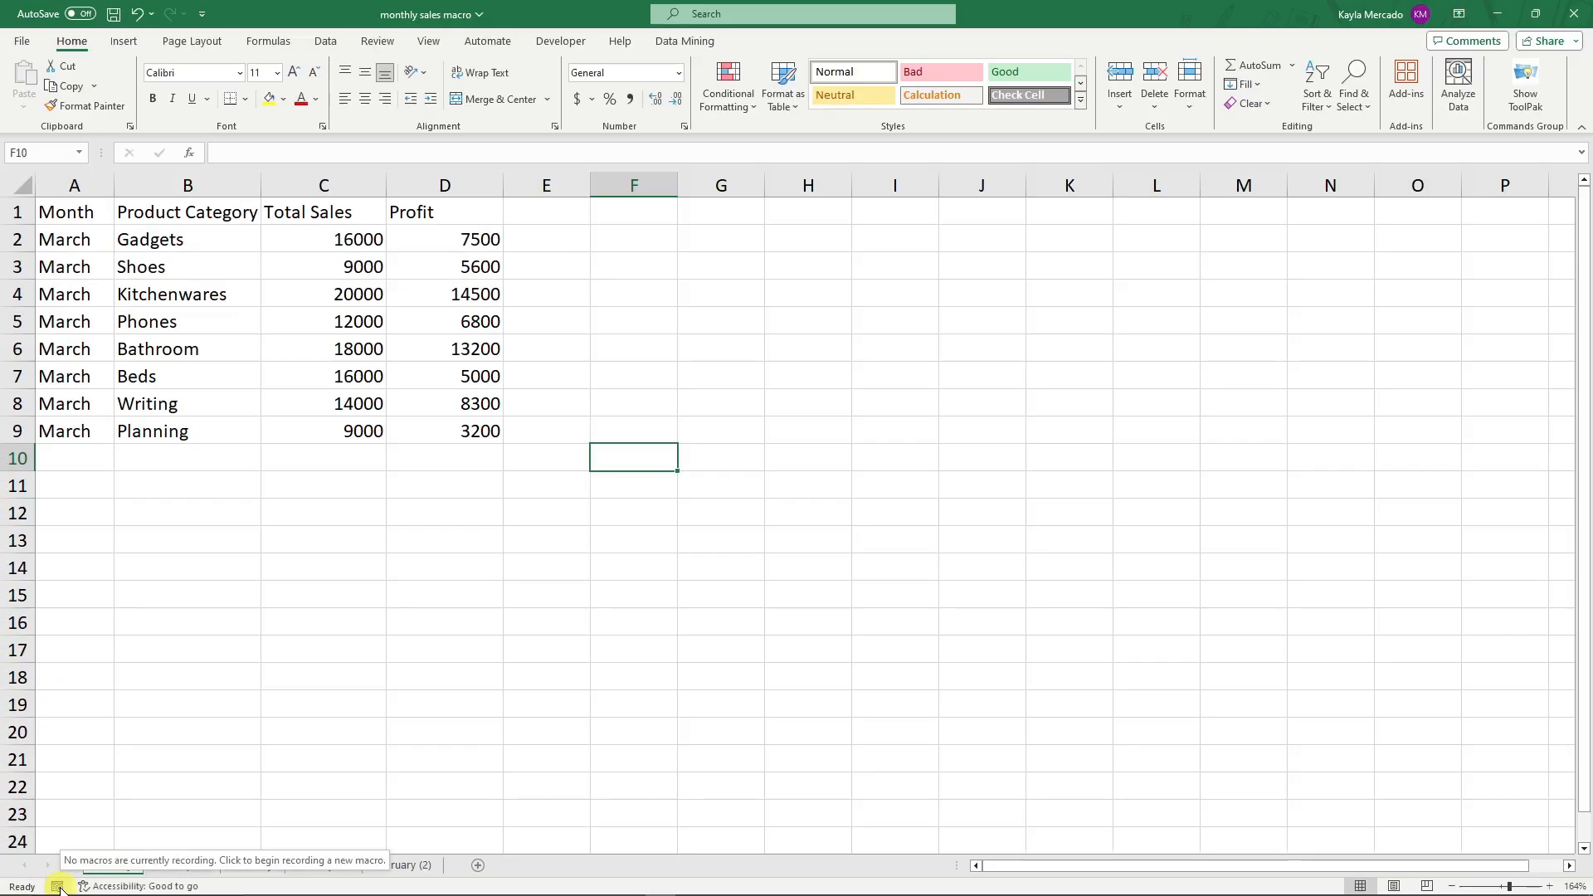
Check the macro recording option for the status bar and the Developer entry in the ribbon customization settings, changing nothing.
right_click(60, 888)
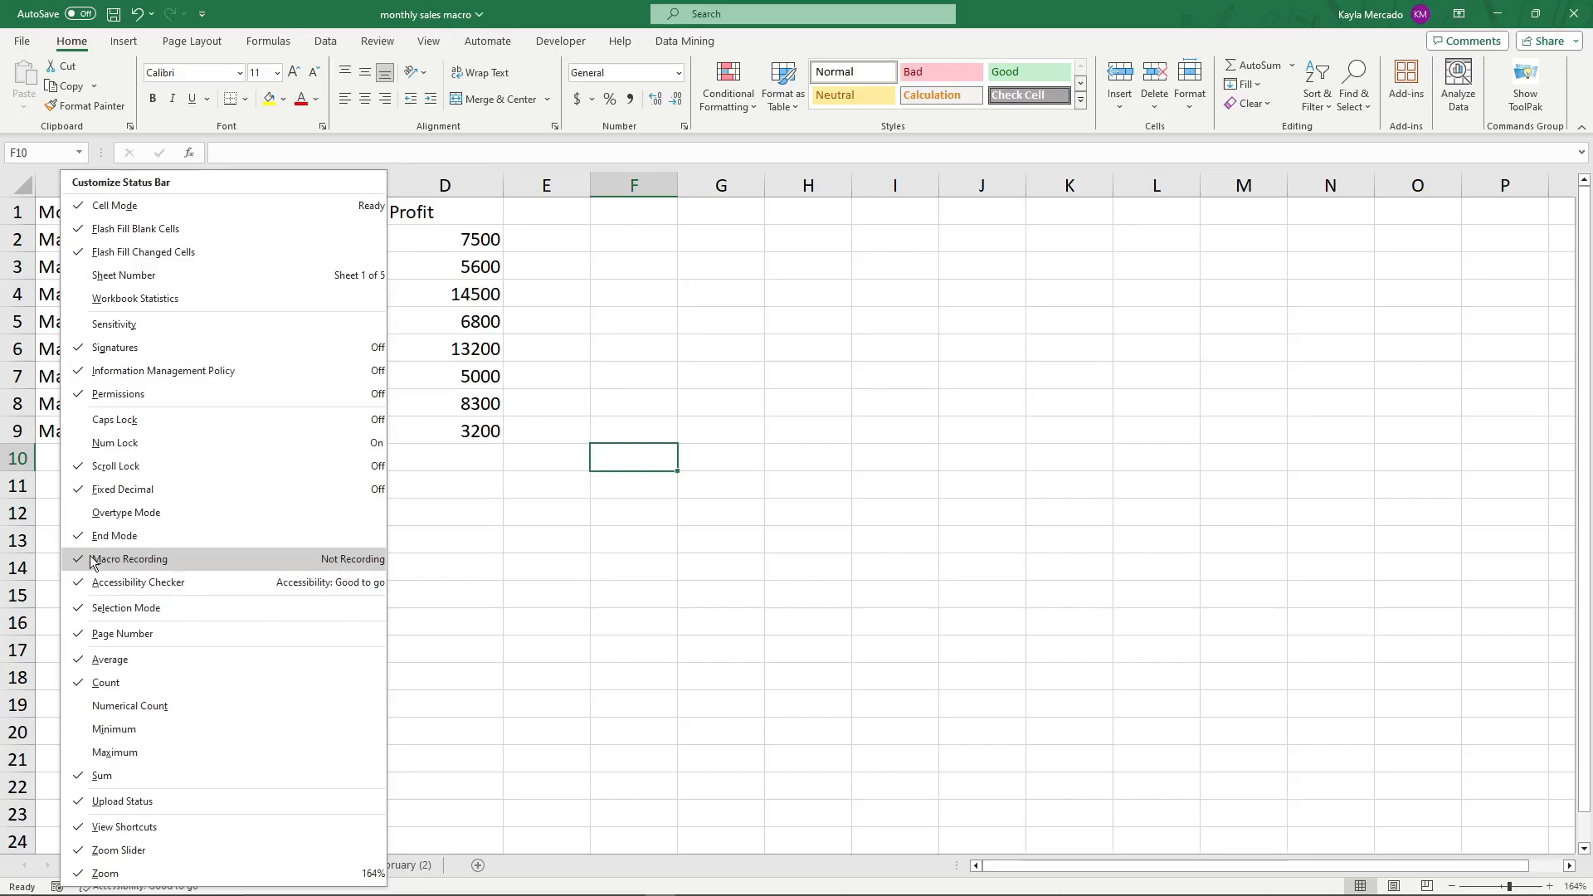
click(396, 581)
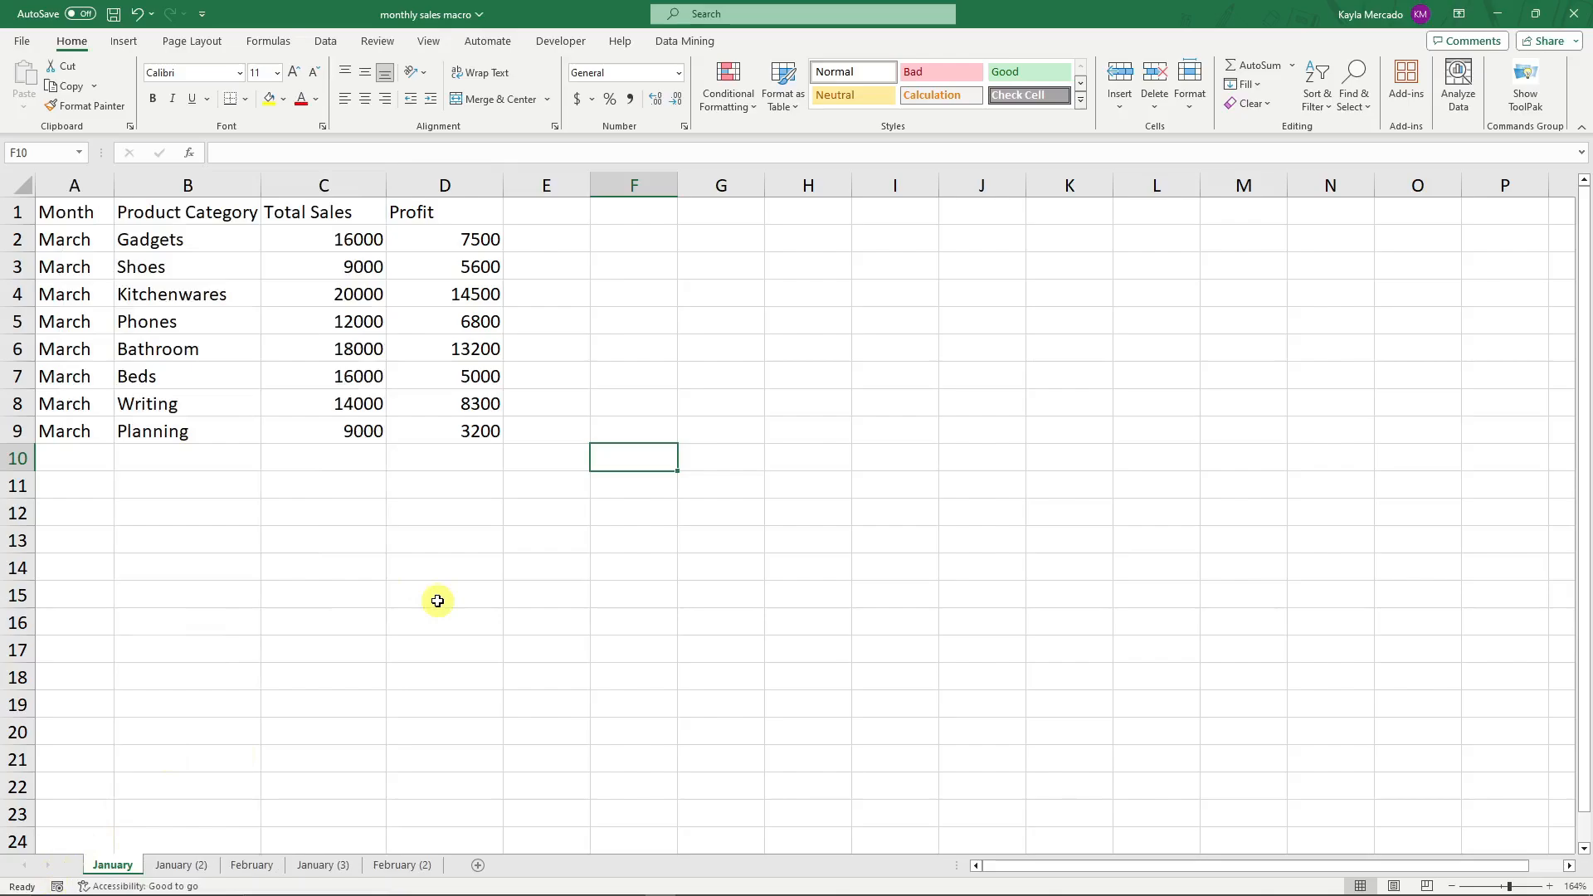
click(562, 42)
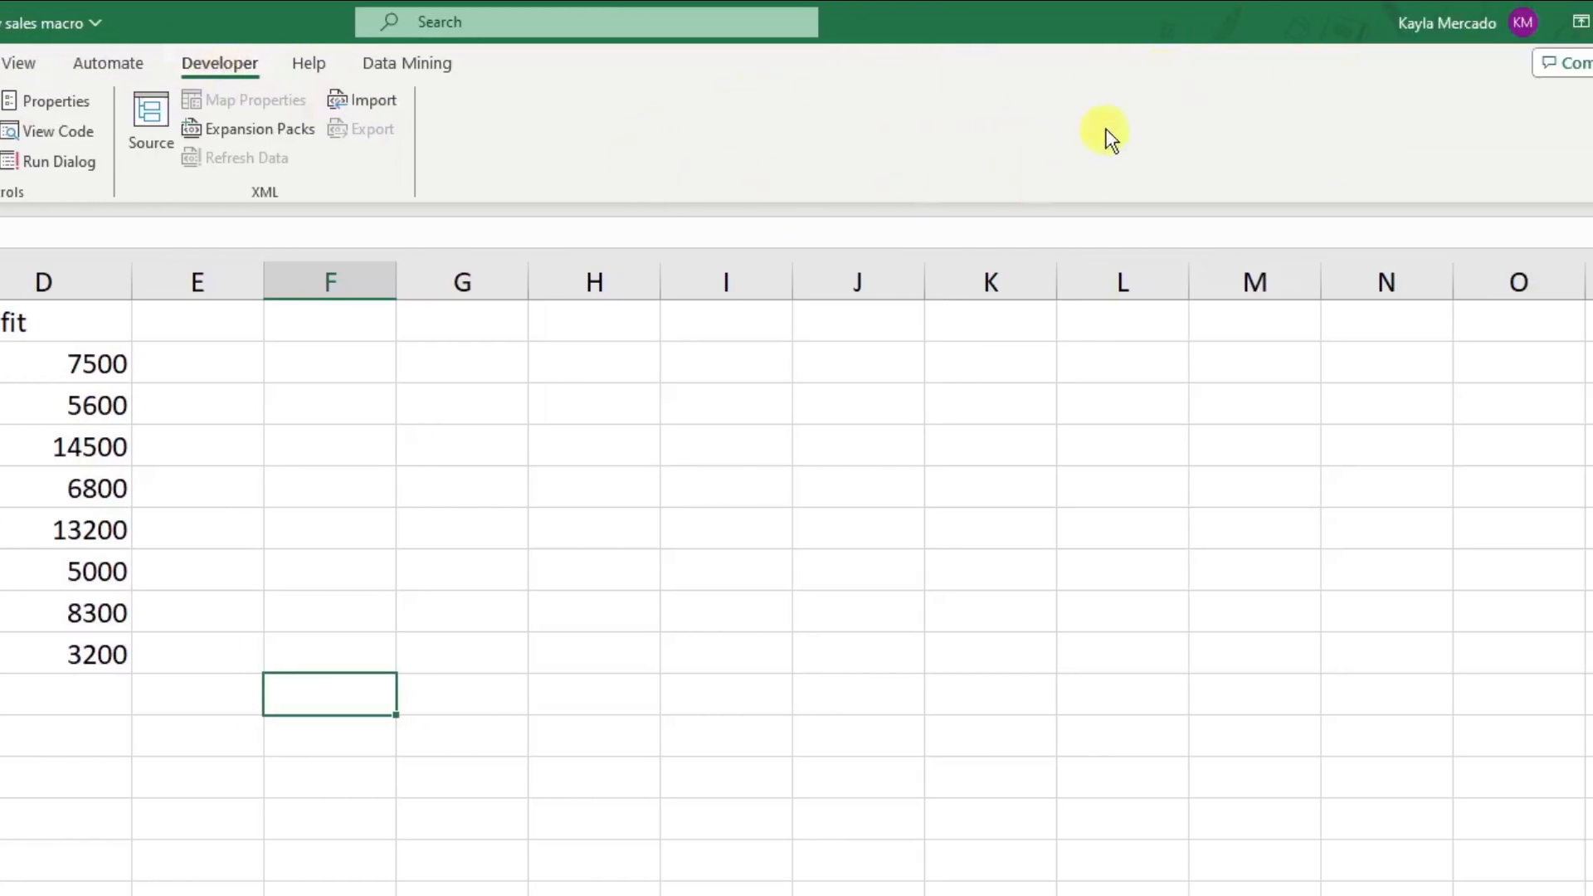
right_click(864, 126)
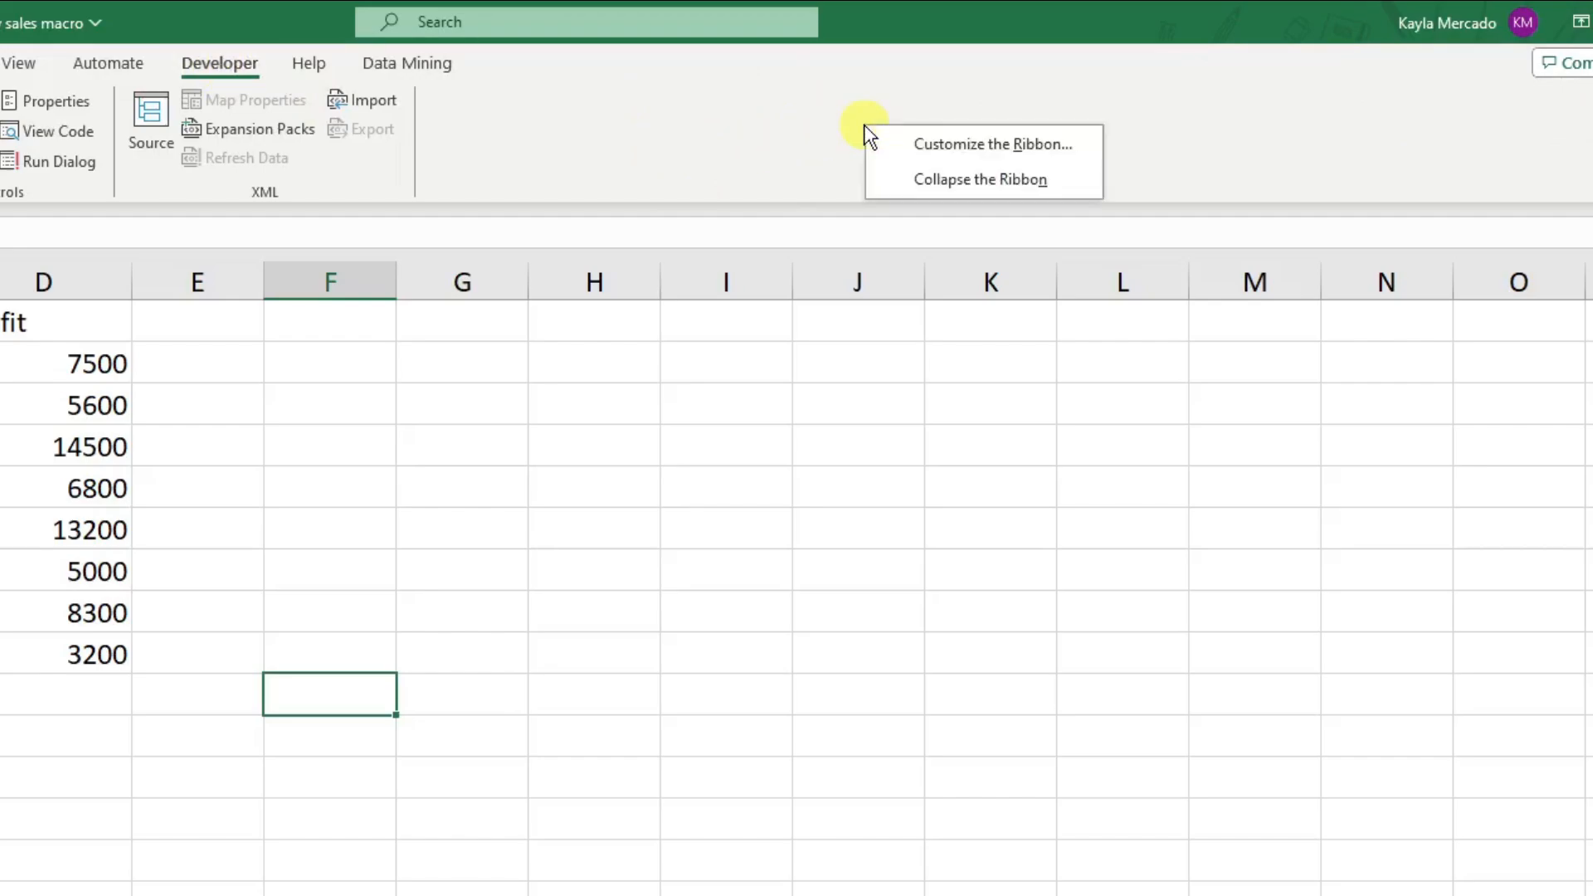
click(1025, 137)
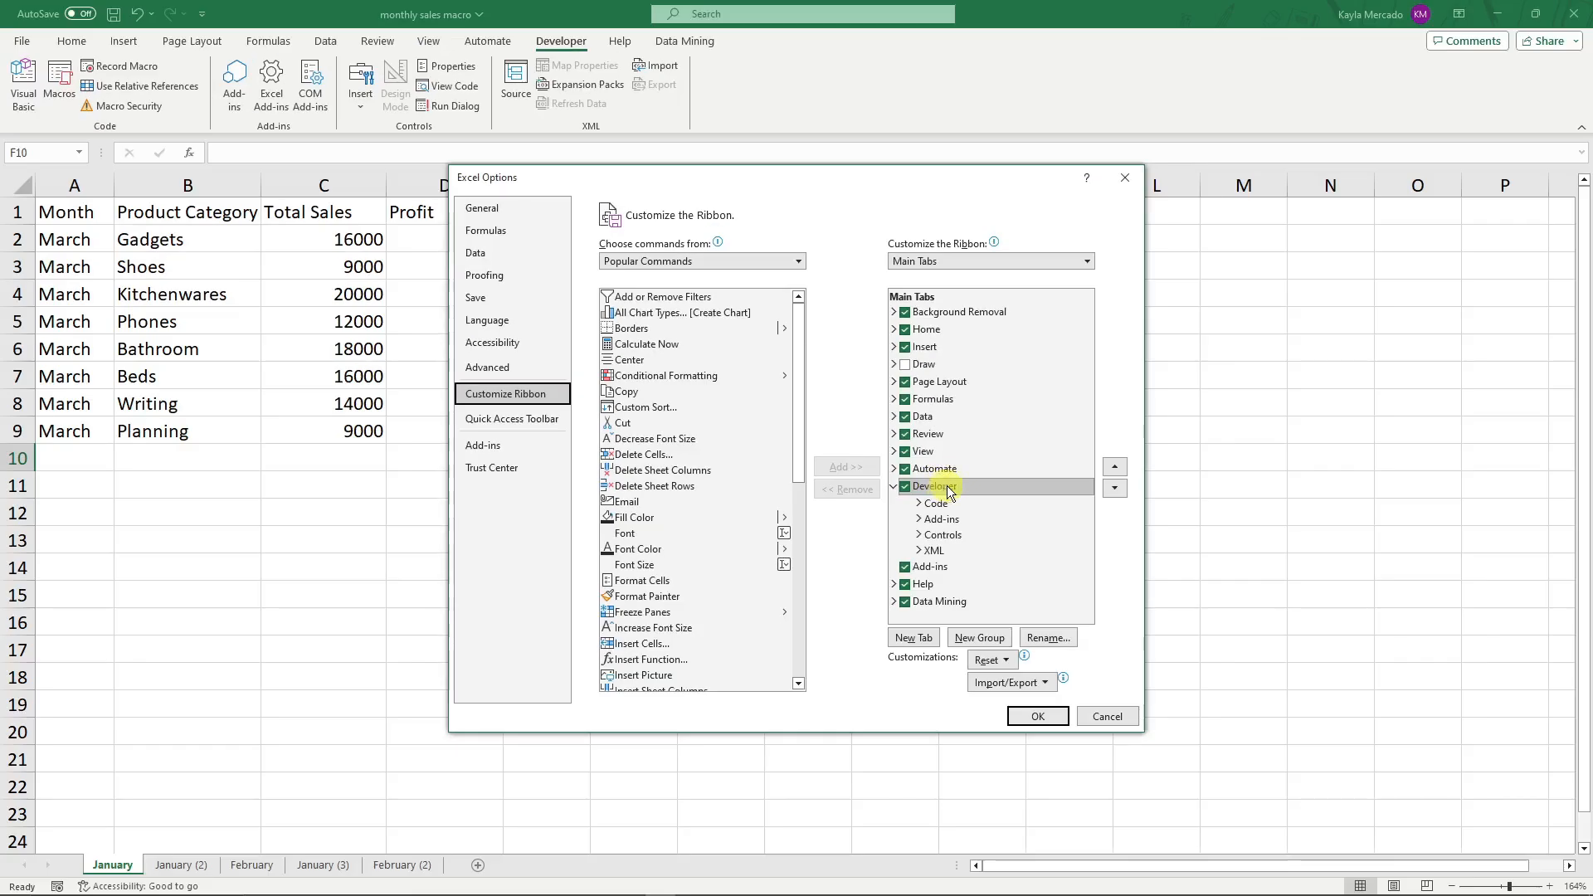
click(1124, 178)
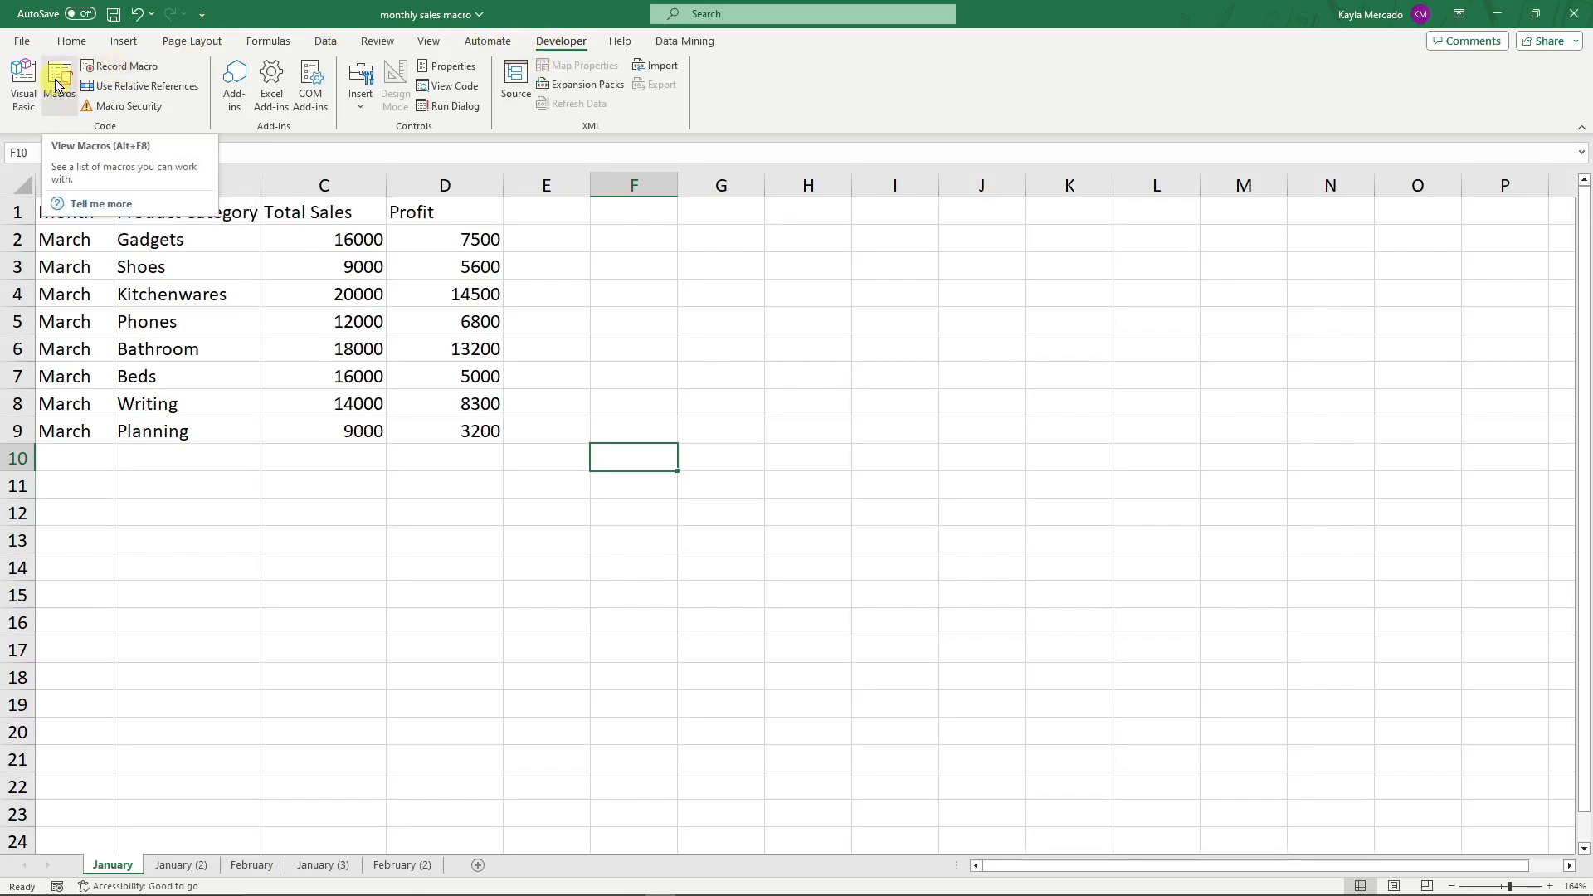
click(398, 567)
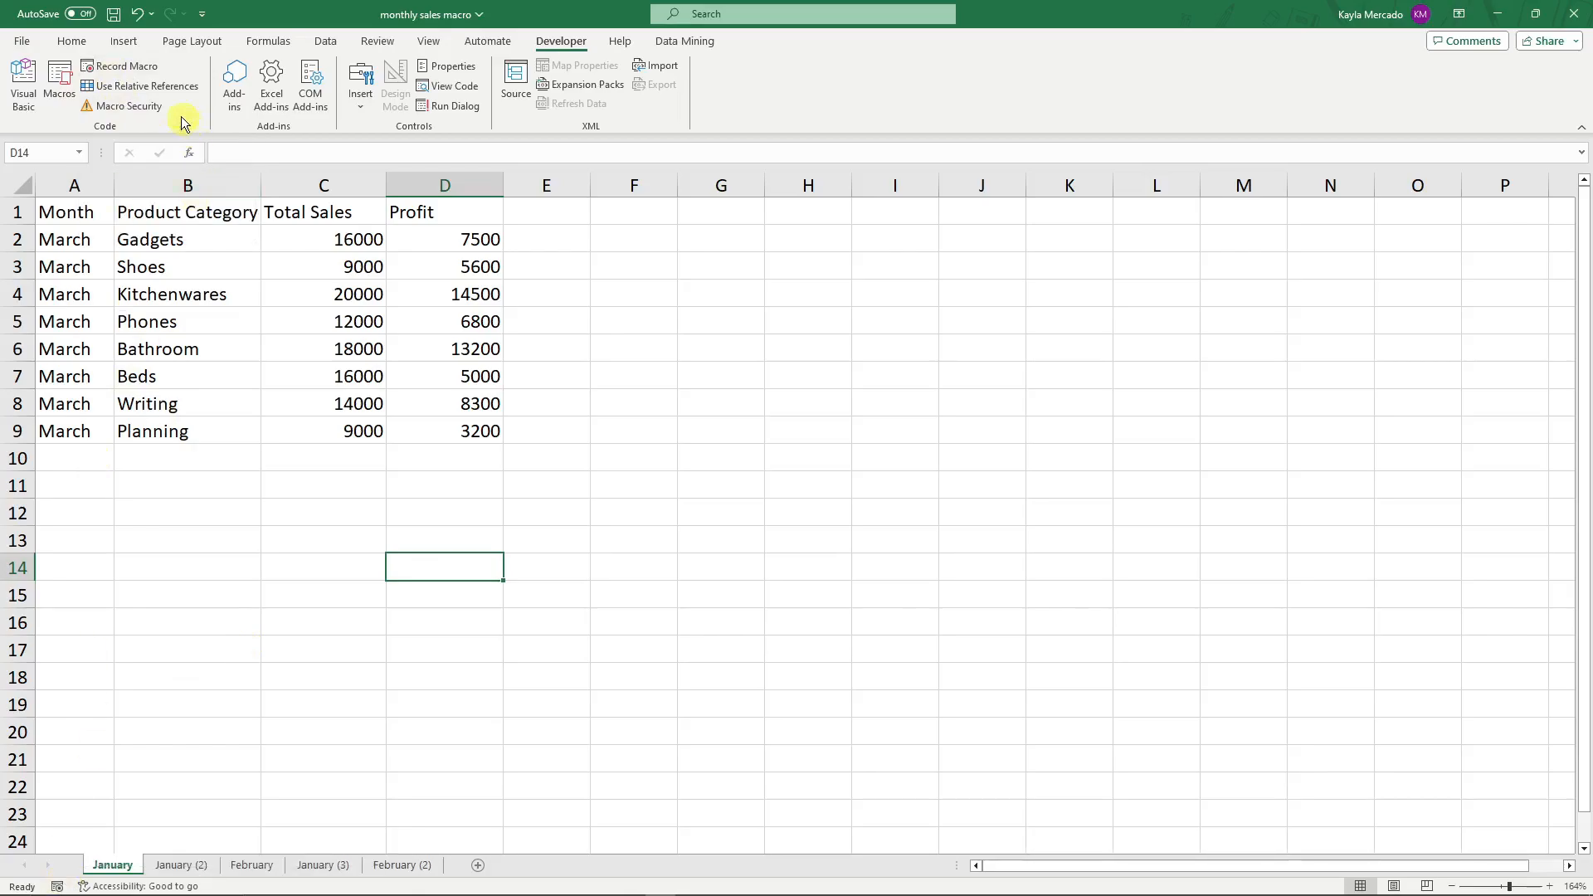
Start recording a new macro named Format, stored in this workbook.
click(121, 68)
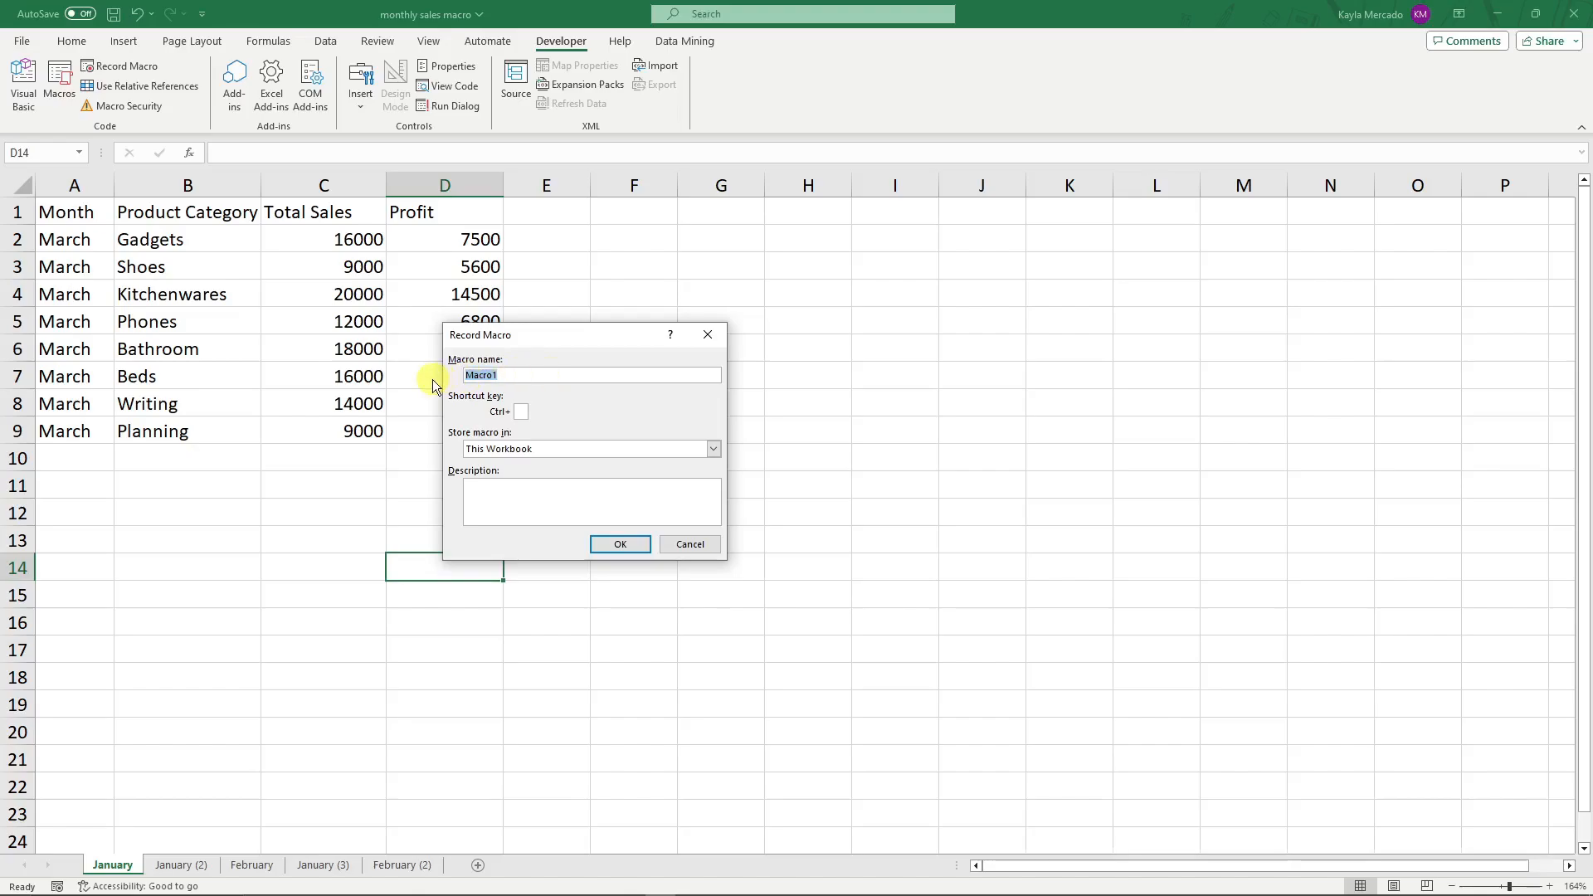
text(Format)
click(636, 552)
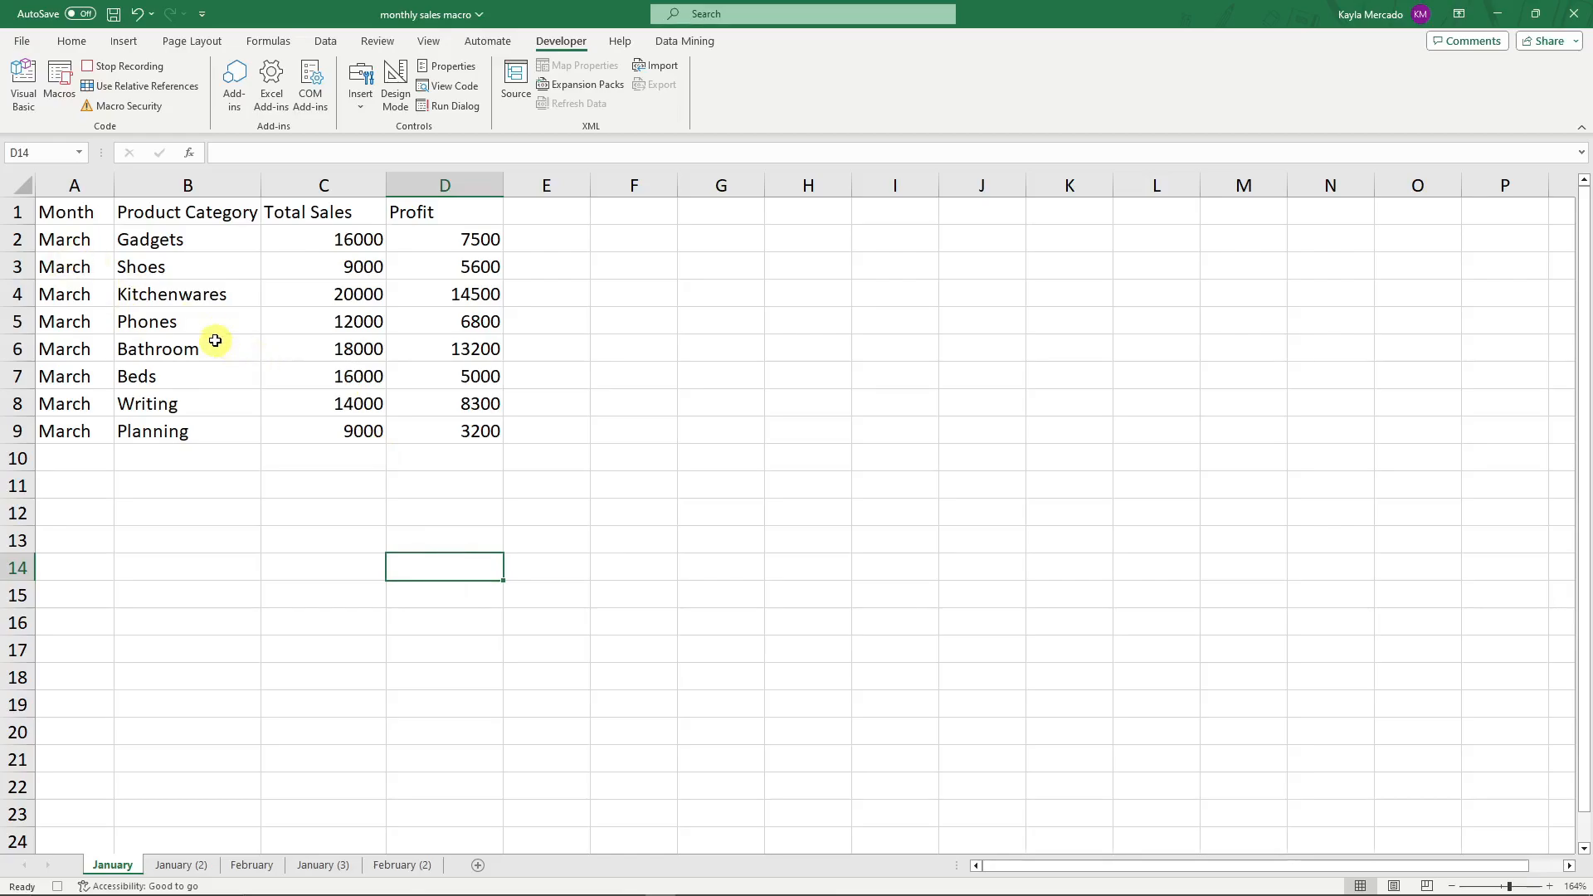
Insert a blank row above the header row of the January data.
click(21, 202)
right_click(20, 202)
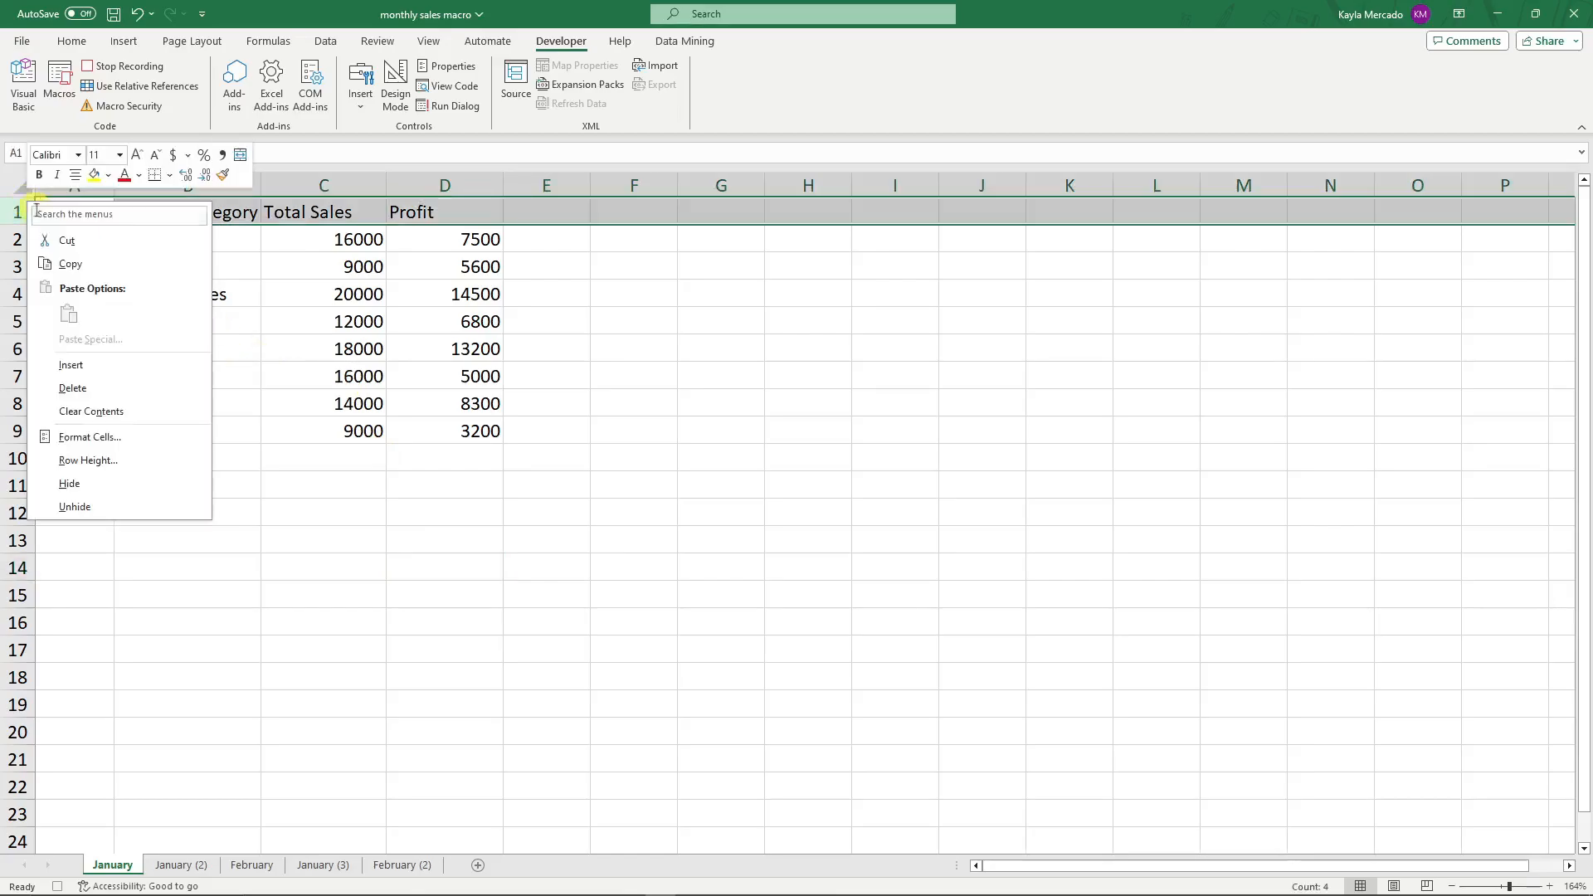
click(83, 363)
click(323, 512)
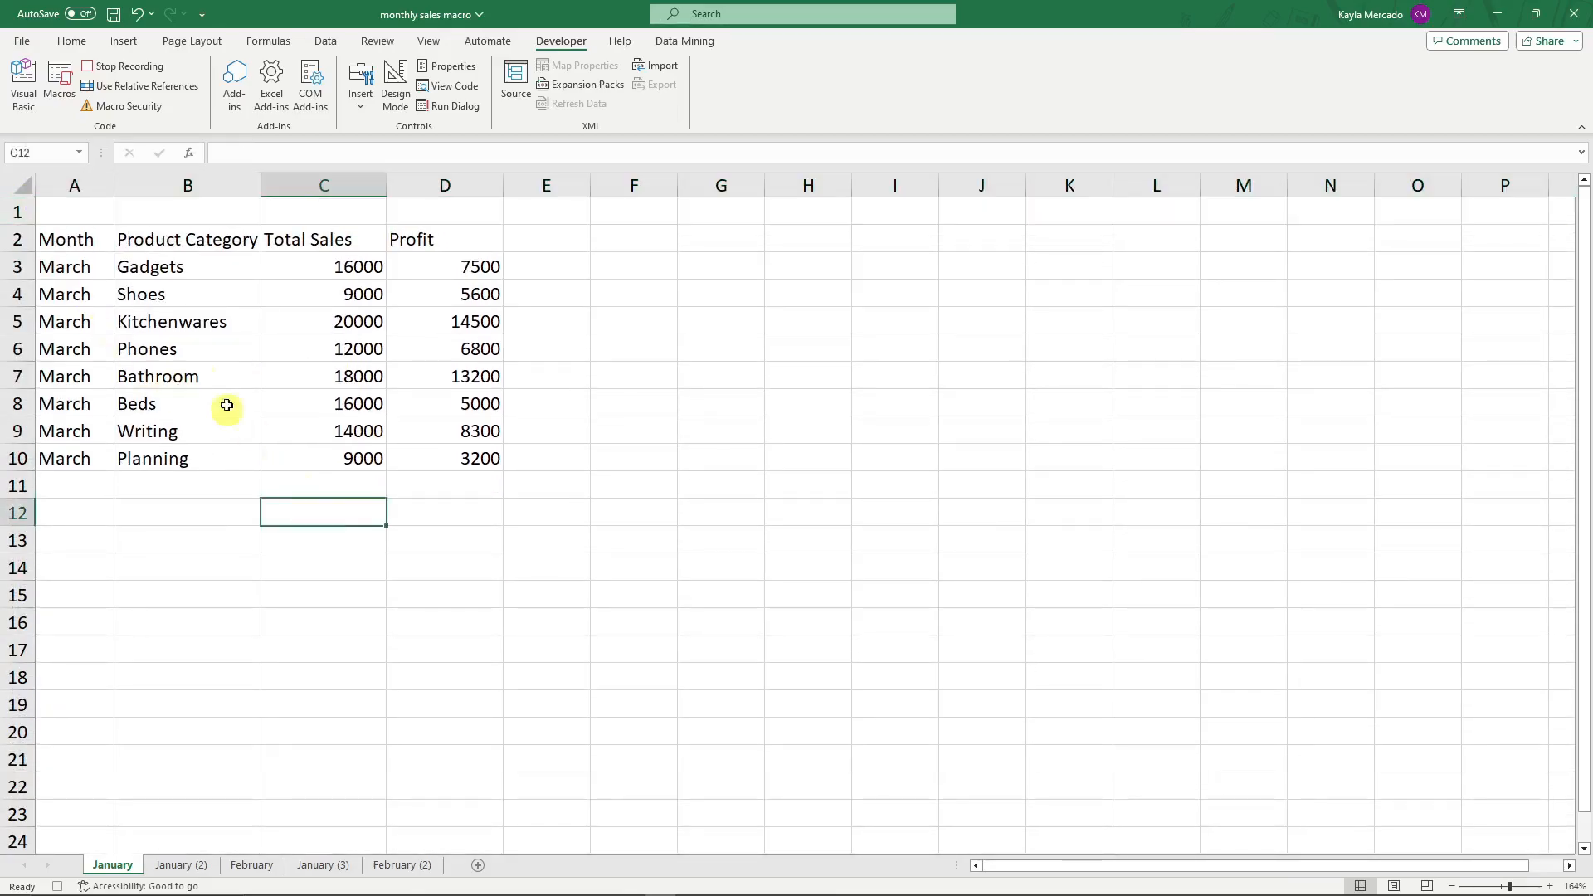
Enter the title SALES in cell A1 and merge and center it across A1:D1.
click(67, 220)
text(SALES)
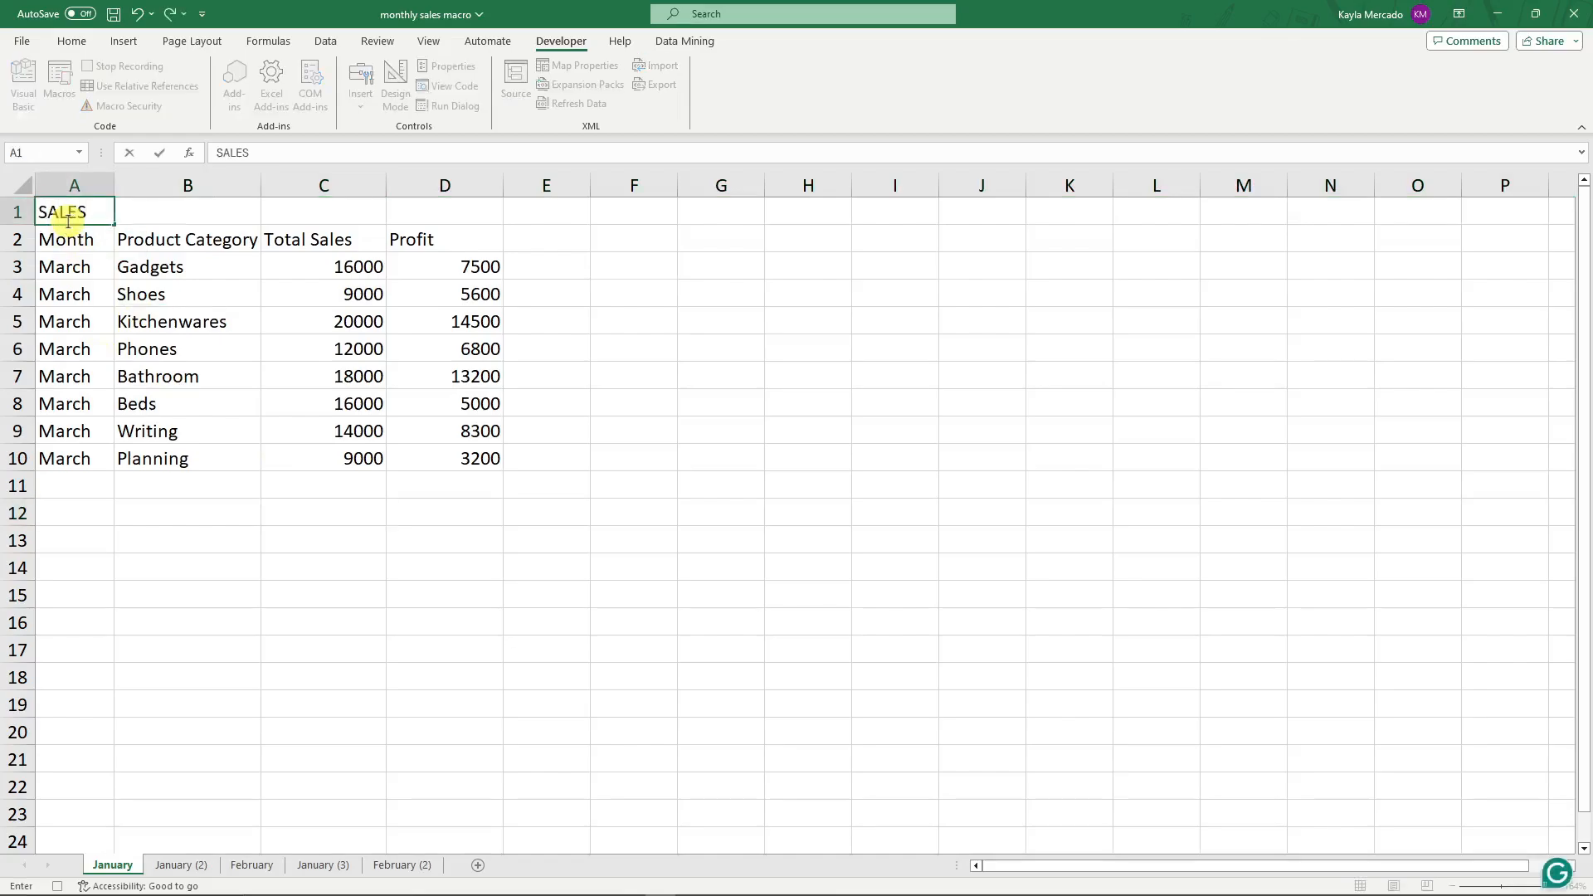
click(227, 595)
drag(81, 216, 420, 217)
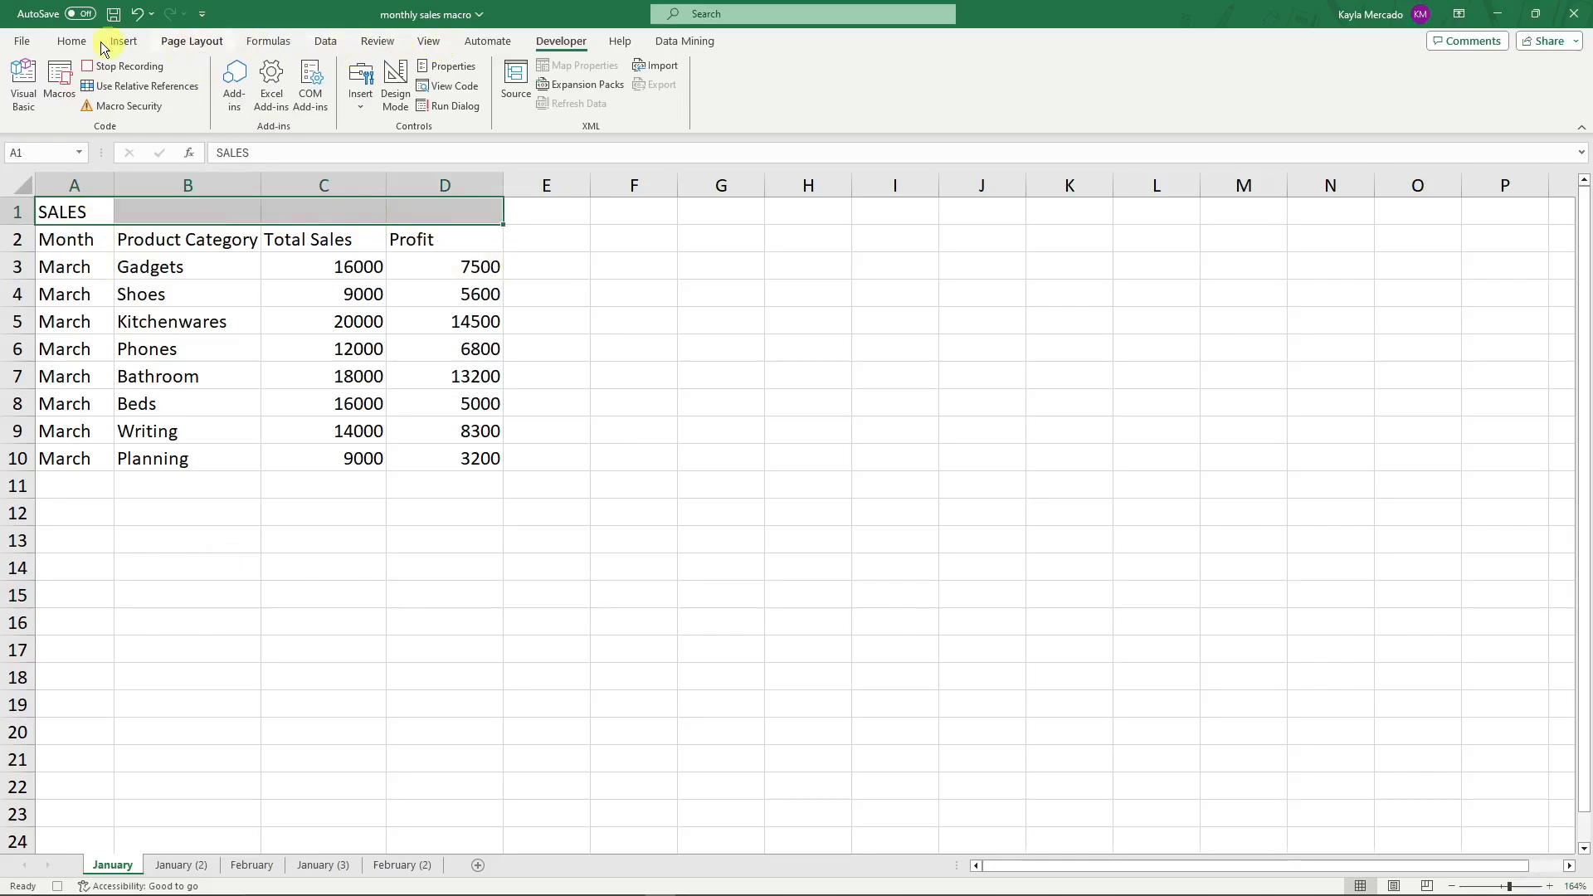
click(69, 41)
click(494, 99)
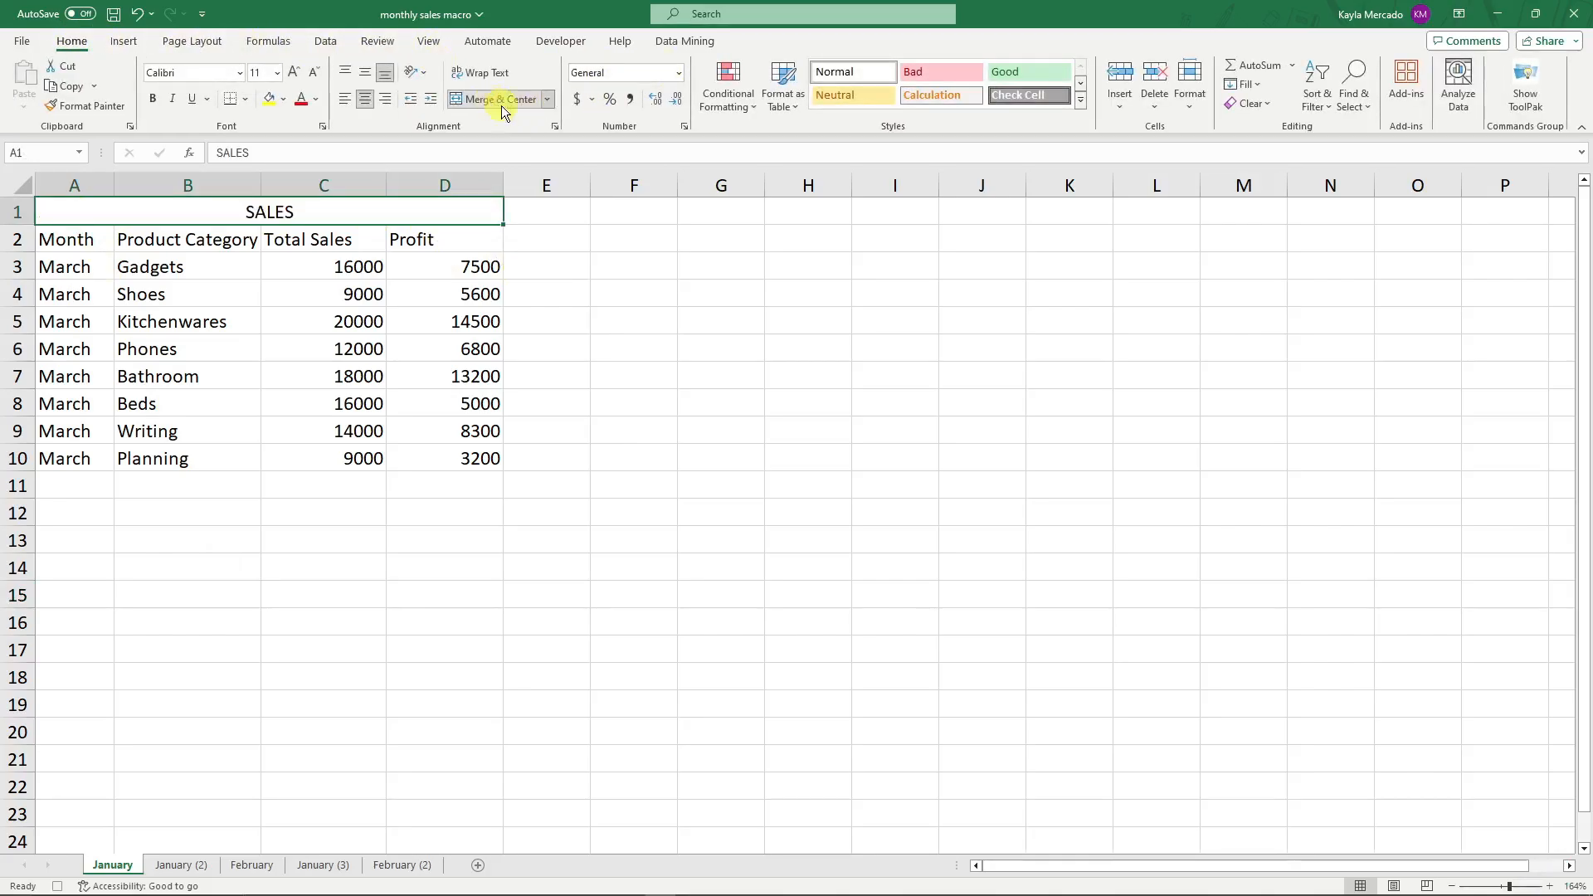
key(ctrl+s)
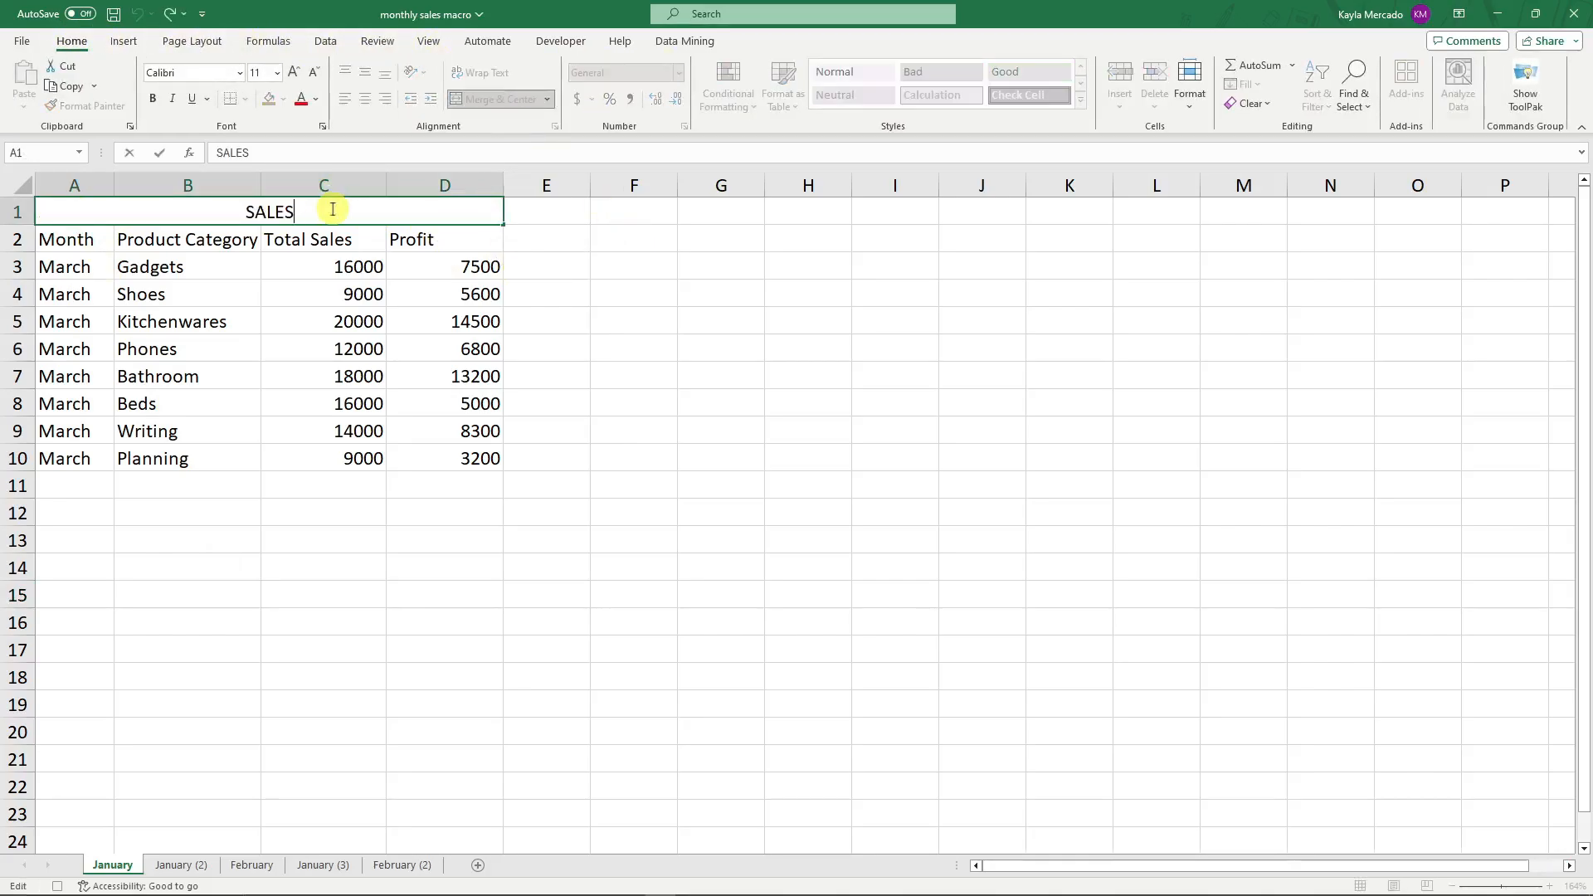
click(1135, 400)
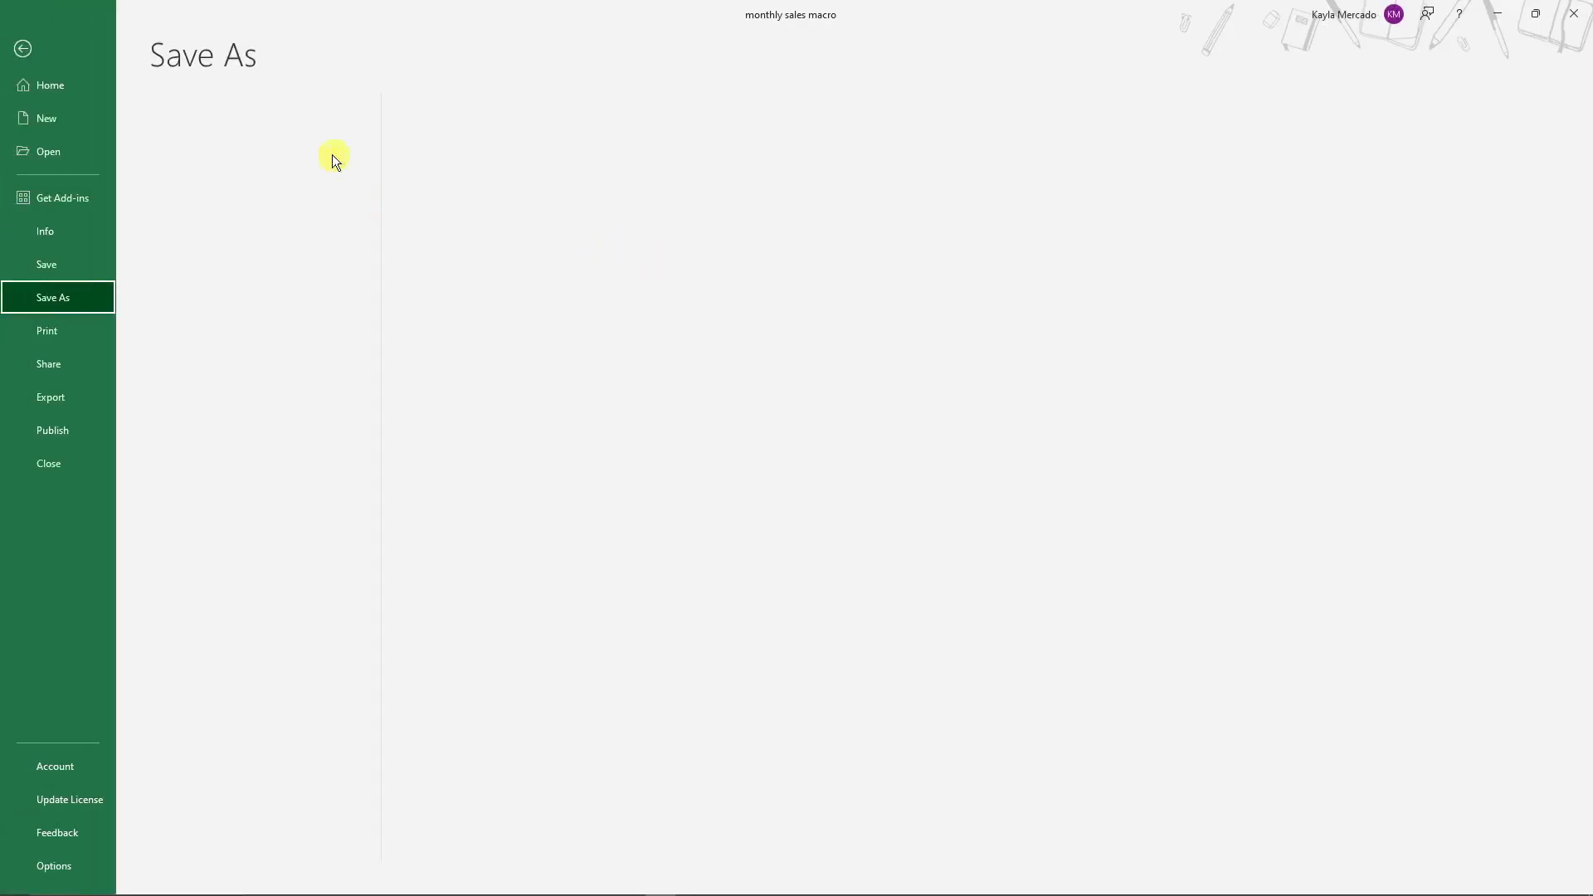
click(21, 50)
click(630, 264)
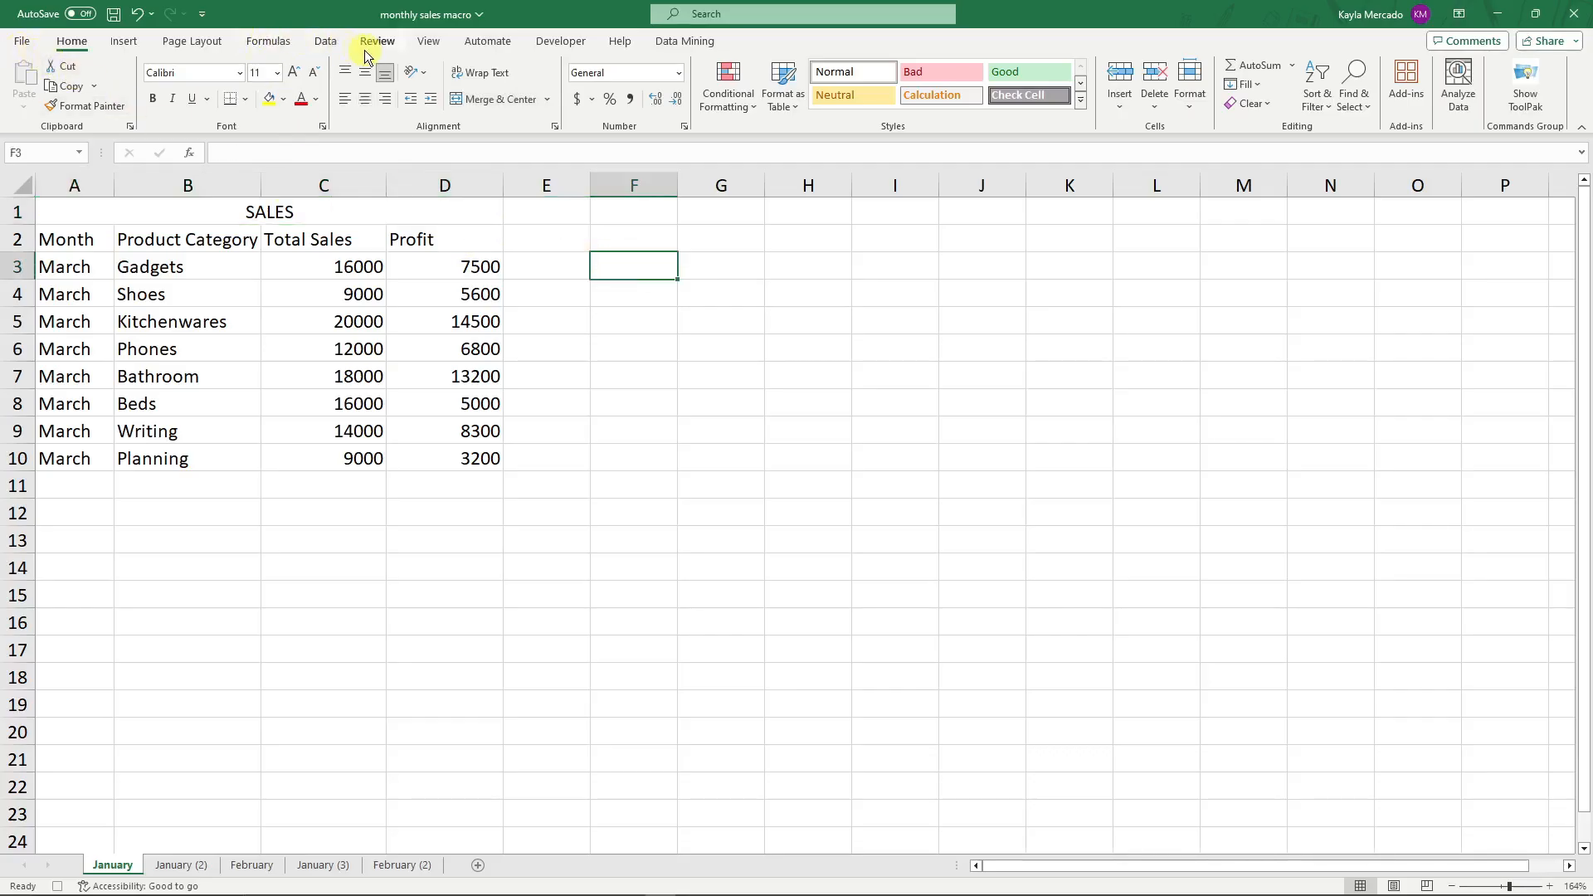
click(549, 41)
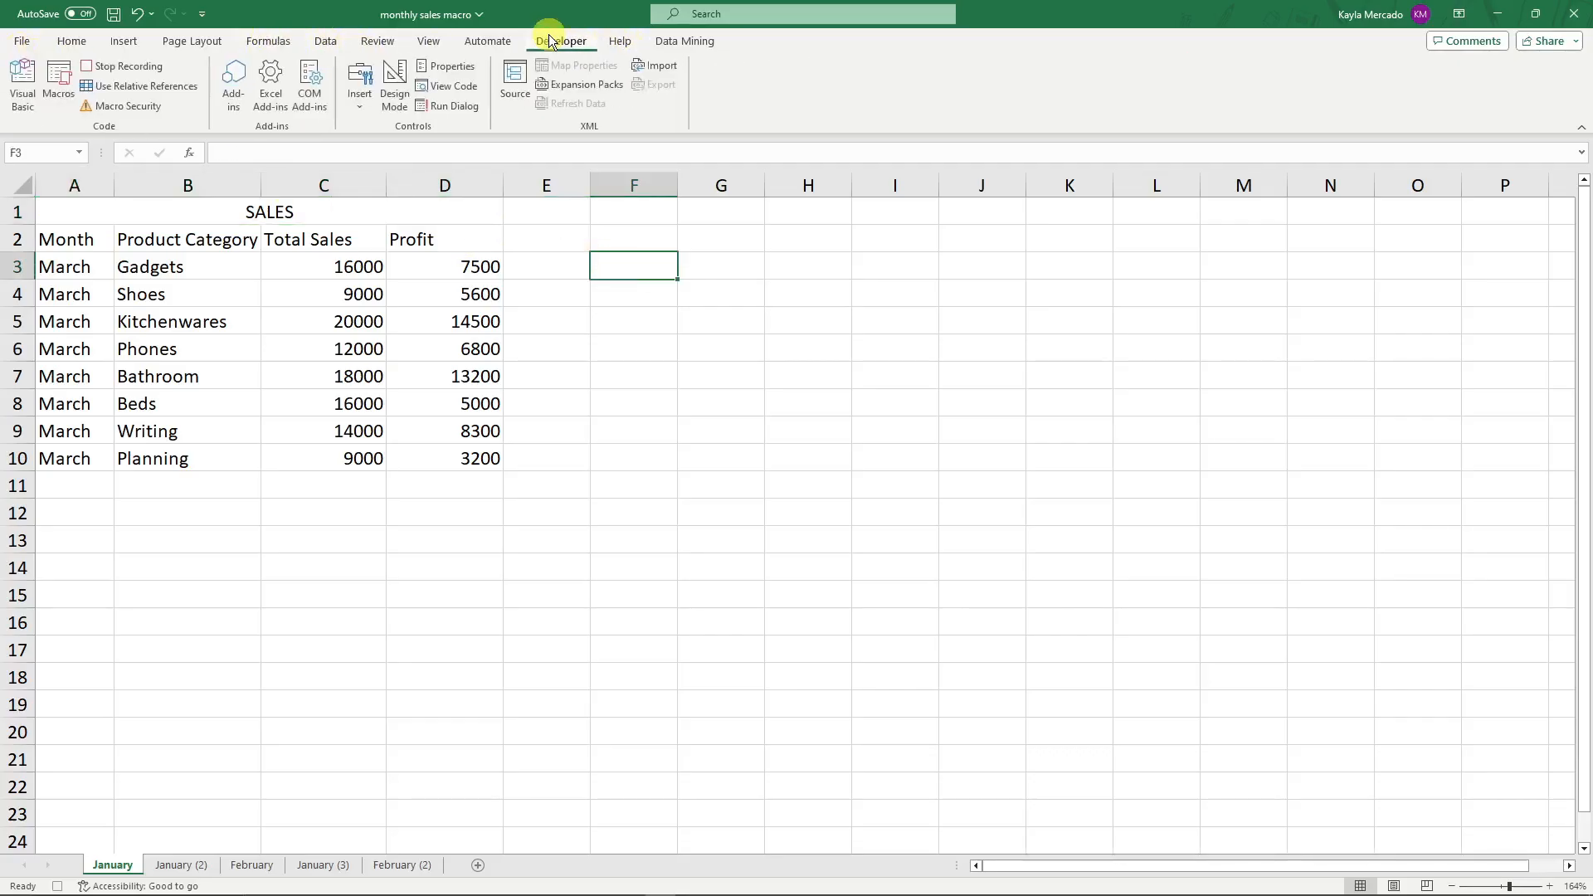
Make the merged SALES title bold and increase its font size to 16.
double_click(302, 212)
double_click(340, 212)
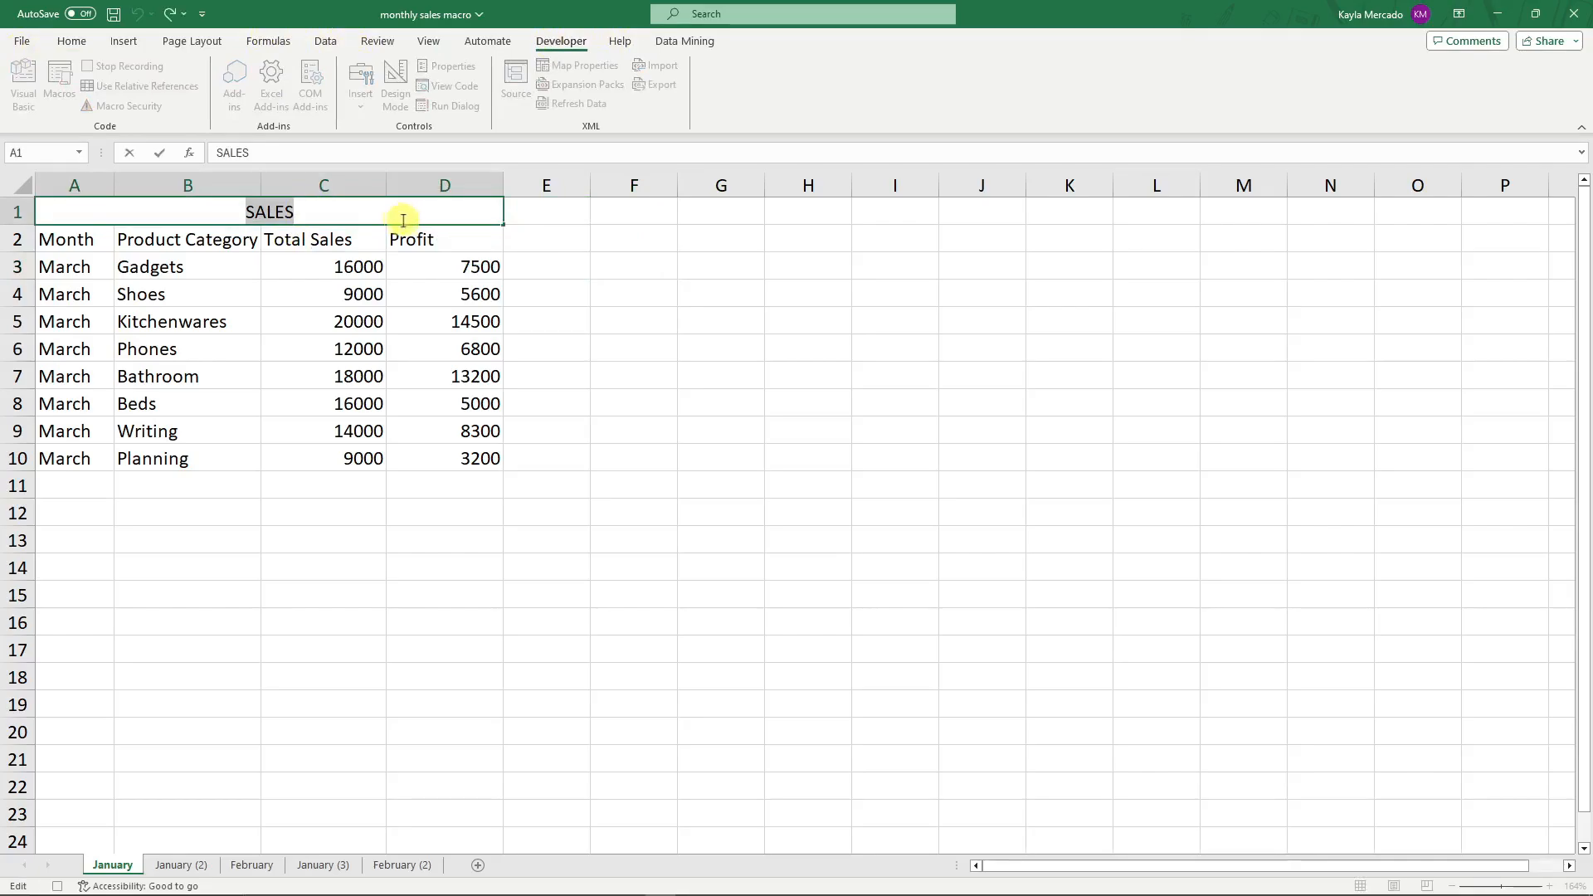
key(ctrl+b)
click(661, 291)
click(262, 215)
click(70, 40)
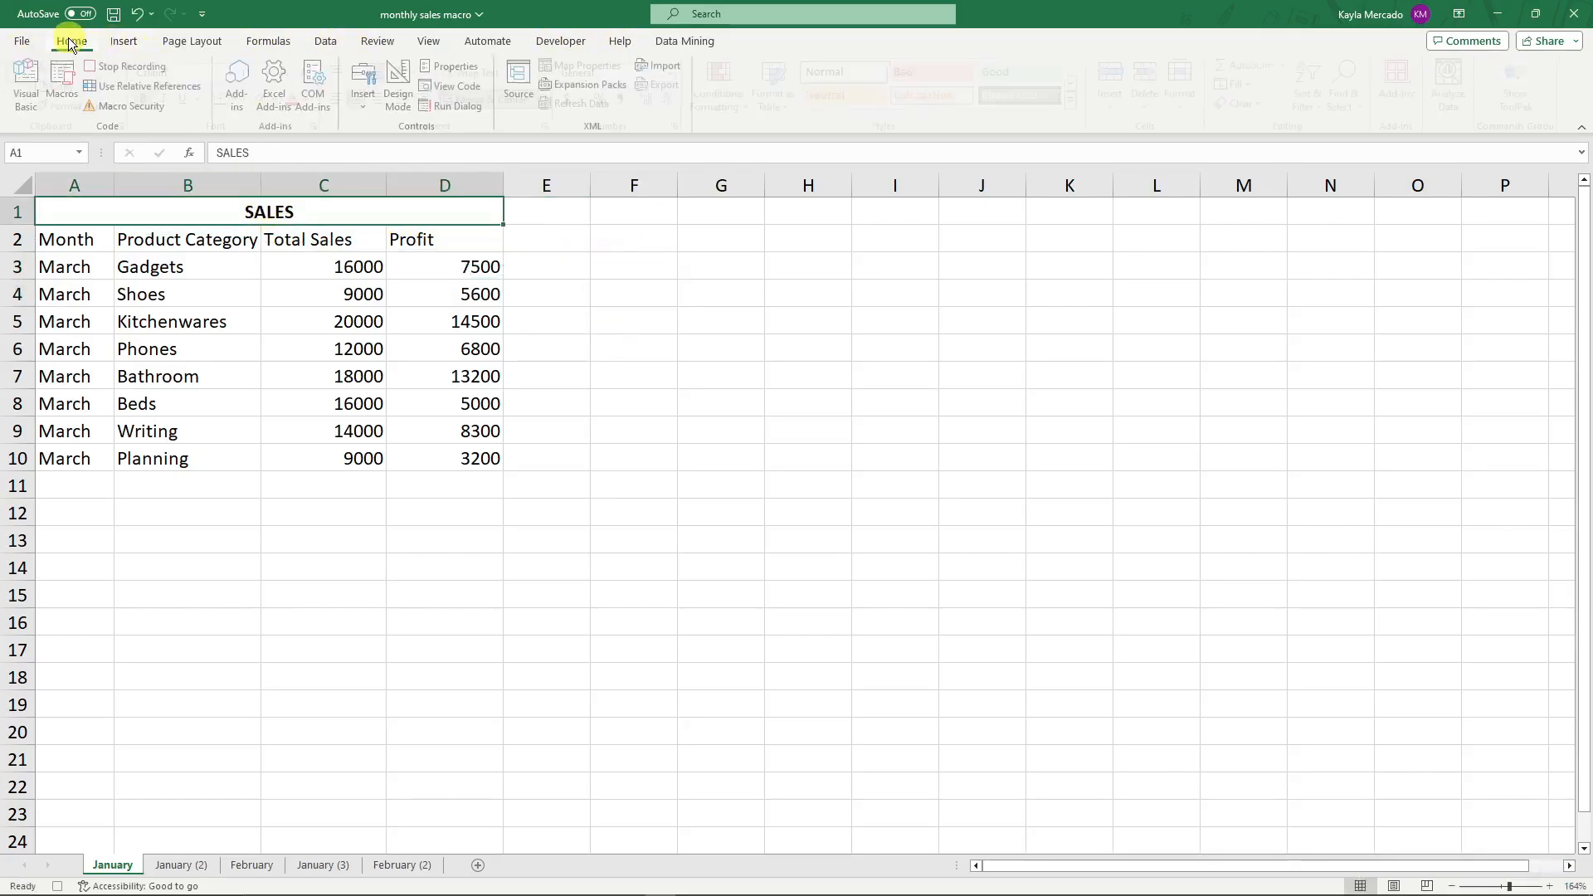
click(292, 73)
click(292, 73)
click(695, 349)
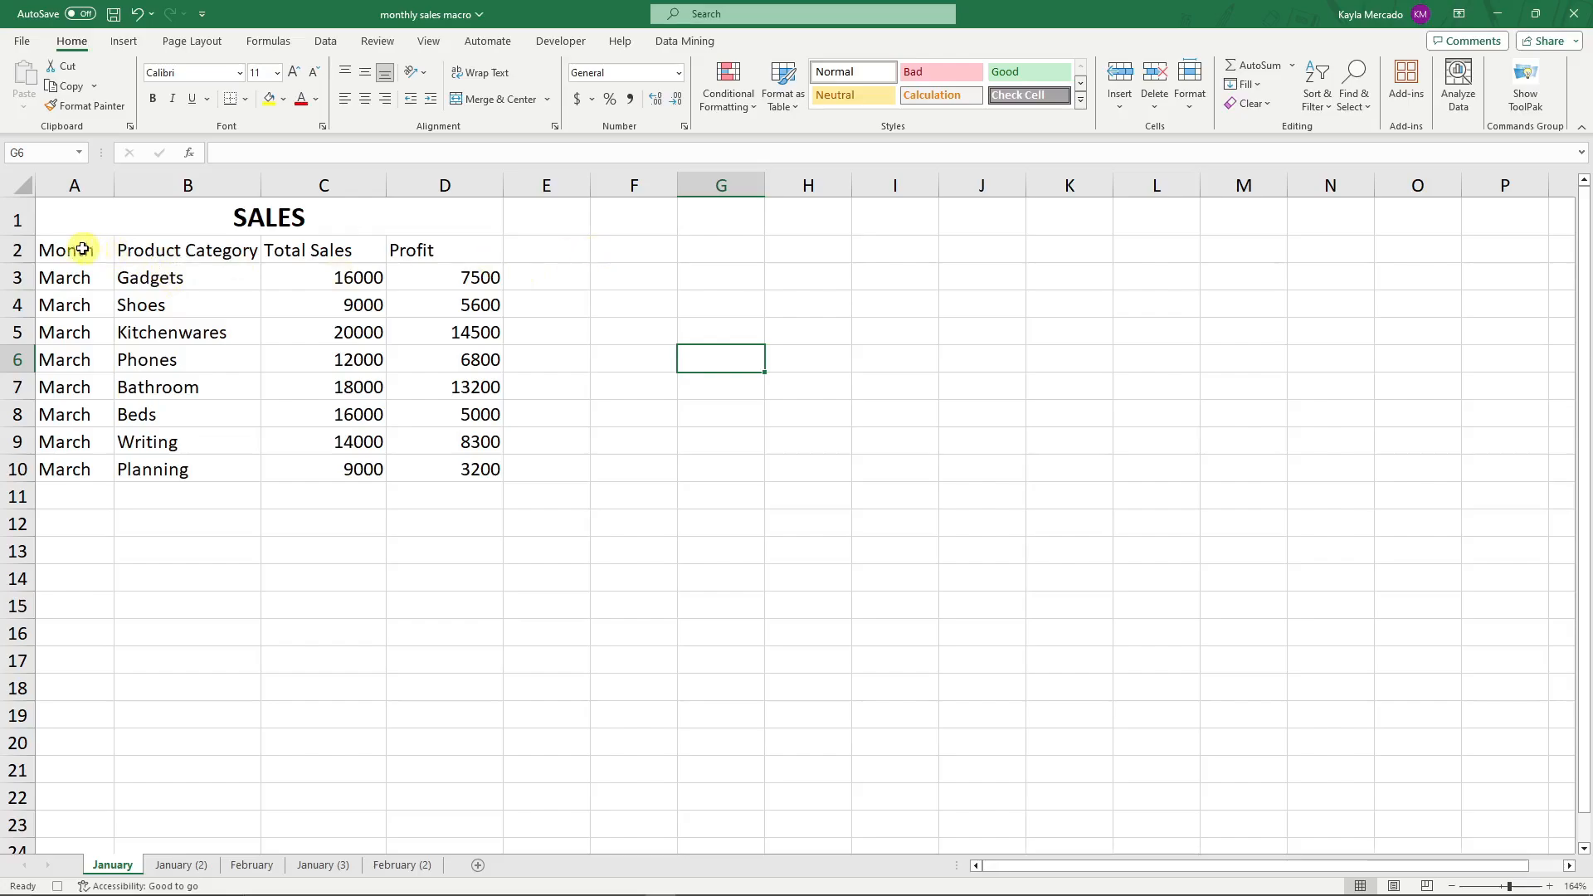
Format the header cells A2:D2 with a blue font color and a light gold fill.
drag(83, 251, 404, 257)
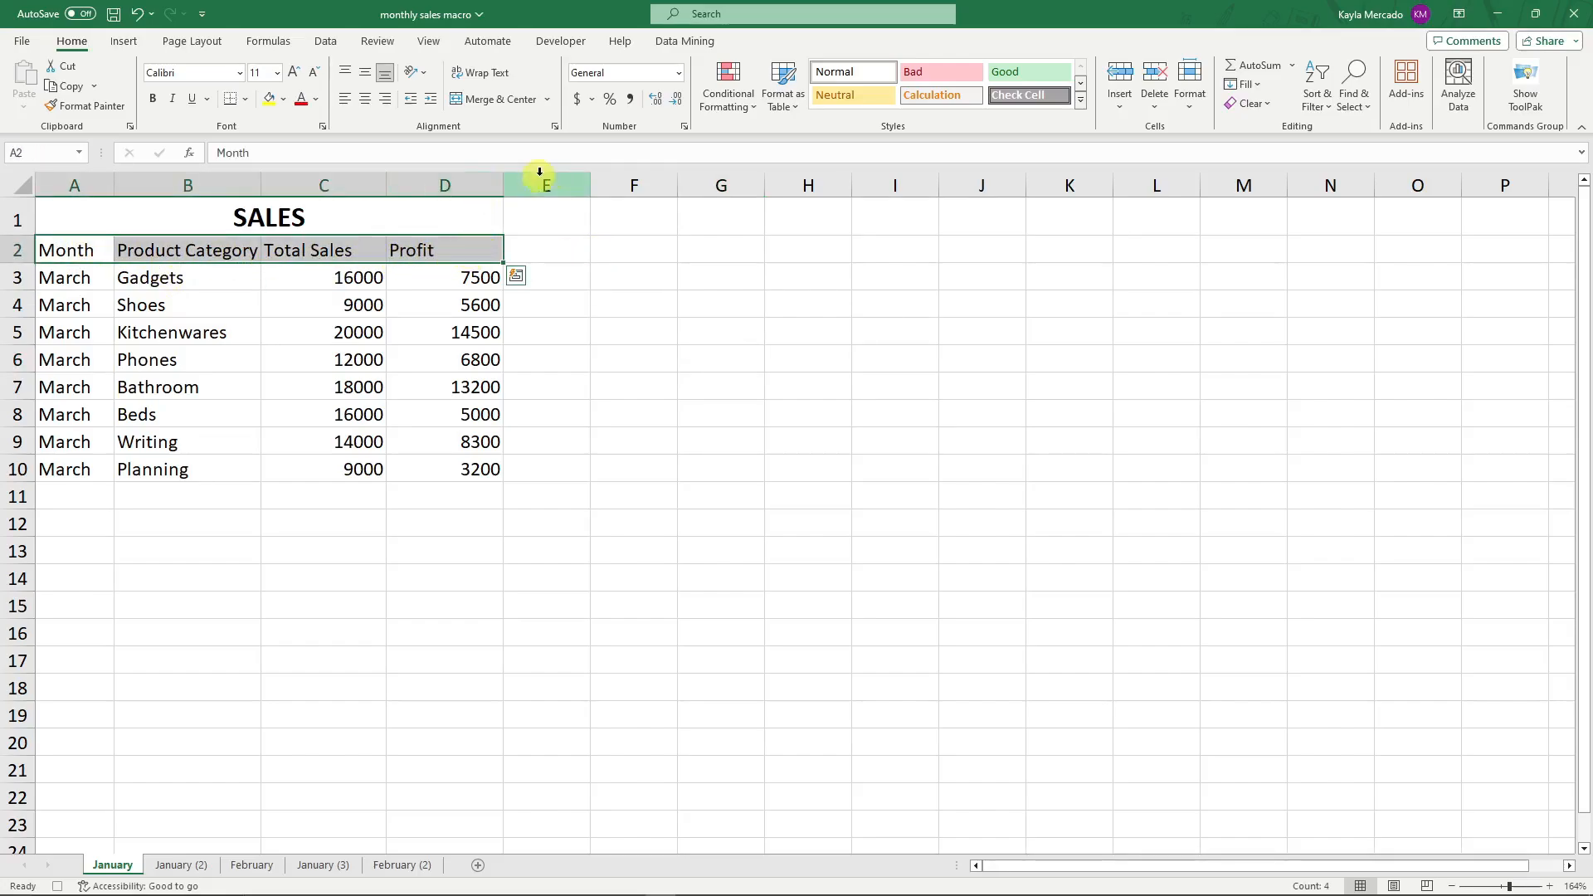
click(313, 99)
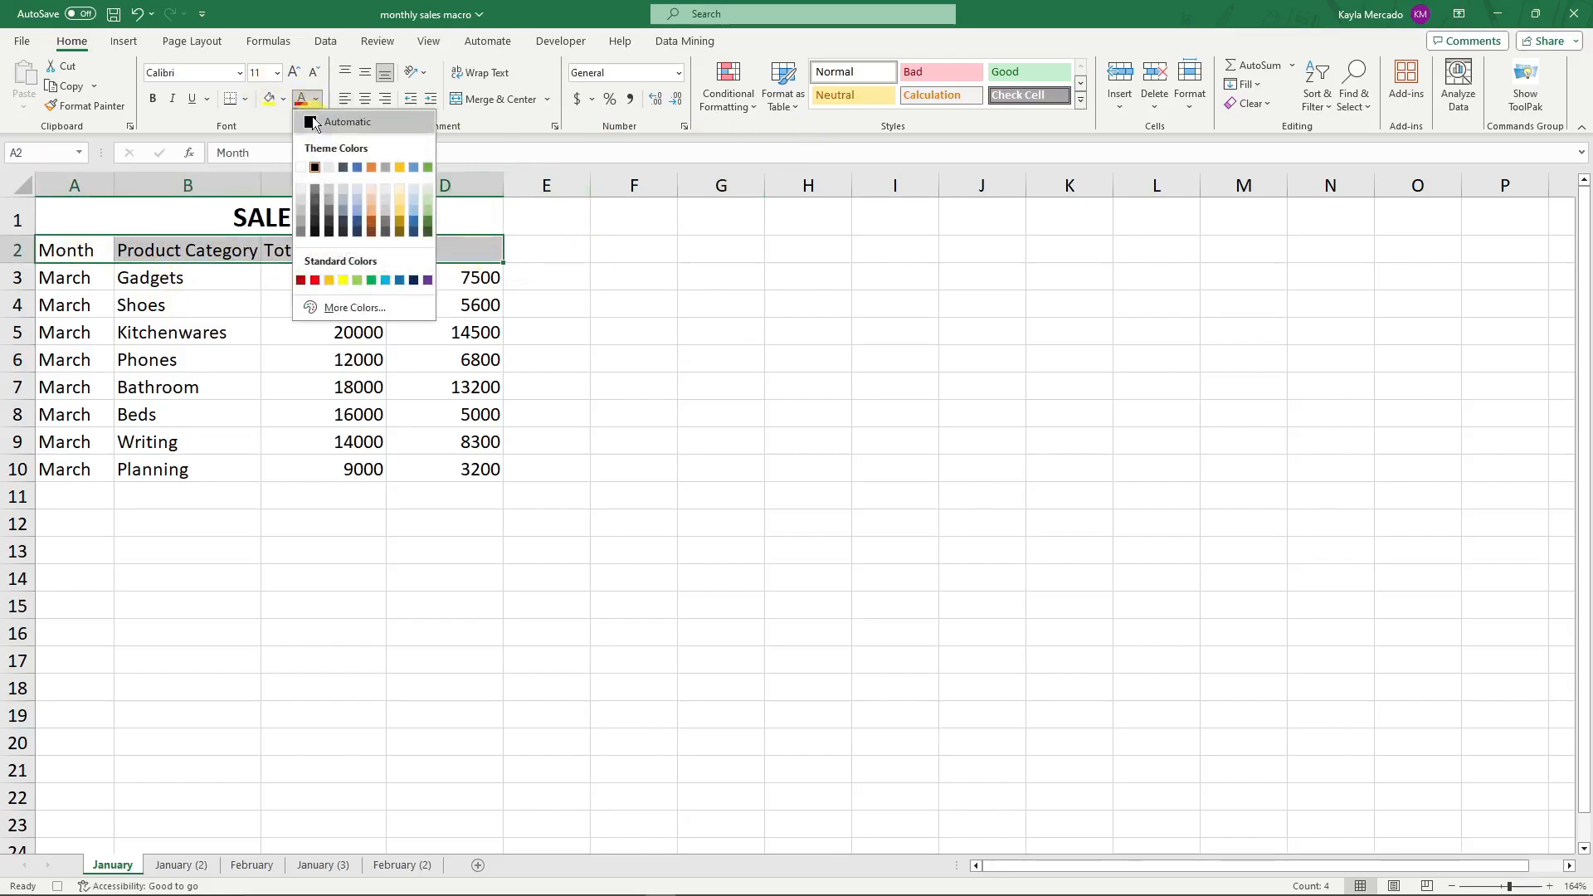
click(358, 176)
click(708, 289)
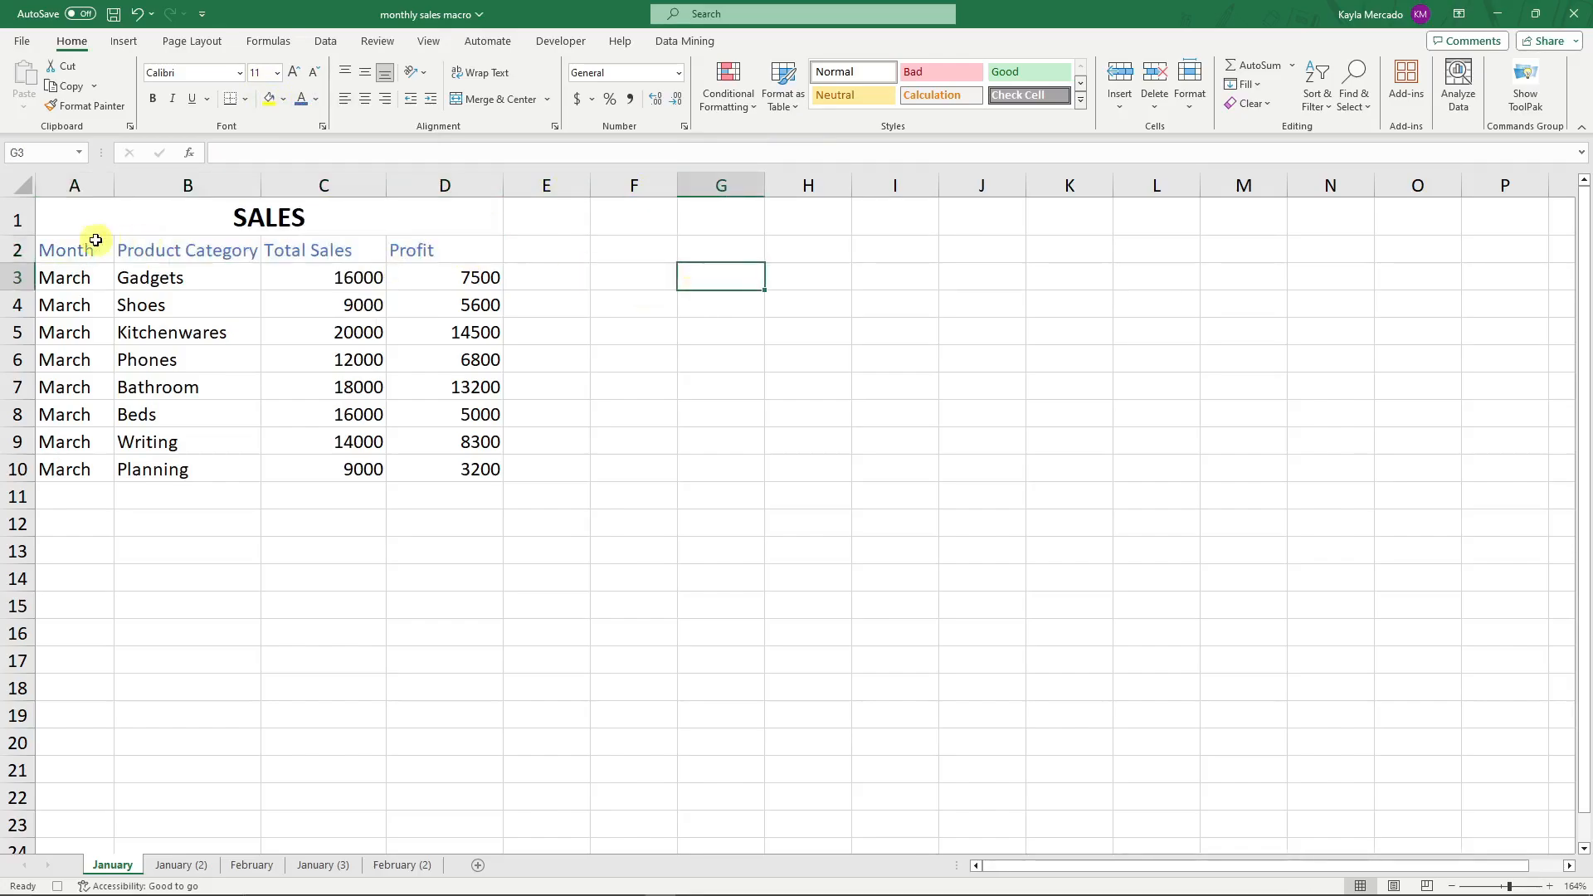
drag(83, 249, 455, 243)
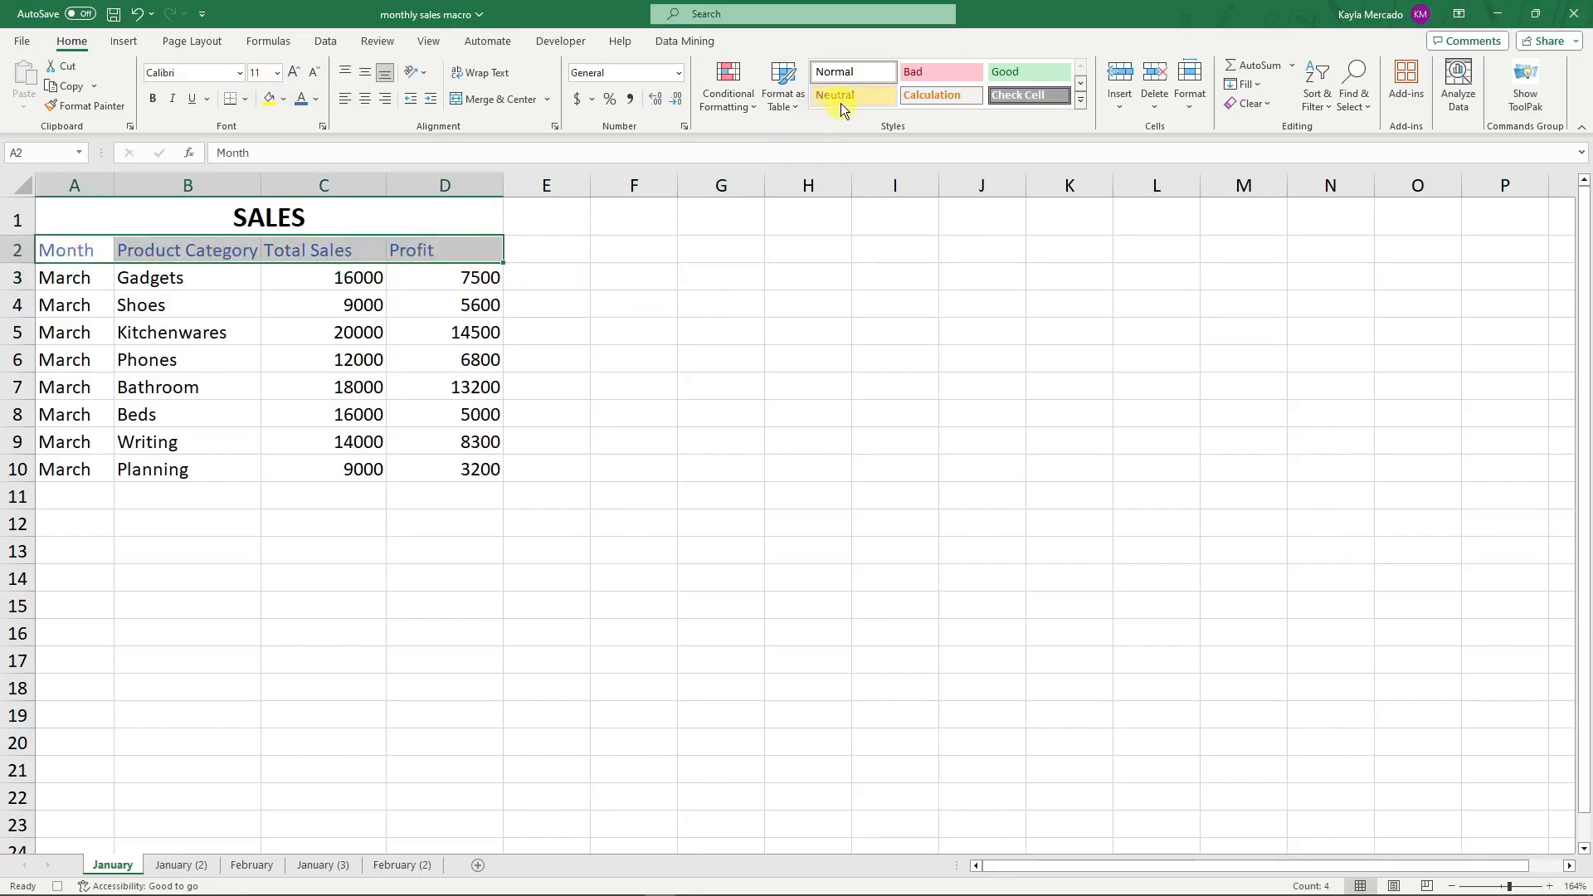
click(283, 99)
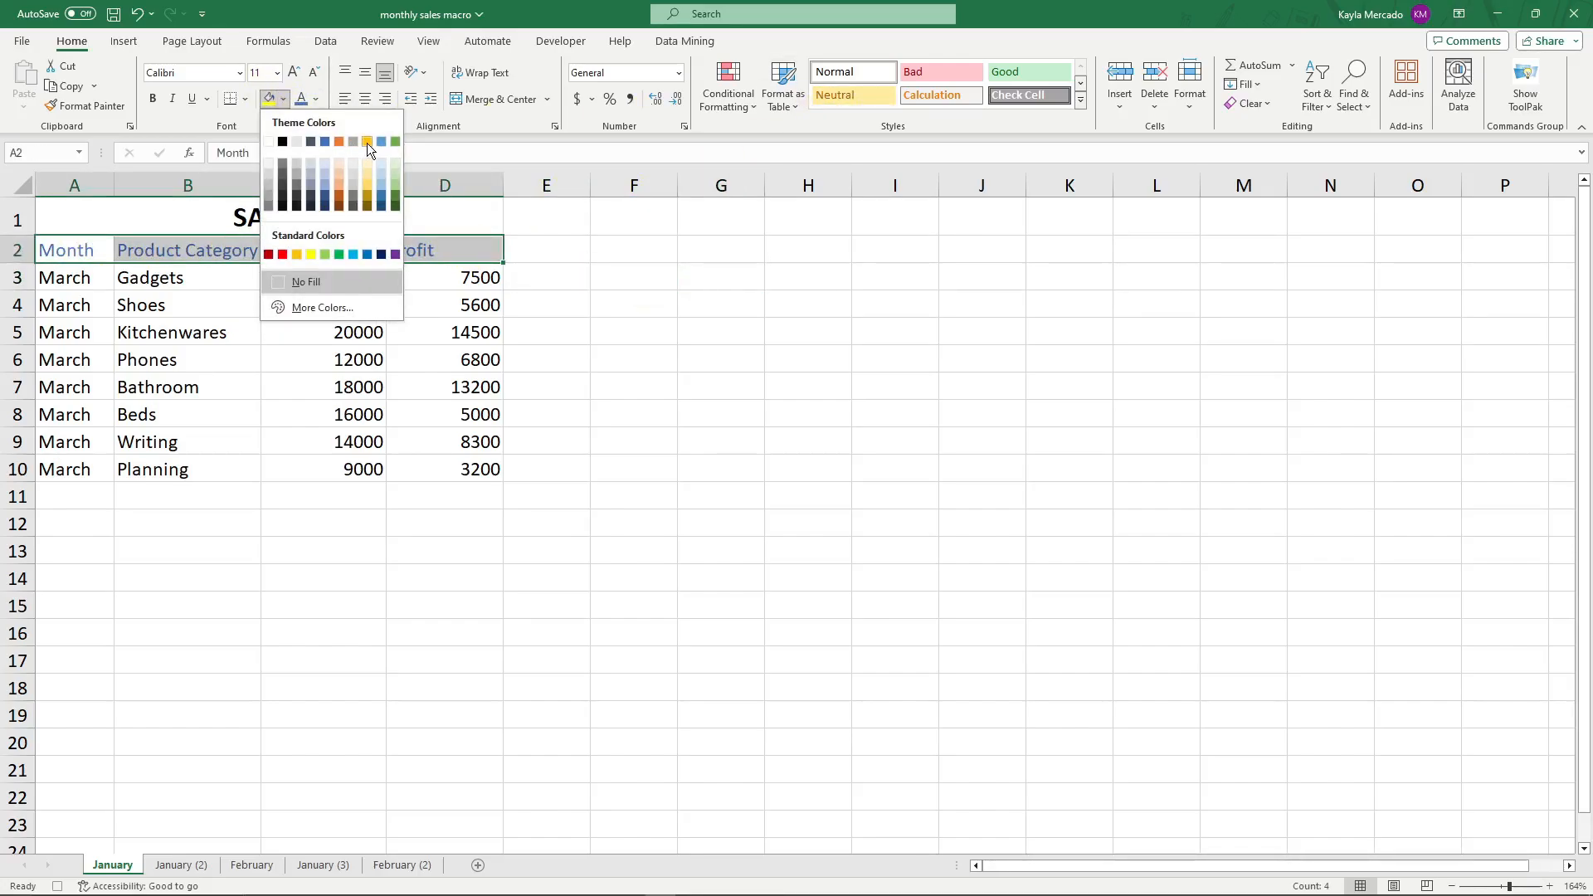
click(366, 166)
click(628, 248)
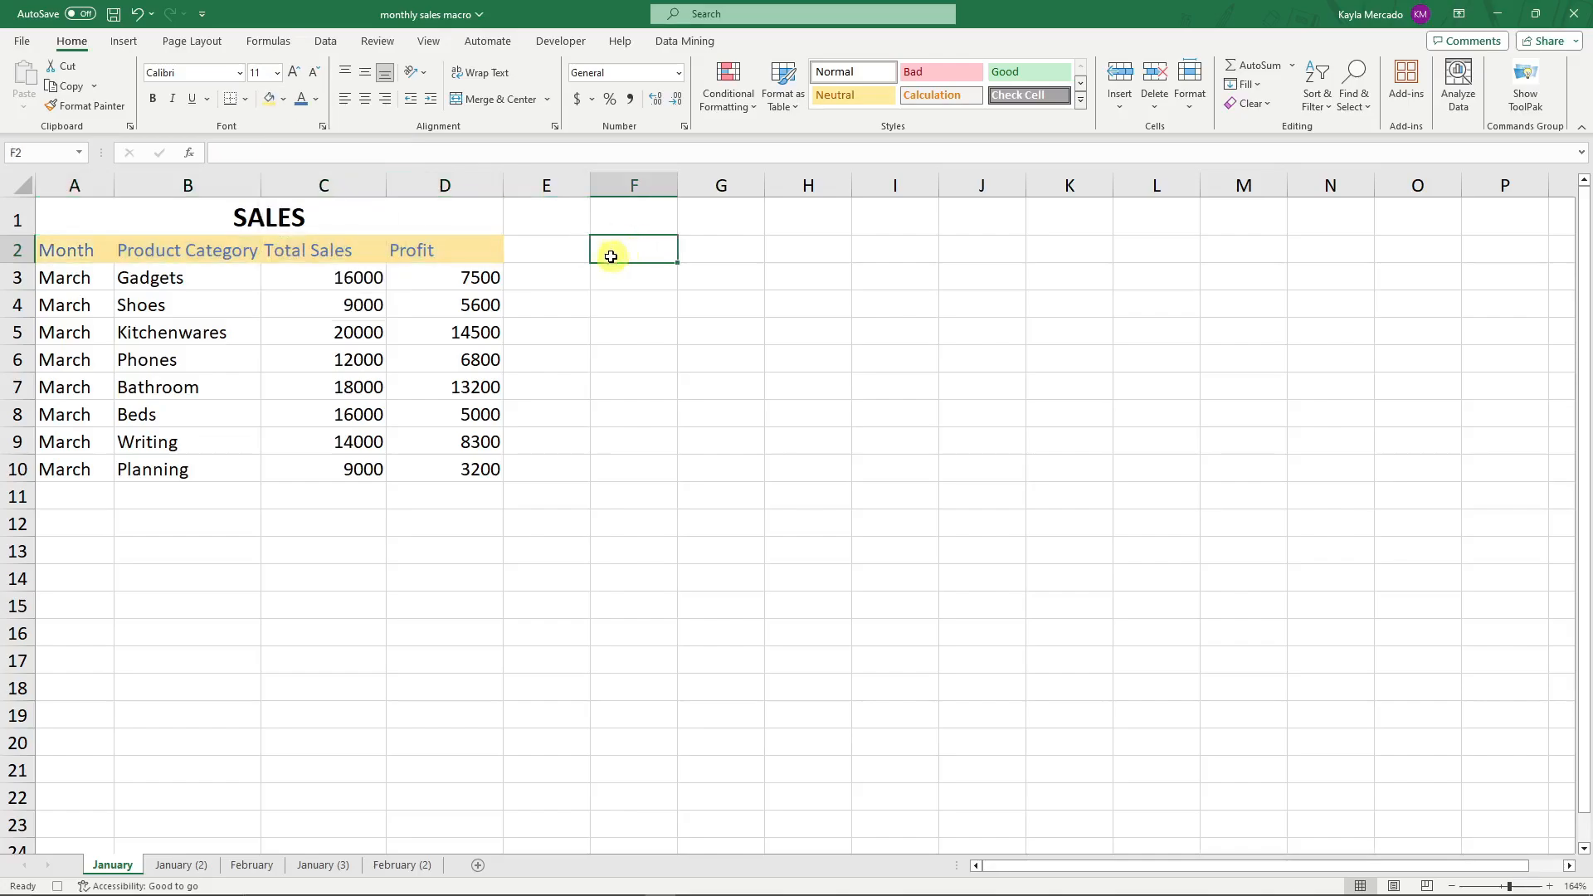
Fill the merged SALES title cell with standard red.
click(345, 223)
click(283, 98)
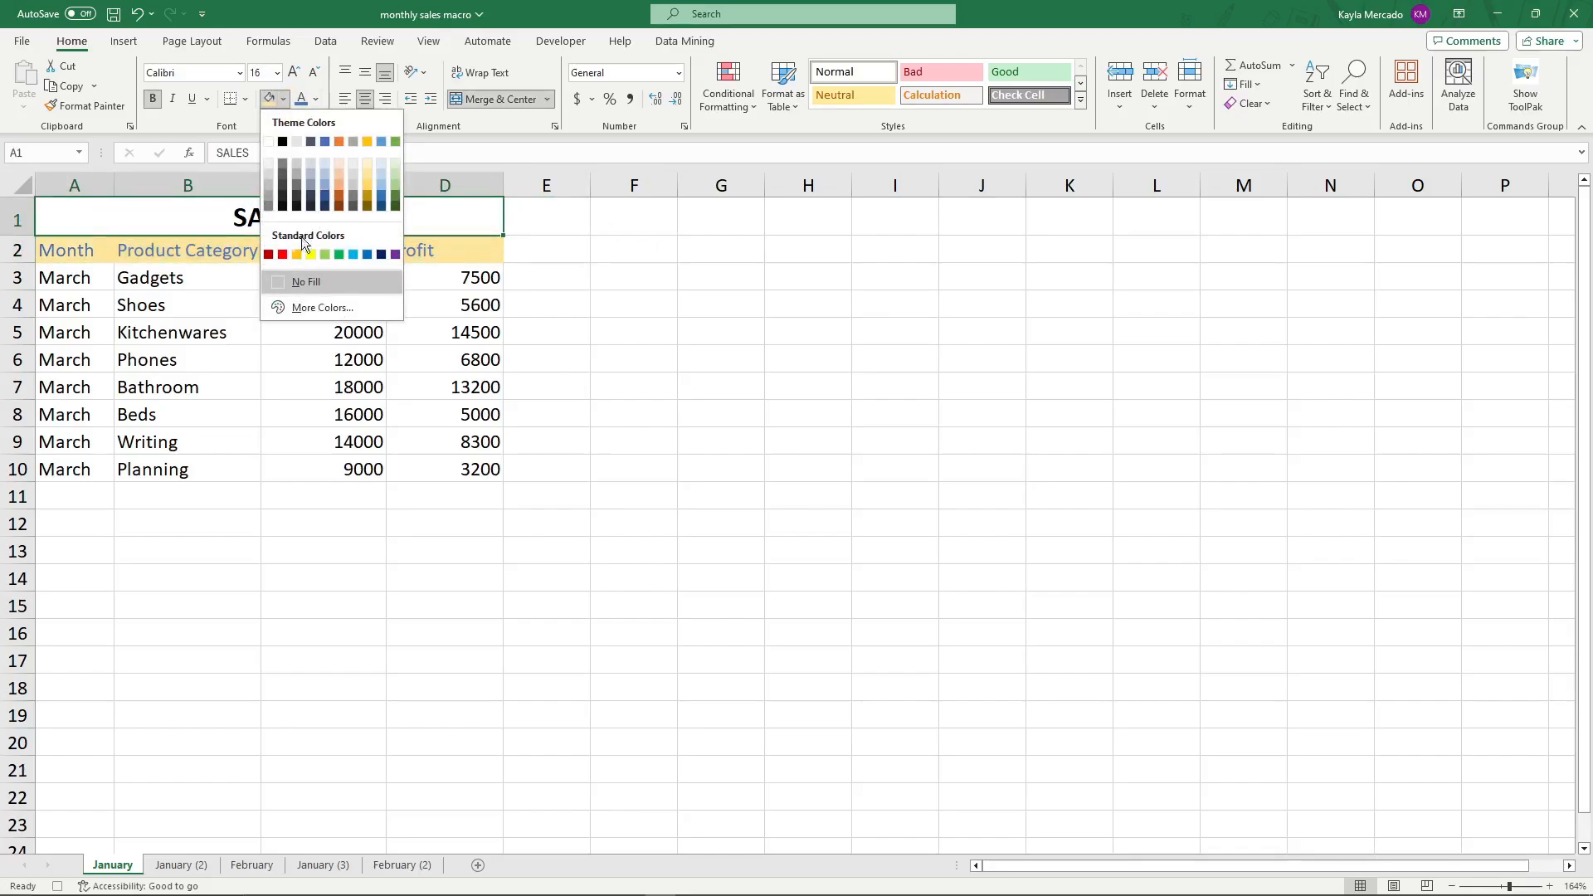
click(282, 254)
click(723, 334)
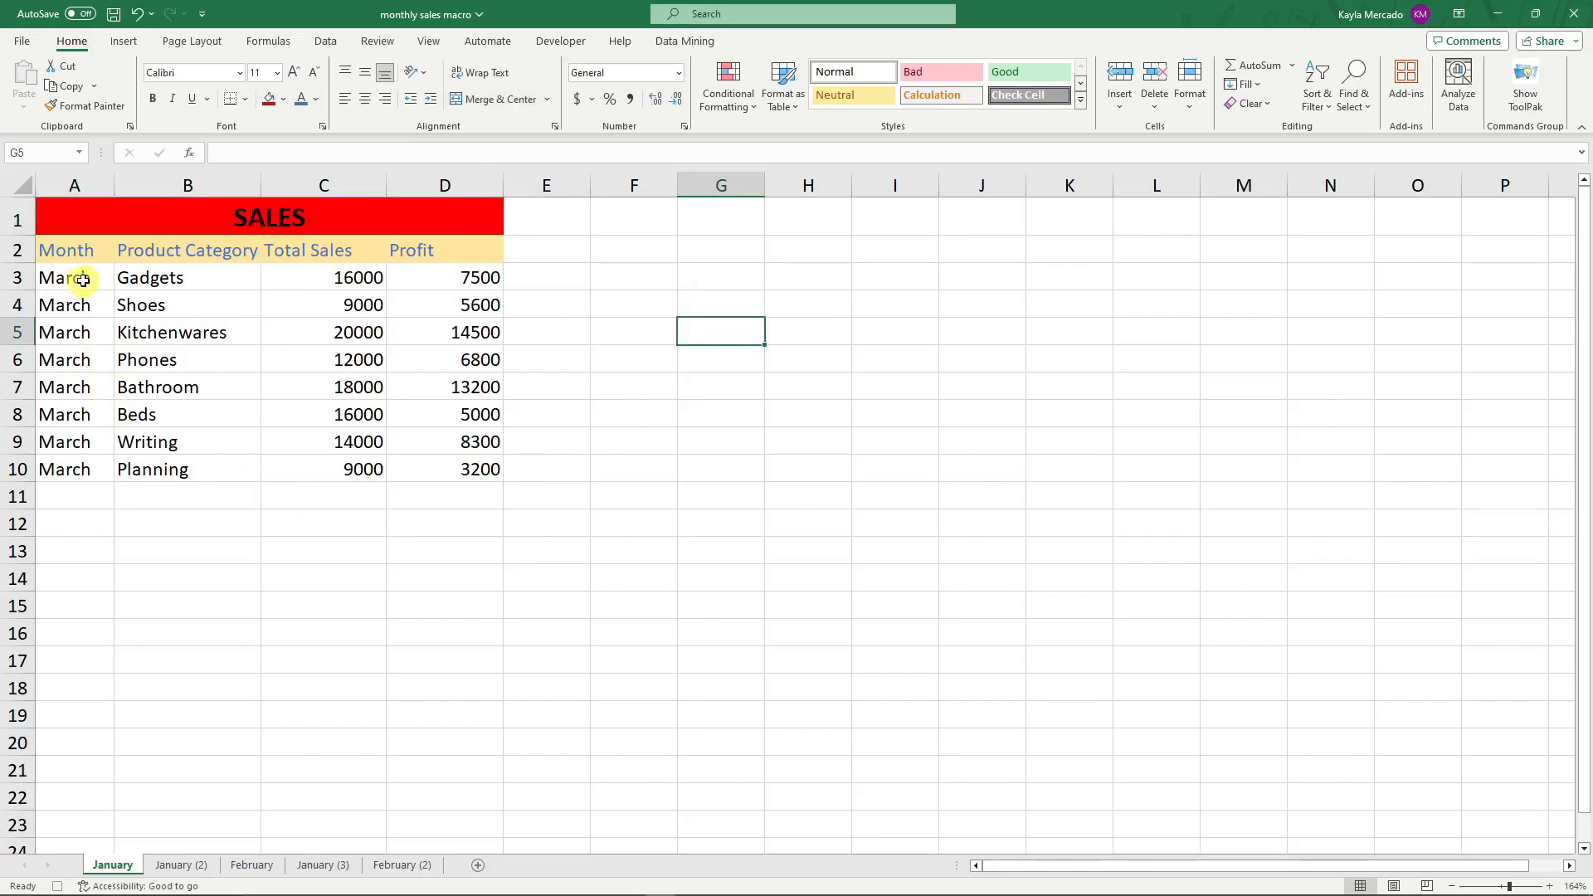
Stop recording the Format macro.
click(733, 486)
click(285, 396)
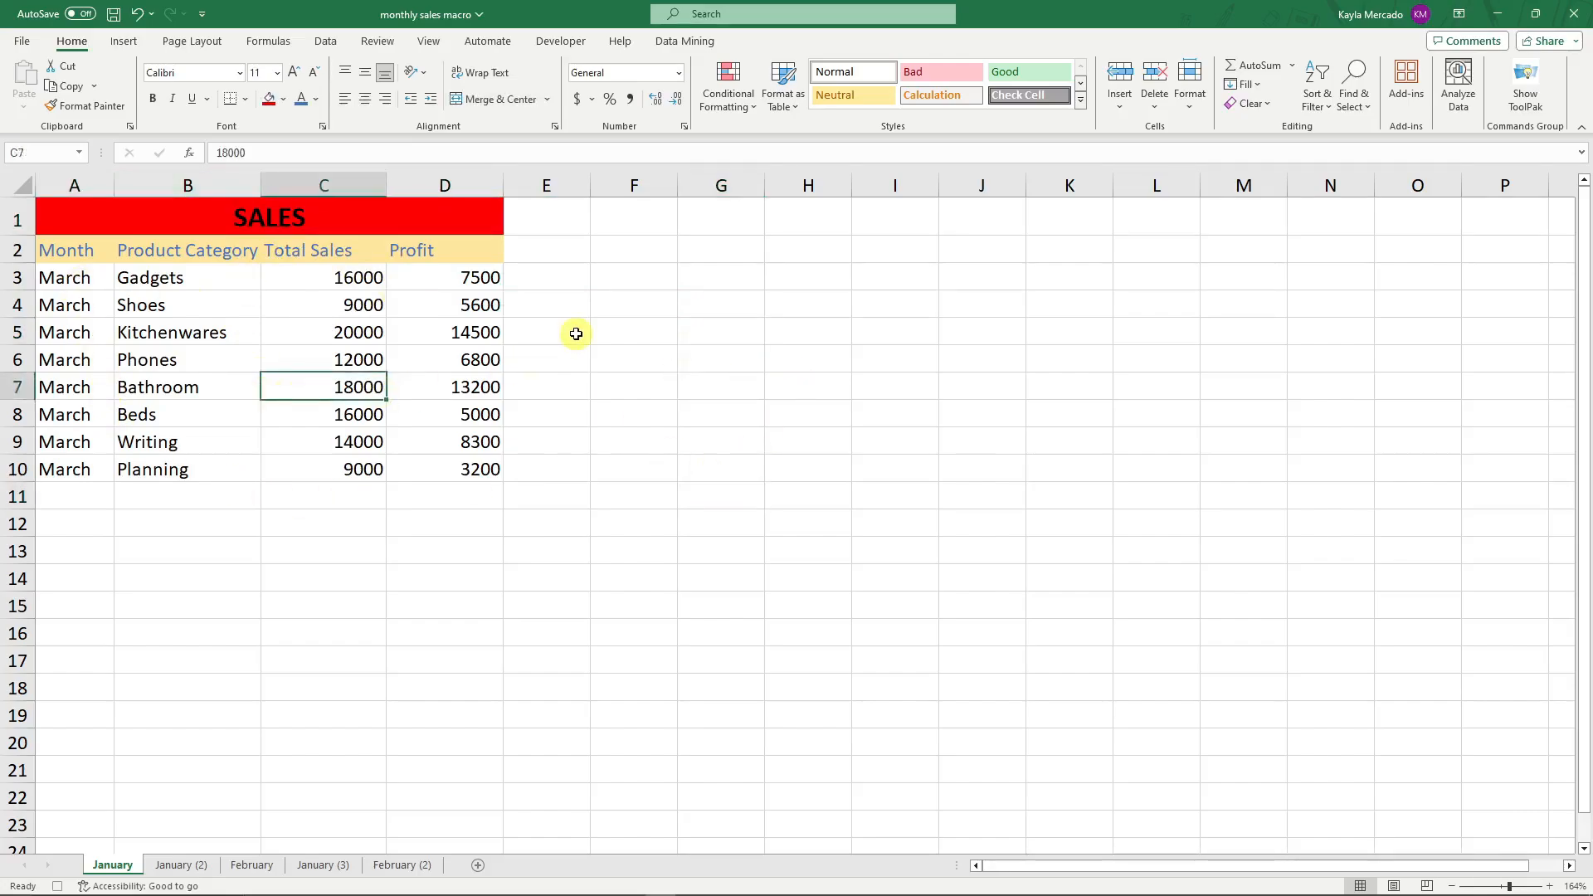
click(572, 331)
click(551, 42)
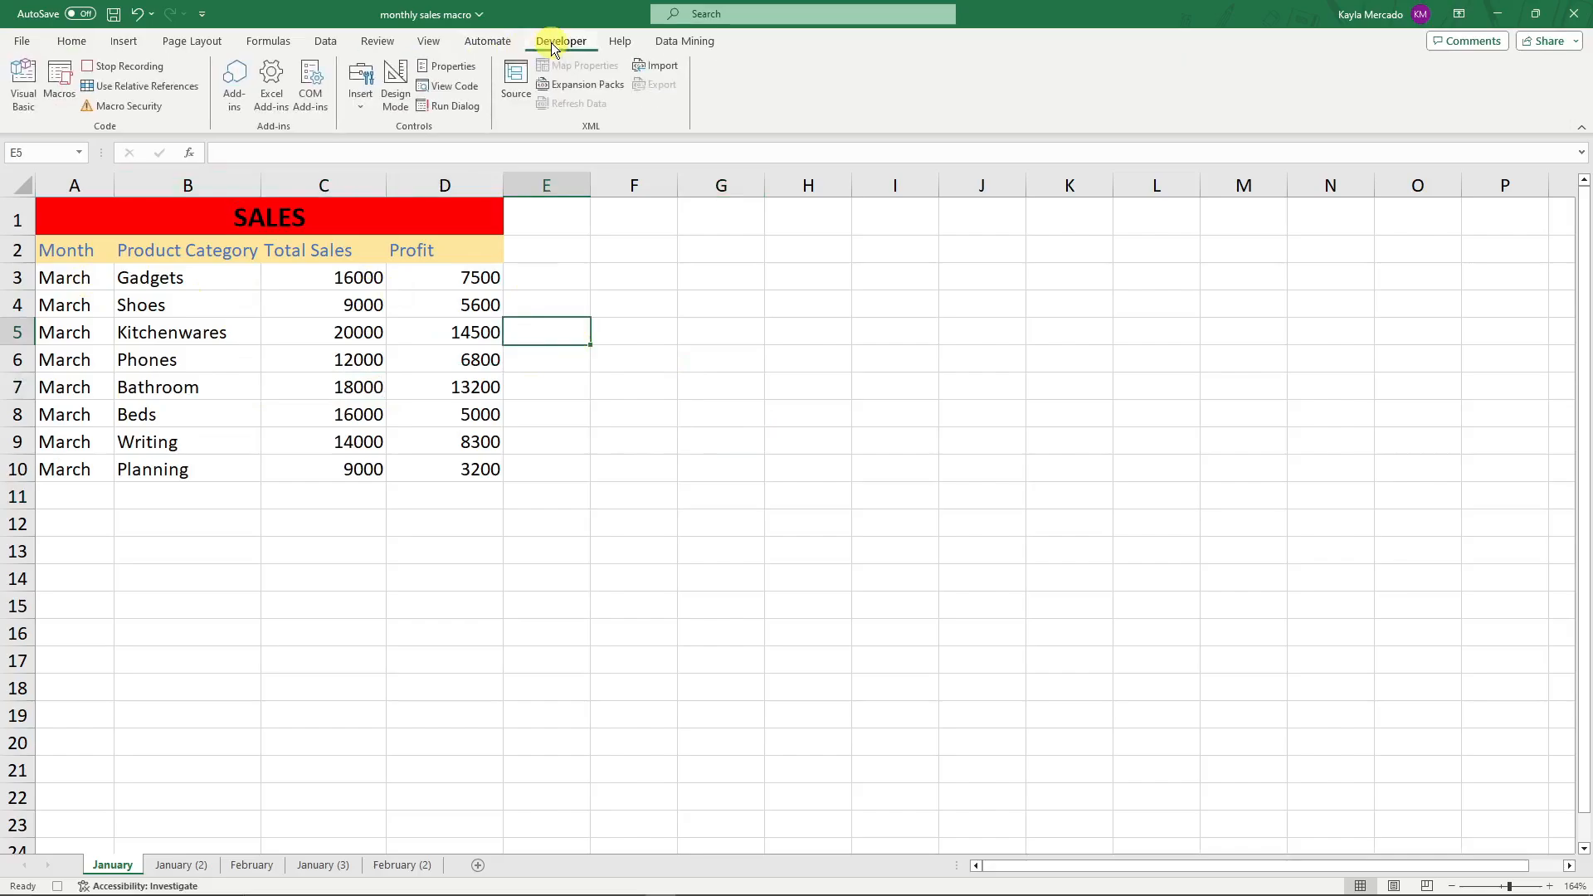
click(142, 71)
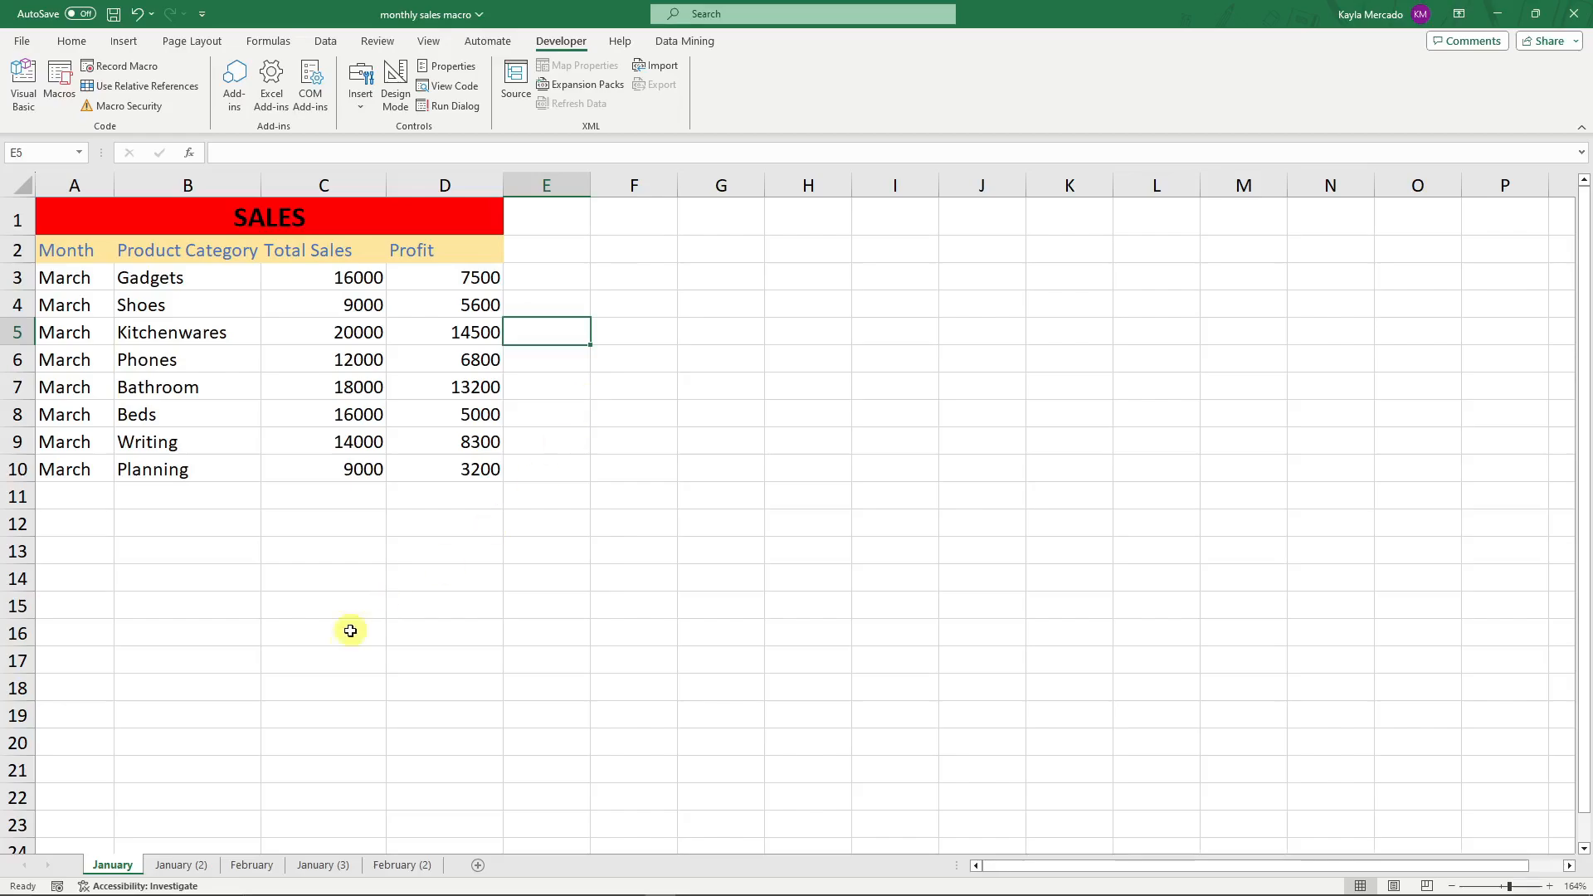
Run the Format macro on the January (2) sheet.
click(199, 867)
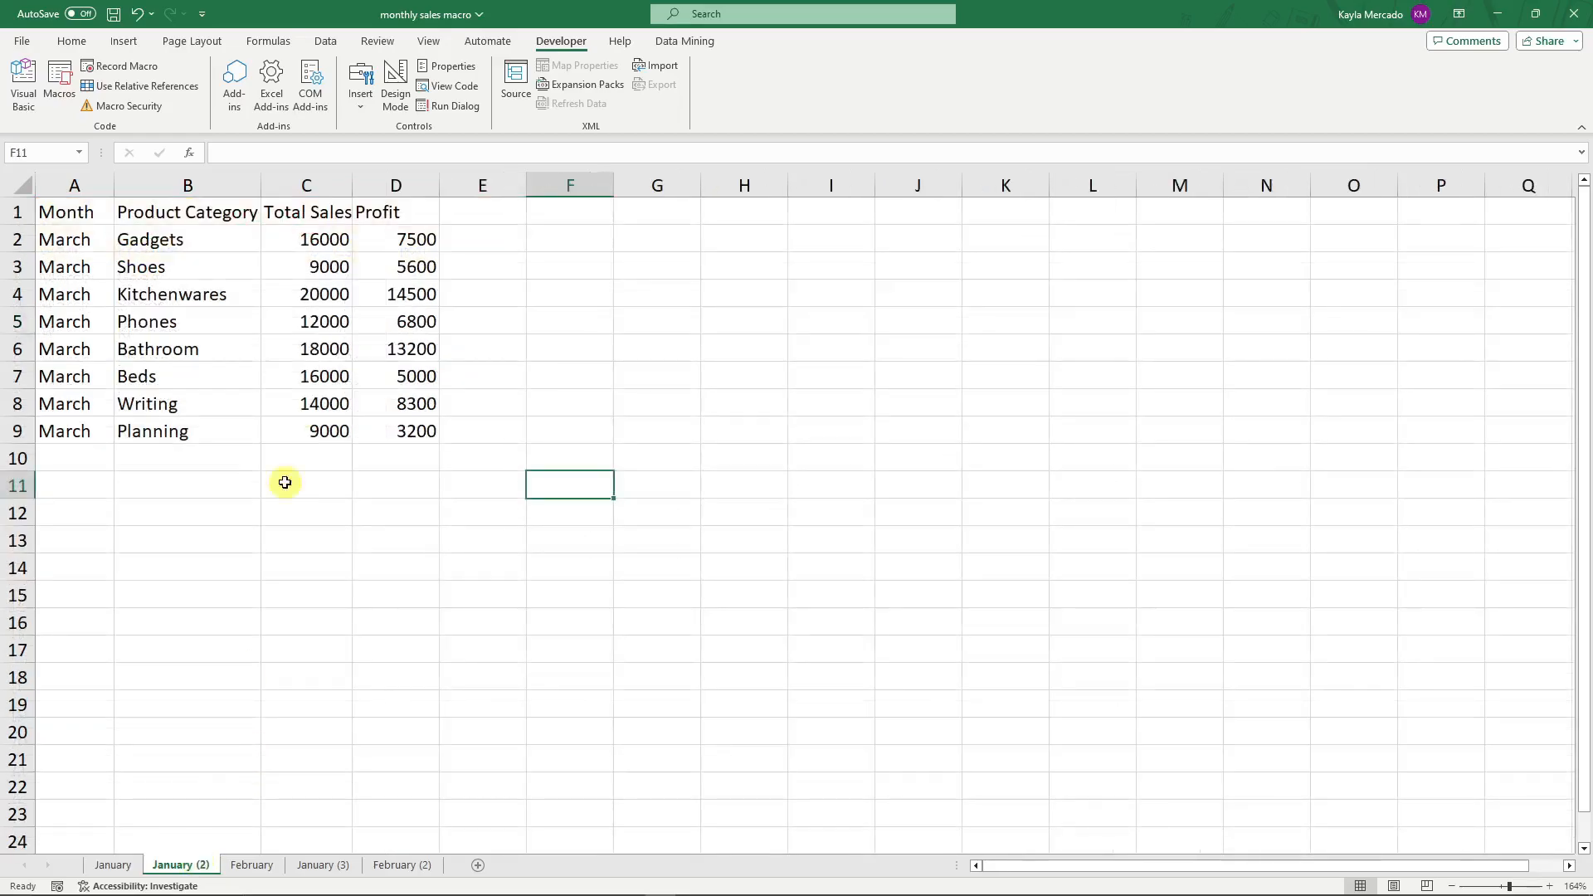
click(368, 556)
click(425, 398)
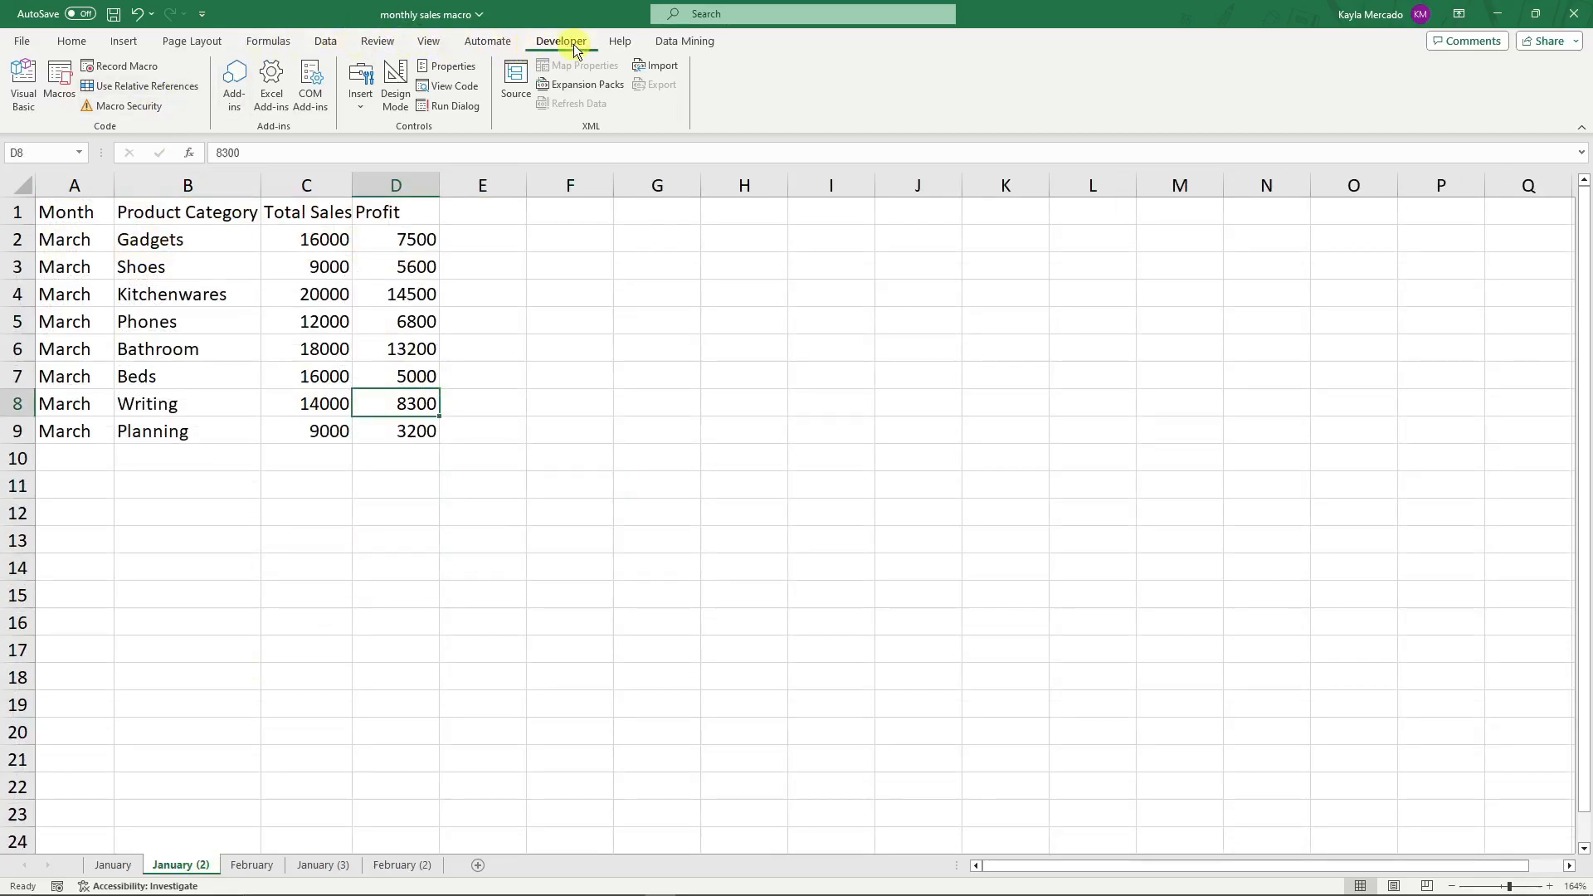
click(59, 83)
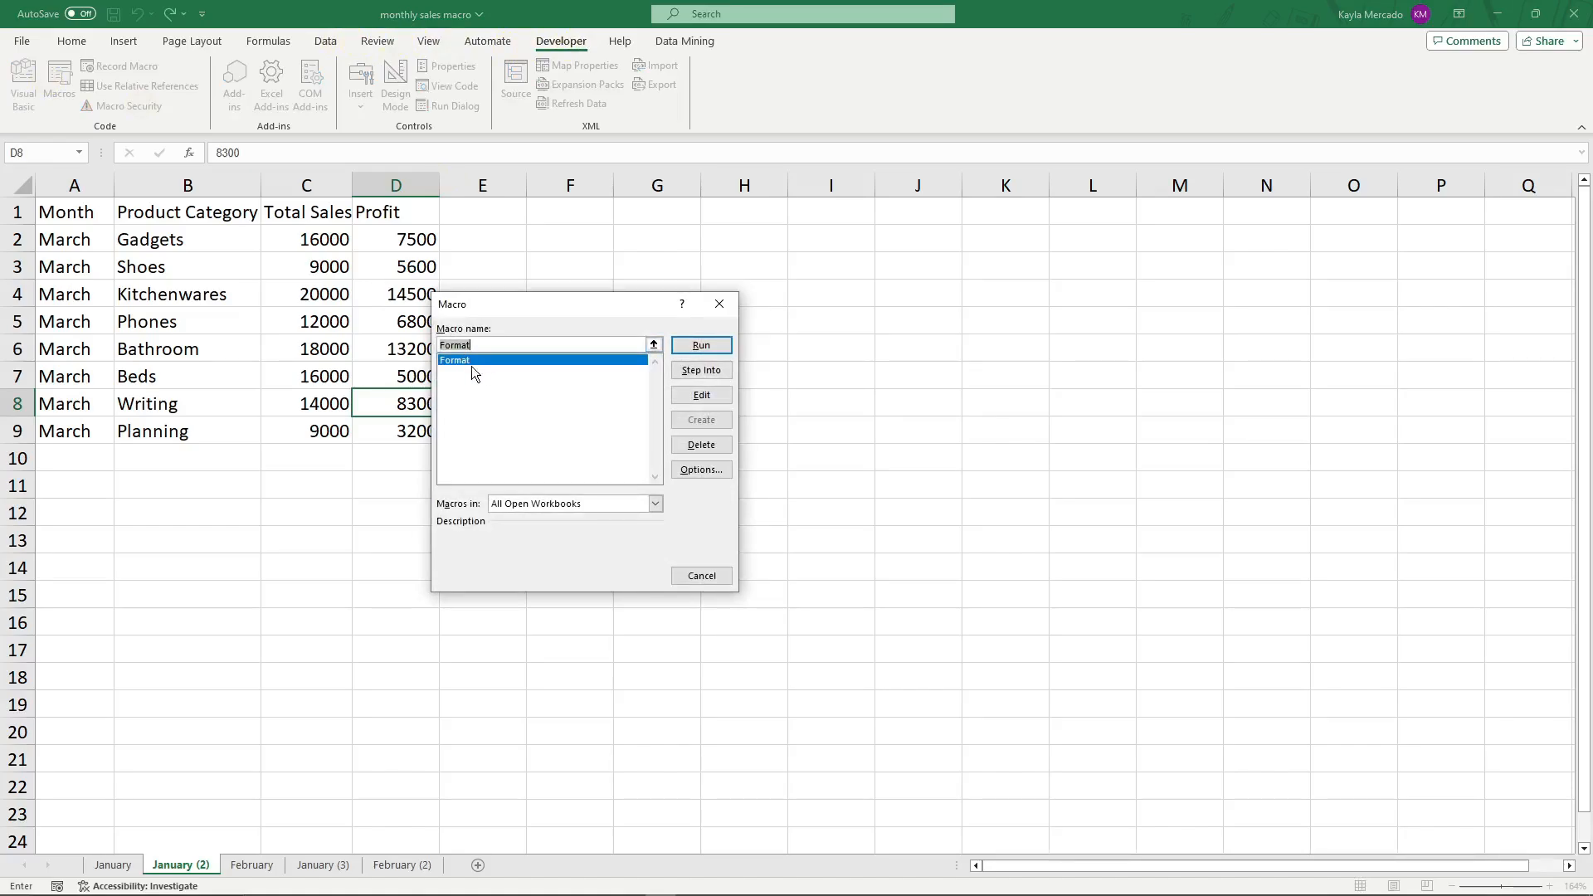
drag(559, 305, 665, 297)
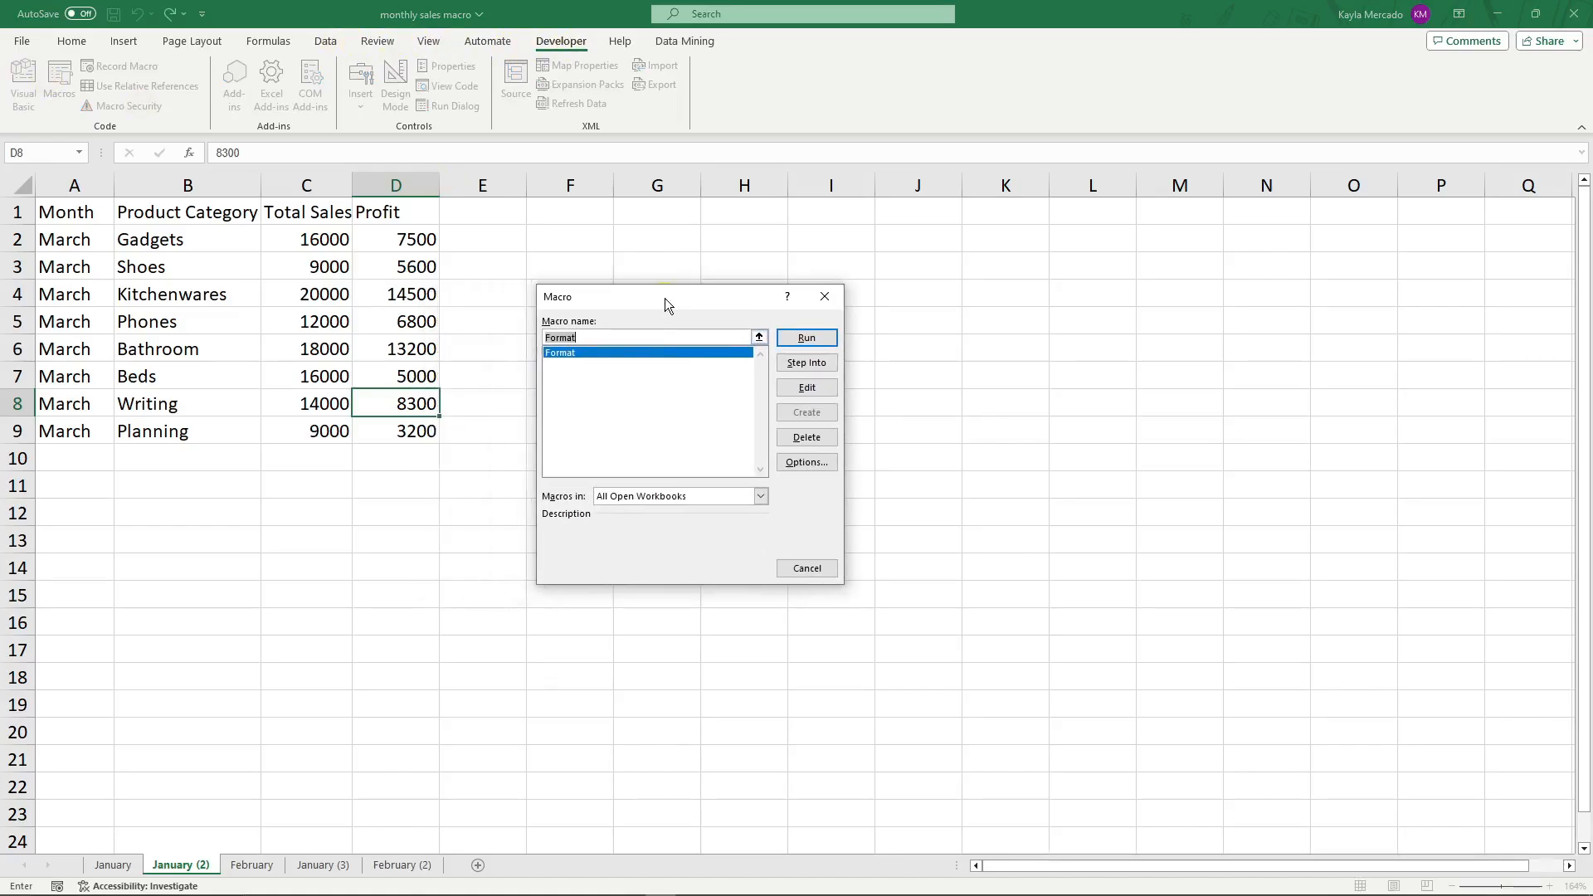
click(815, 337)
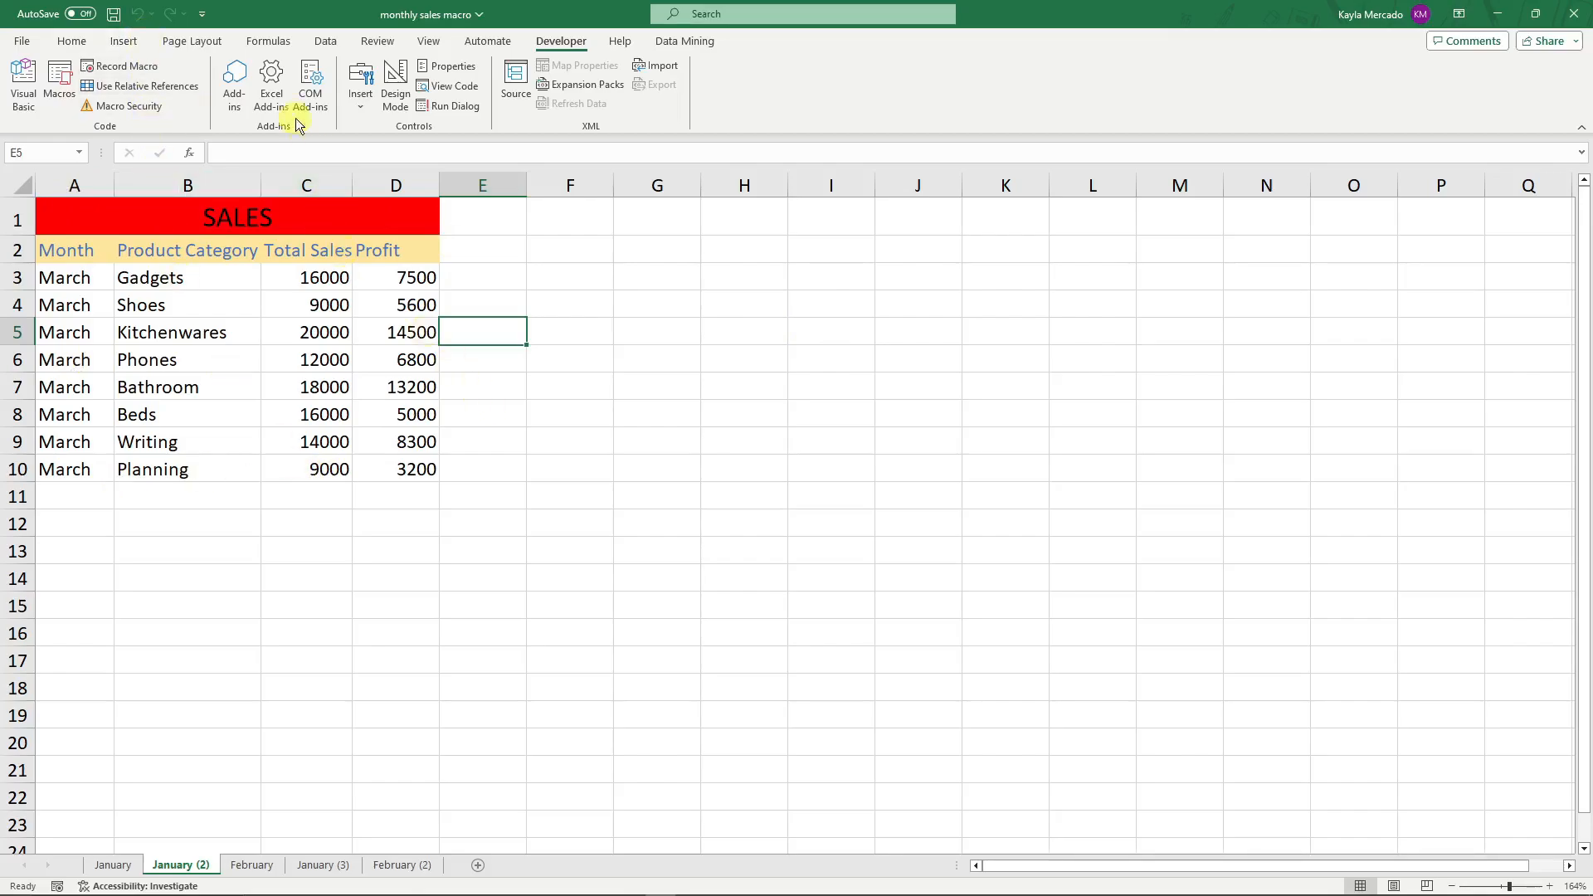
click(639, 332)
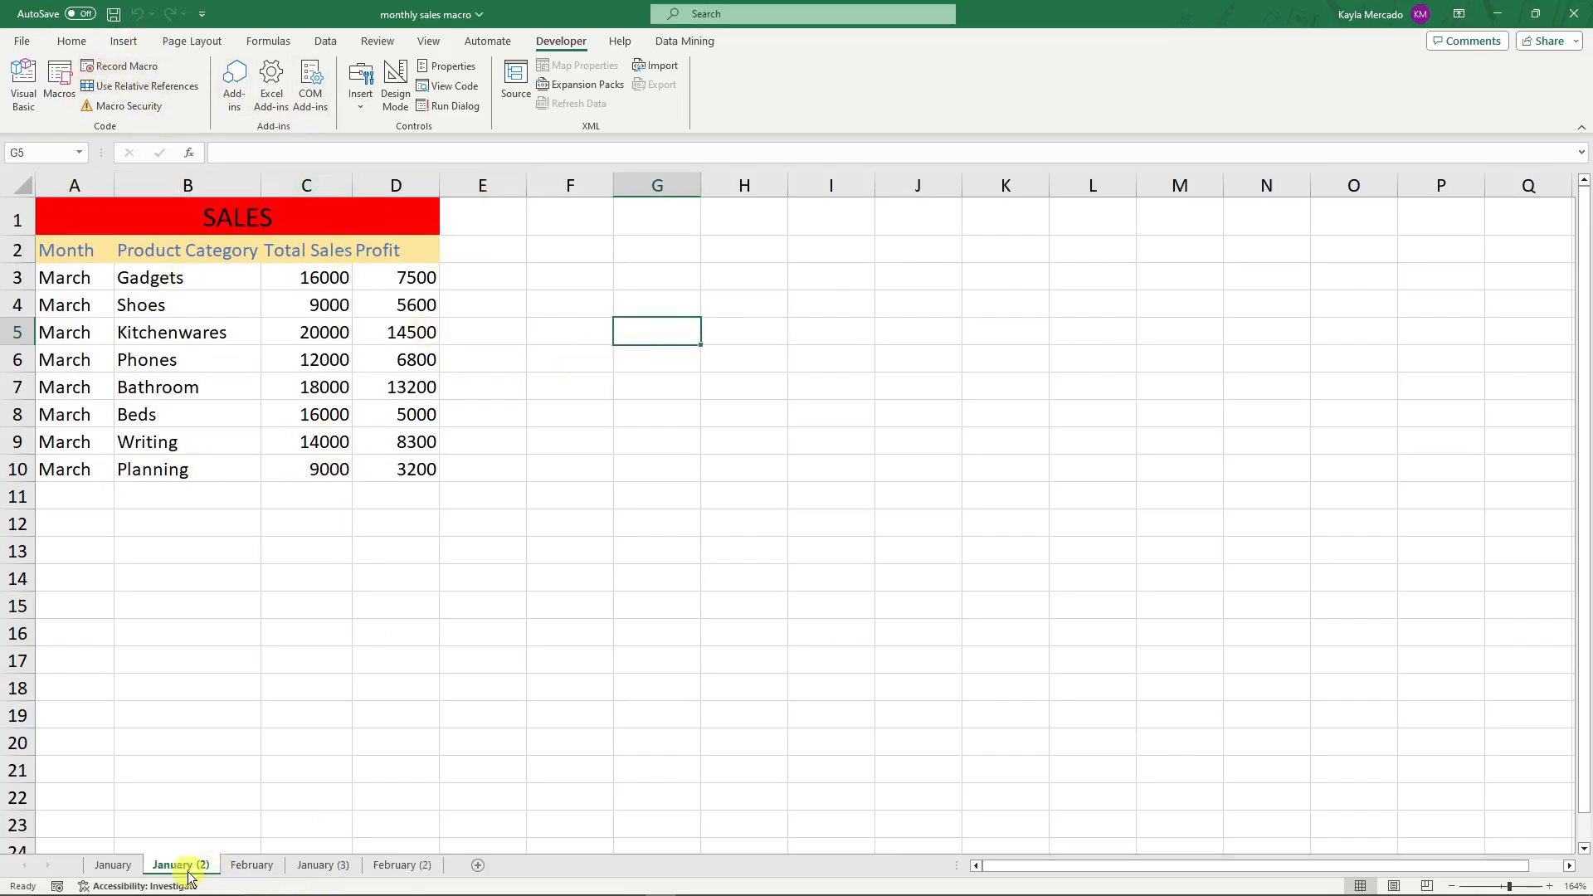
drag(188, 872, 219, 871)
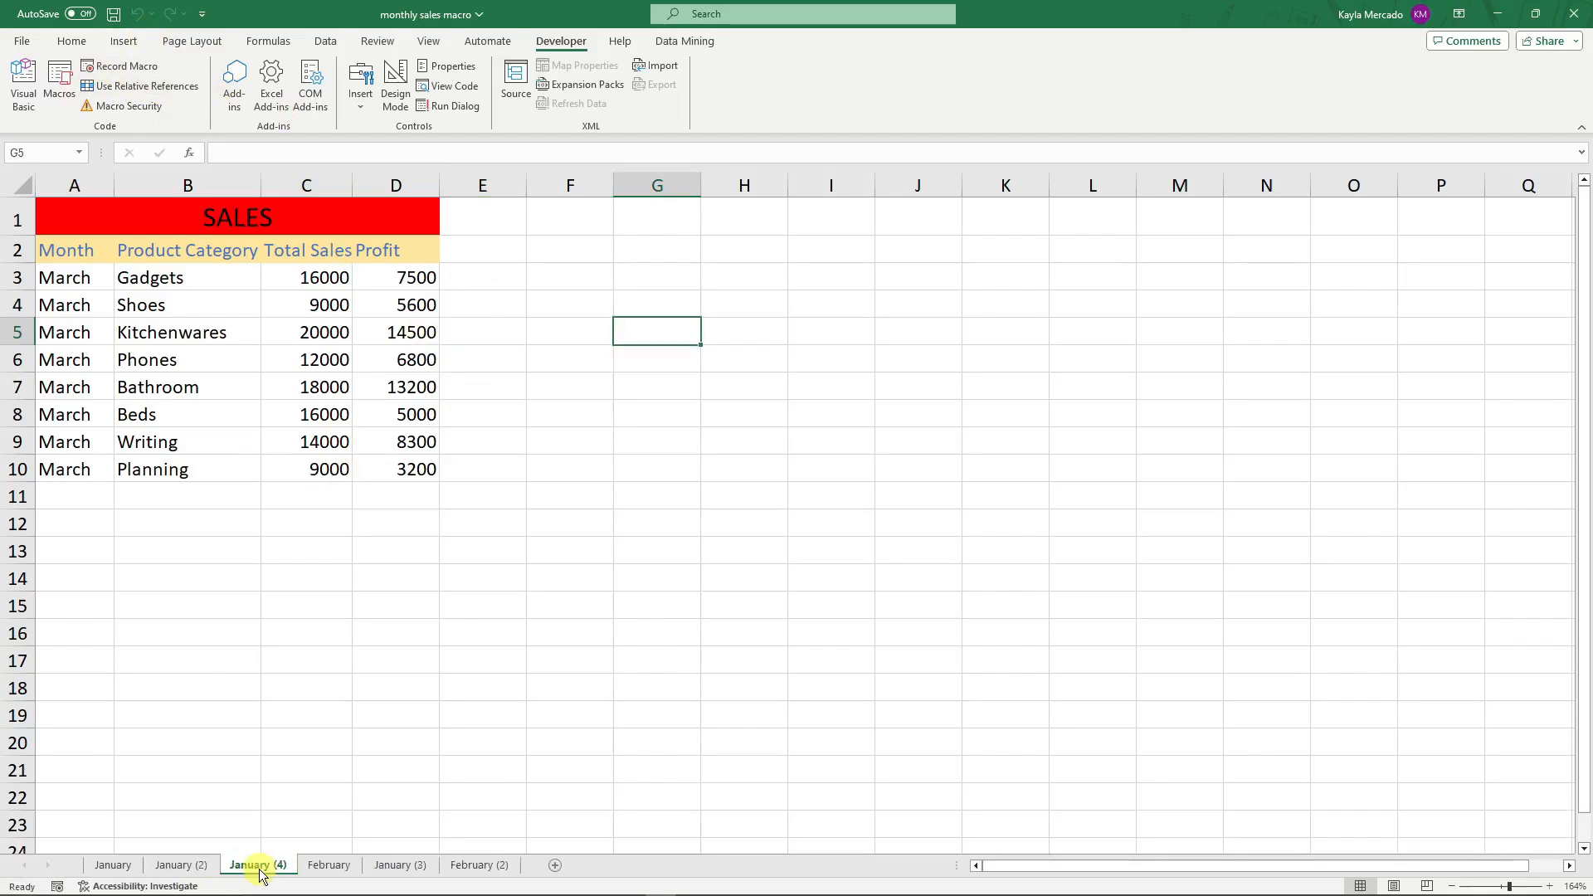
right_click(253, 866)
click(314, 639)
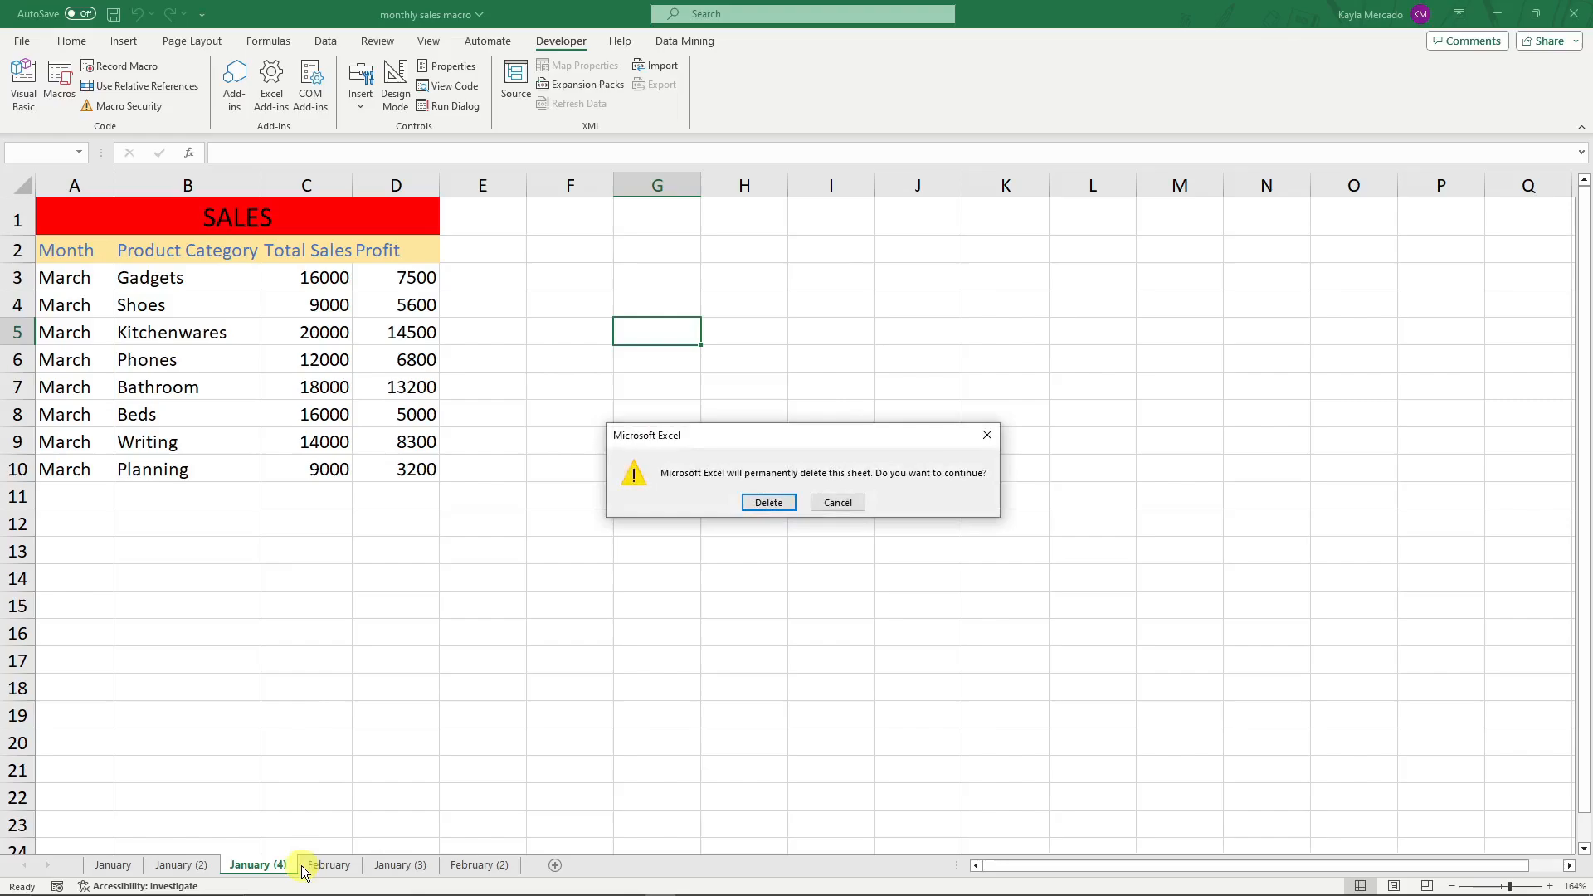
click(757, 503)
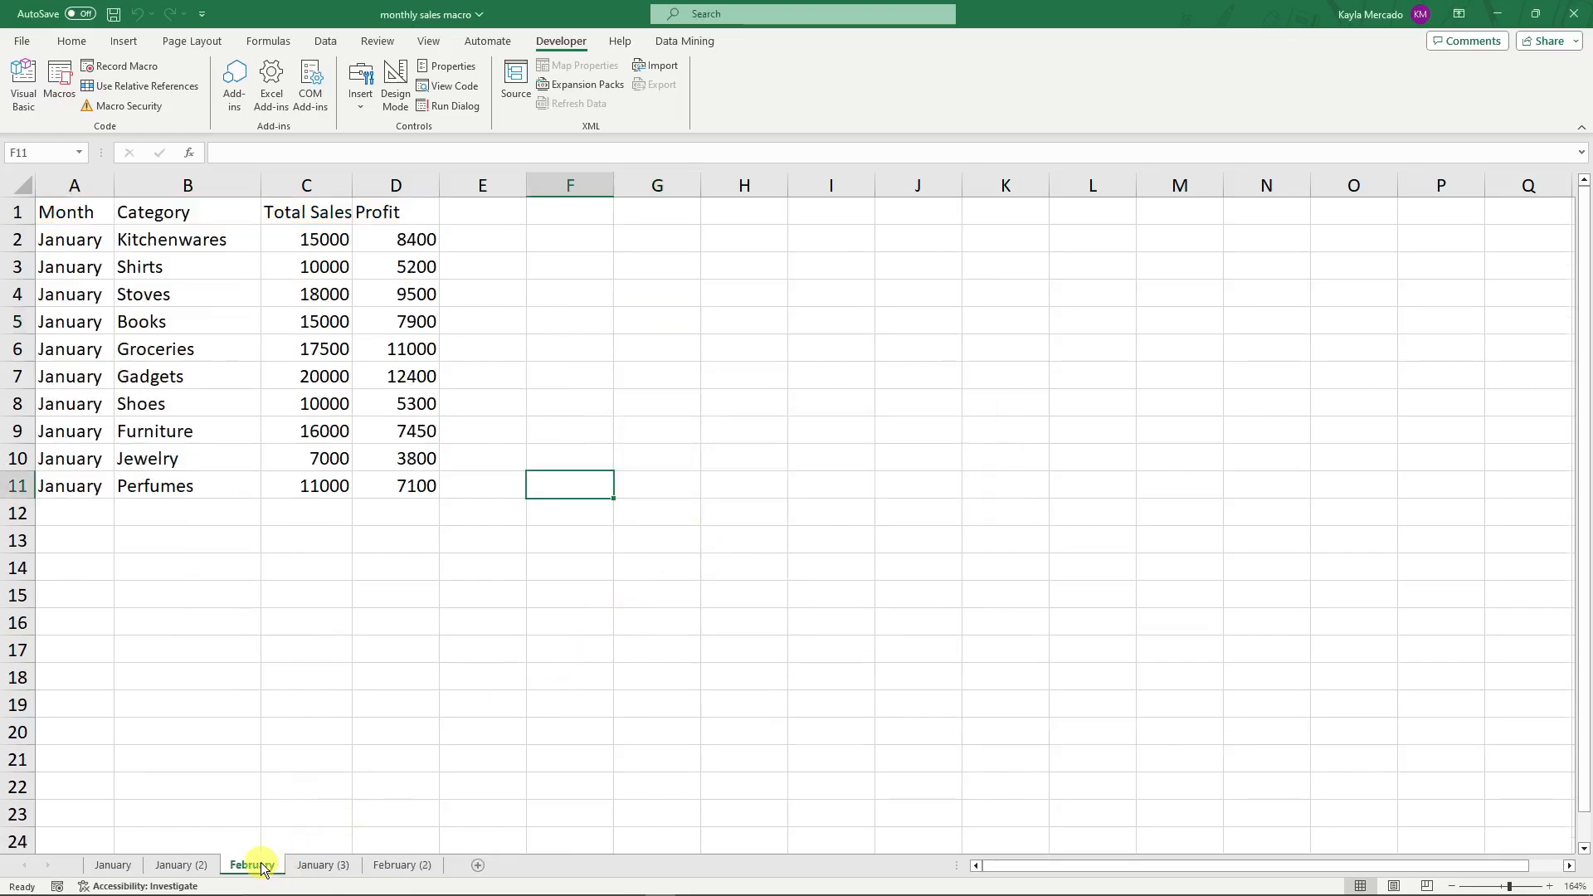
Duplicate the February sheet and start recording a macro named Format2 on the original February sheet.
drag(249, 865, 287, 866)
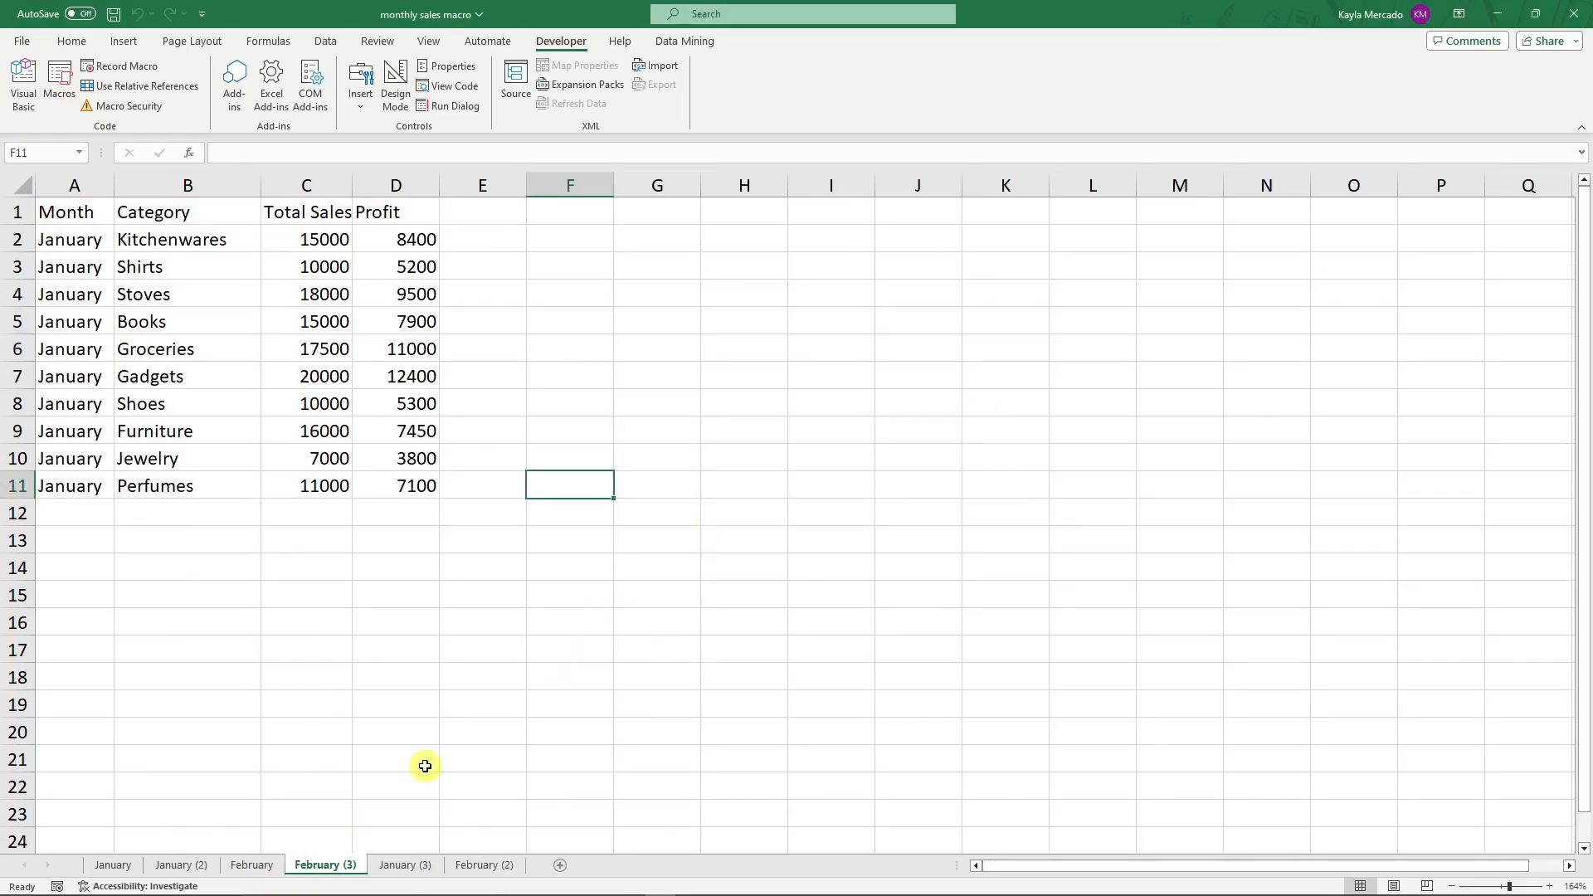
click(272, 866)
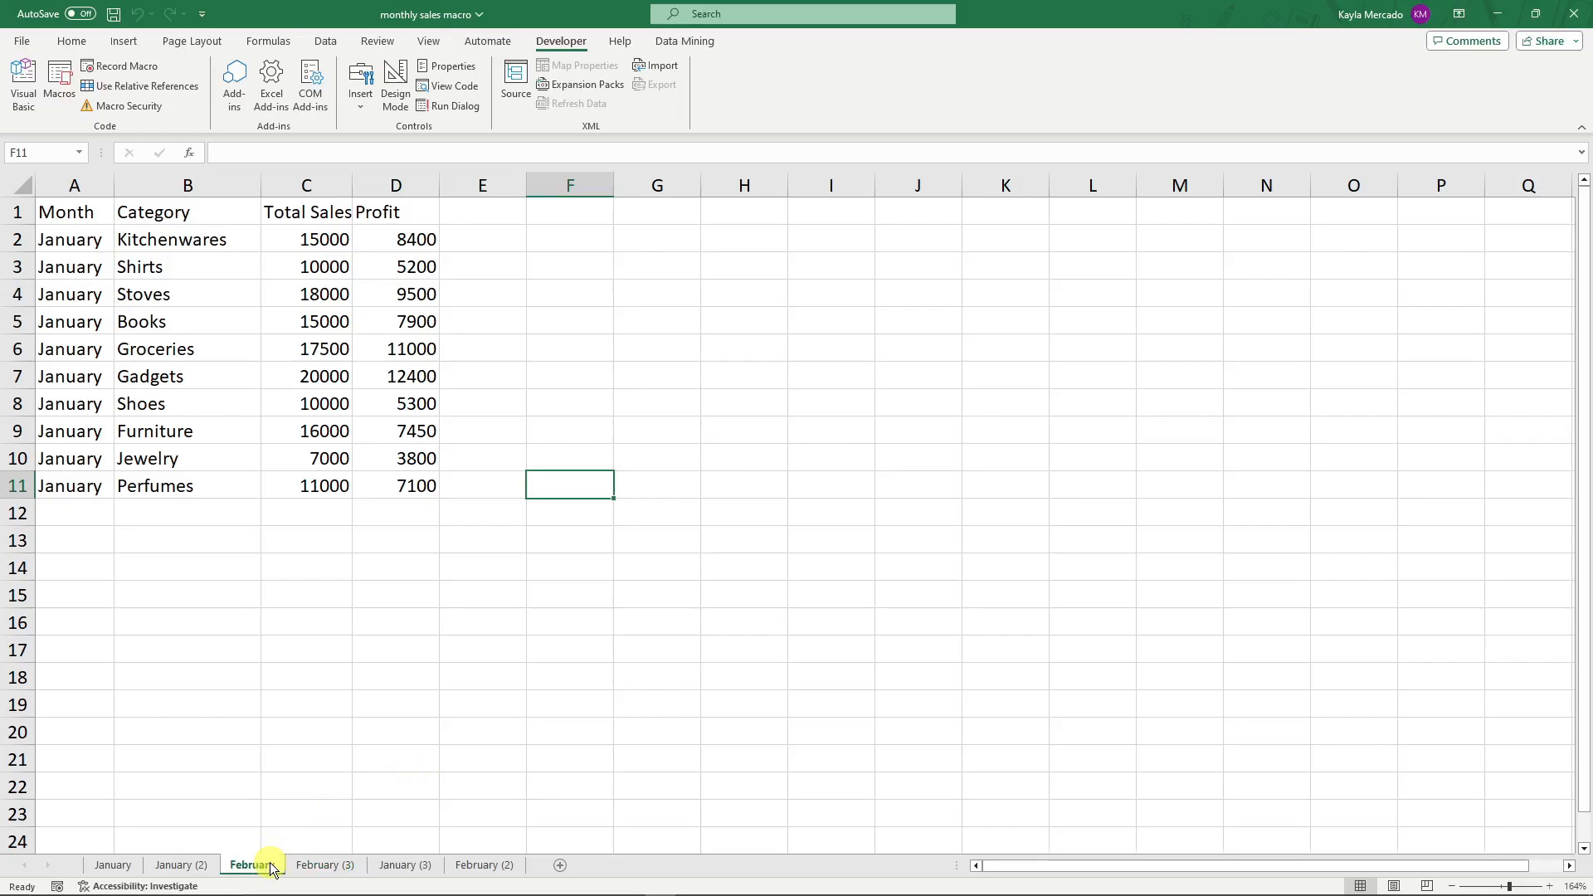
click(128, 68)
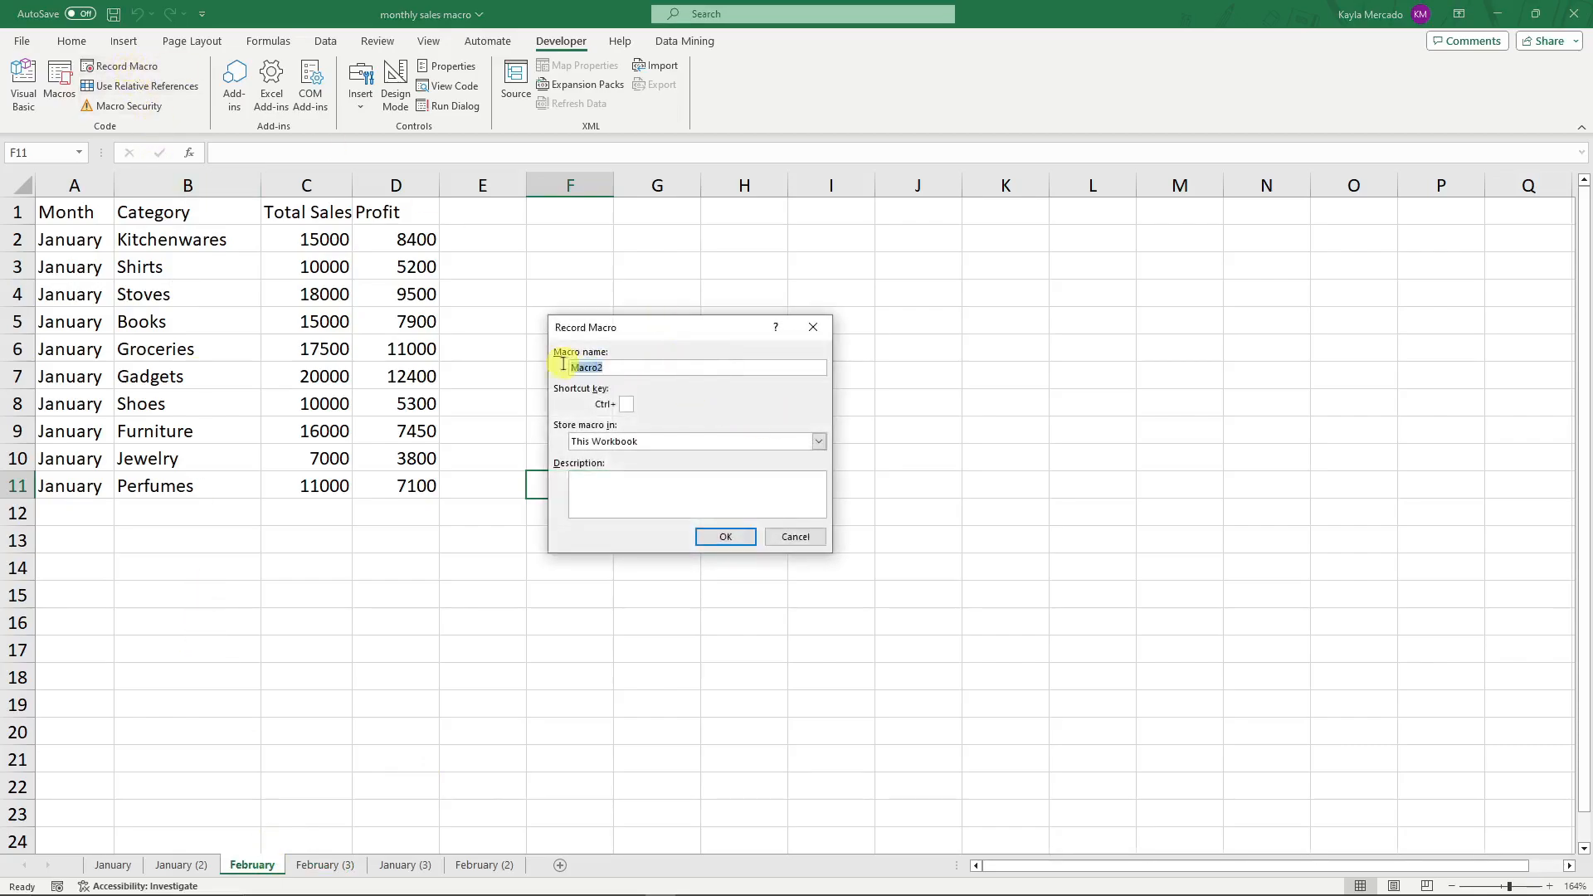
text(Format 2)
click(741, 541)
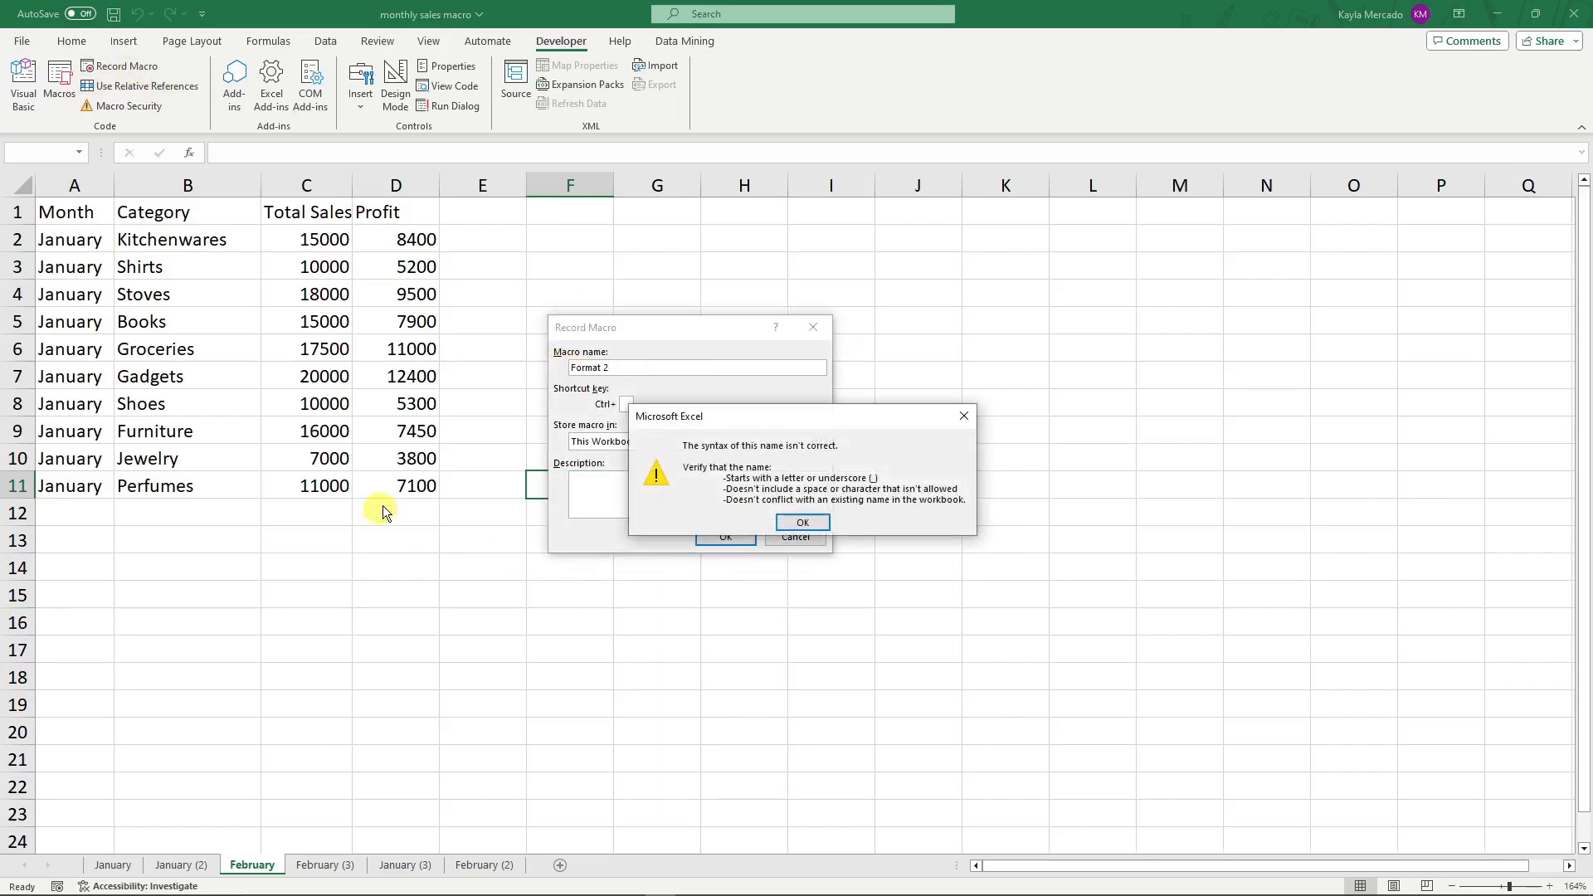
click(800, 524)
click(601, 372)
key(Delete)
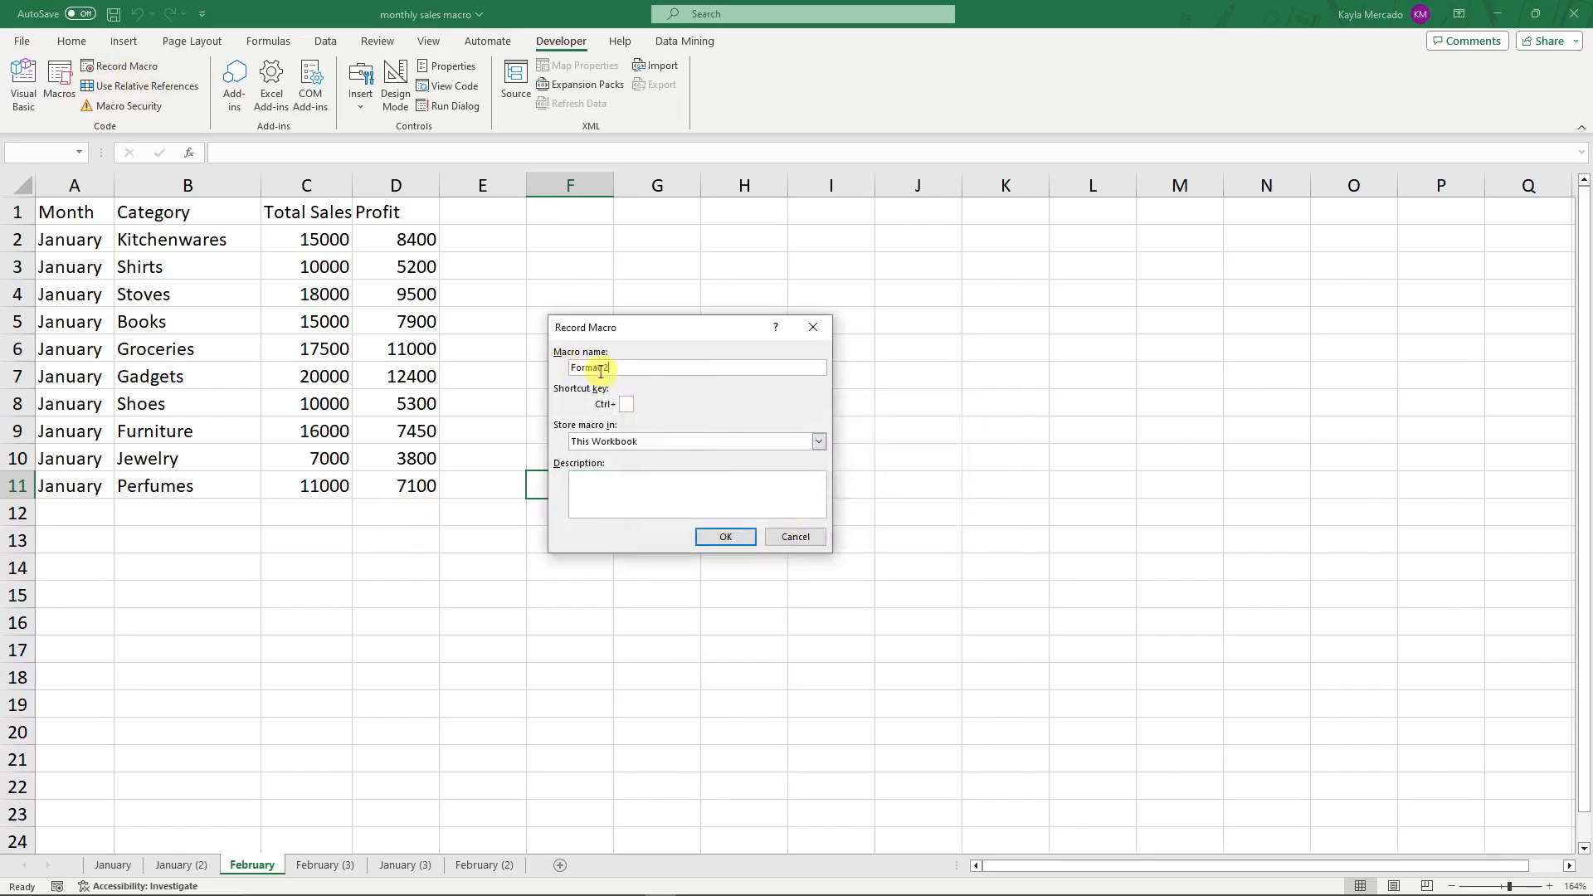
click(725, 537)
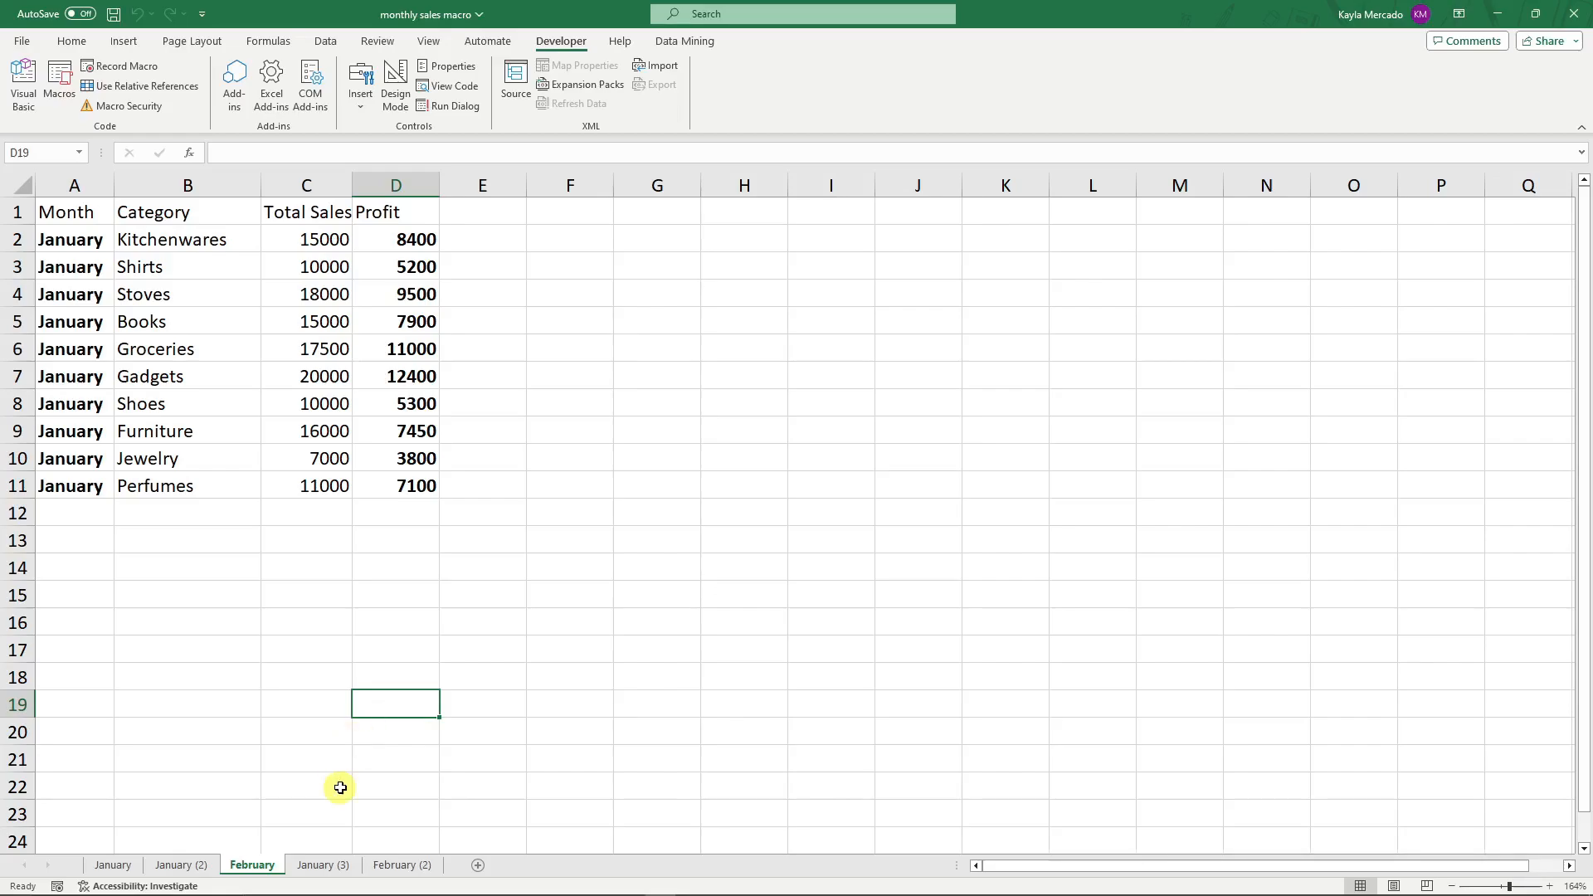
Widen the Total Sales column on the January (3) sheet and make three copies of that sheet.
click(315, 863)
click(558, 338)
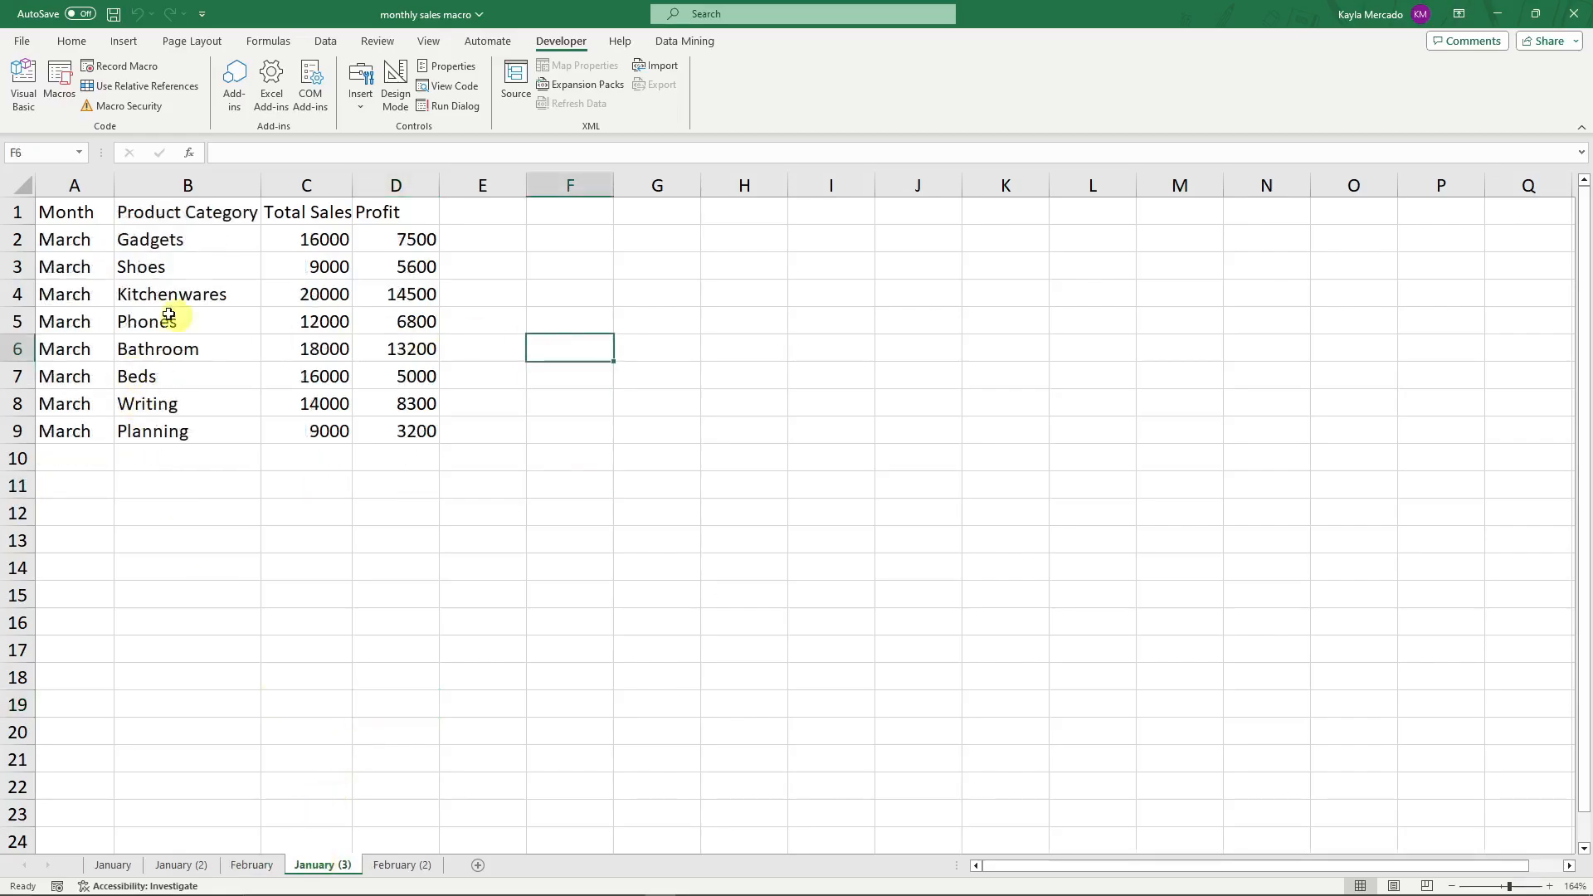
drag(353, 184, 398, 184)
click(704, 382)
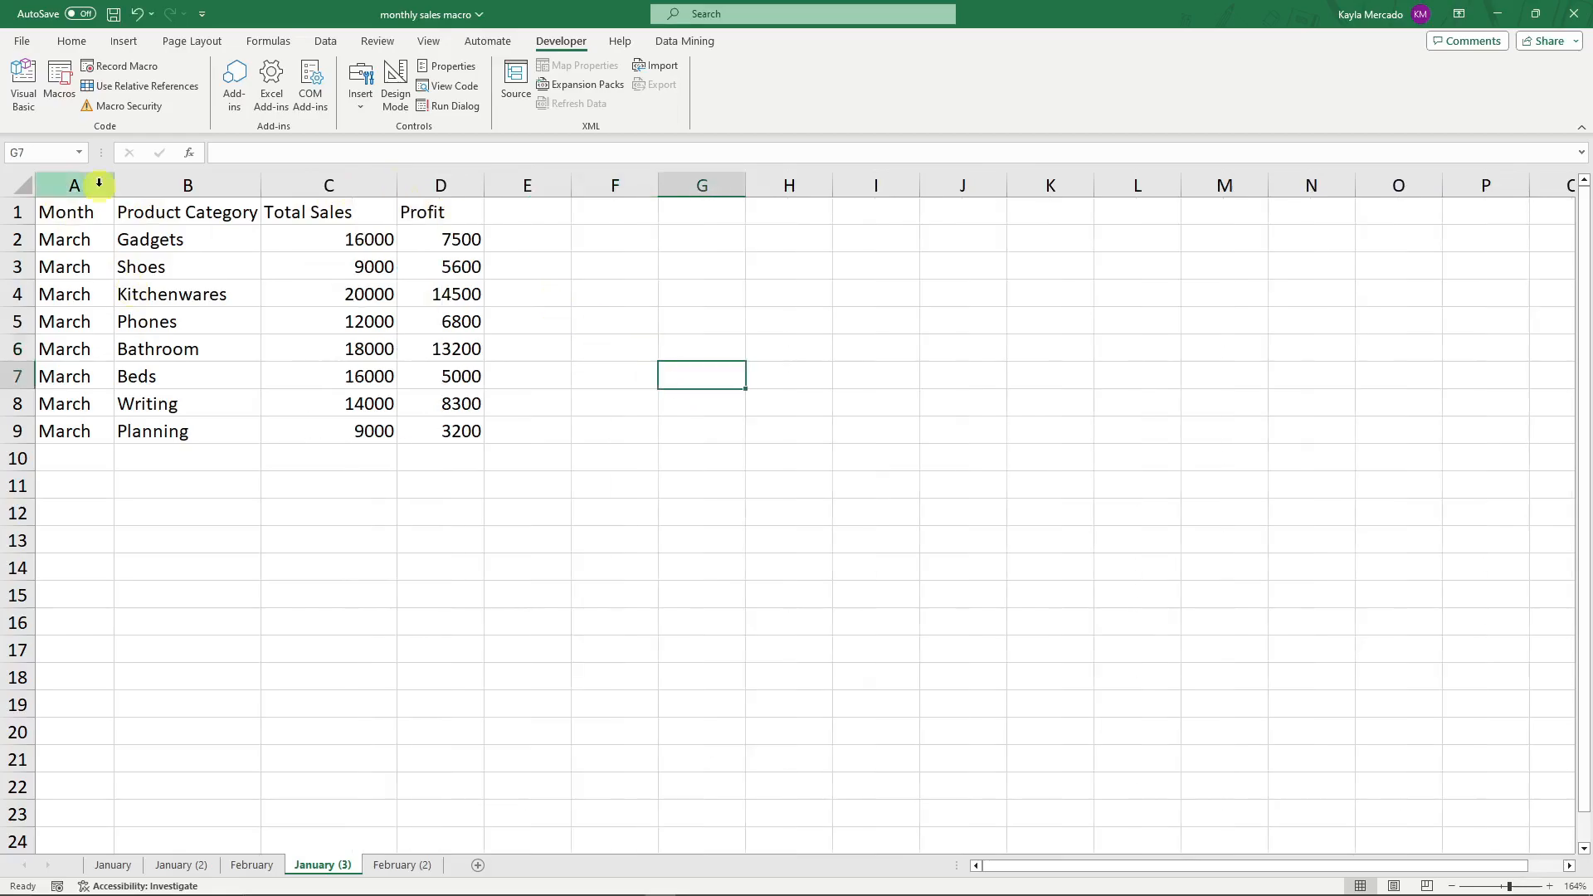
drag(341, 868, 525, 863)
click(326, 865)
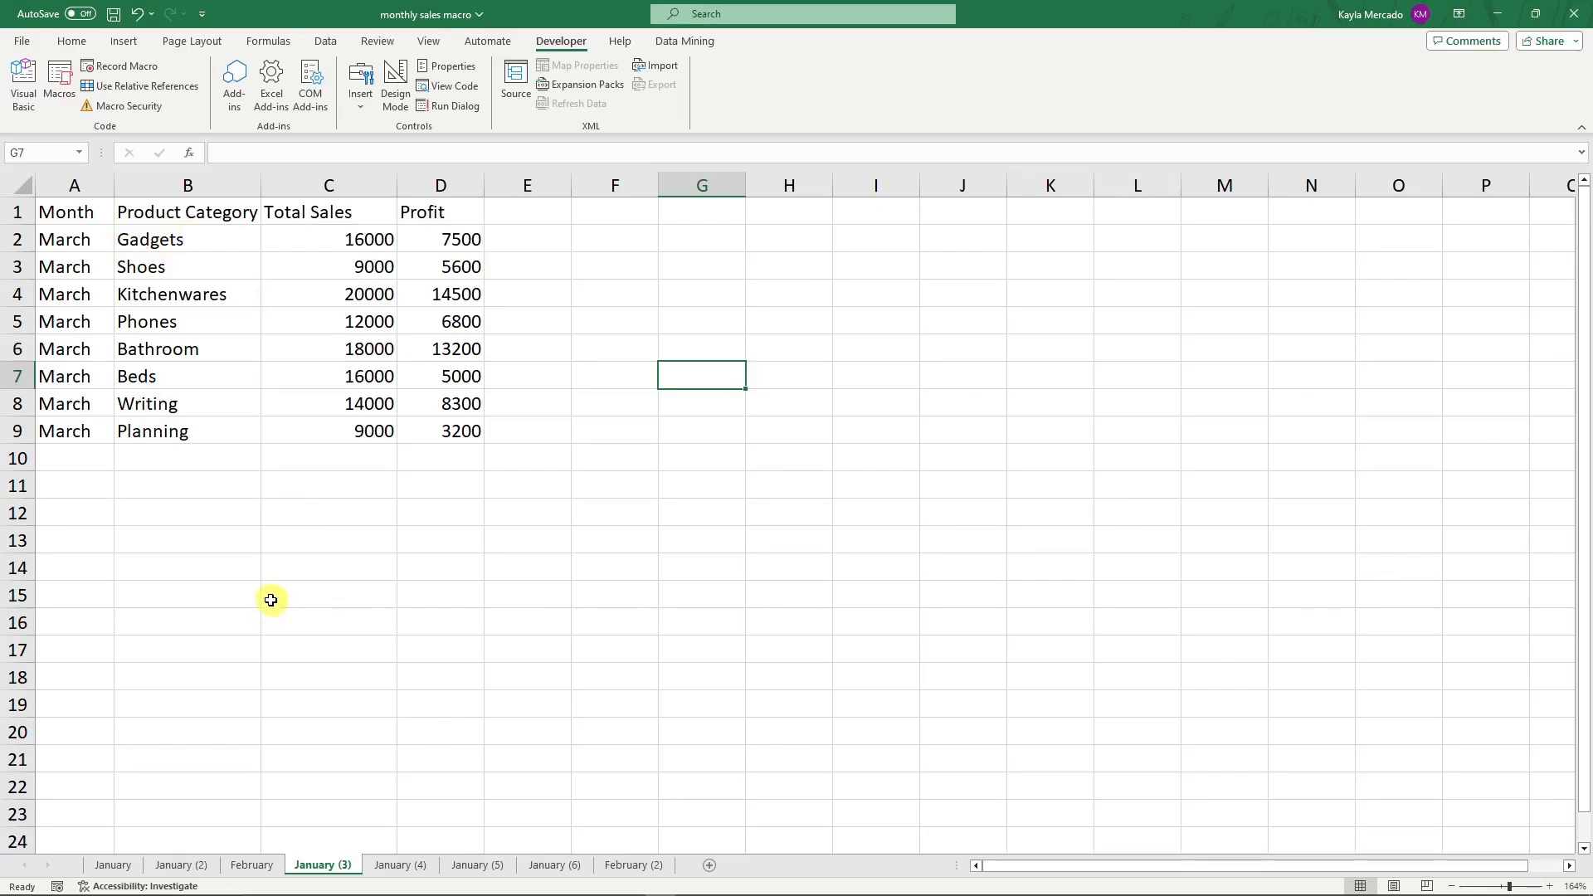
drag(76, 241, 82, 431)
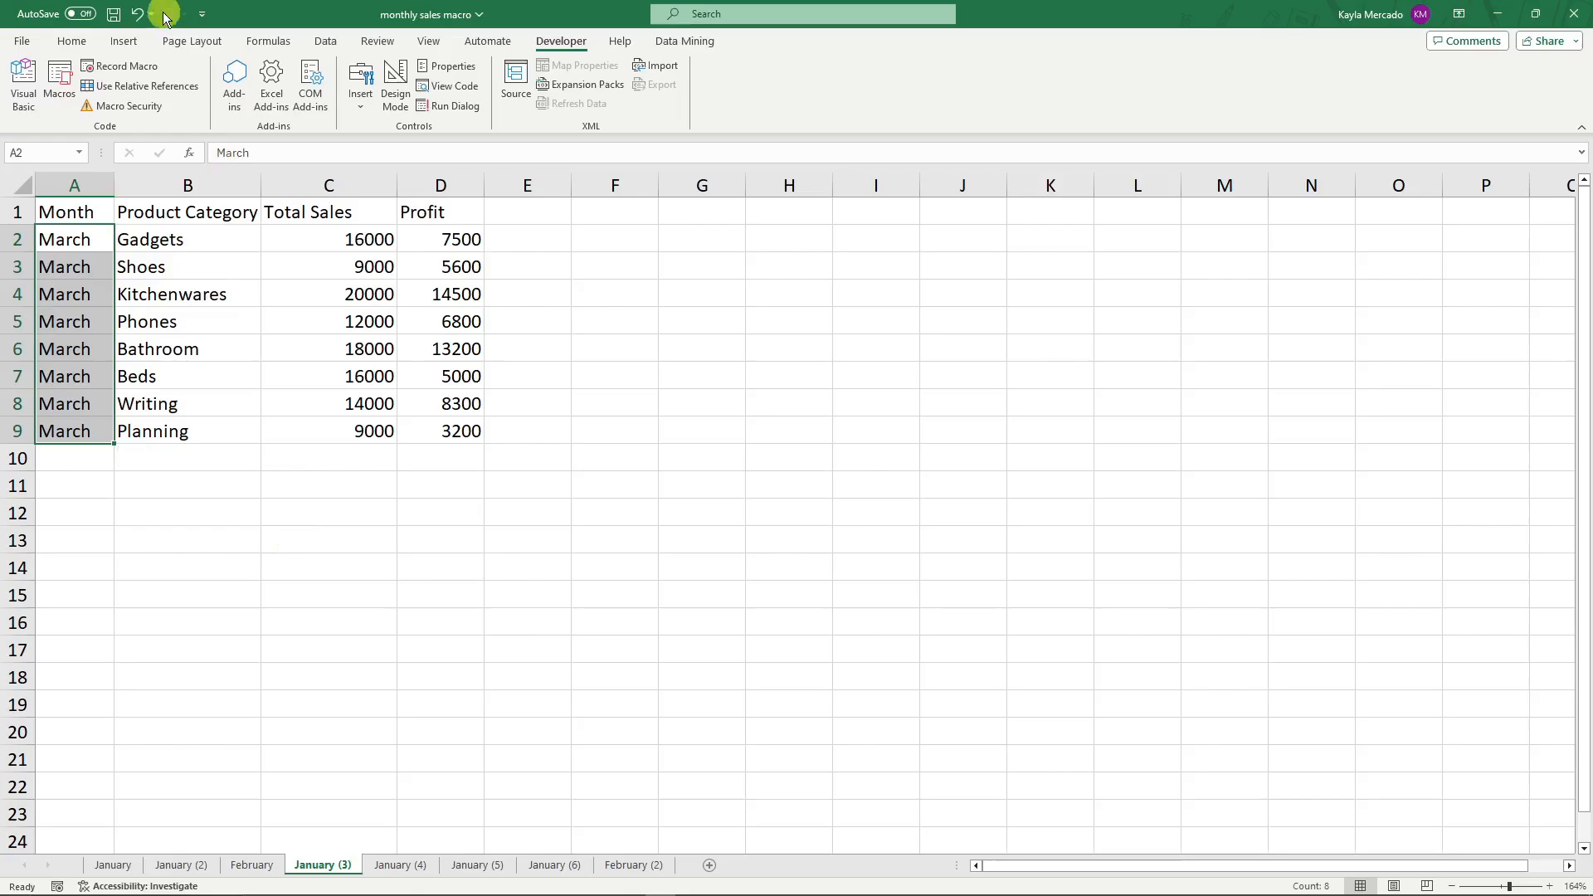
click(71, 40)
click(153, 98)
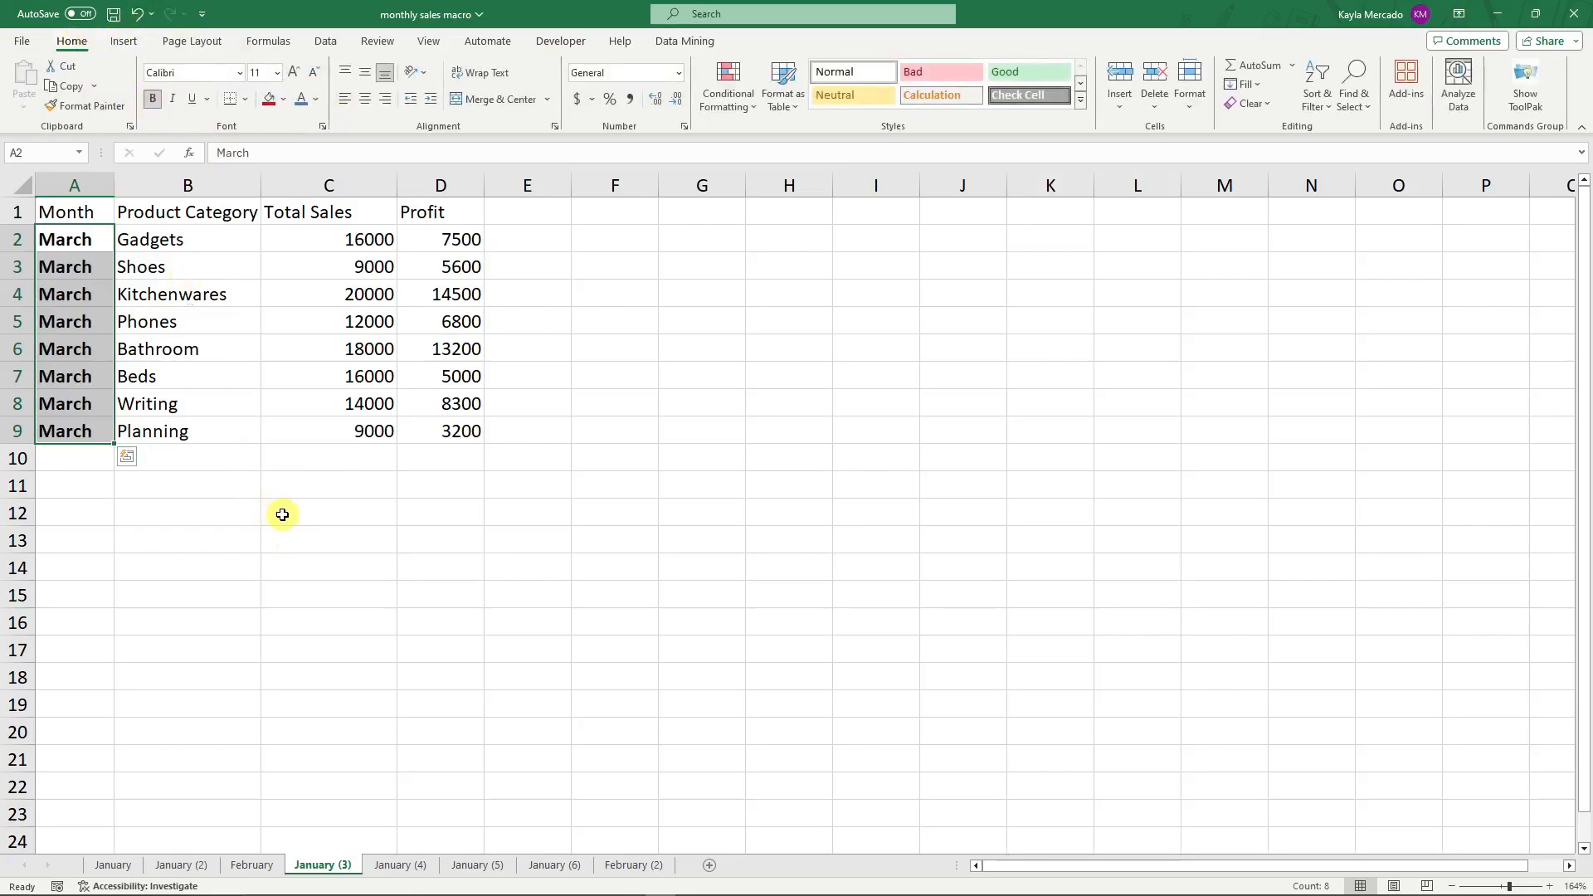
click(283, 515)
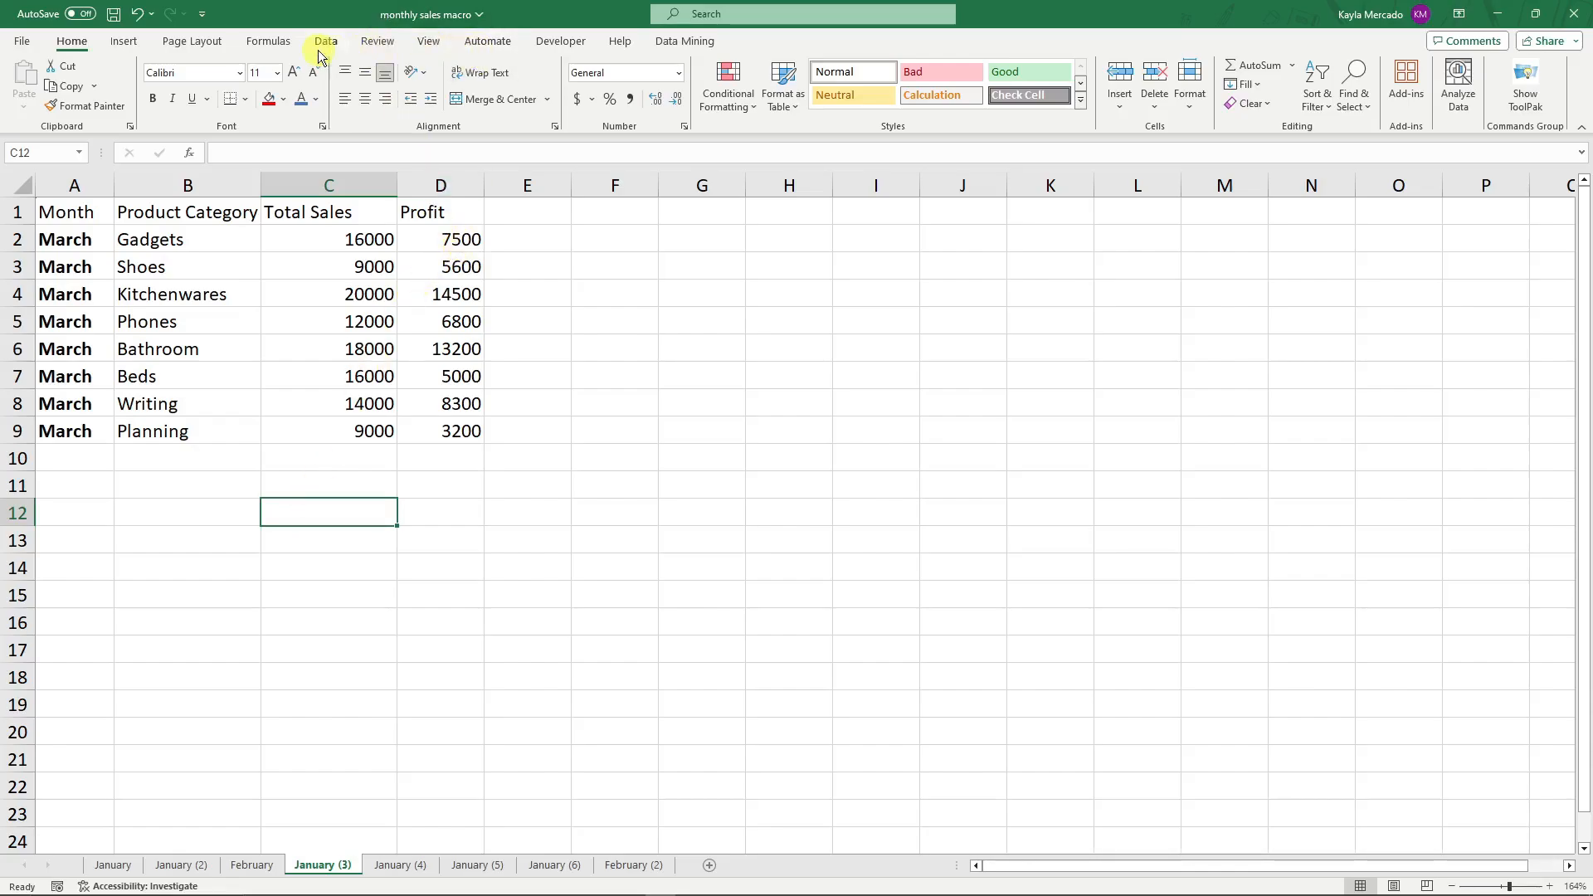
click(178, 487)
key(ctrl+z)
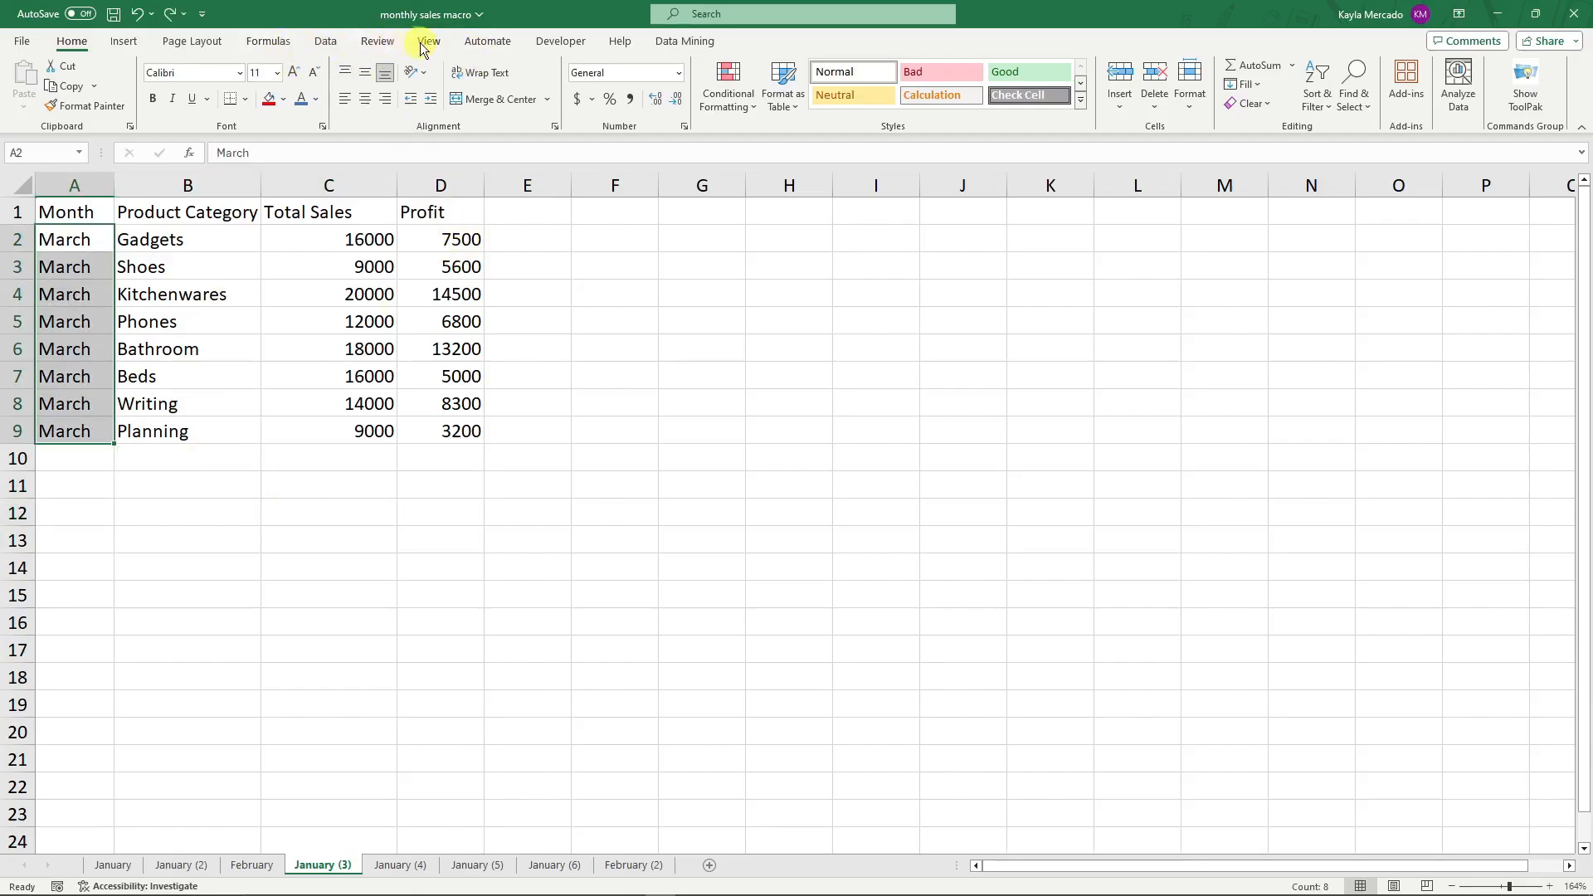
Start recording a macro named Format3, stored in this workbook, on the January (3) sheet.
click(562, 43)
click(120, 67)
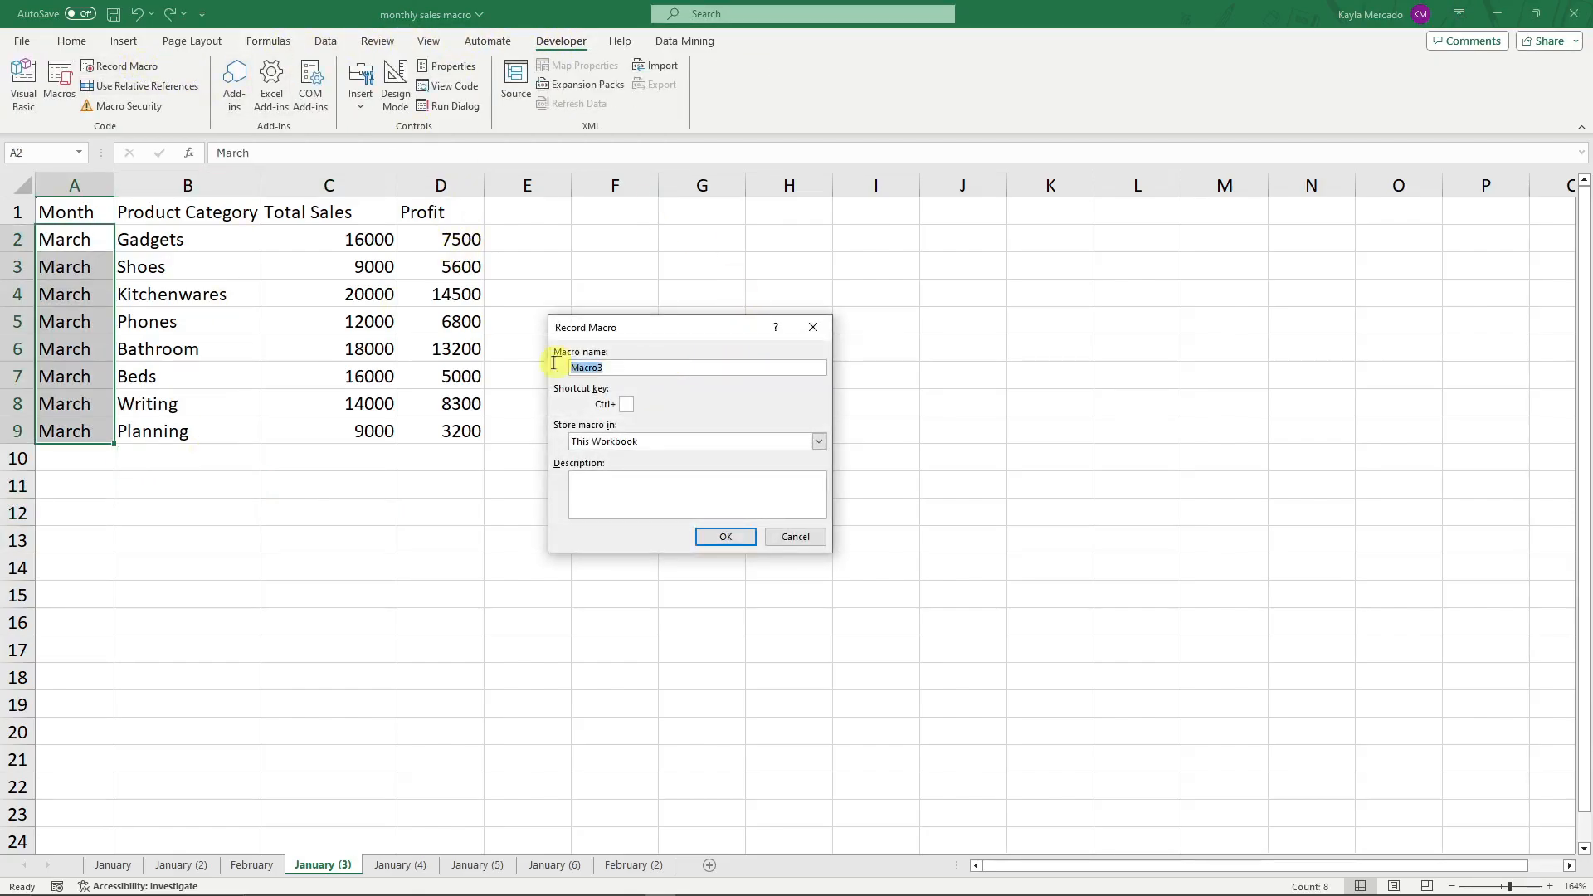
text(Format3)
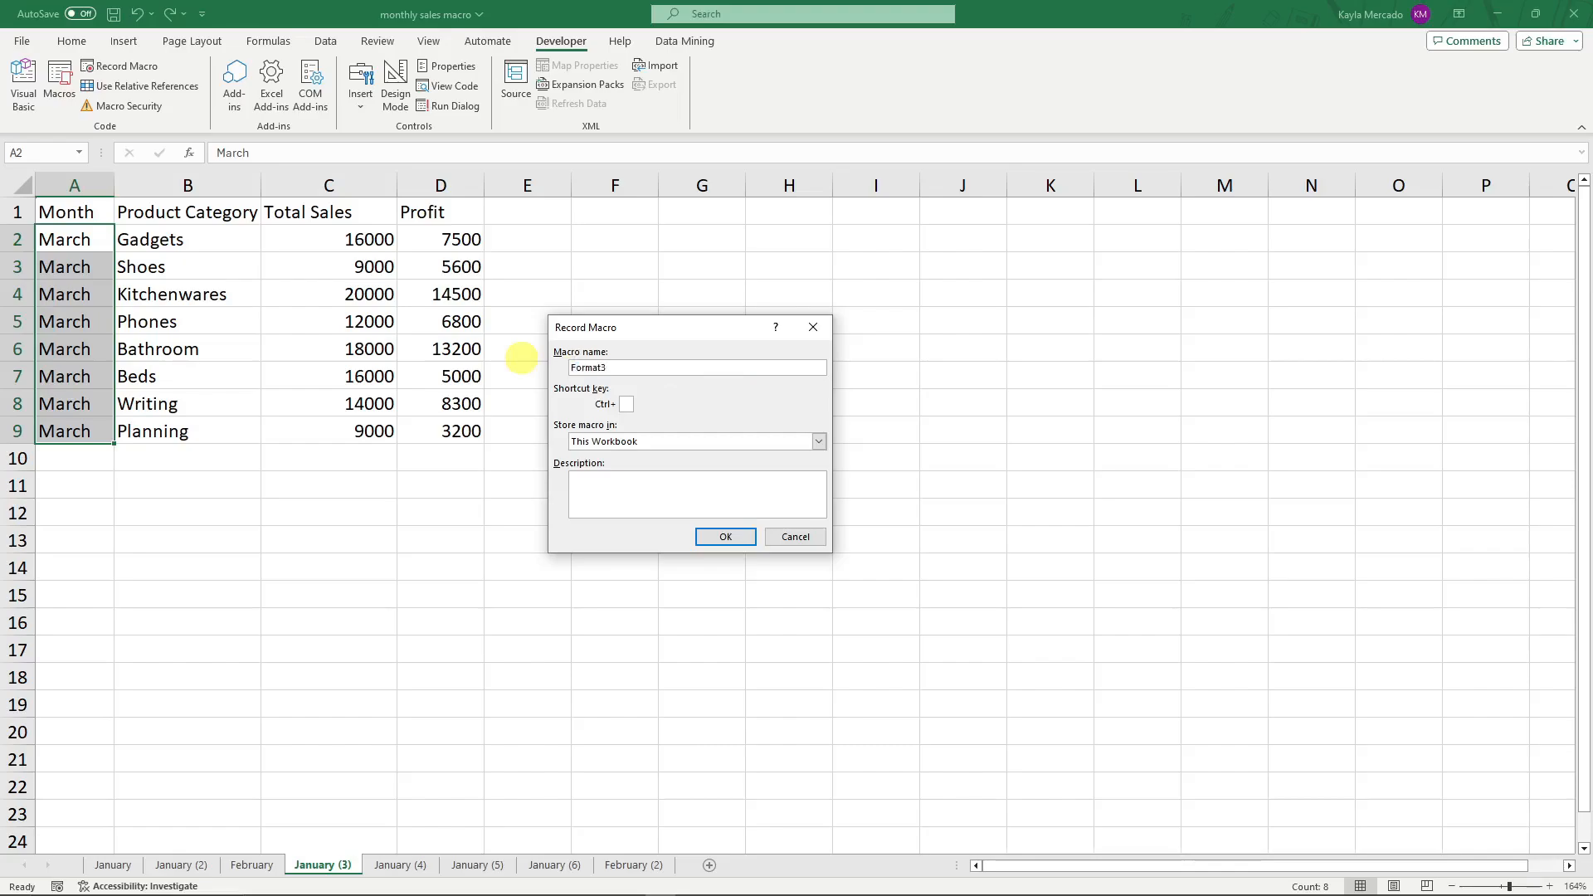
click(730, 538)
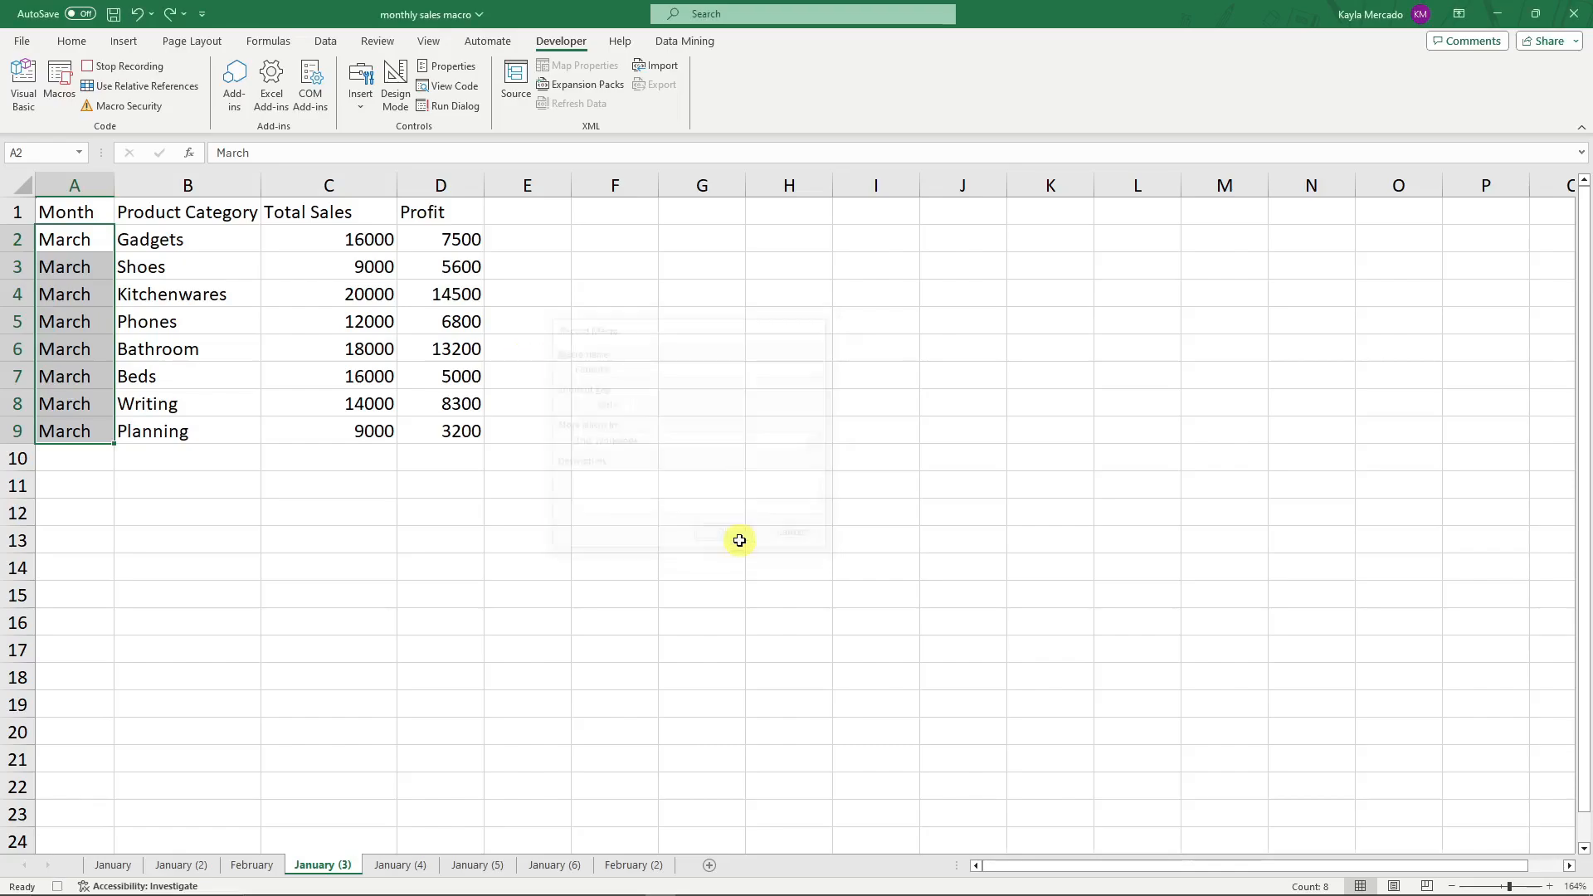
Make the month cells A2:A9 bold.
click(187, 506)
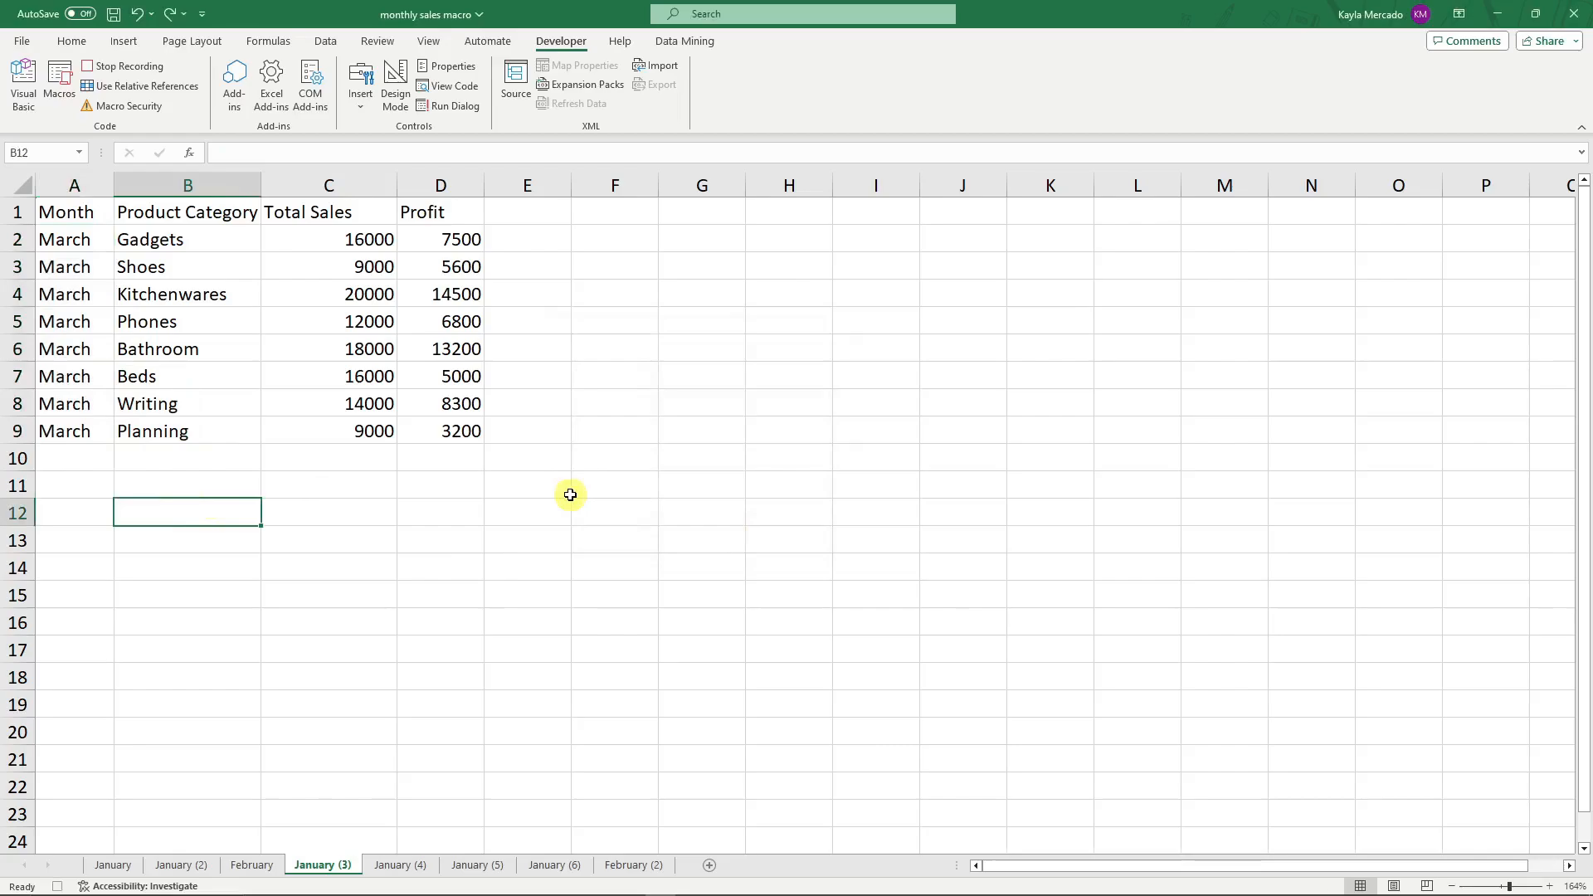
drag(96, 231, 74, 428)
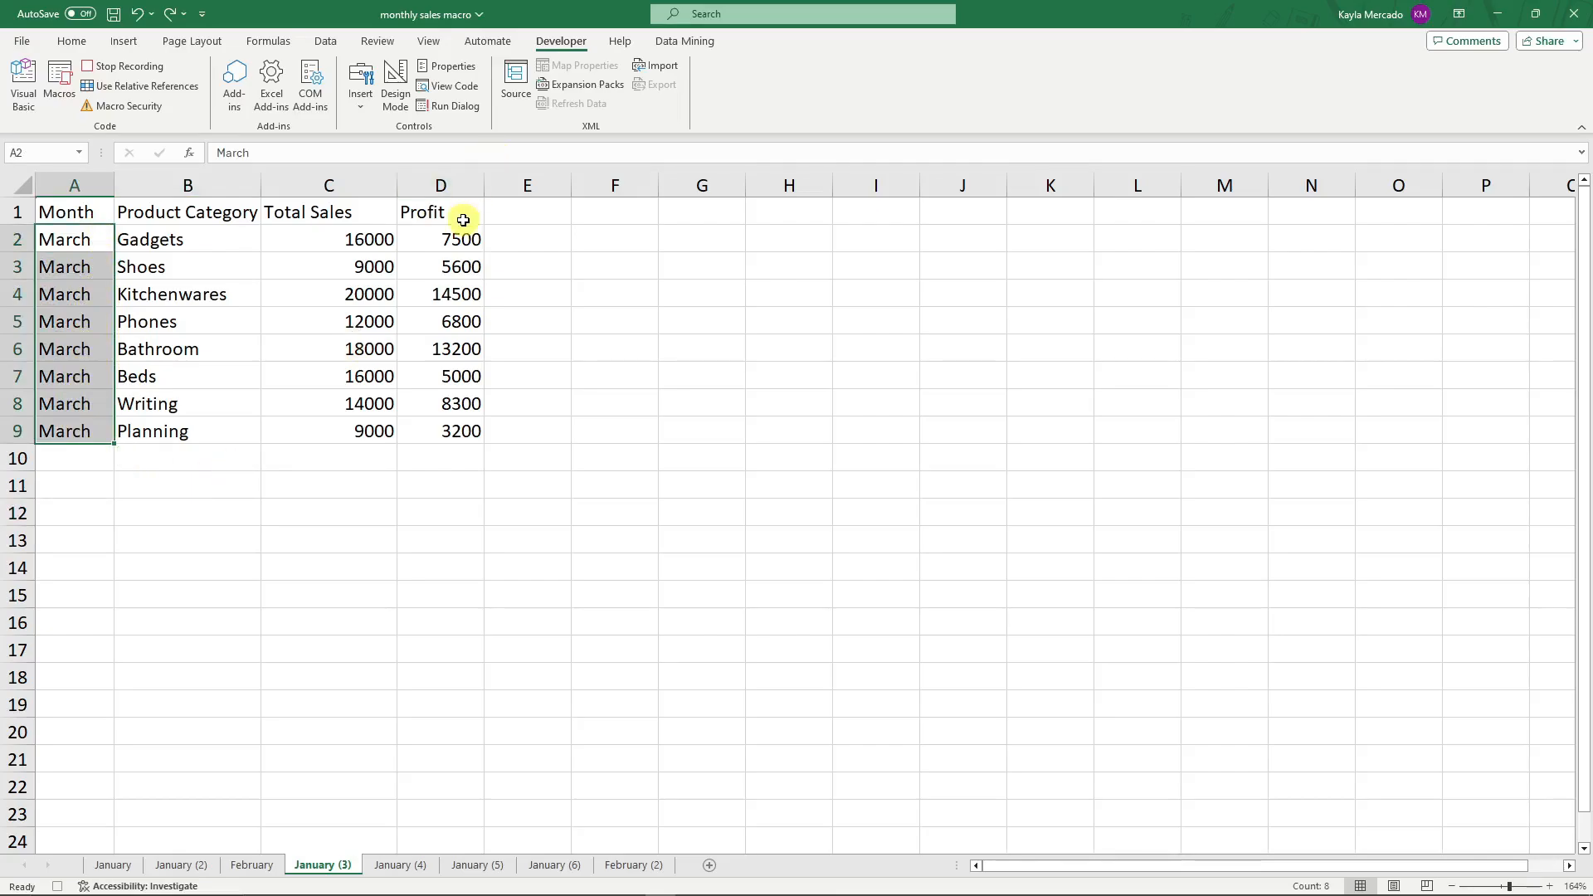
key(ctrl+q)
click(72, 40)
click(152, 98)
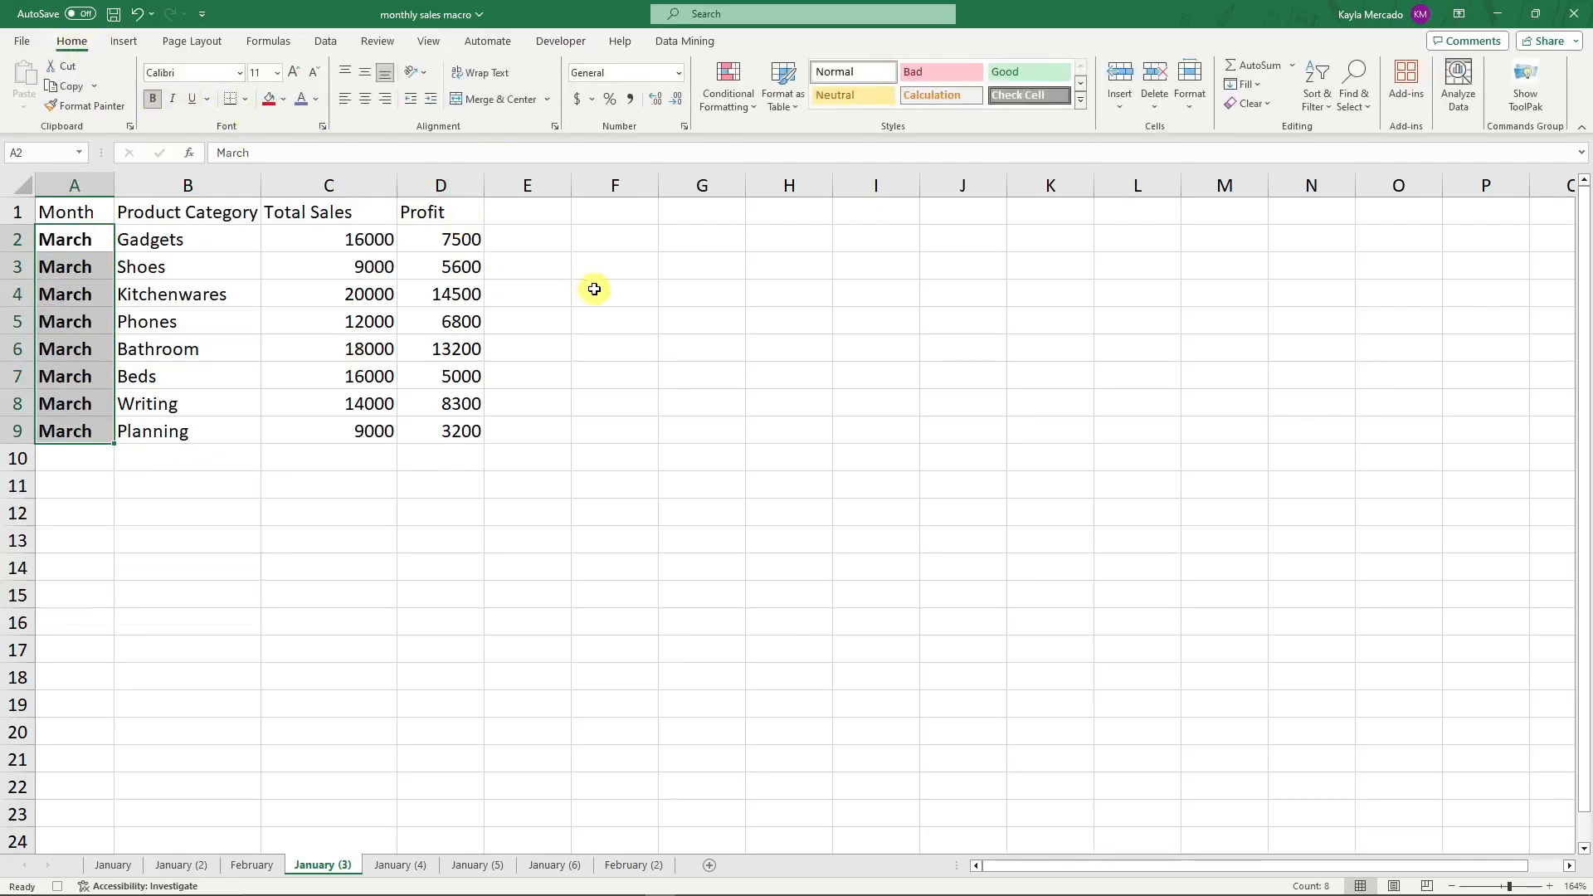
click(594, 288)
Make the profit values in D2:D9 bold.
click(436, 239)
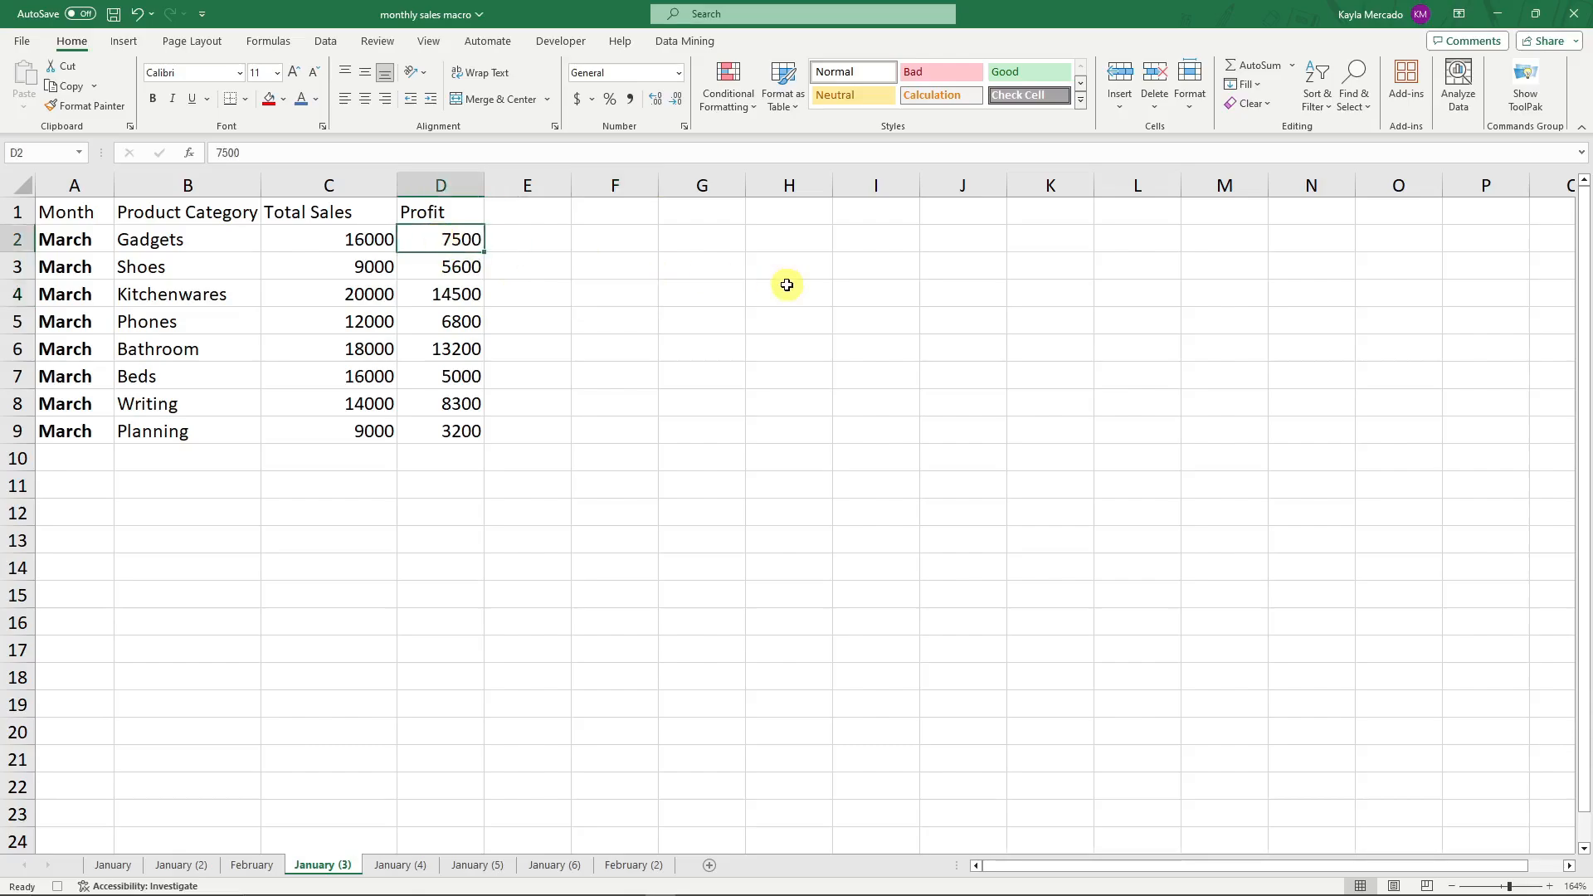
key(ctrl+shift+Down)
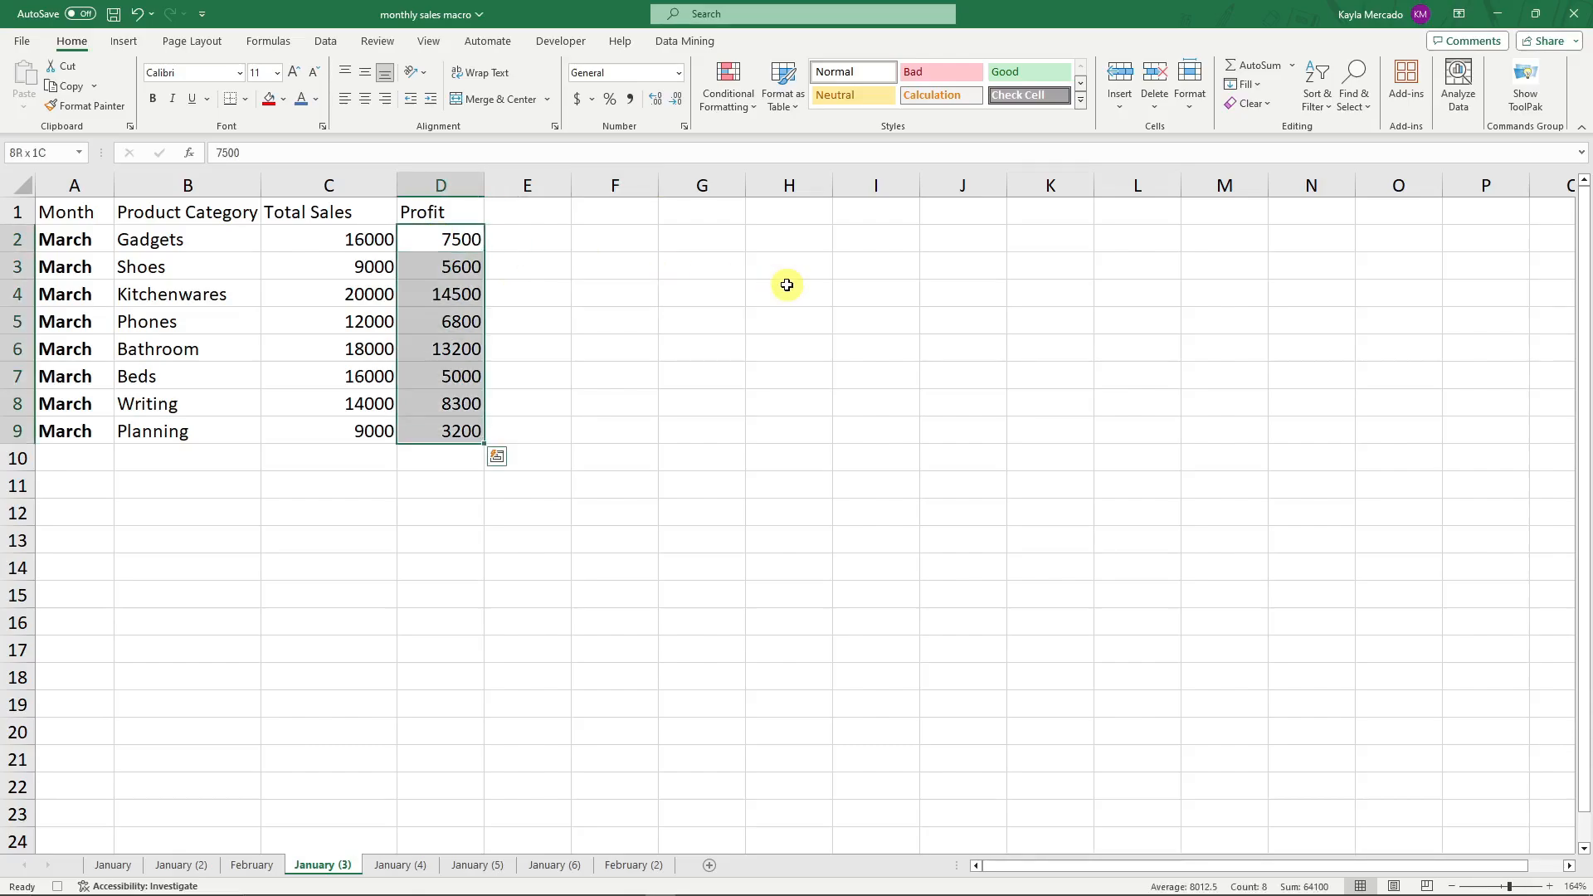
click(152, 98)
click(544, 311)
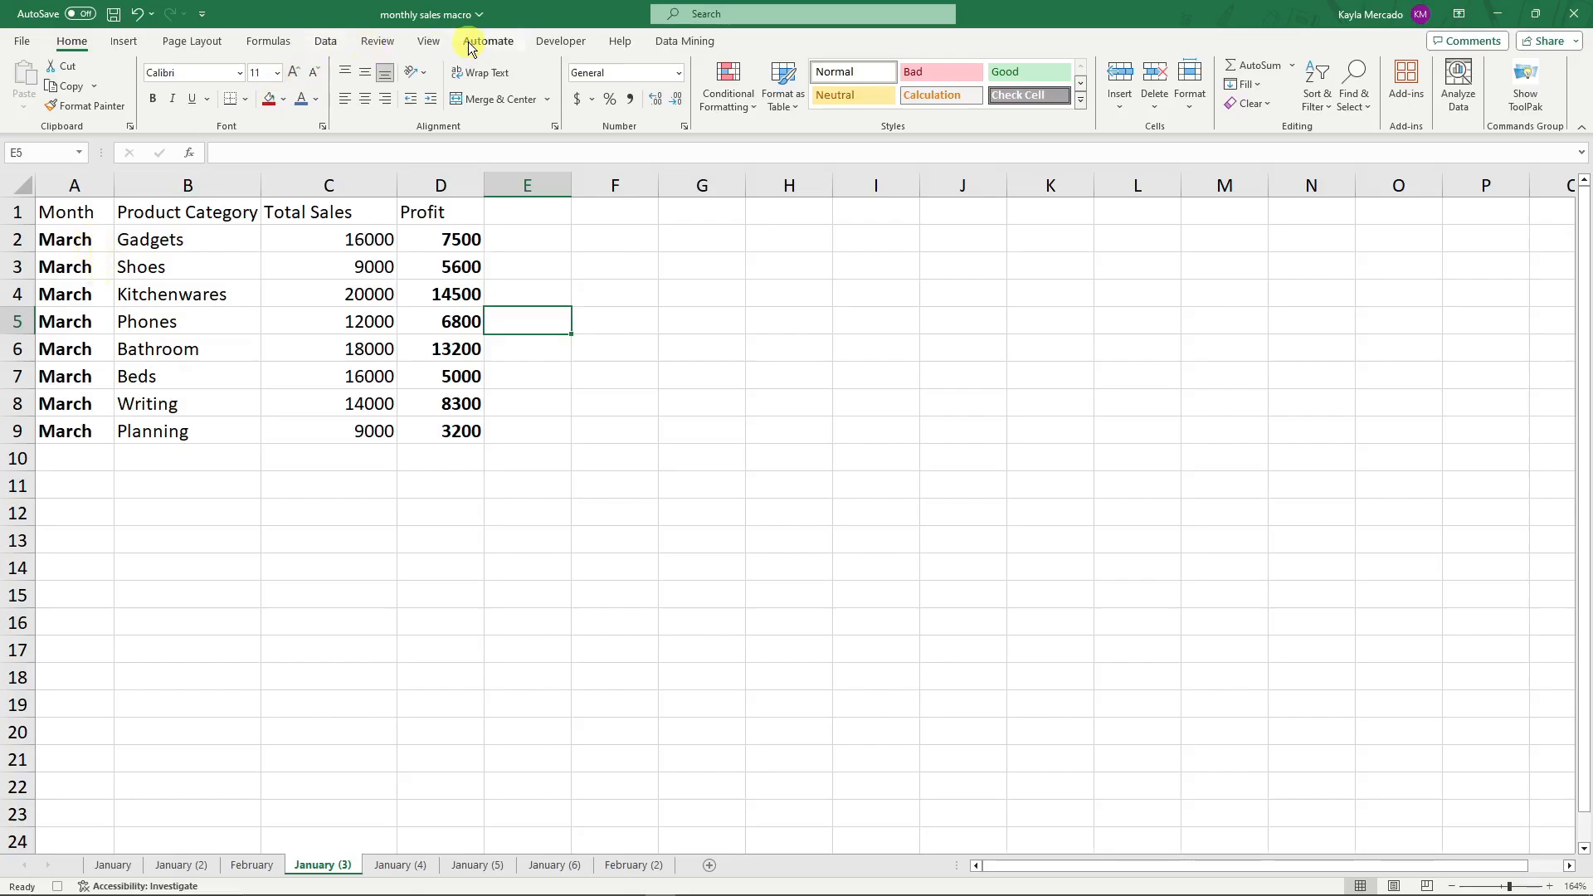
Stop recording the Format3 macro and run it on the January (4) sheet.
click(548, 41)
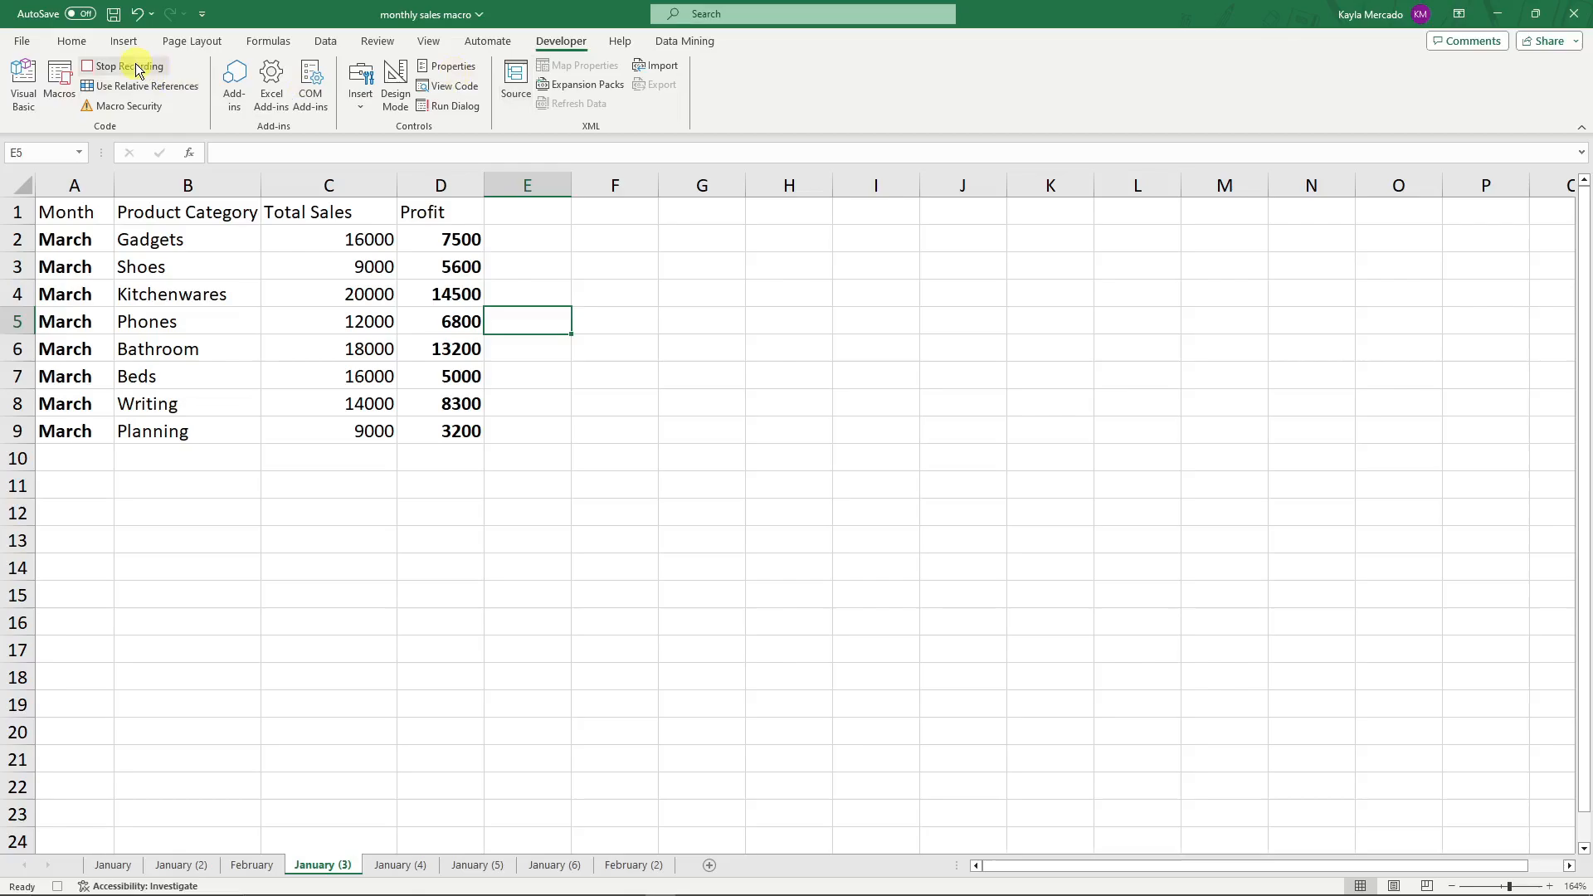
click(403, 599)
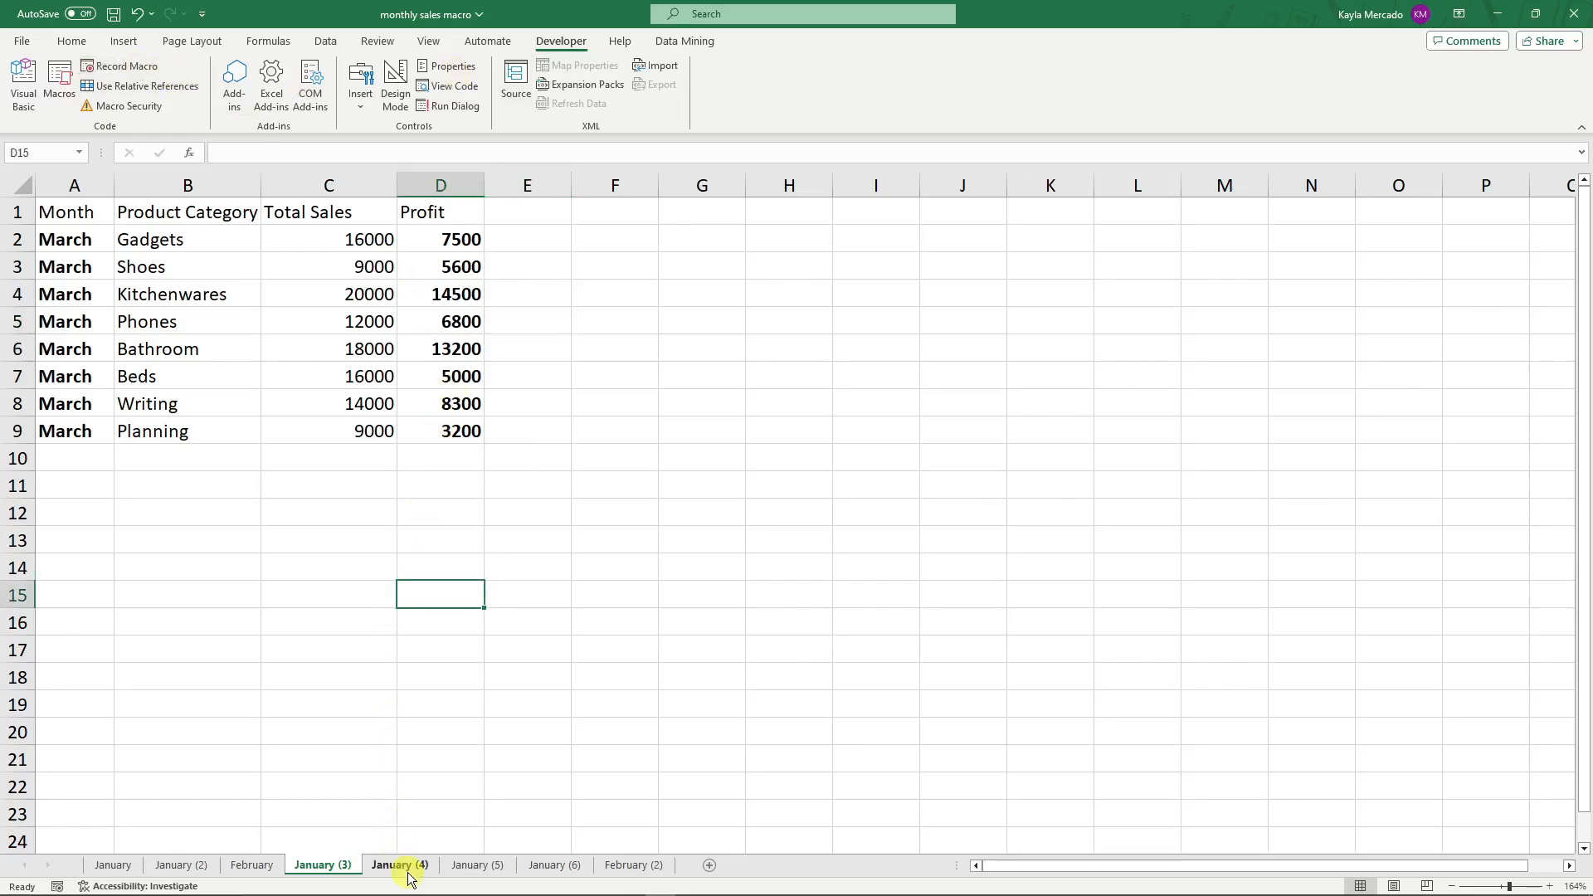
click(406, 866)
click(338, 516)
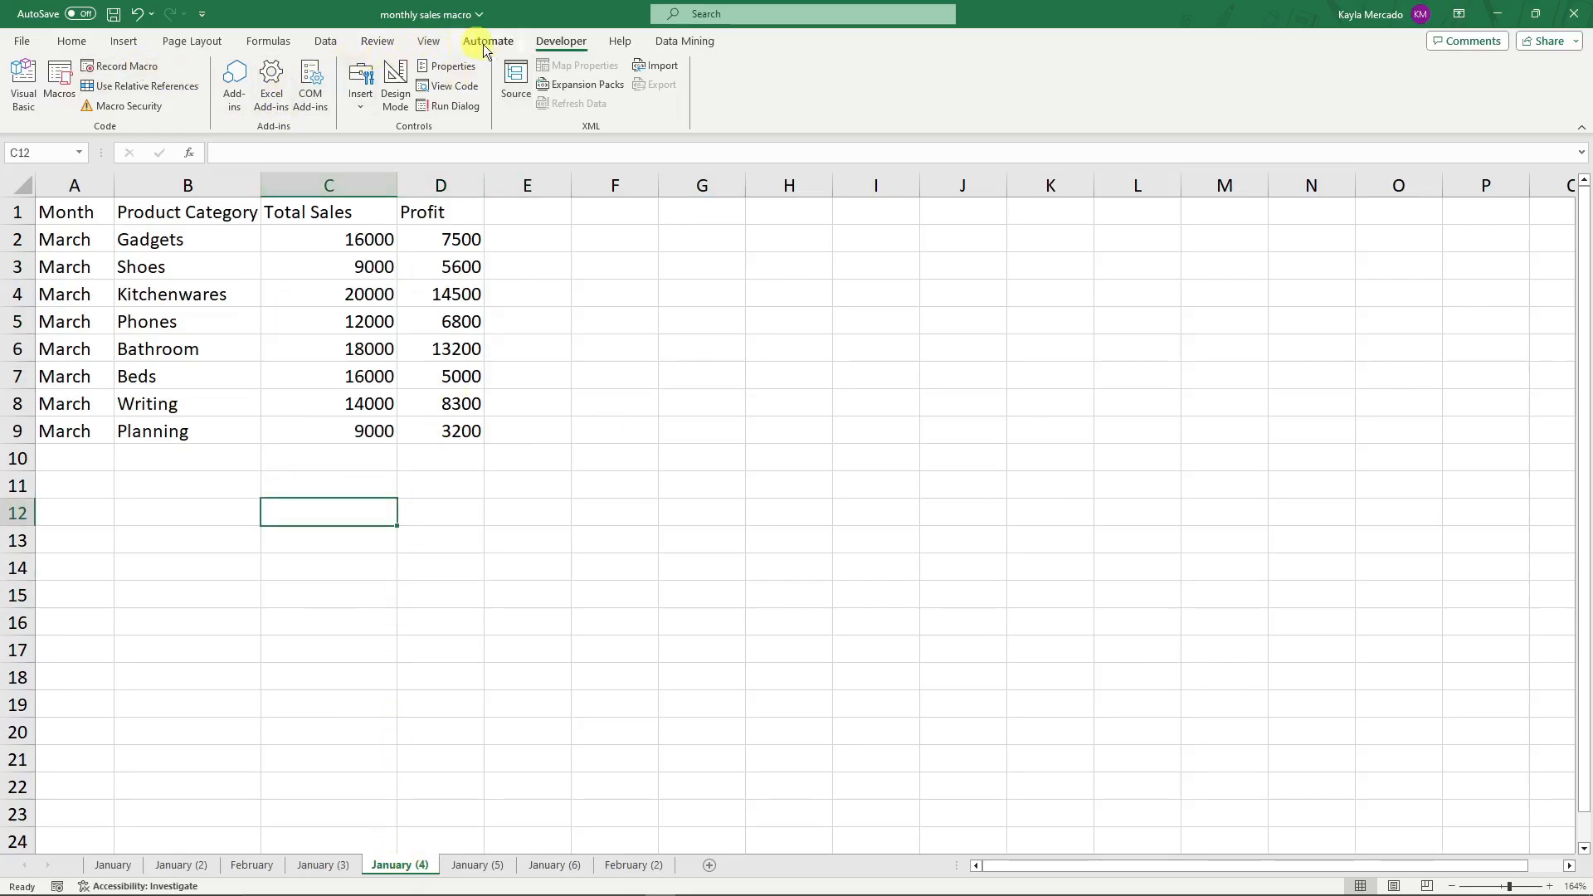
click(59, 79)
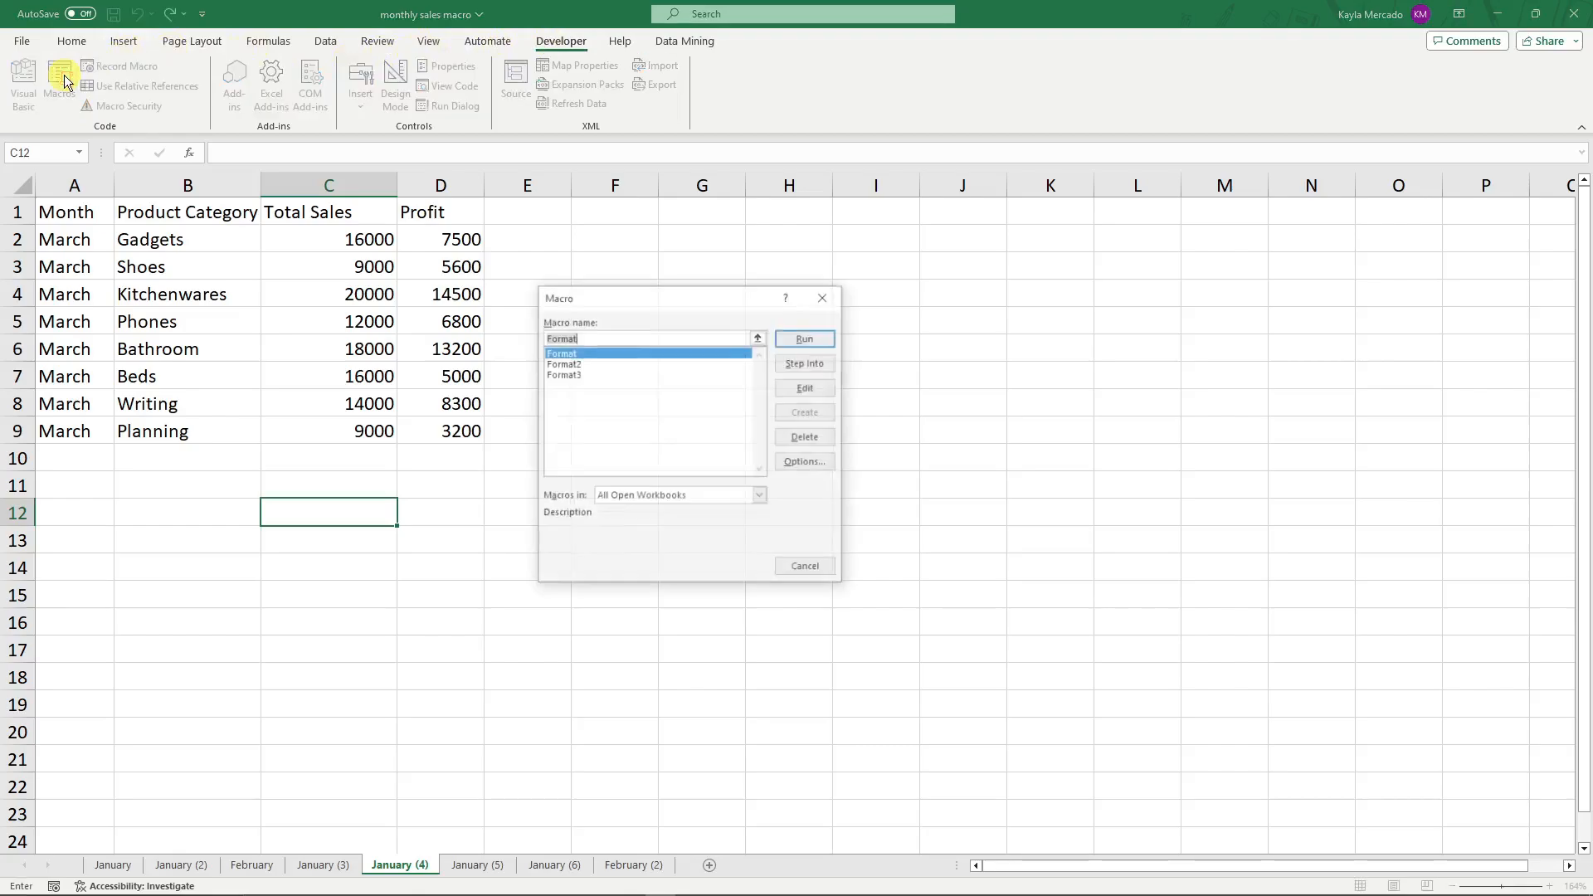
click(584, 375)
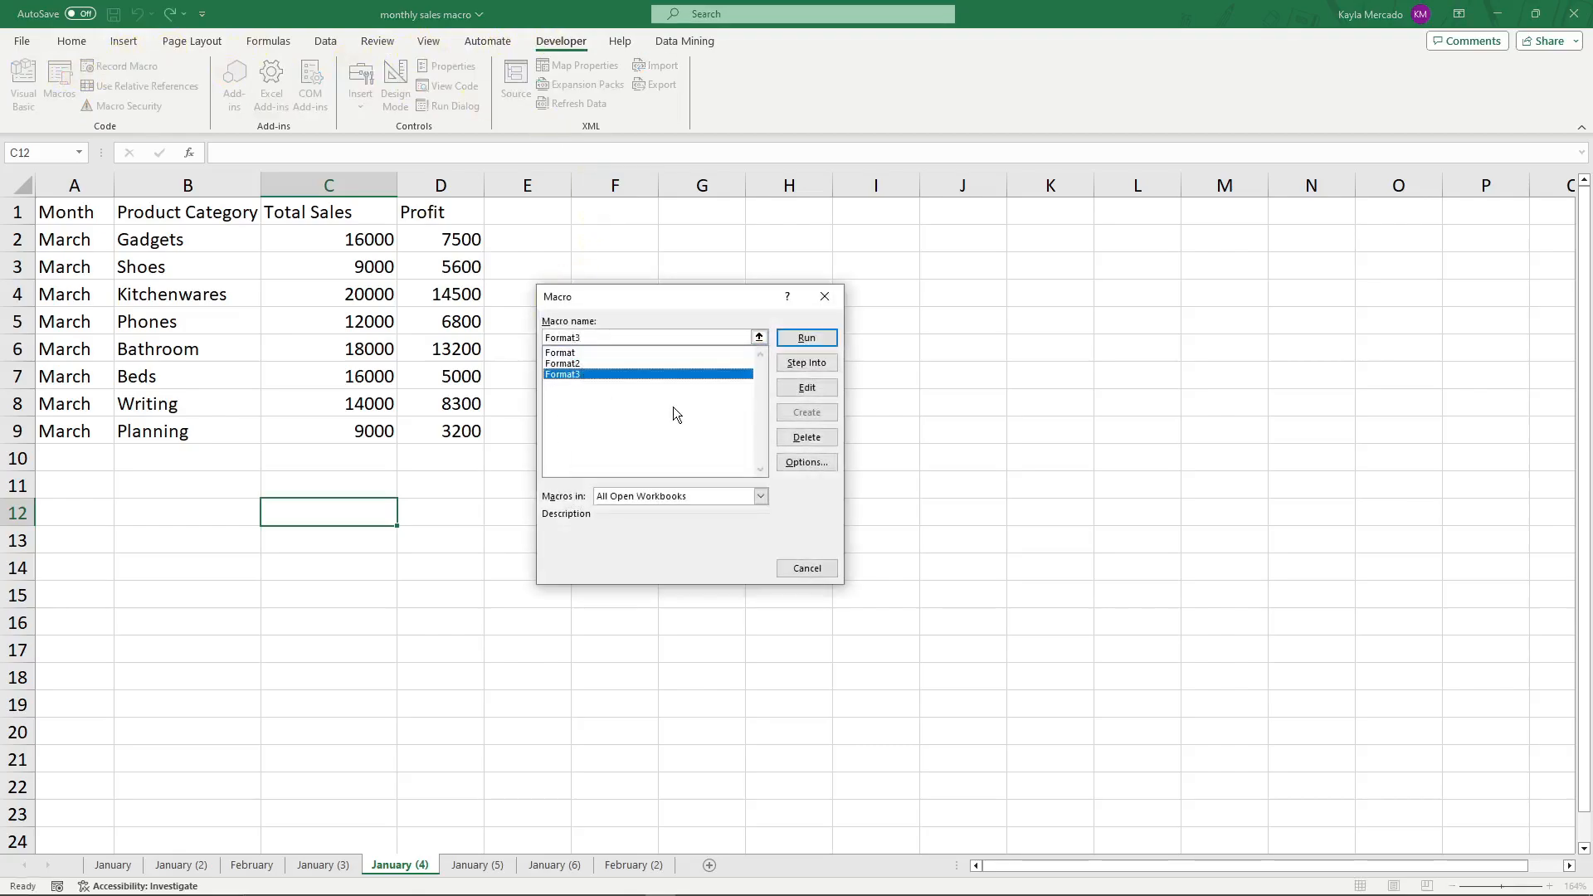
click(807, 337)
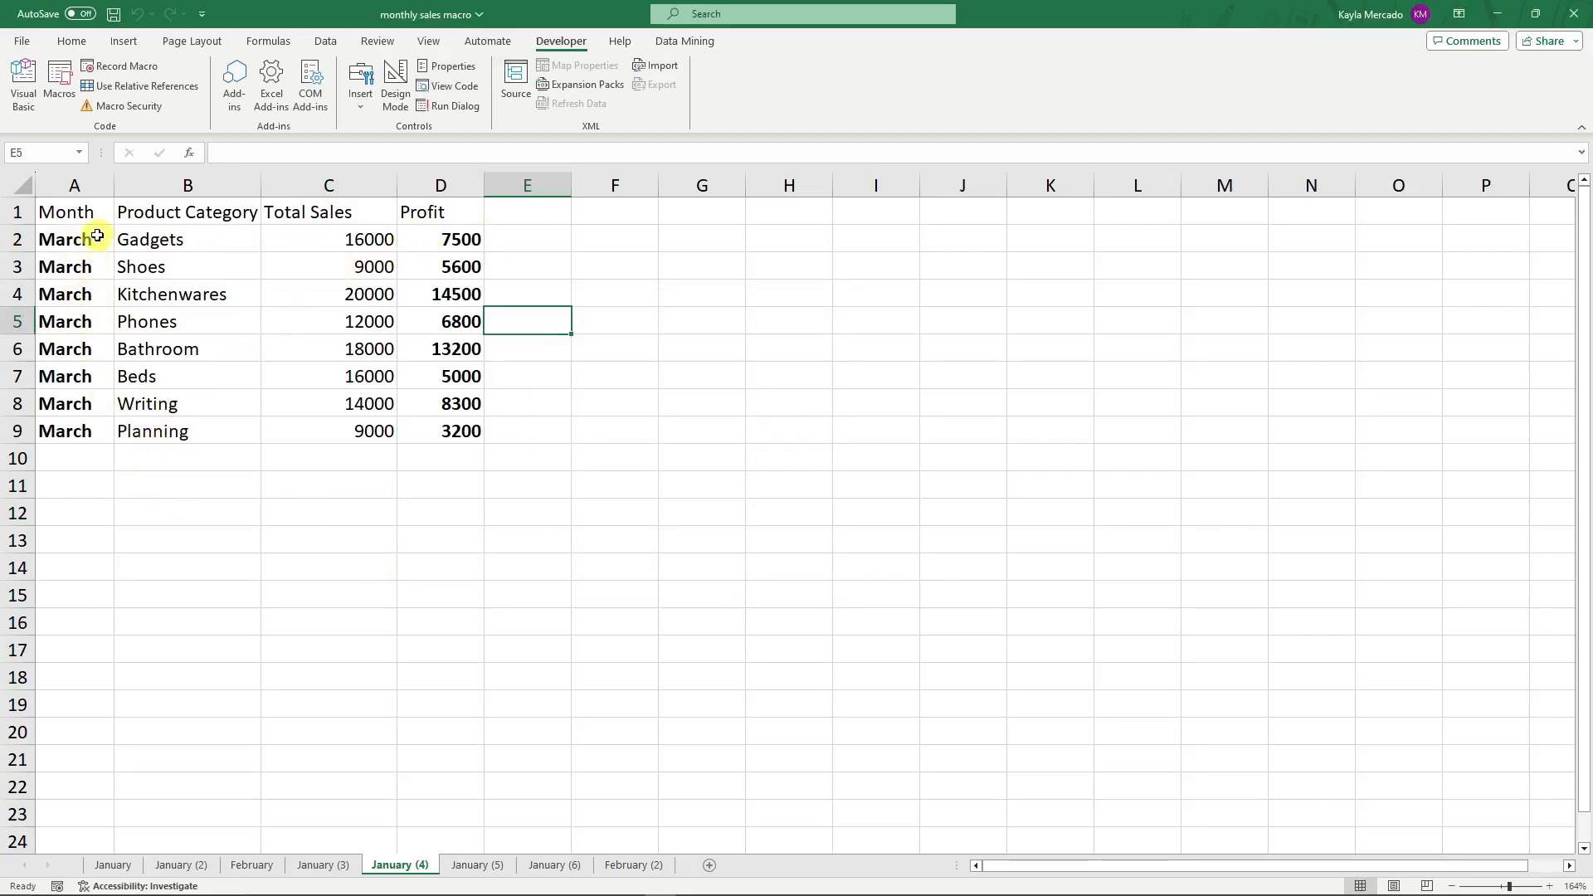
drag(97, 237, 72, 423)
click(348, 531)
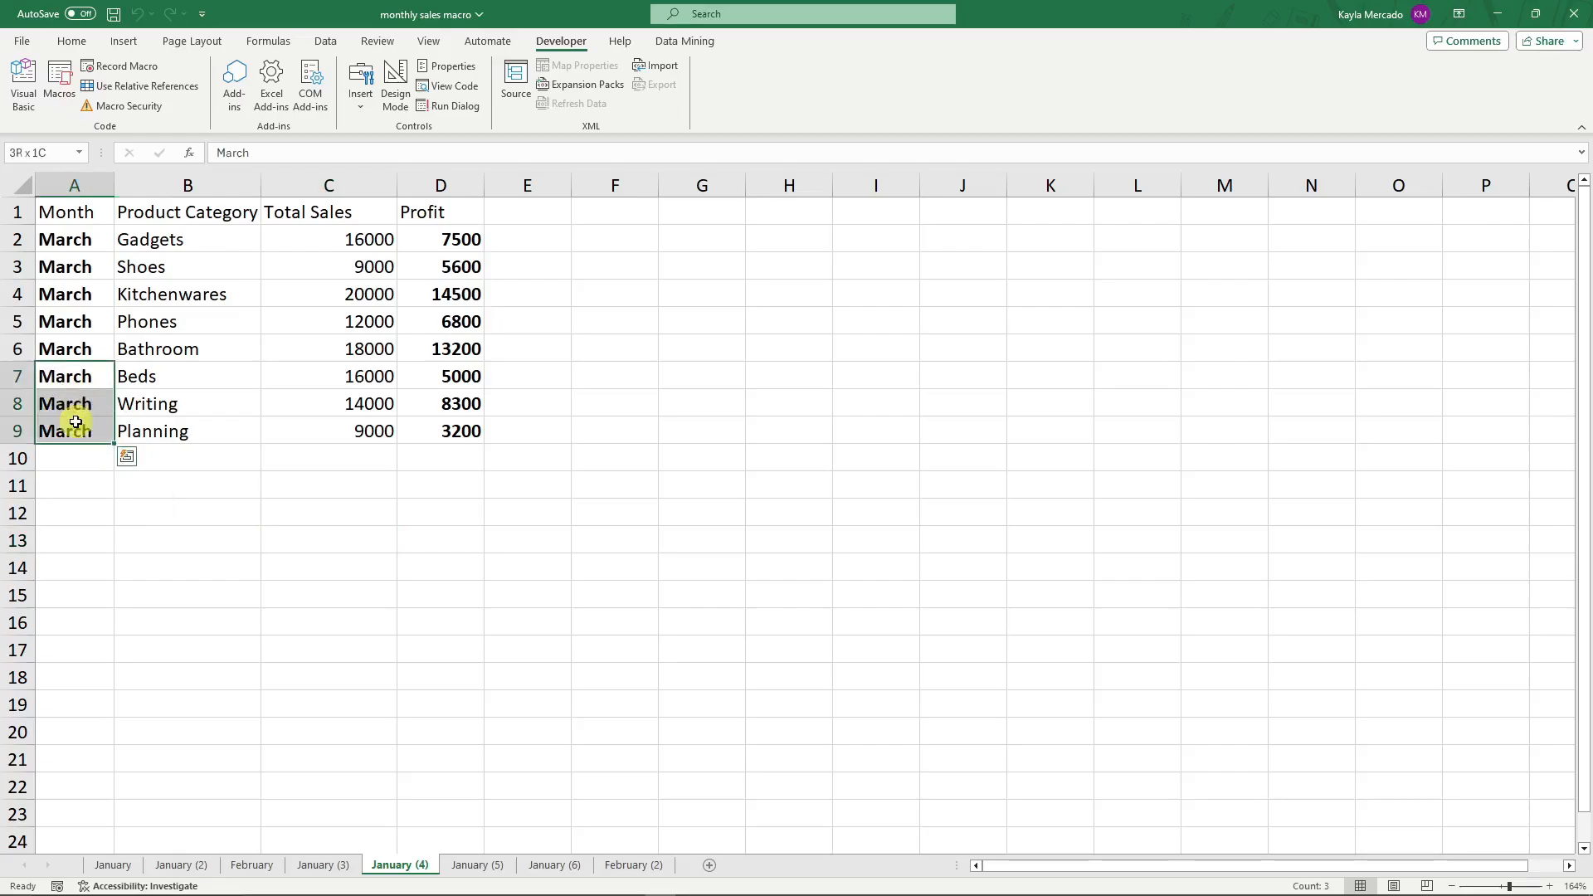
click(382, 540)
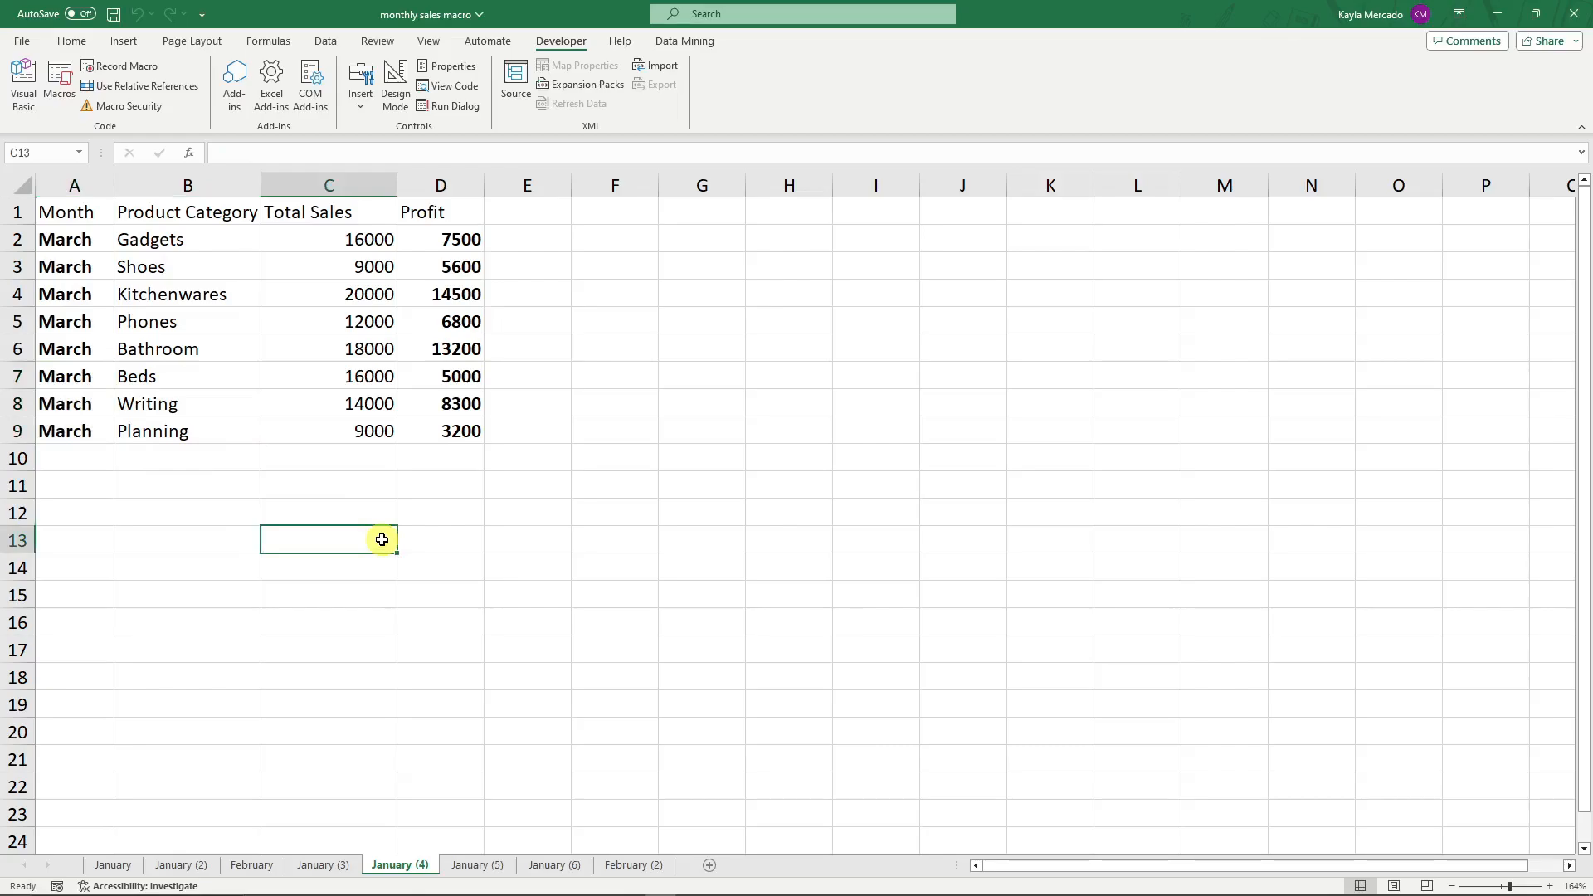
click(560, 518)
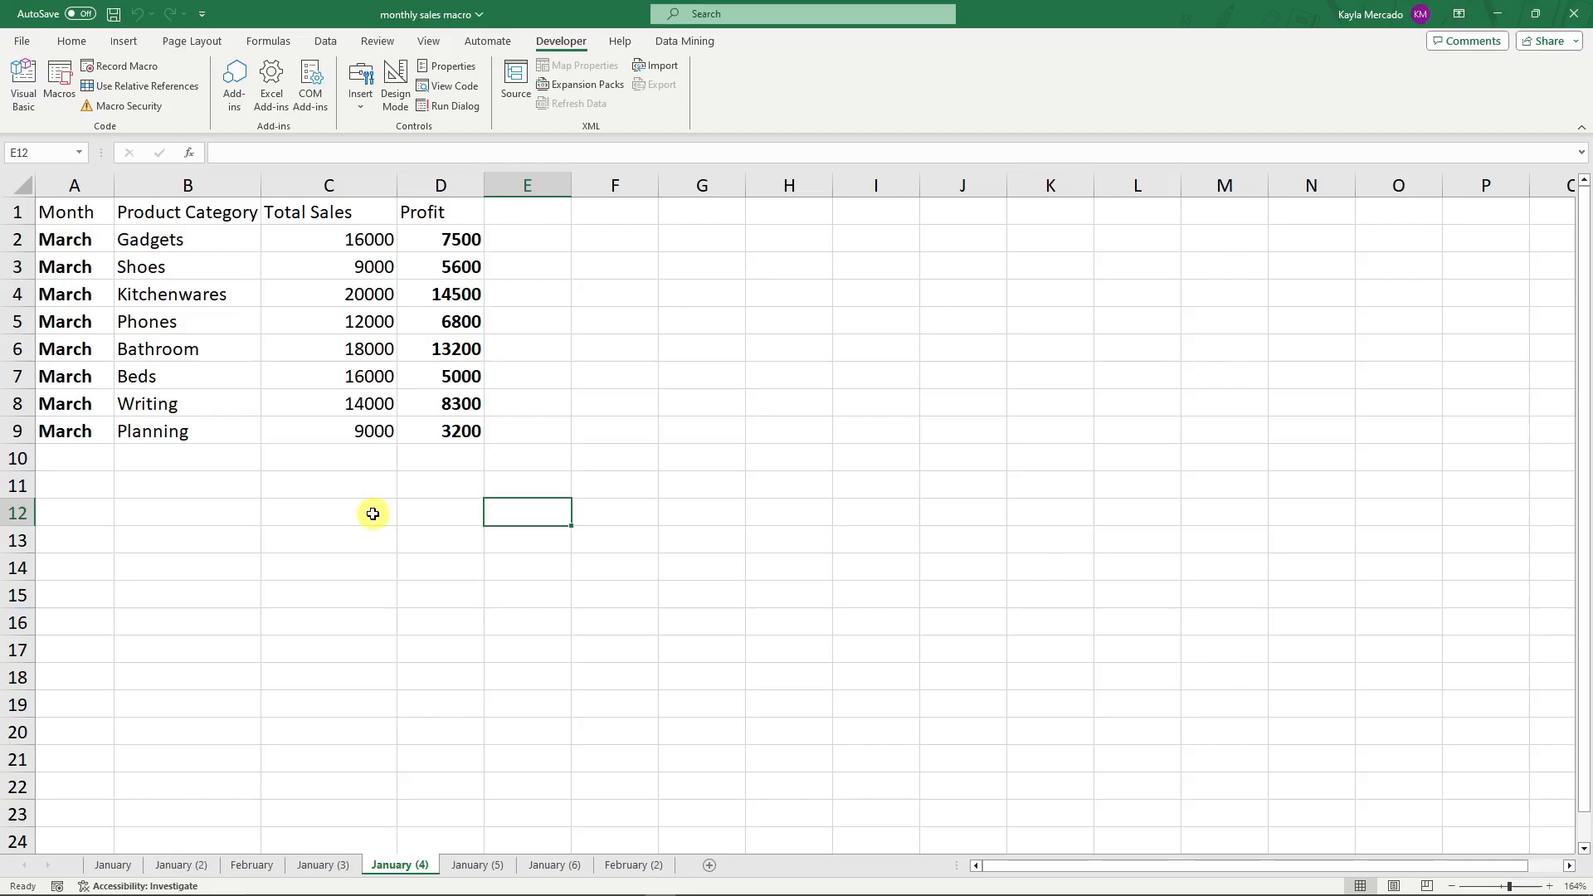
click(361, 510)
drag(89, 405, 92, 432)
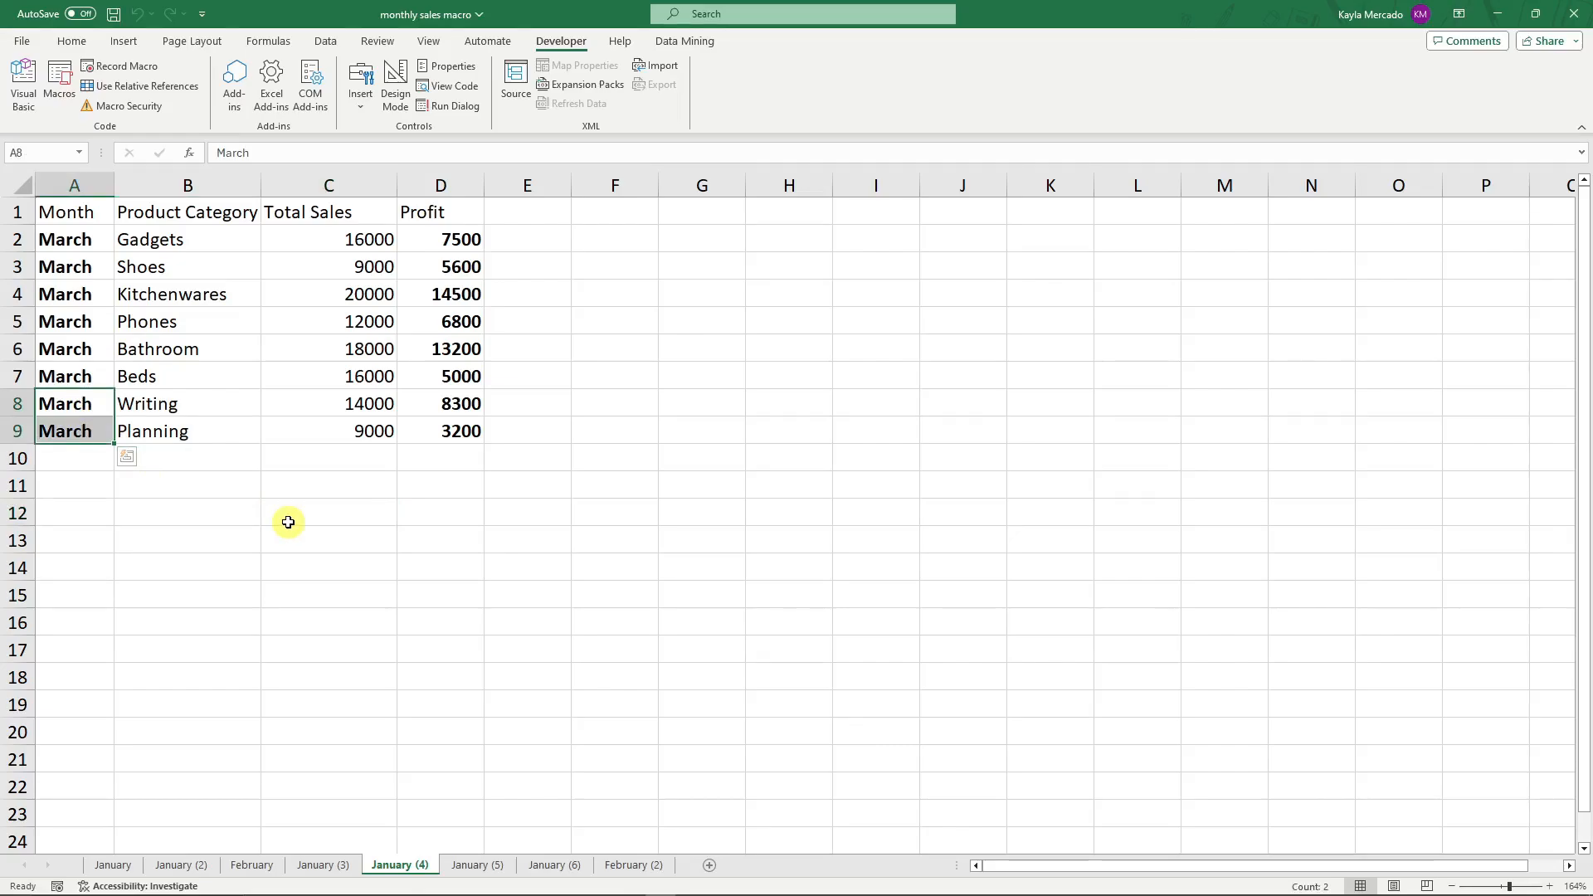
Open the code of the Format3 macro for editing in the Visual Basic editor.
click(60, 89)
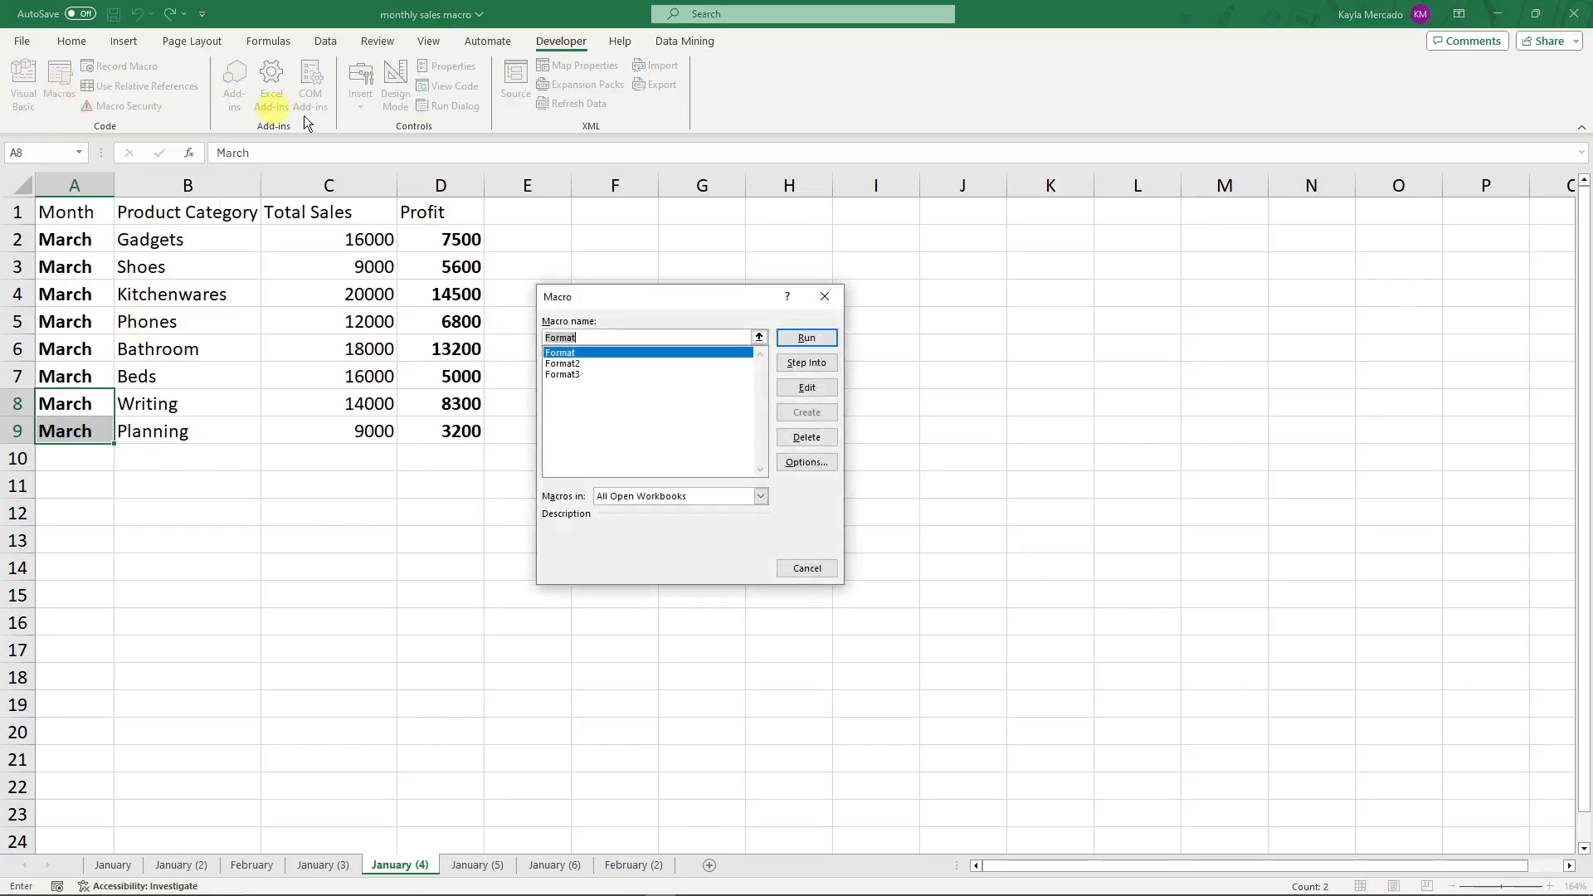
click(627, 374)
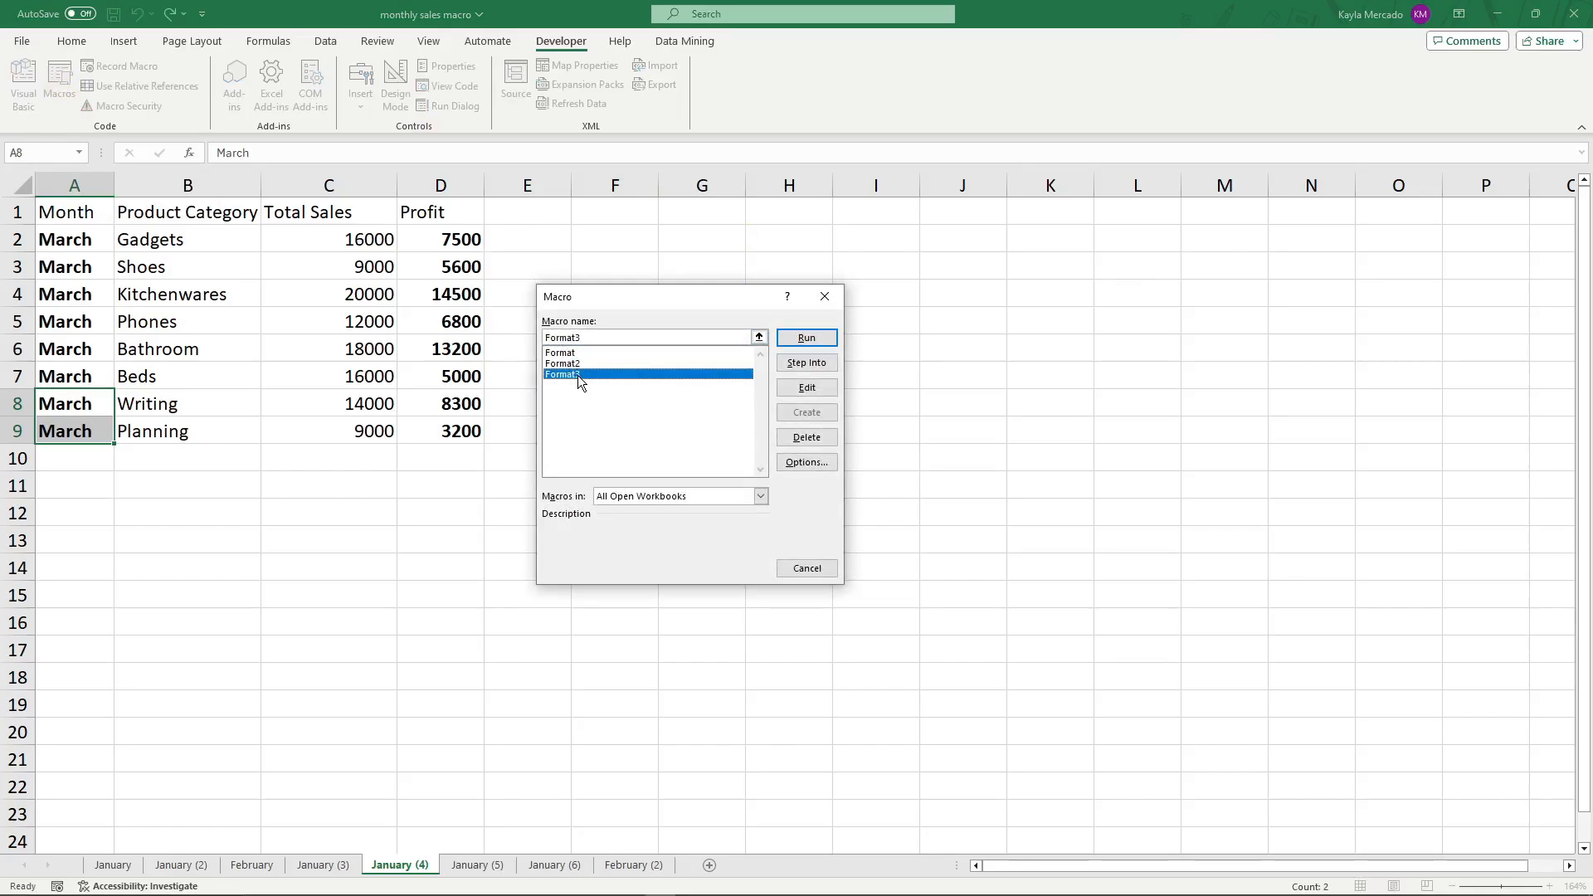
click(807, 388)
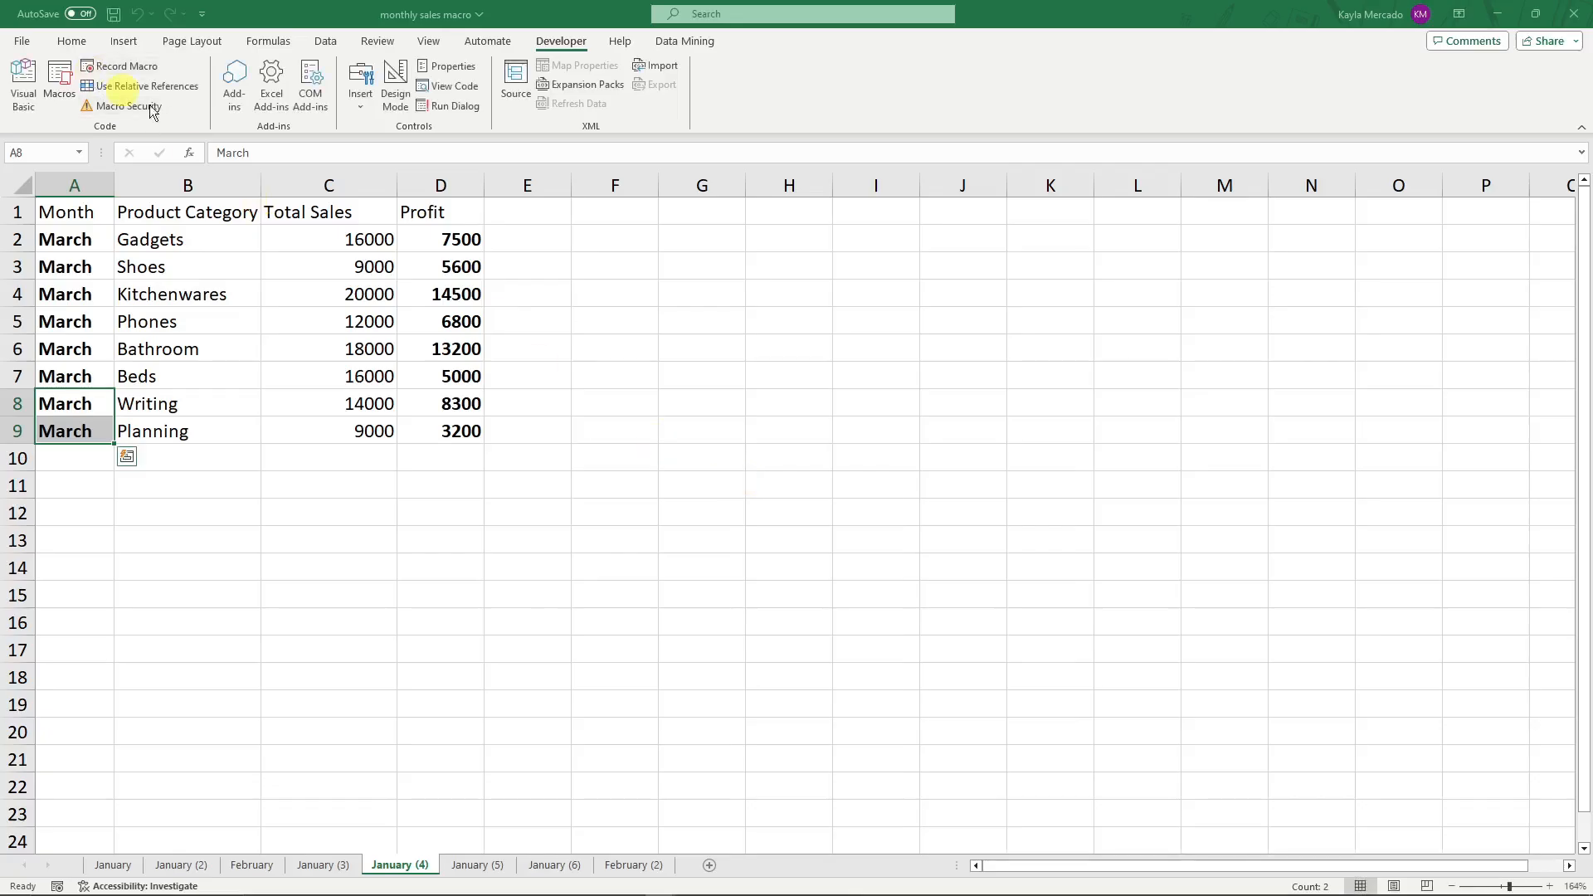
mouse_move(660, 884)
click(734, 824)
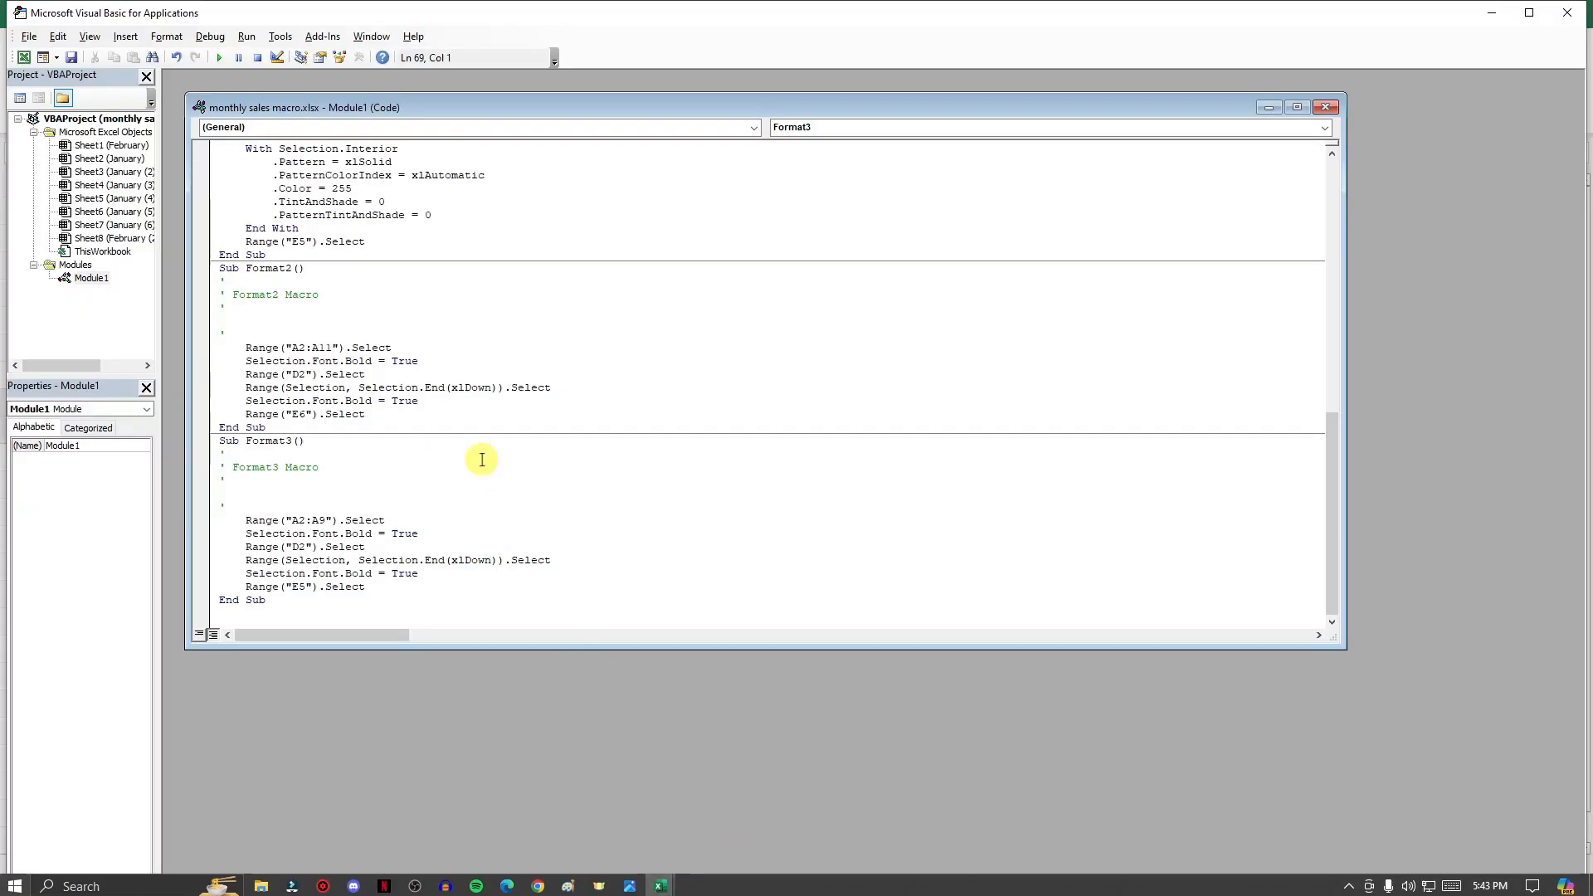
In the Format macro's code, copy "ThemeColor = xlThemeColorAccent4" and paste it on a new line below the last Range("A1:D1").Select.
scroll(348, 402, up, 5)
scroll(326, 403, up, 2)
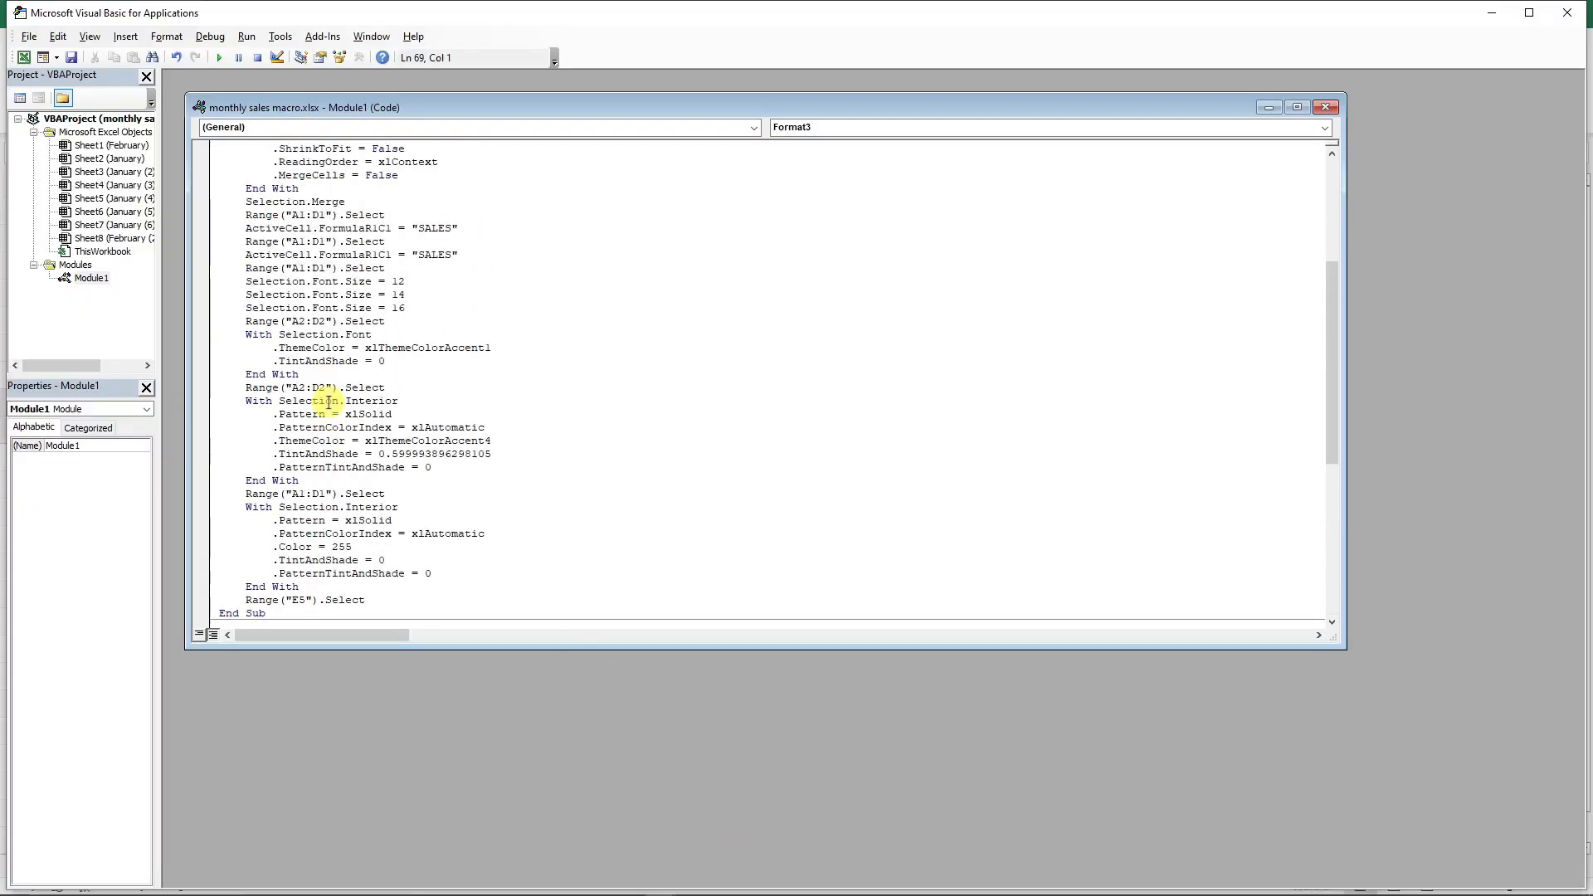
scroll(336, 415, down, 1)
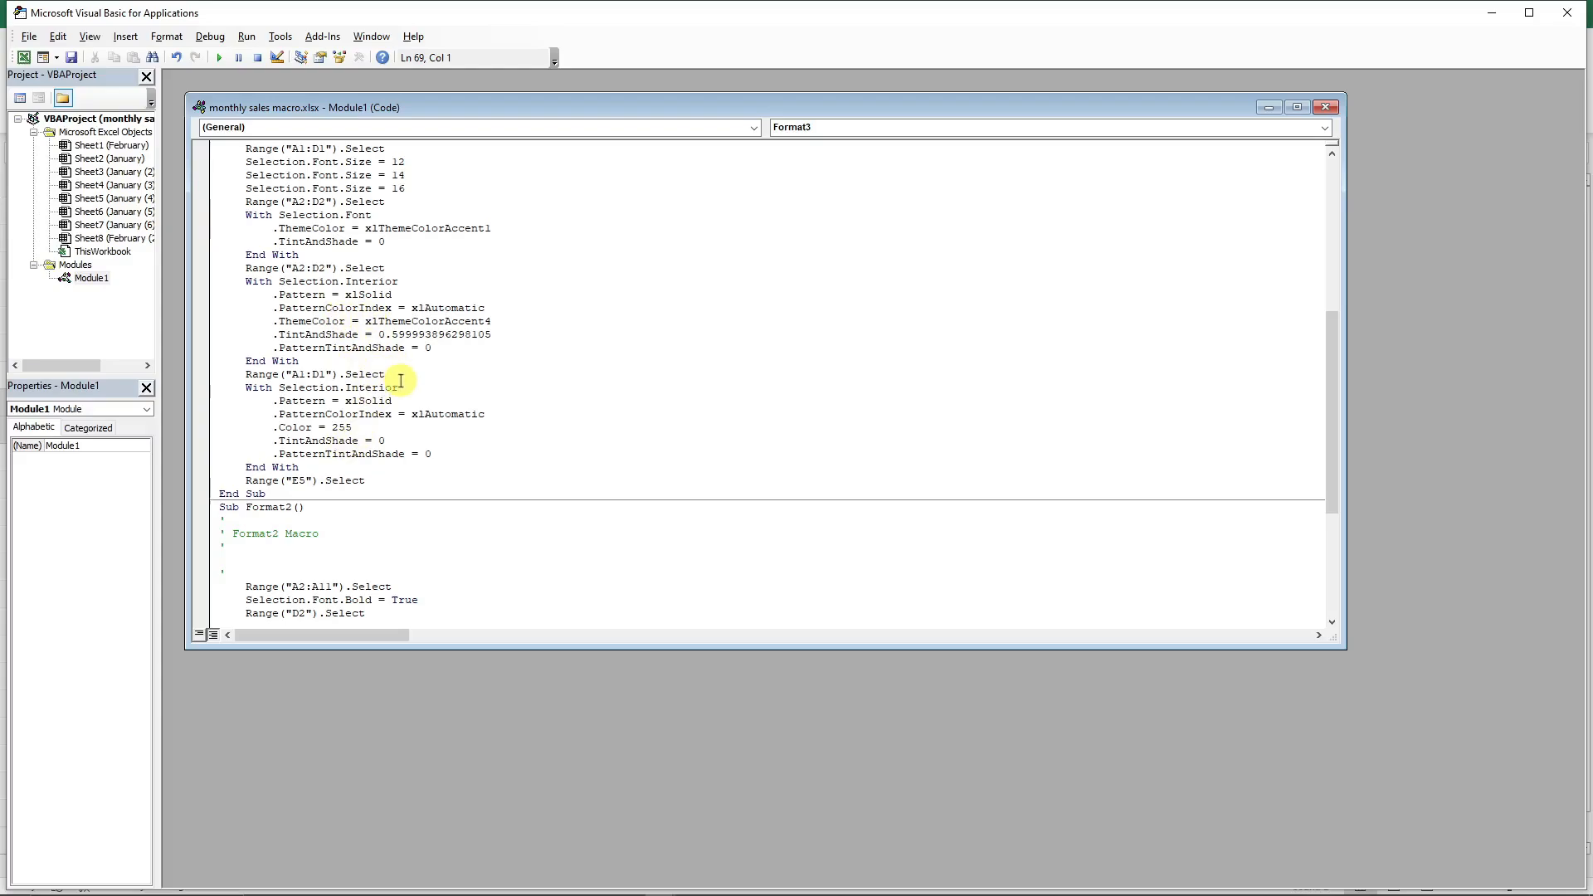
scroll(401, 381, up, 2)
scroll(403, 379, down, 1)
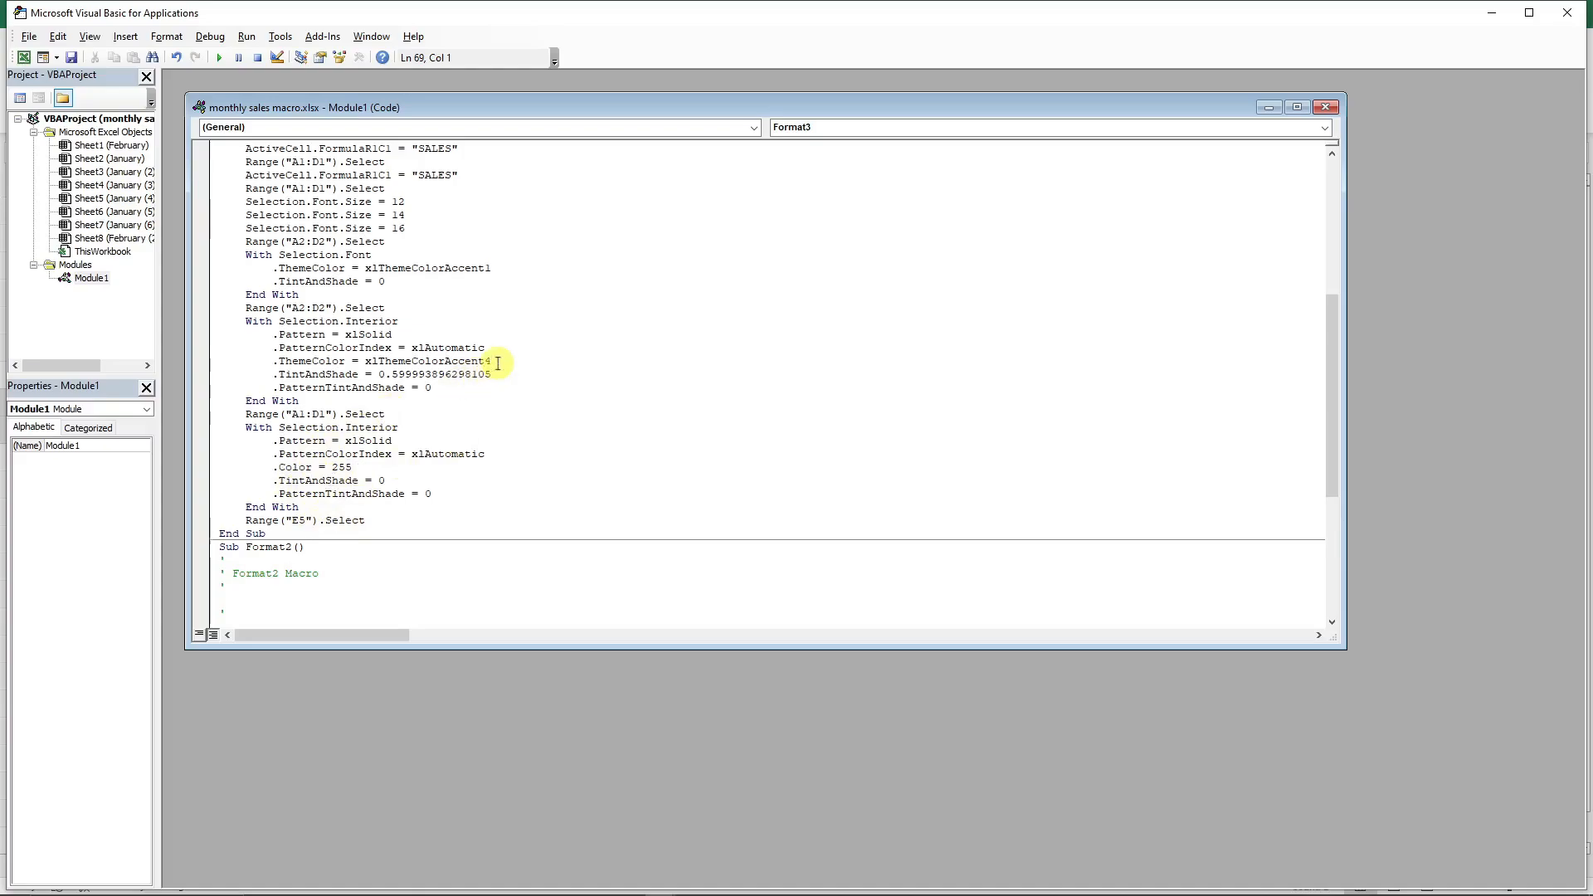
drag(496, 362, 279, 363)
key(ctrl+c)
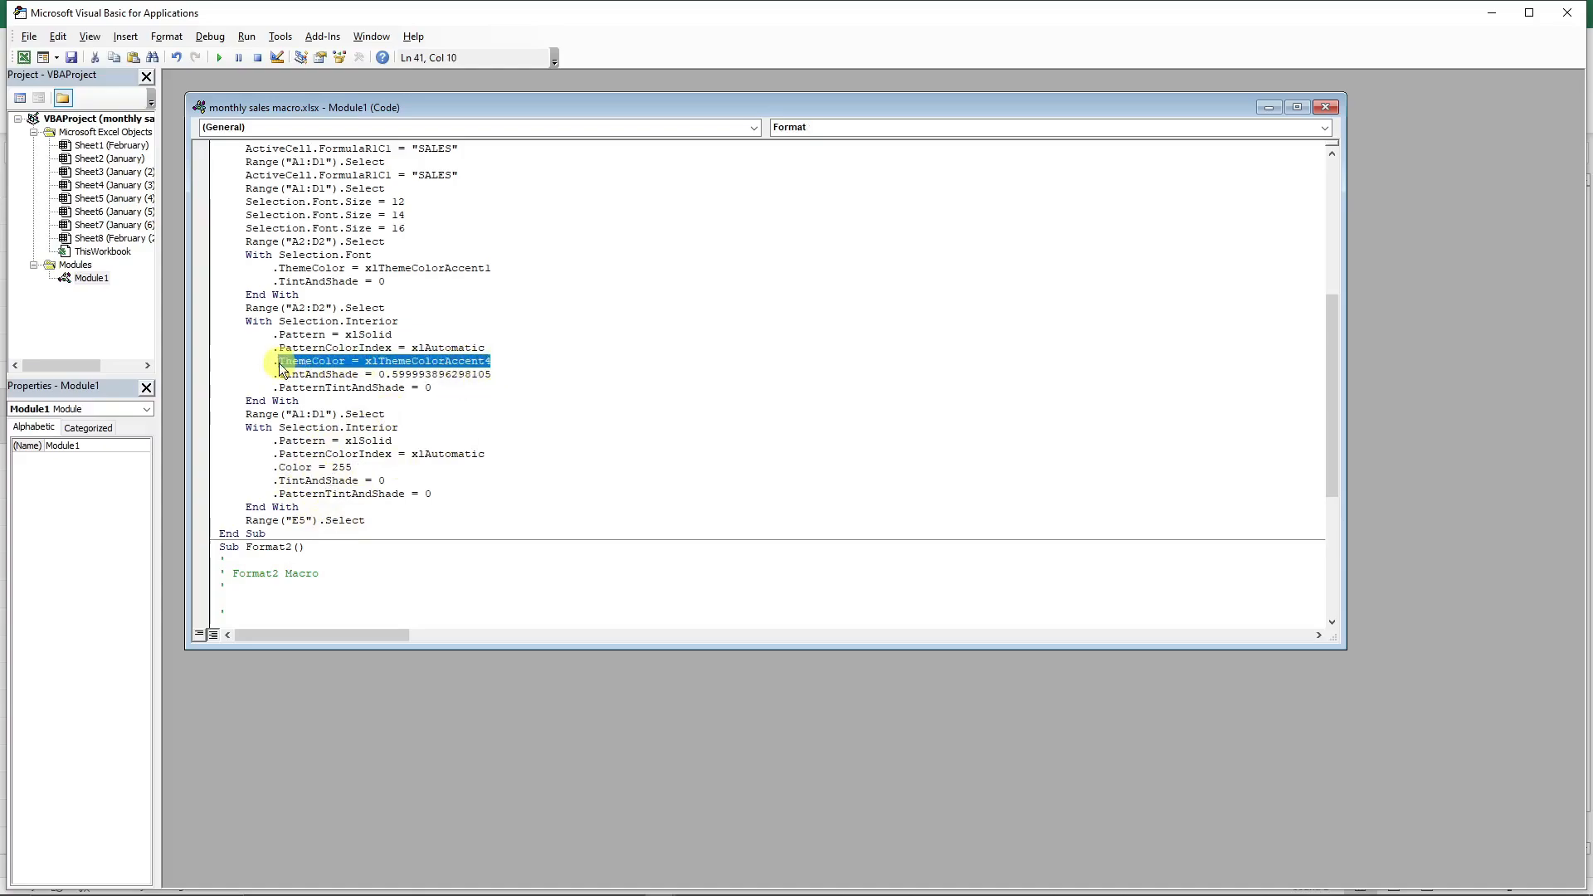
click(398, 412)
key(Return)
key(ctrl+v)
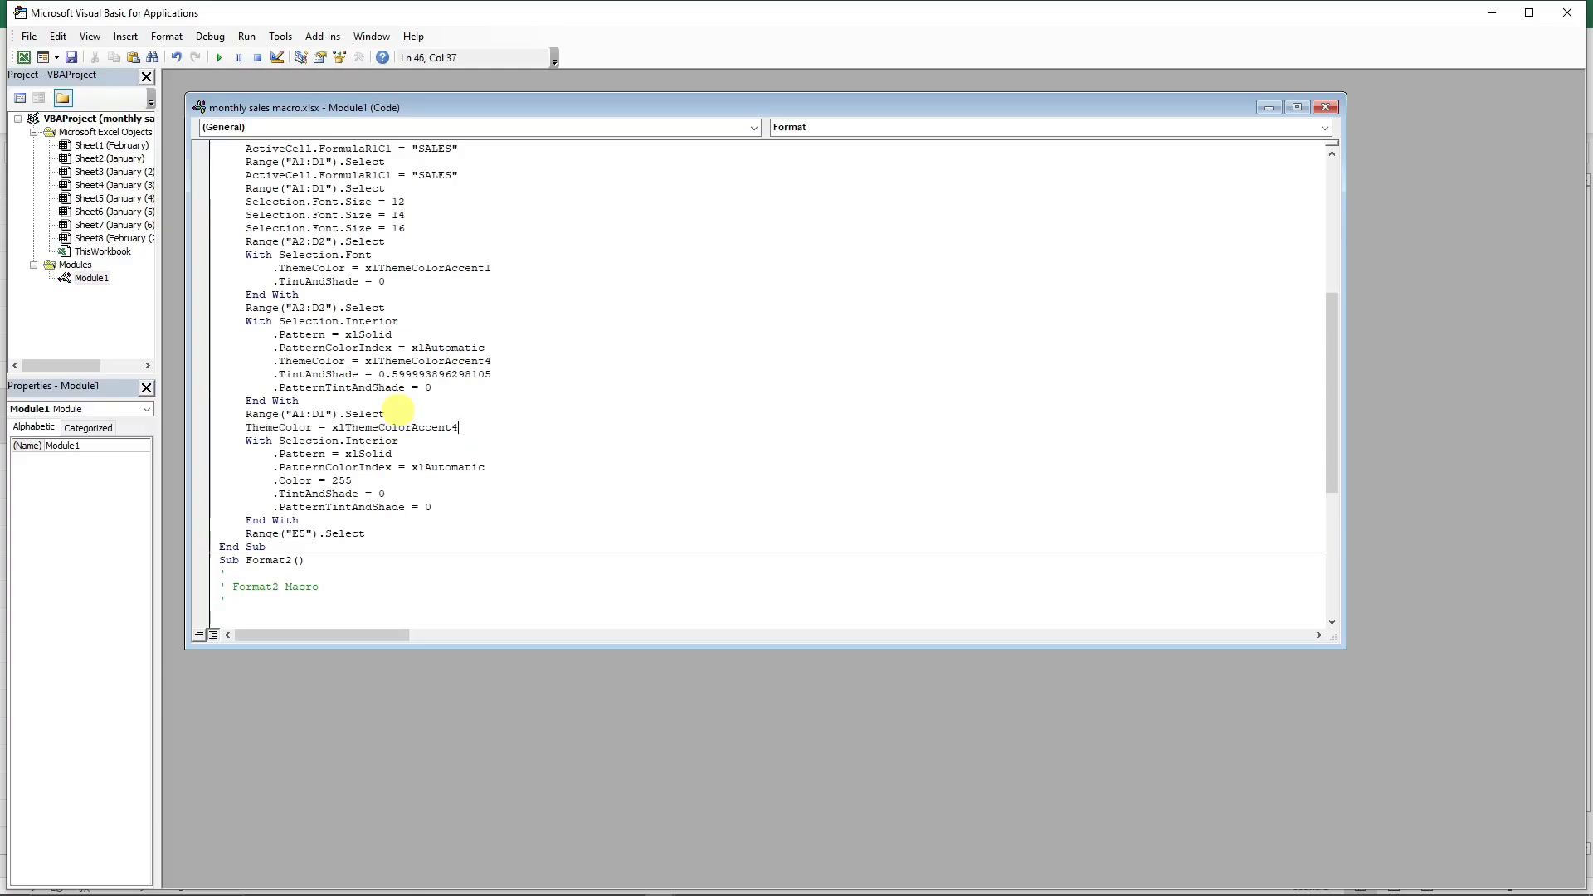
click(307, 414)
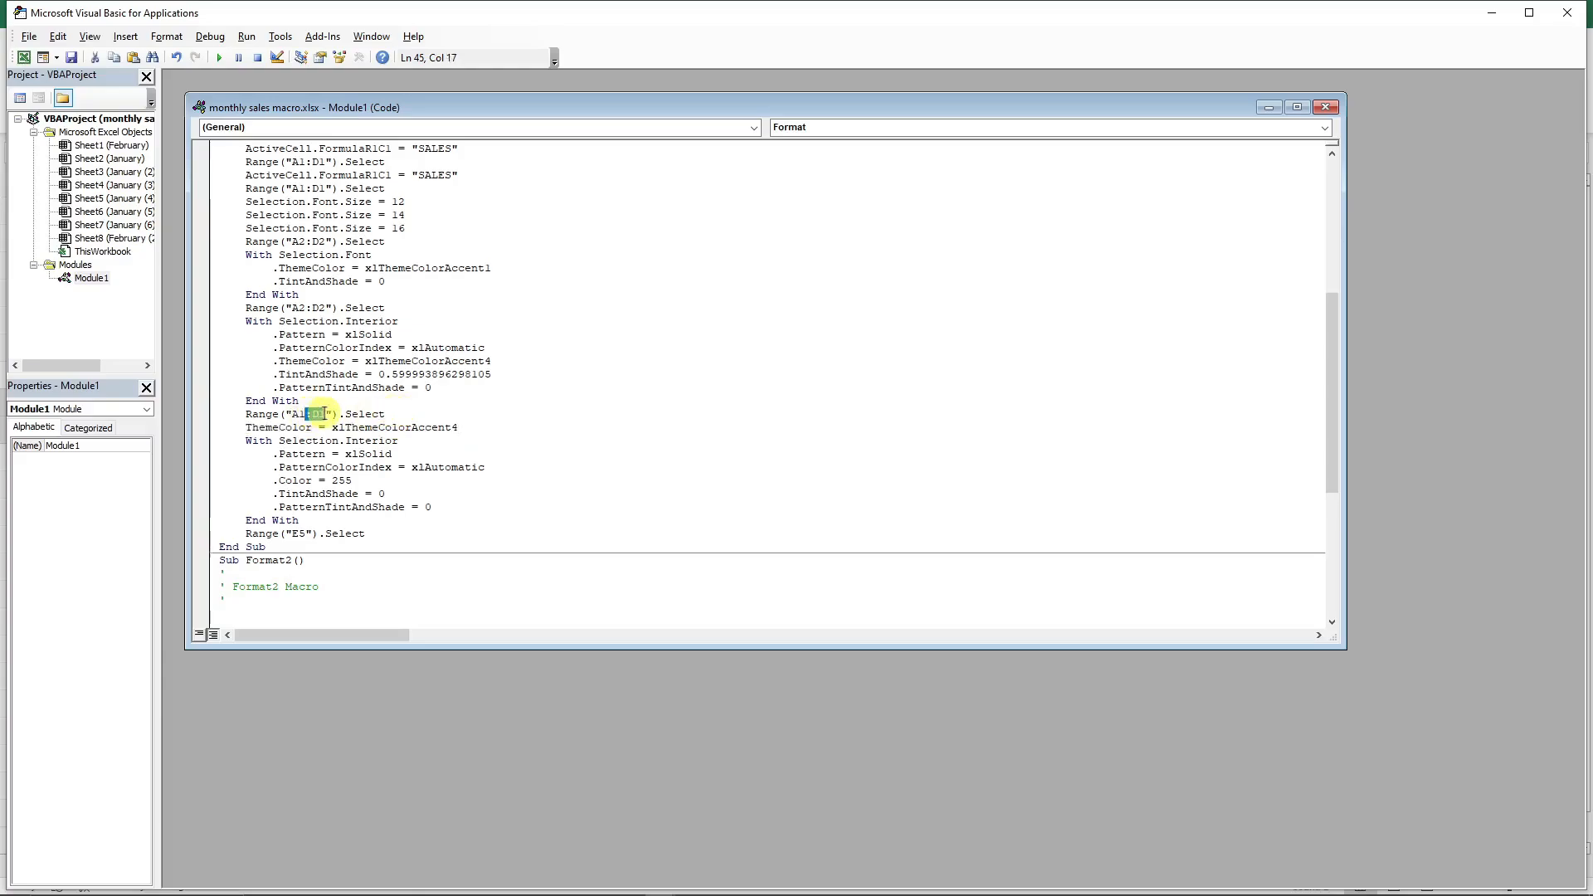
key(Delete)
key(Delete)
key(Delete)
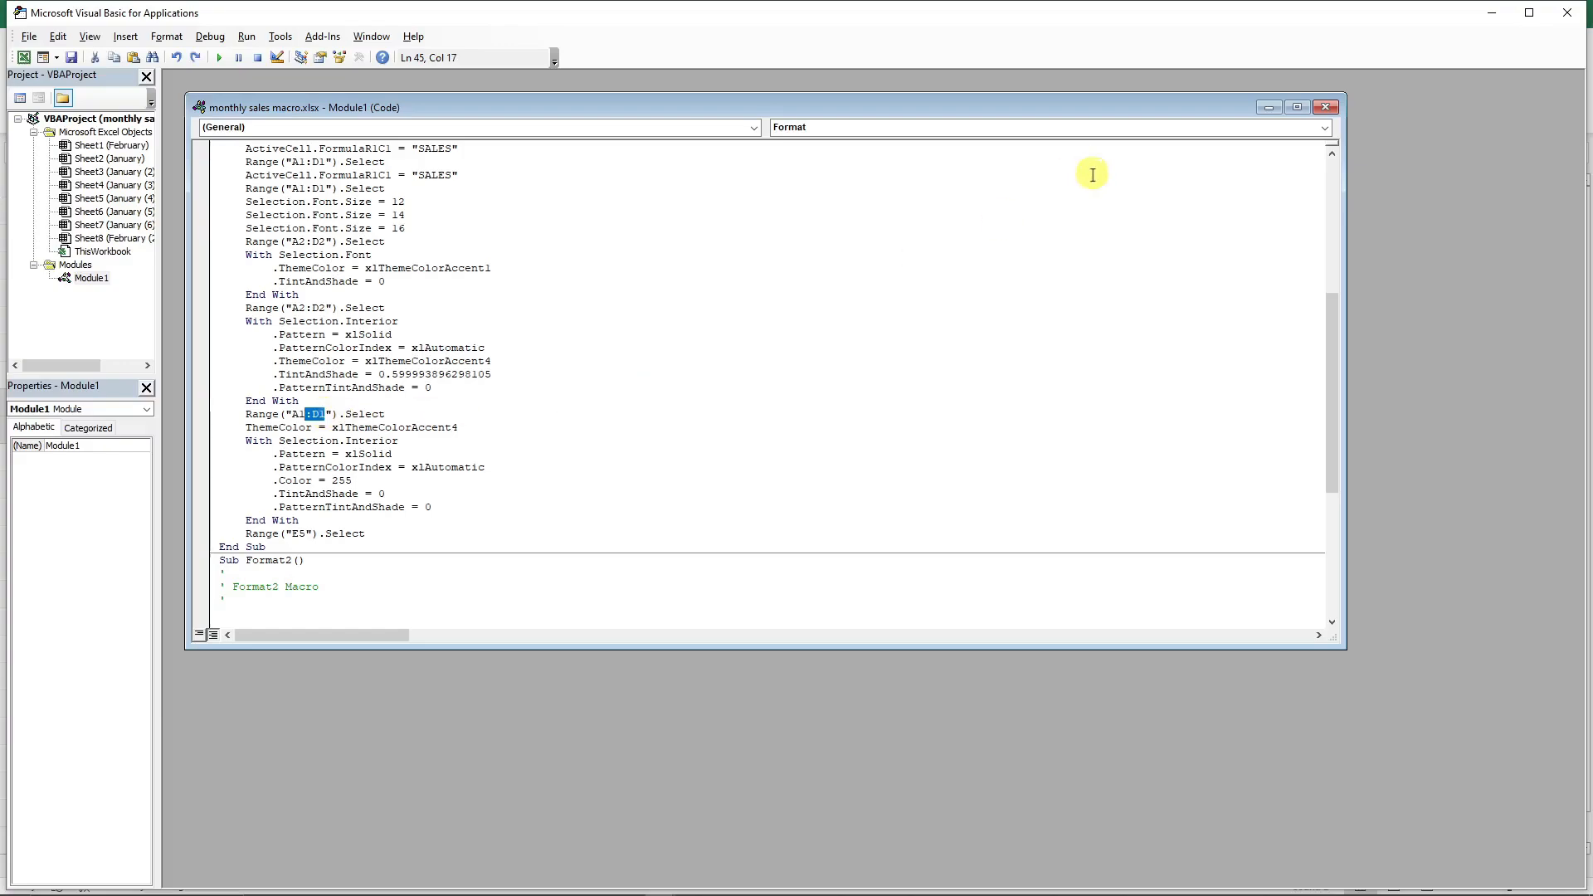
Close the Module1 code window and the Visual Basic editor, returning to the January (4) sheet.
click(1325, 107)
click(1567, 12)
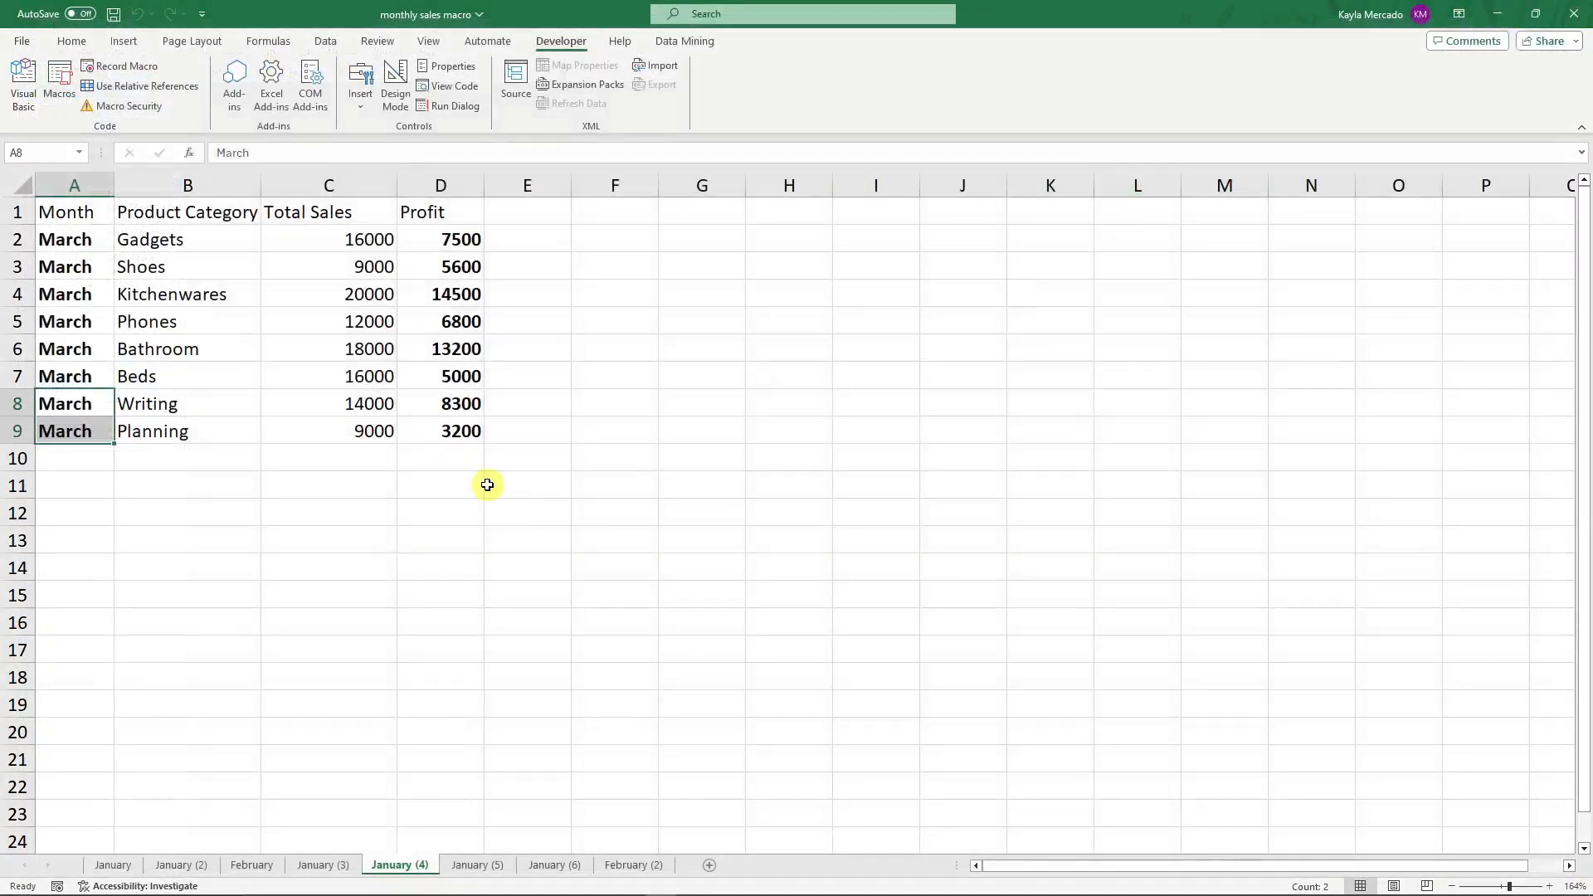
click(506, 507)
click(692, 364)
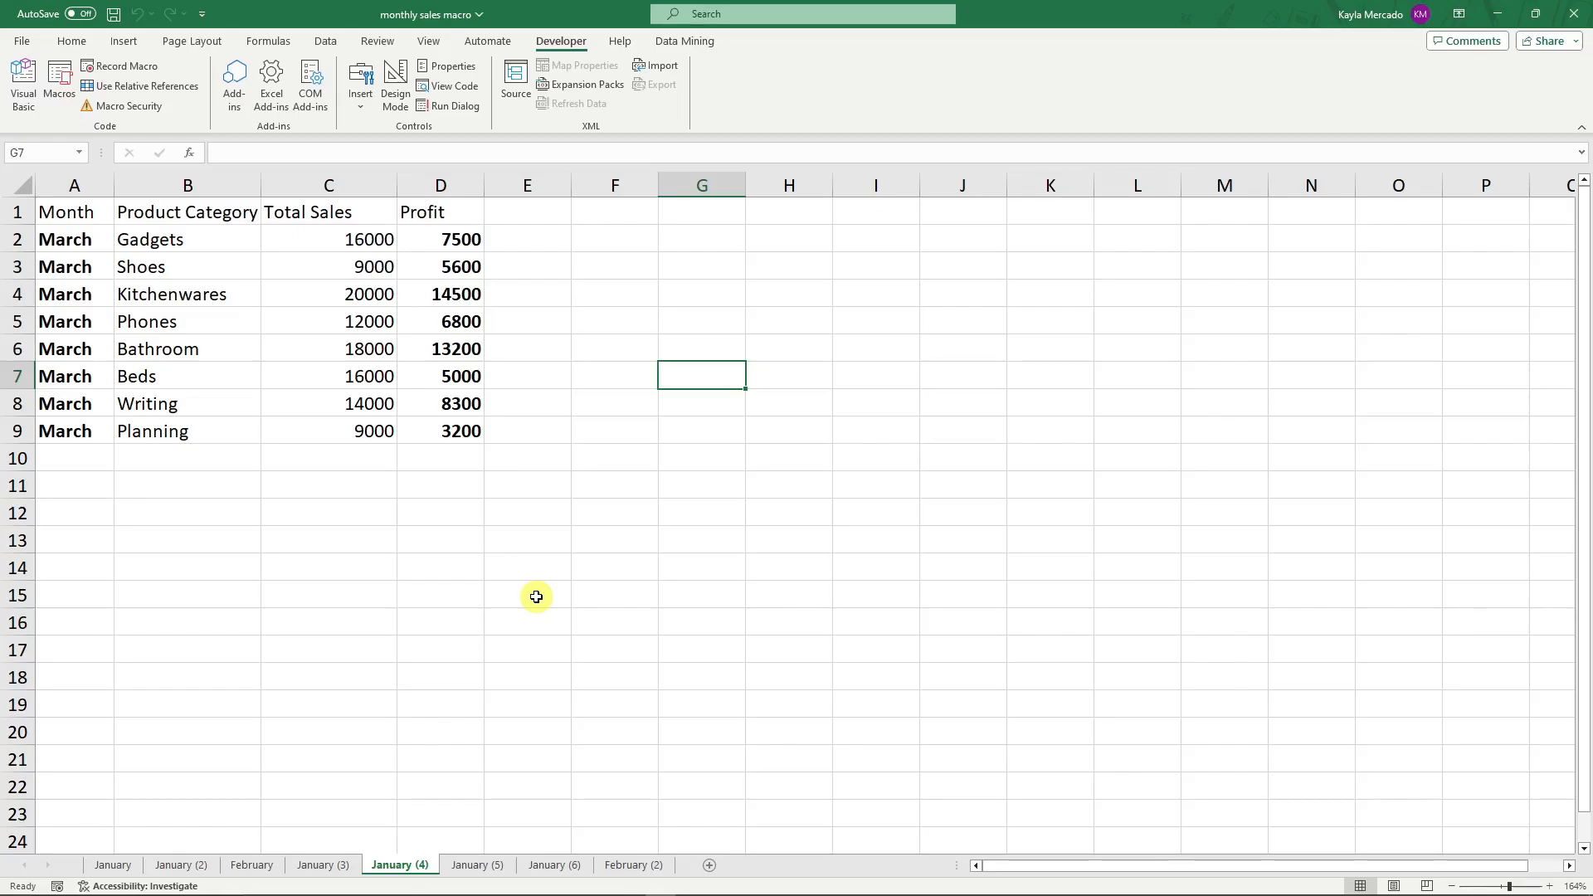
Make two copies of the January (5) sheet and return to the original January (5) sheet.
click(477, 864)
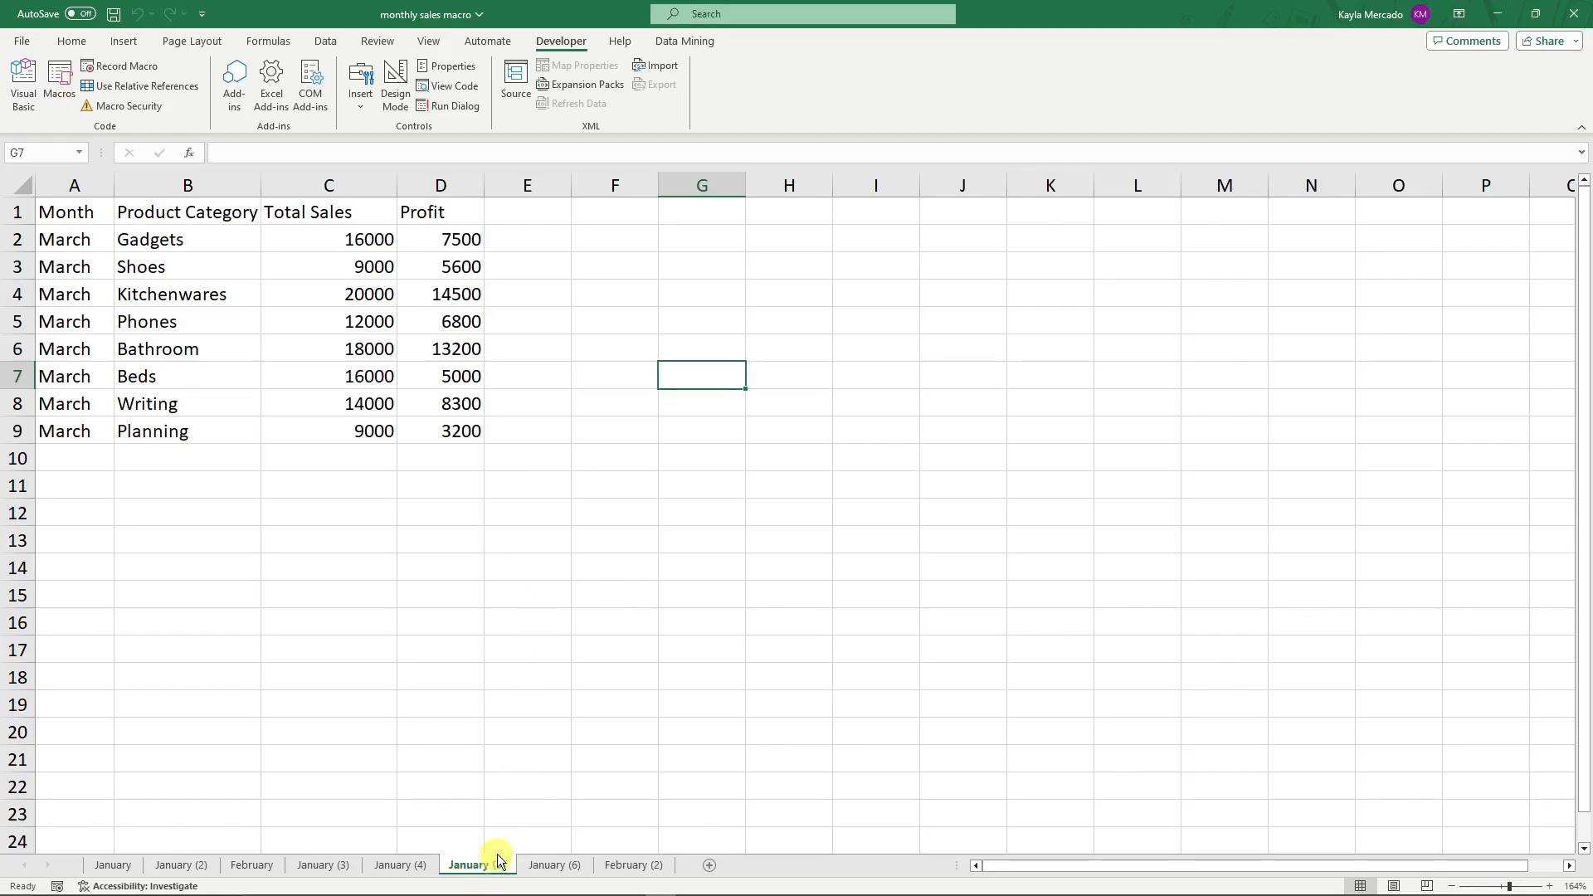
drag(498, 865, 590, 871)
click(488, 869)
click(477, 865)
click(544, 598)
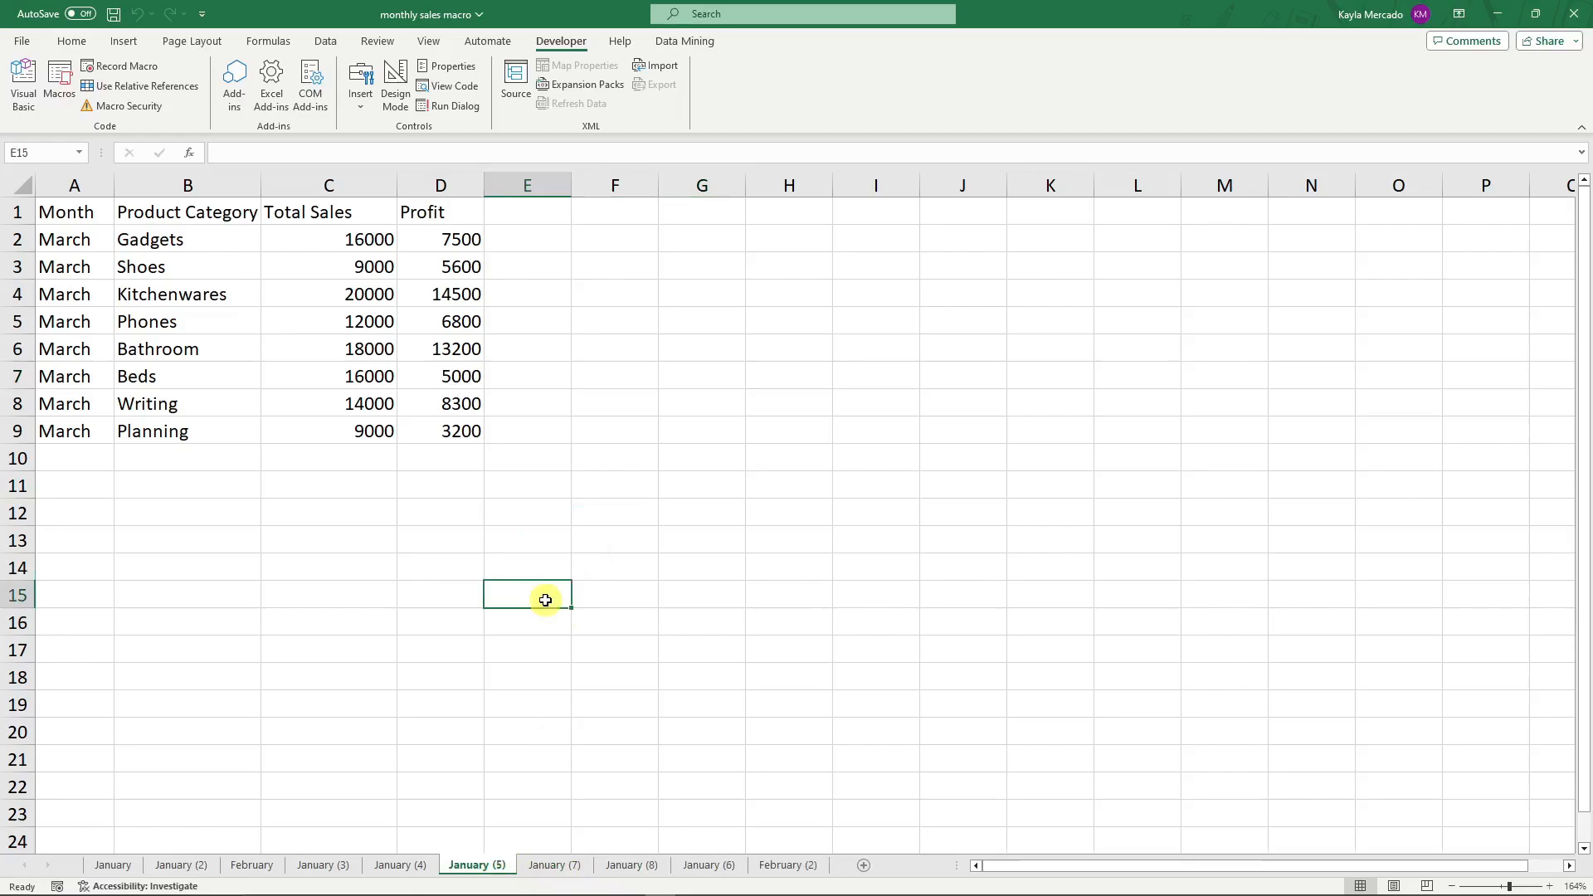
Start recording a macro named ActionButton, stored in this workbook, on the January (5) sheet.
click(362, 207)
click(590, 402)
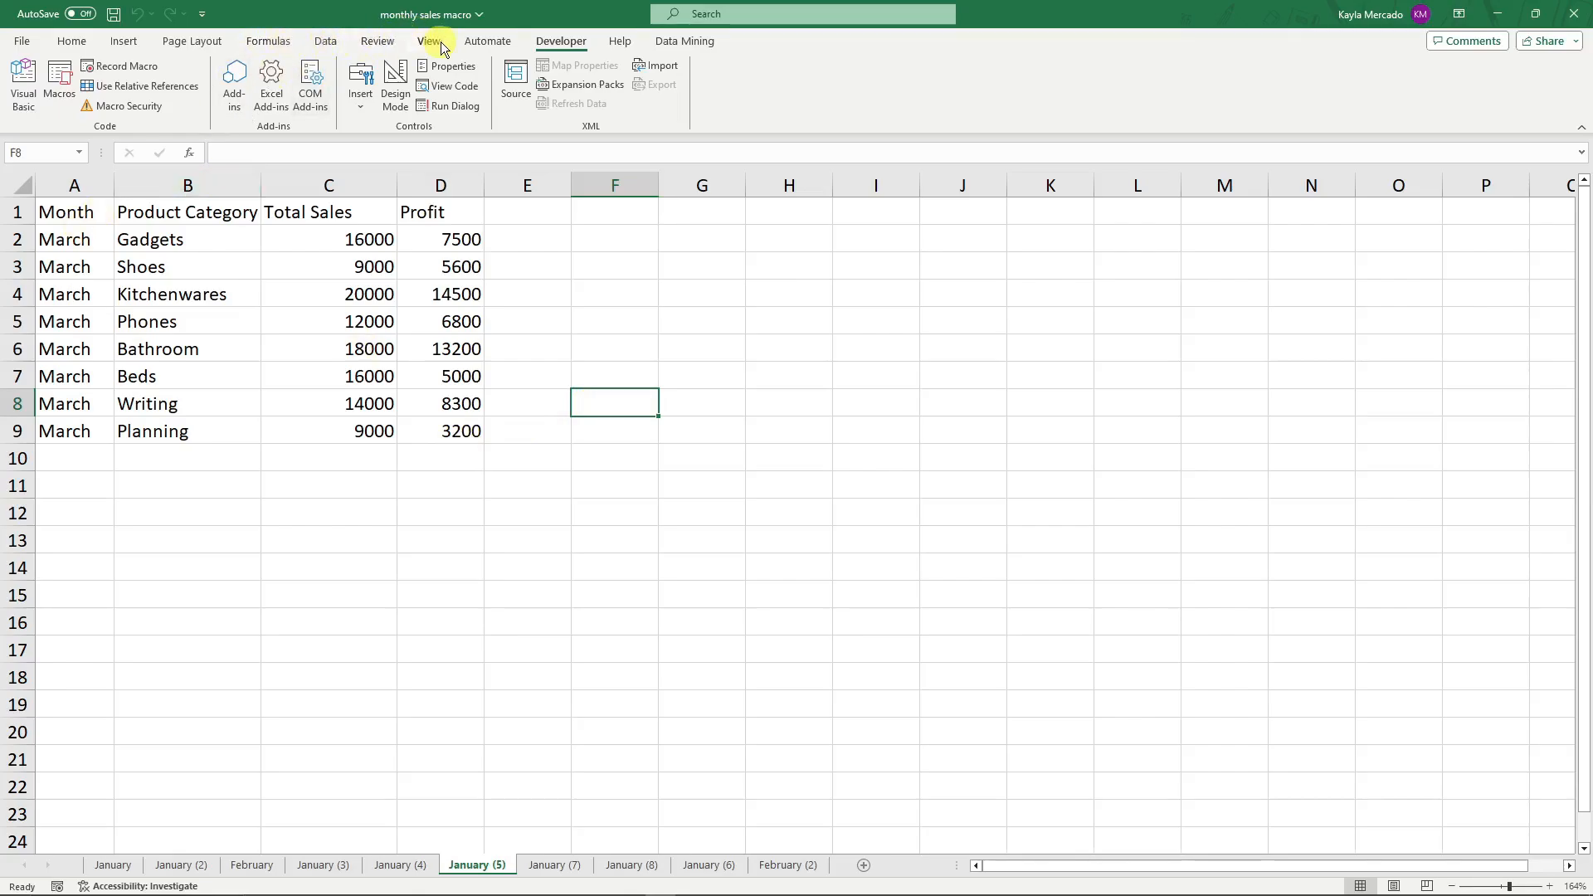
click(153, 67)
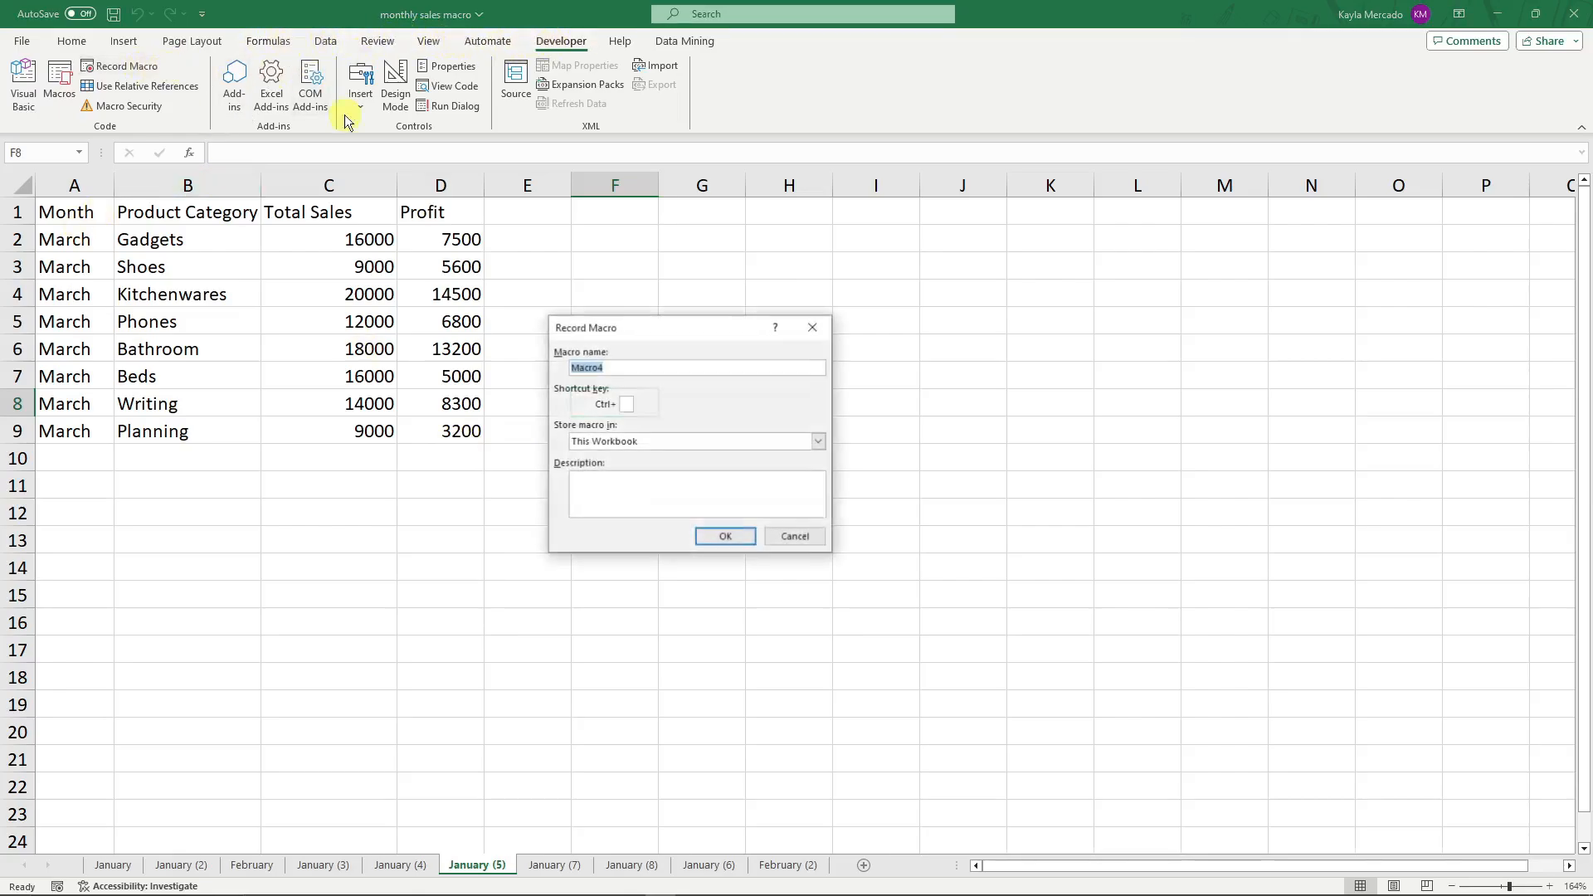
click(648, 371)
double_click(648, 371)
text(AC)
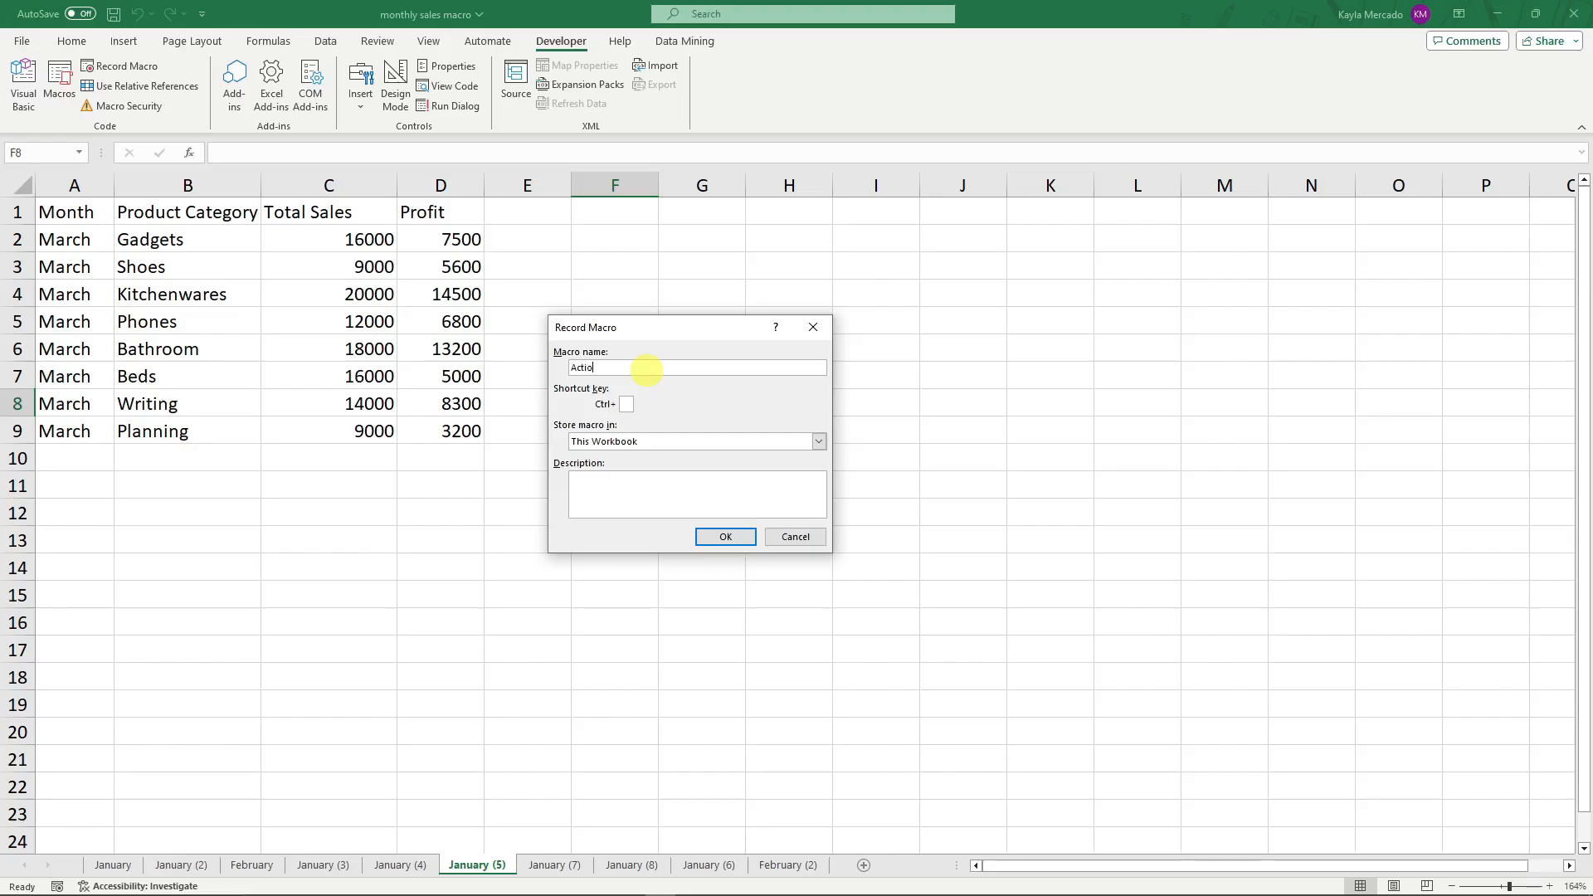
text(tionButton)
click(727, 539)
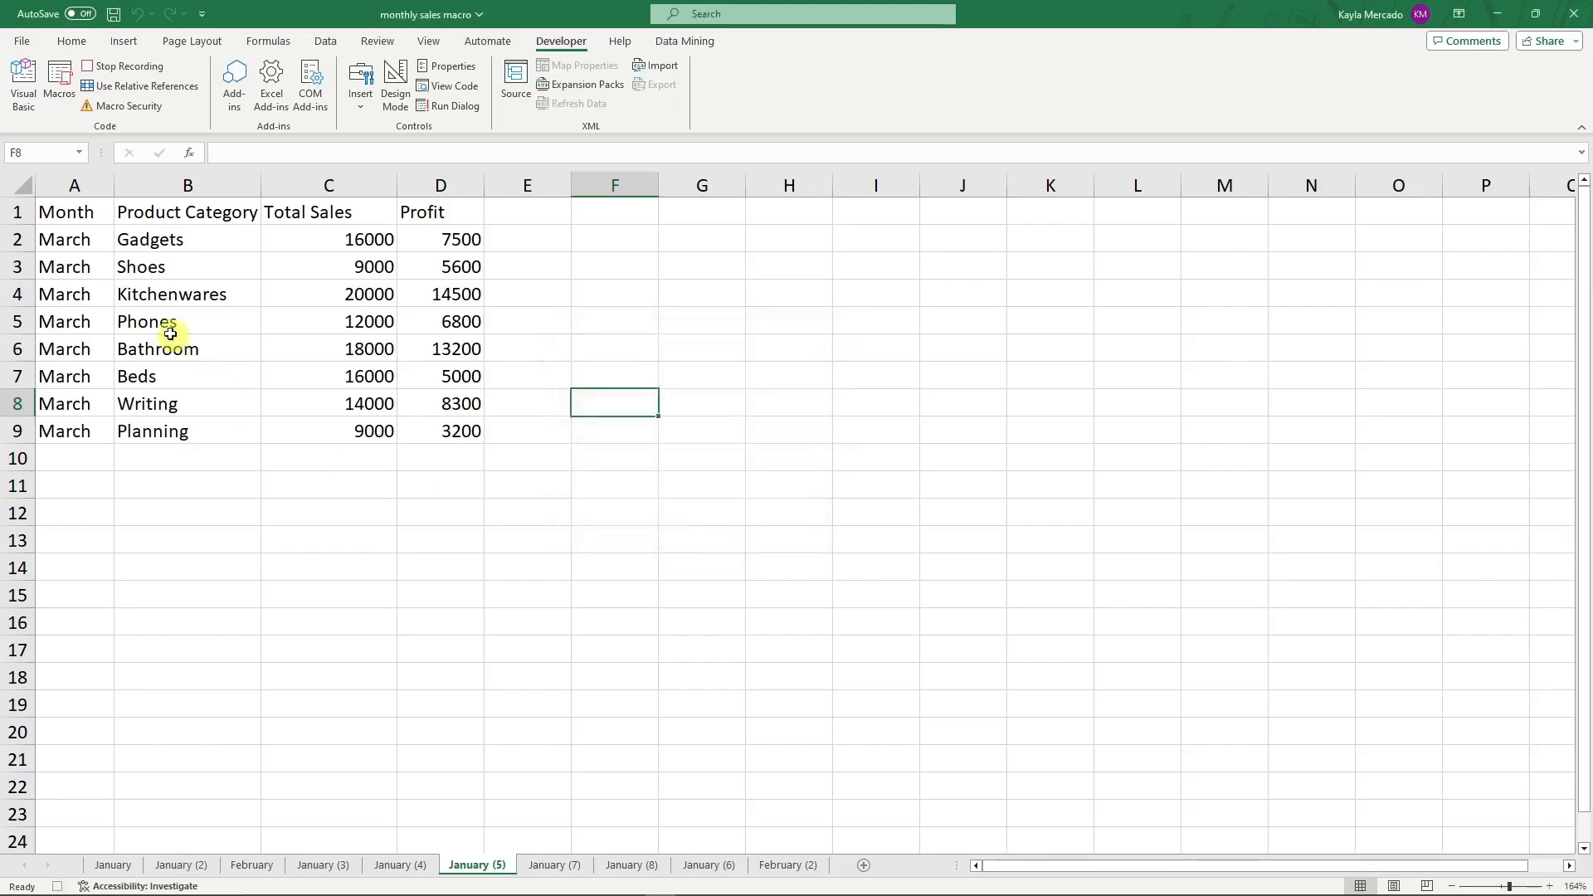
Make the header cells A1:D1 bold.
drag(43, 209, 412, 208)
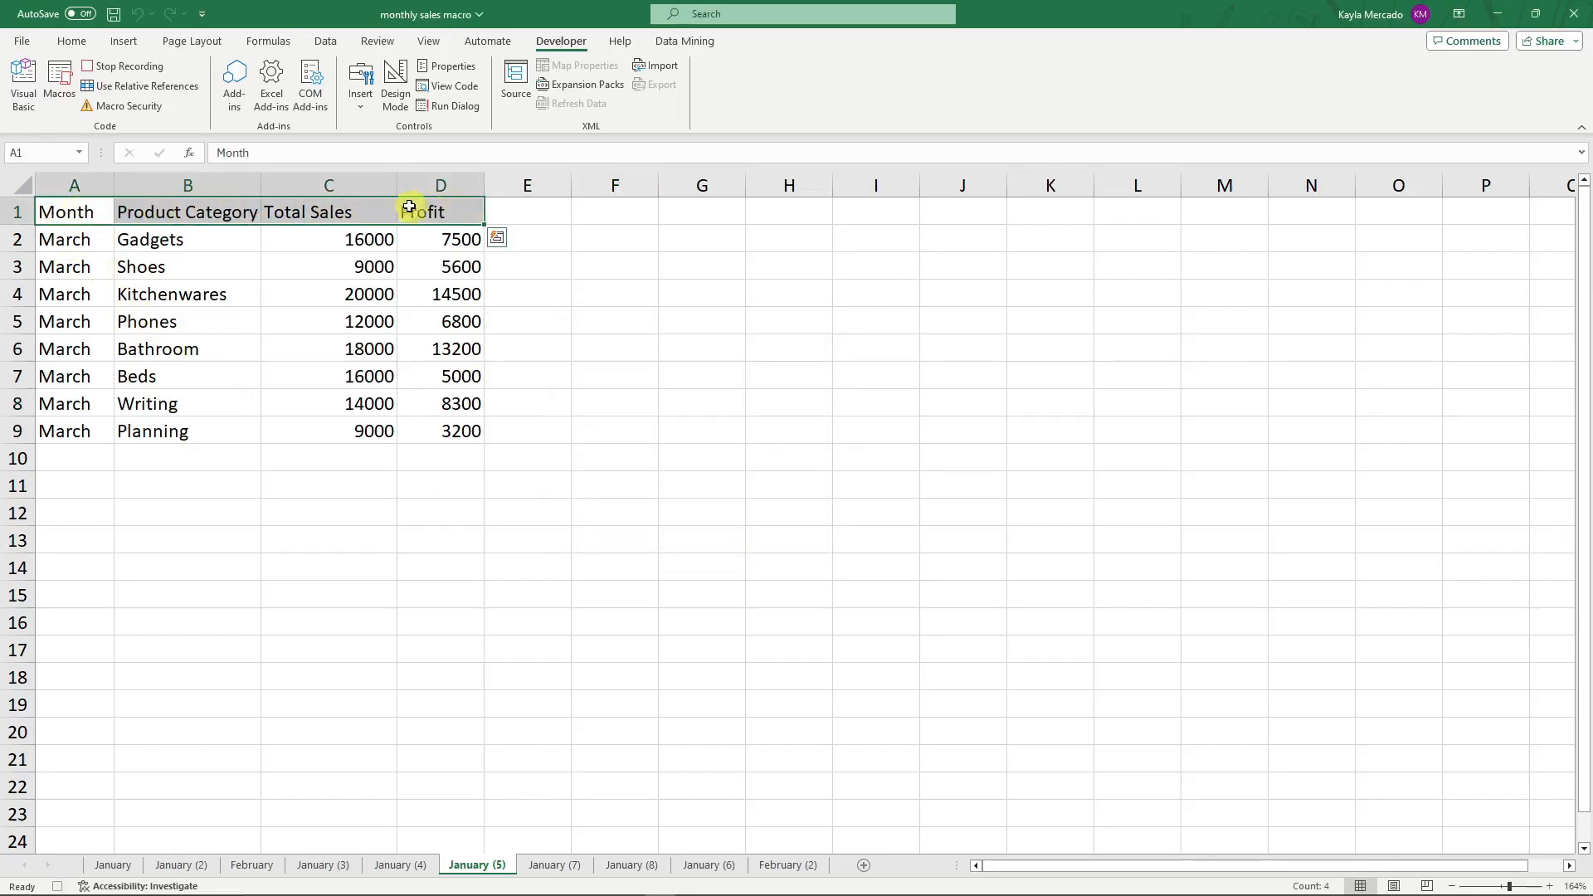
click(497, 238)
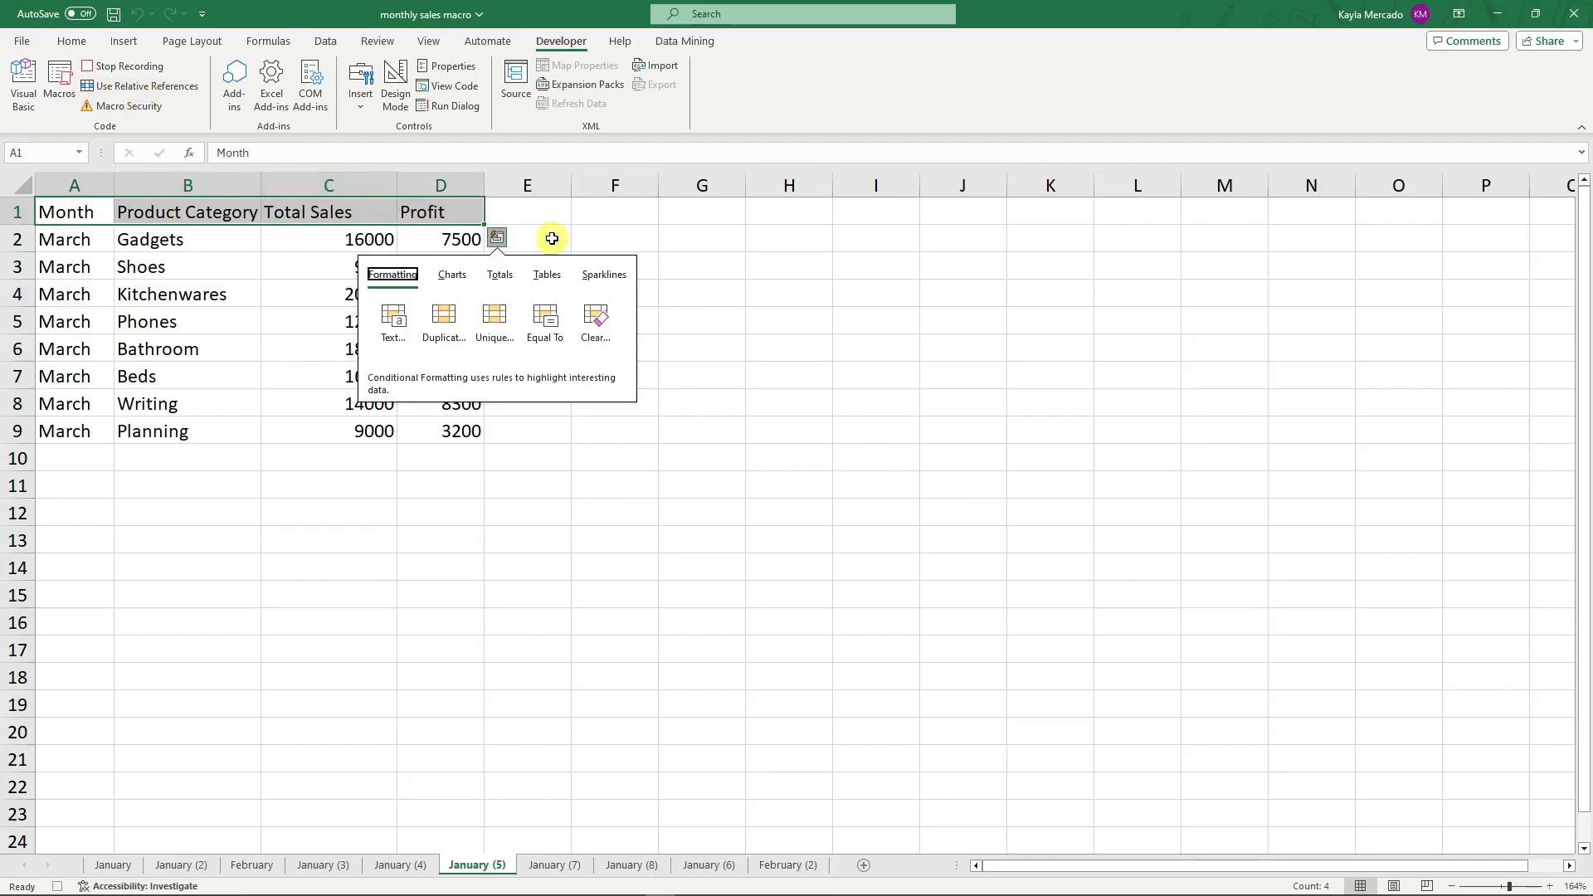
click(630, 238)
drag(78, 209, 423, 209)
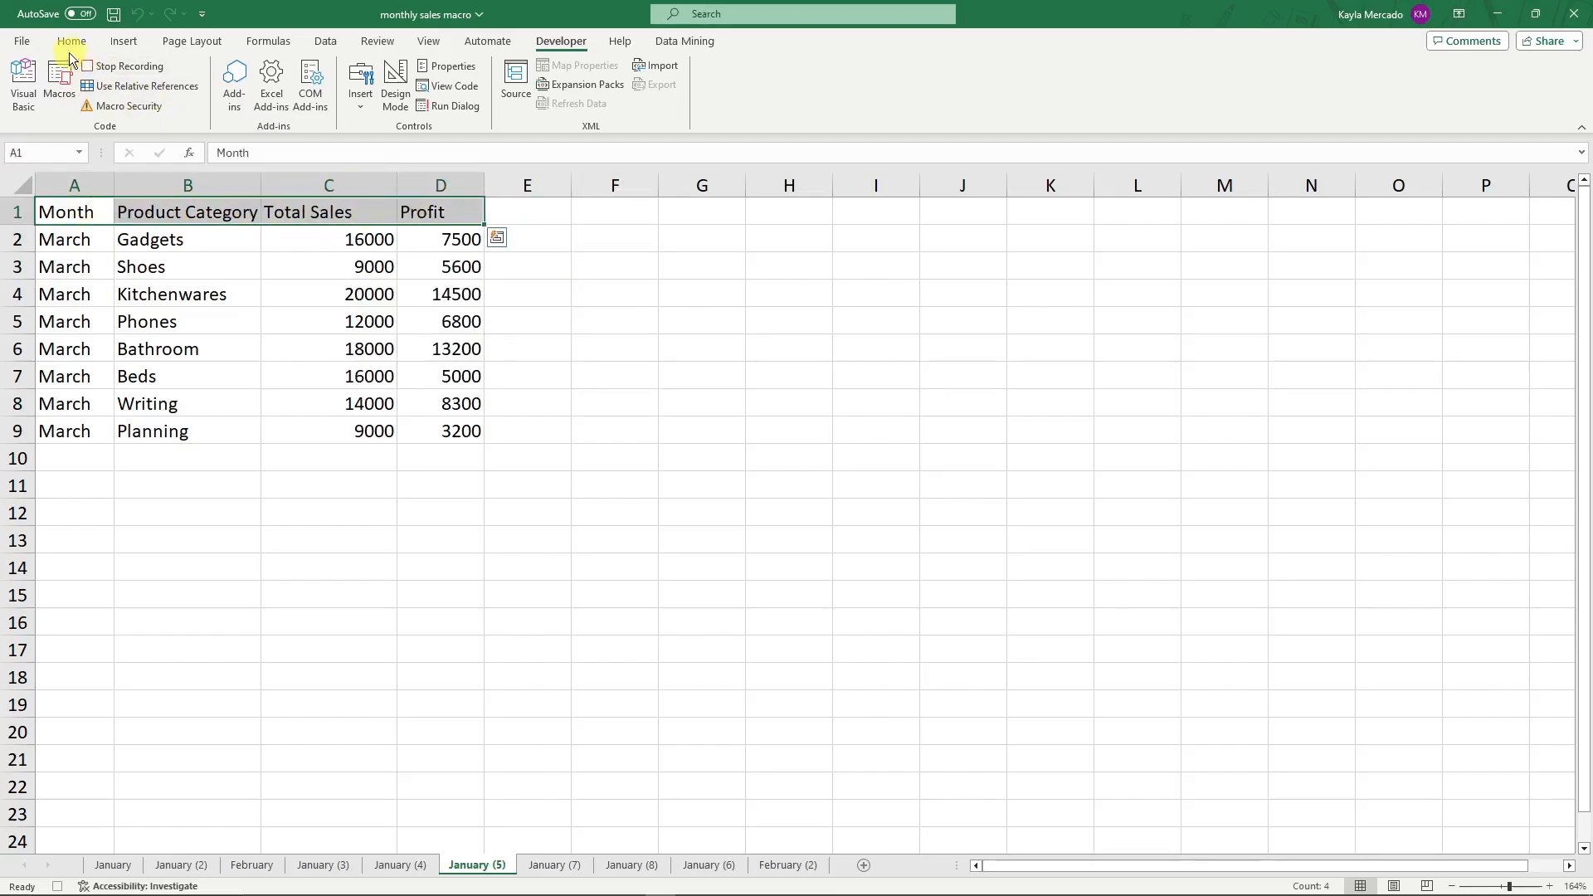
click(68, 47)
click(153, 99)
click(216, 348)
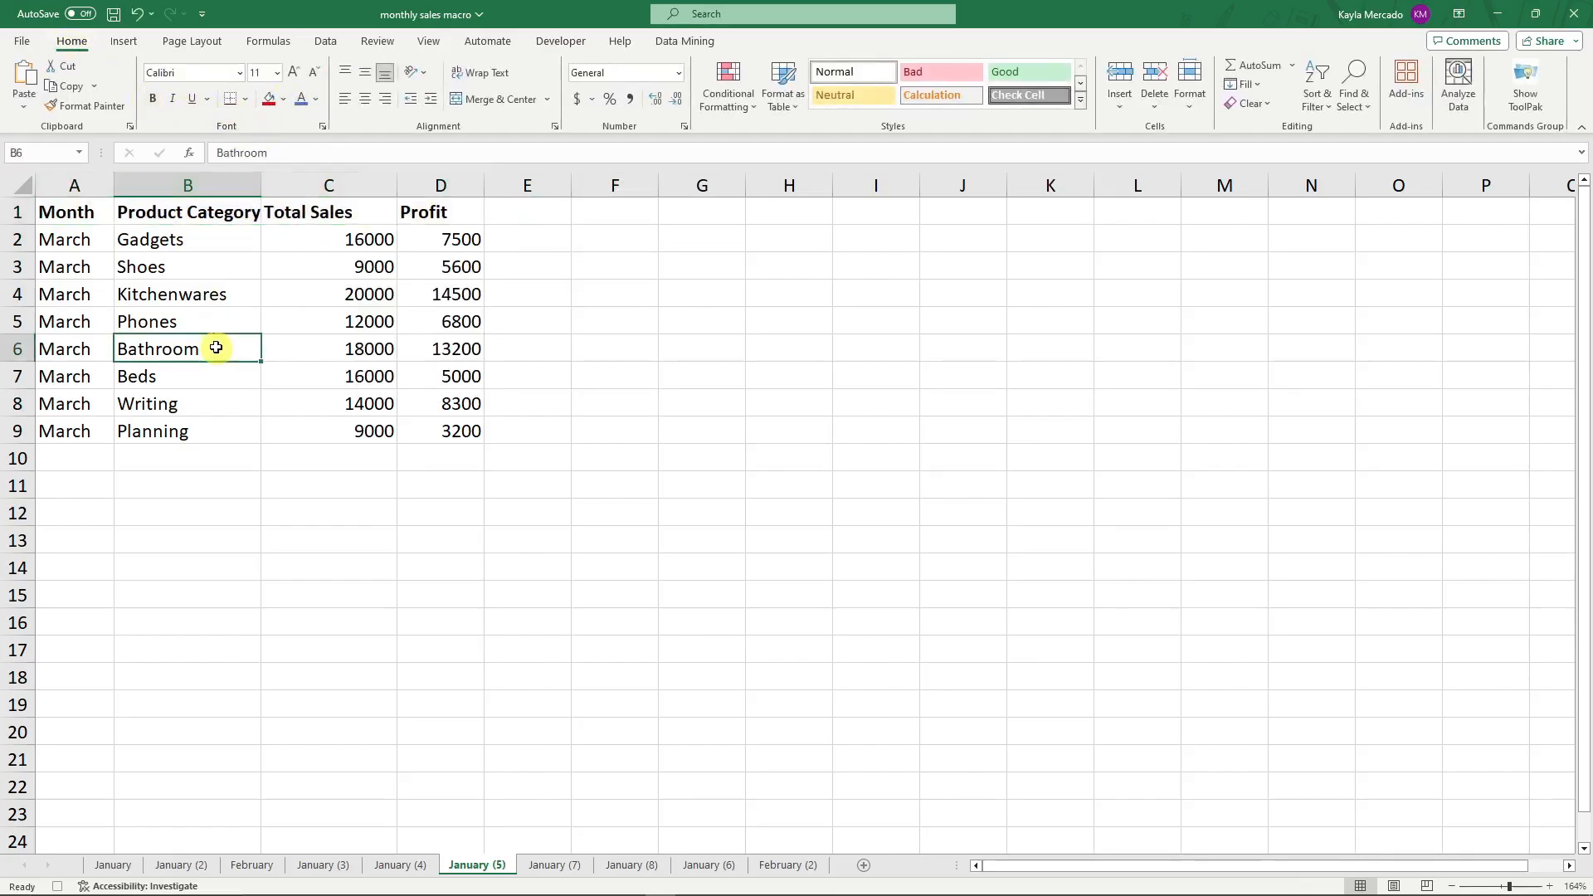
Fill the Month cells A2:A9 with red.
drag(78, 239, 79, 428)
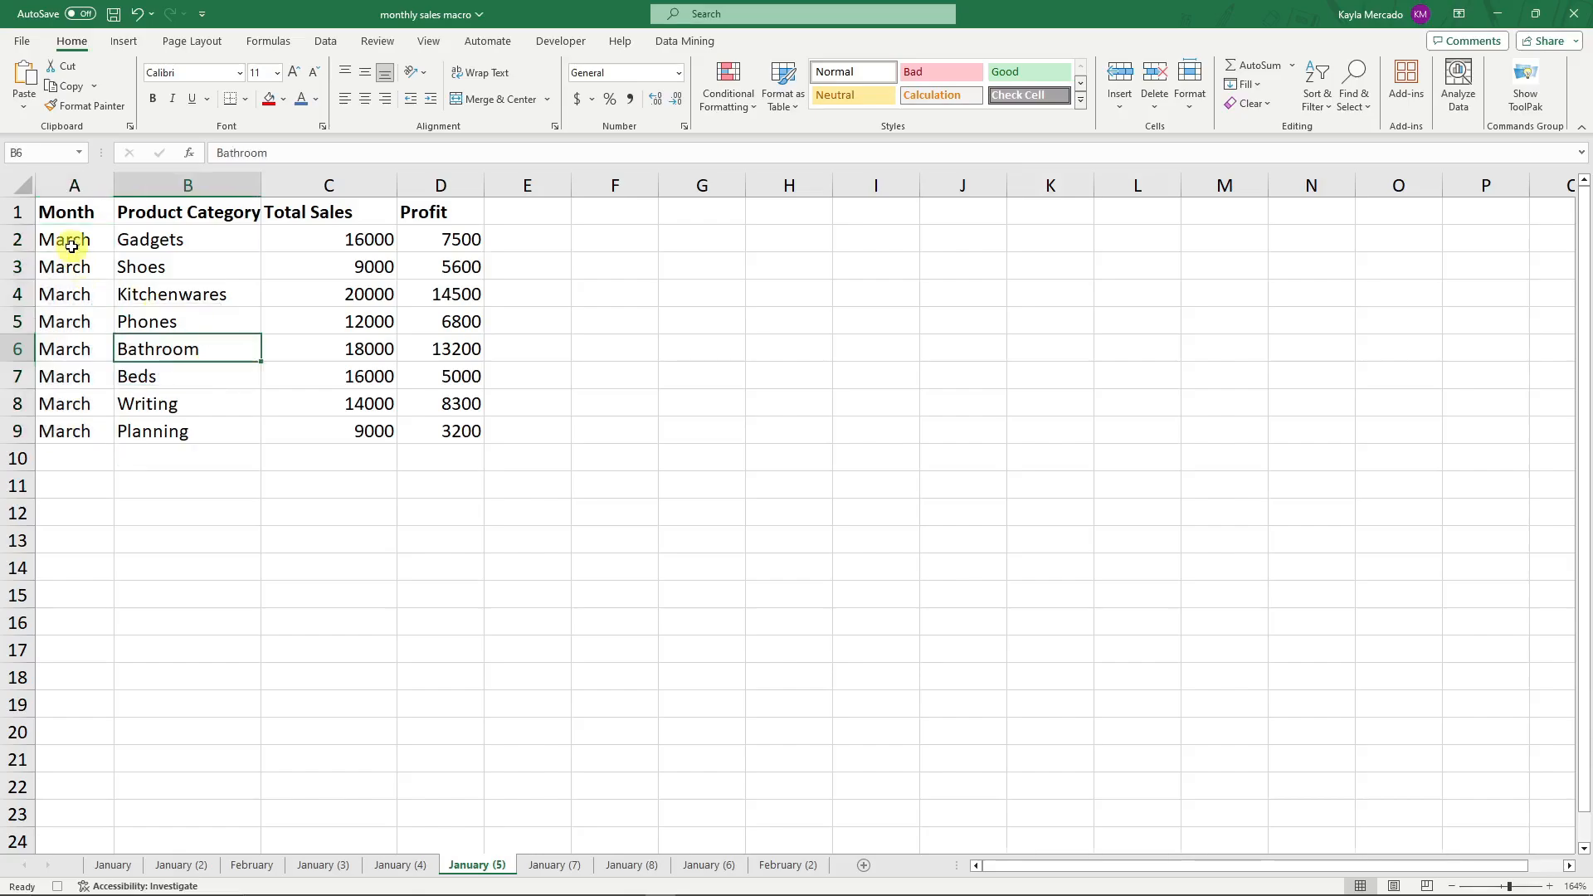
click(71, 245)
key(ctrl+shift+Down)
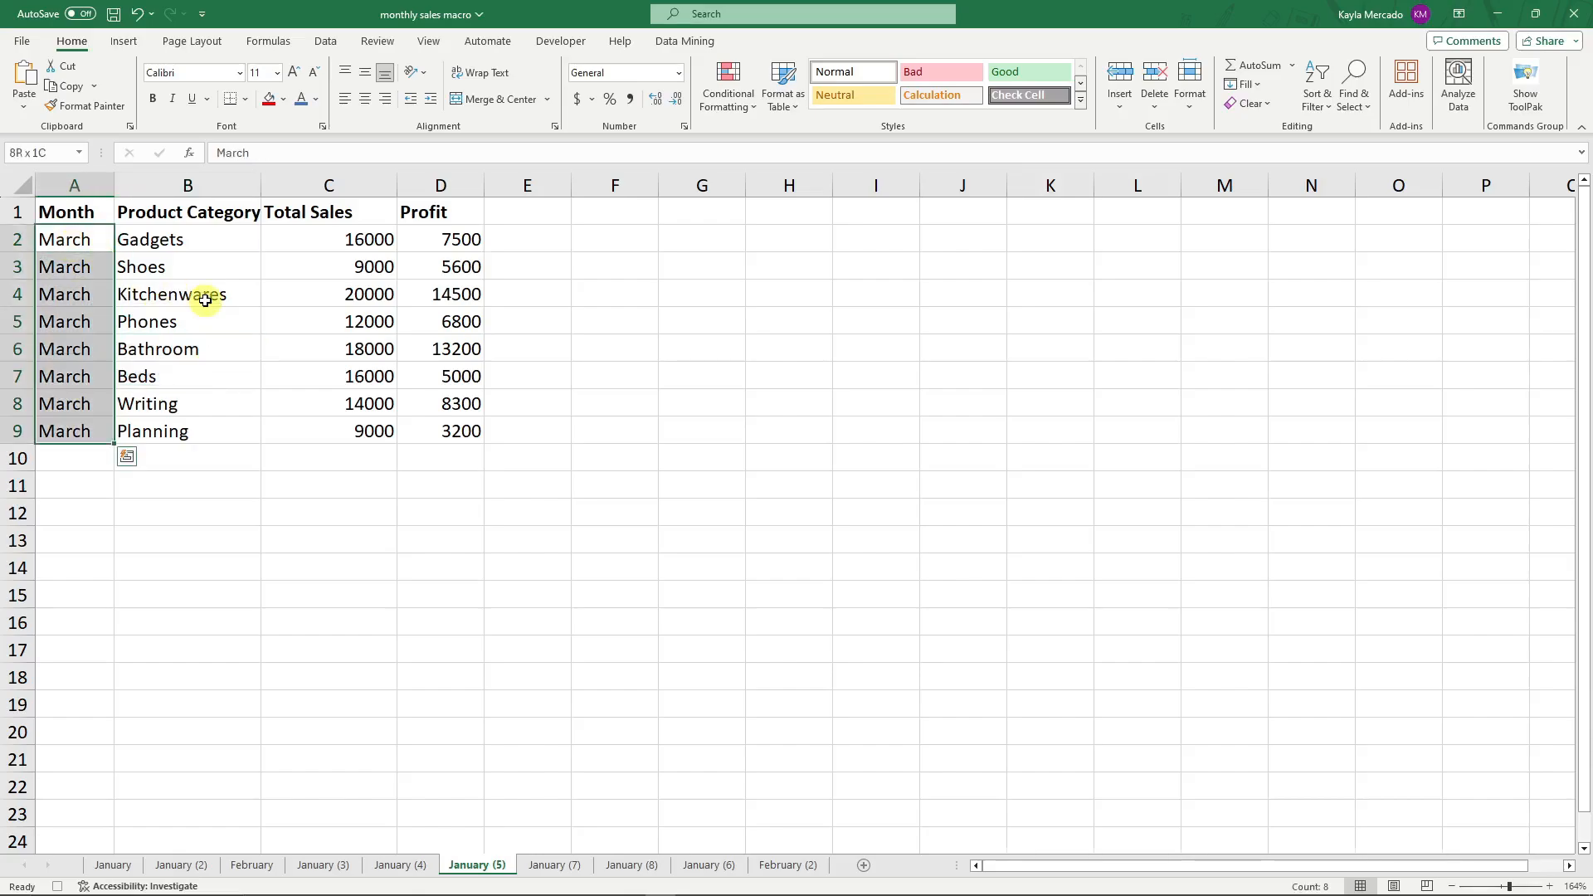
click(269, 99)
Fill the Product Category cells B2:B9 with gold and stop recording the macro.
click(216, 235)
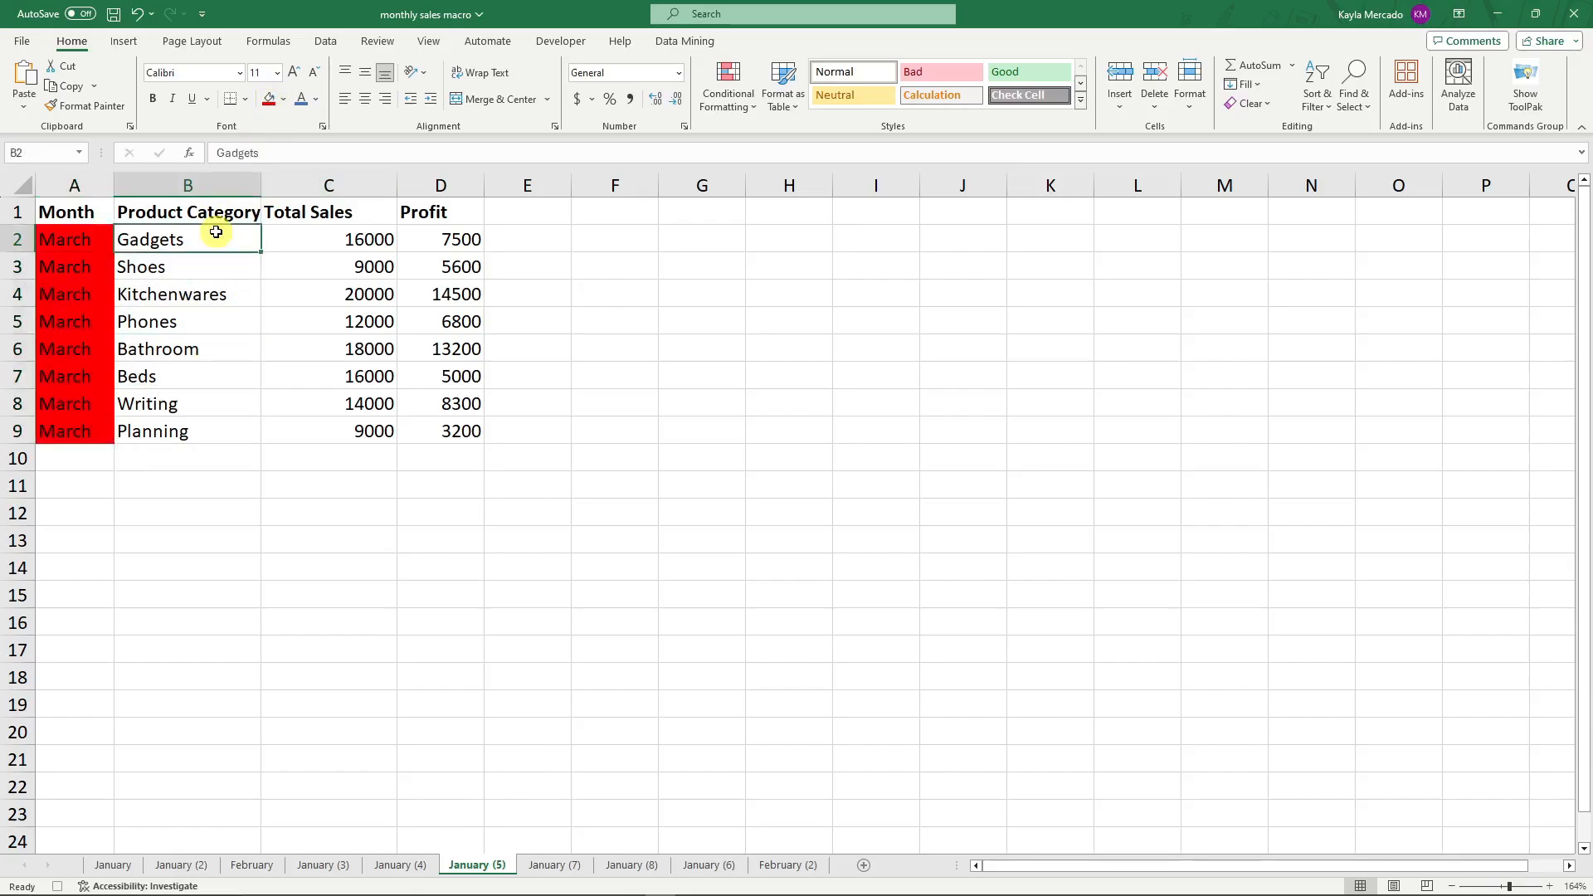
key(ctrl+shift+Down)
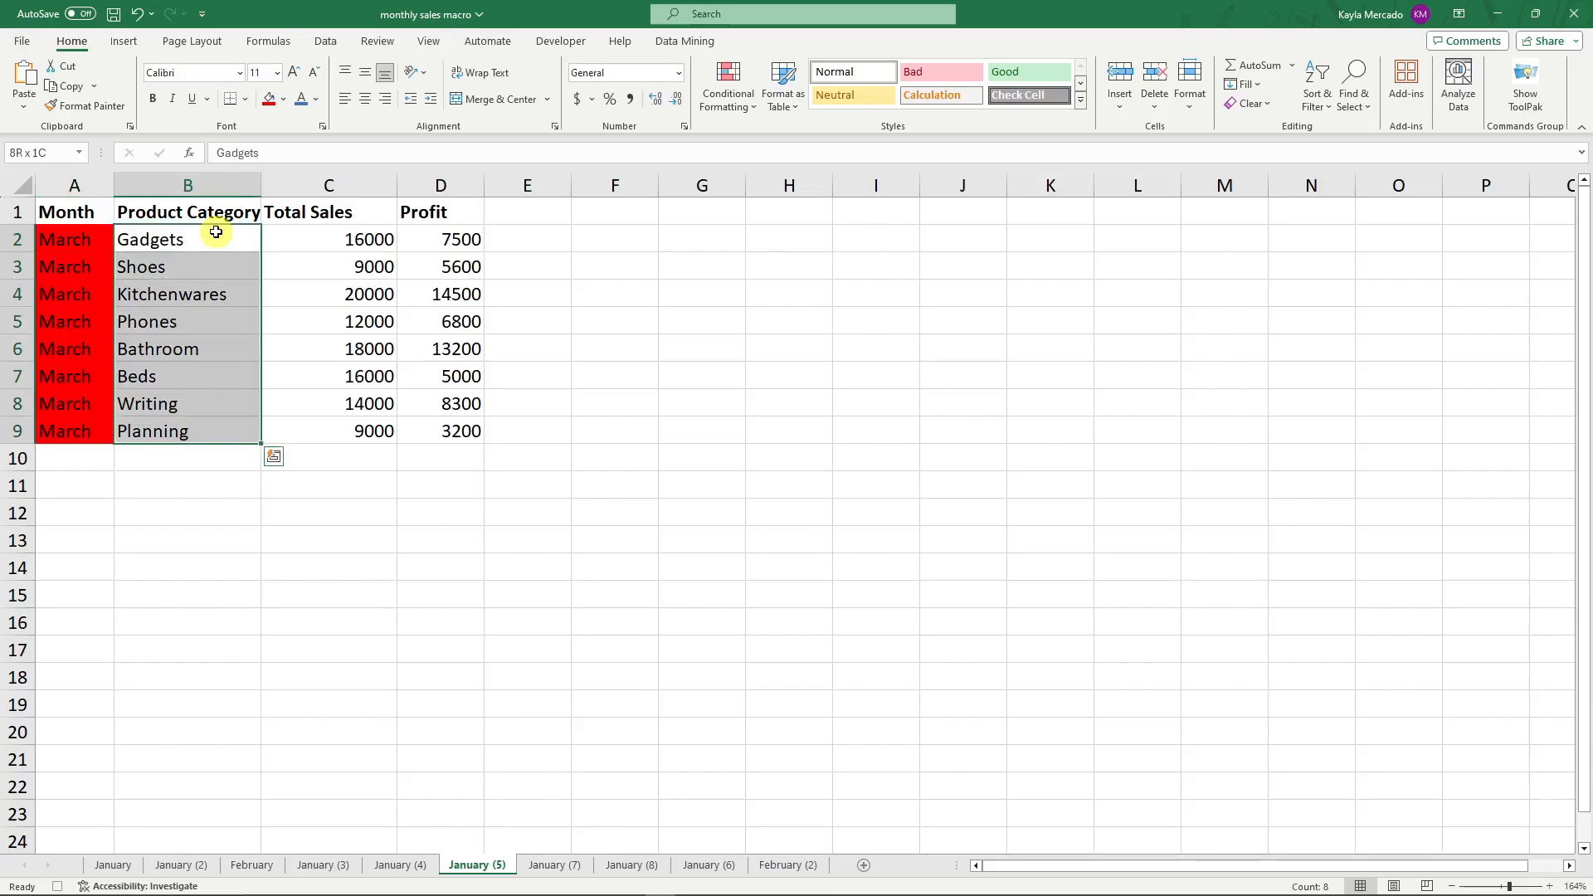
click(283, 98)
click(368, 141)
click(649, 535)
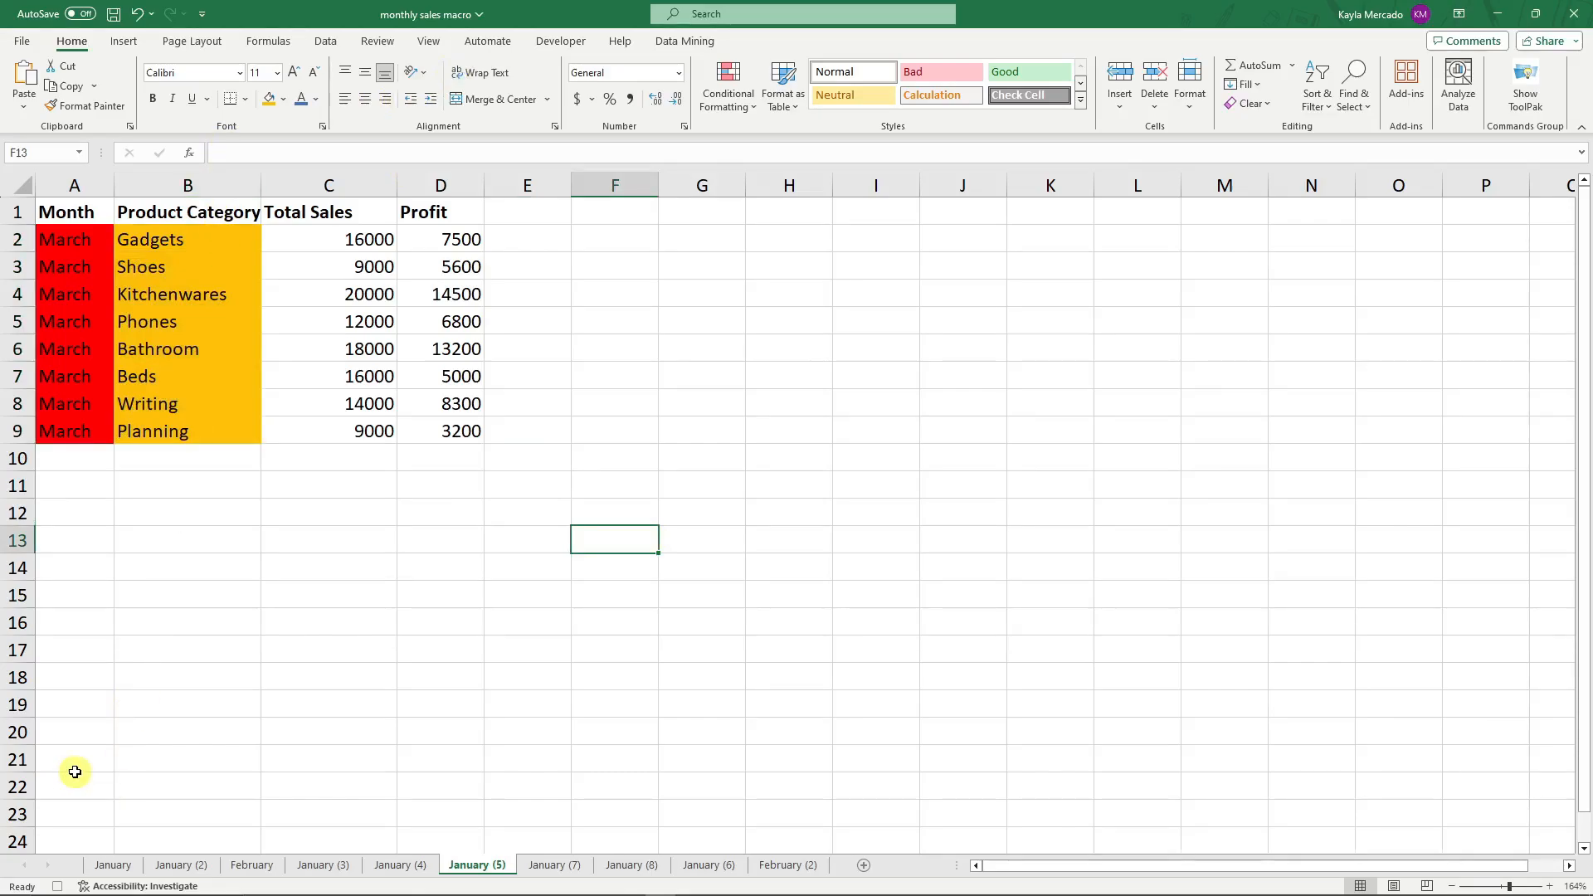
click(56, 886)
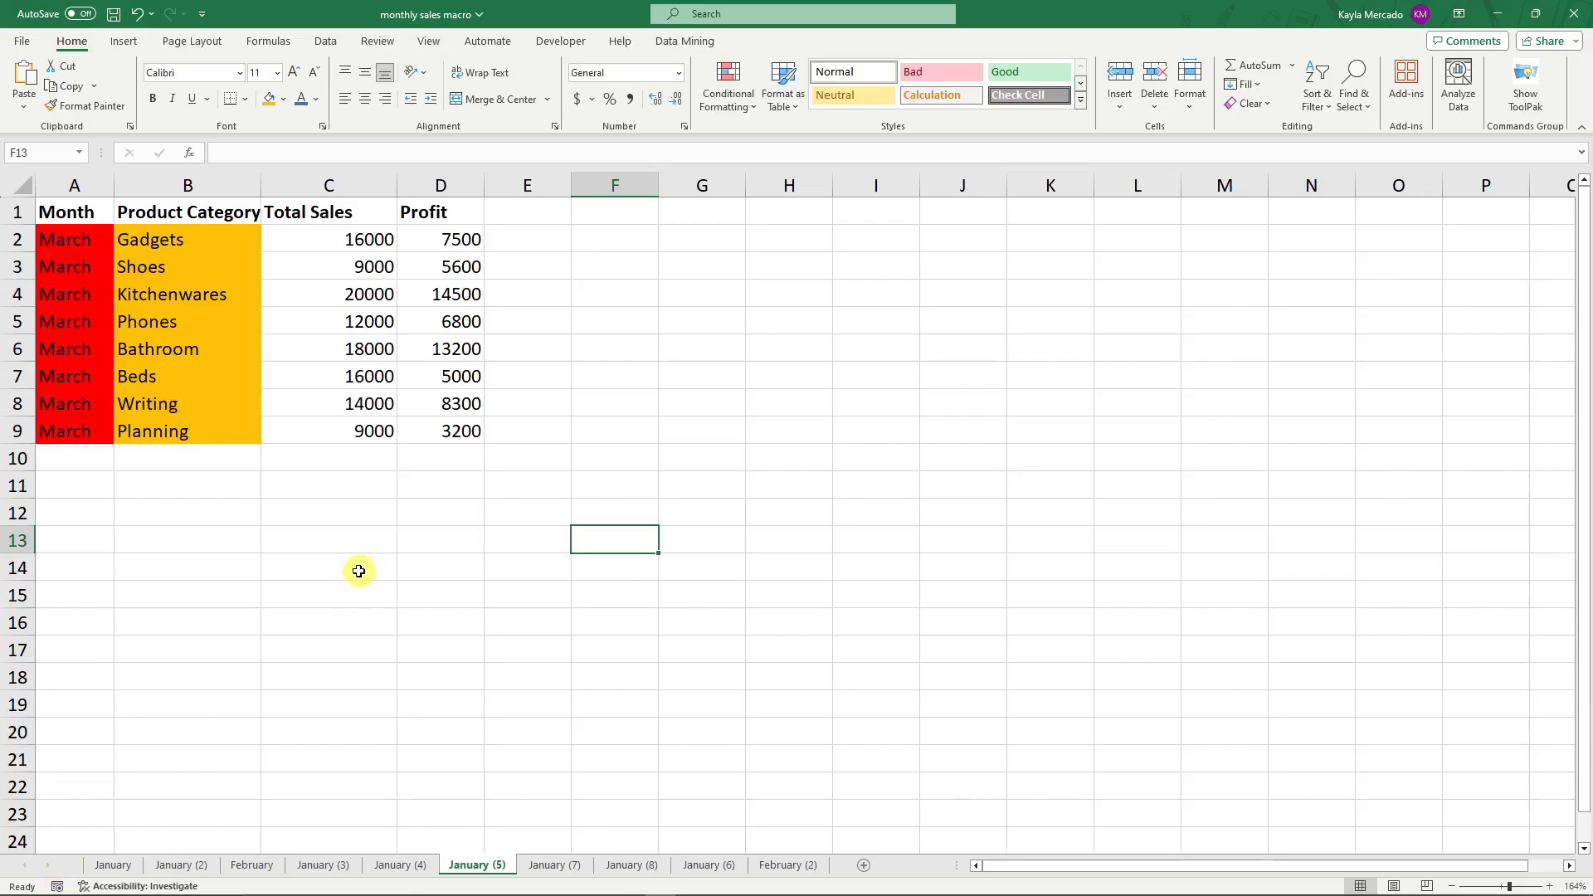
On the January (7) sheet, draw a form control button over about F3:I6 and assign the ActionButton macro to it.
click(554, 867)
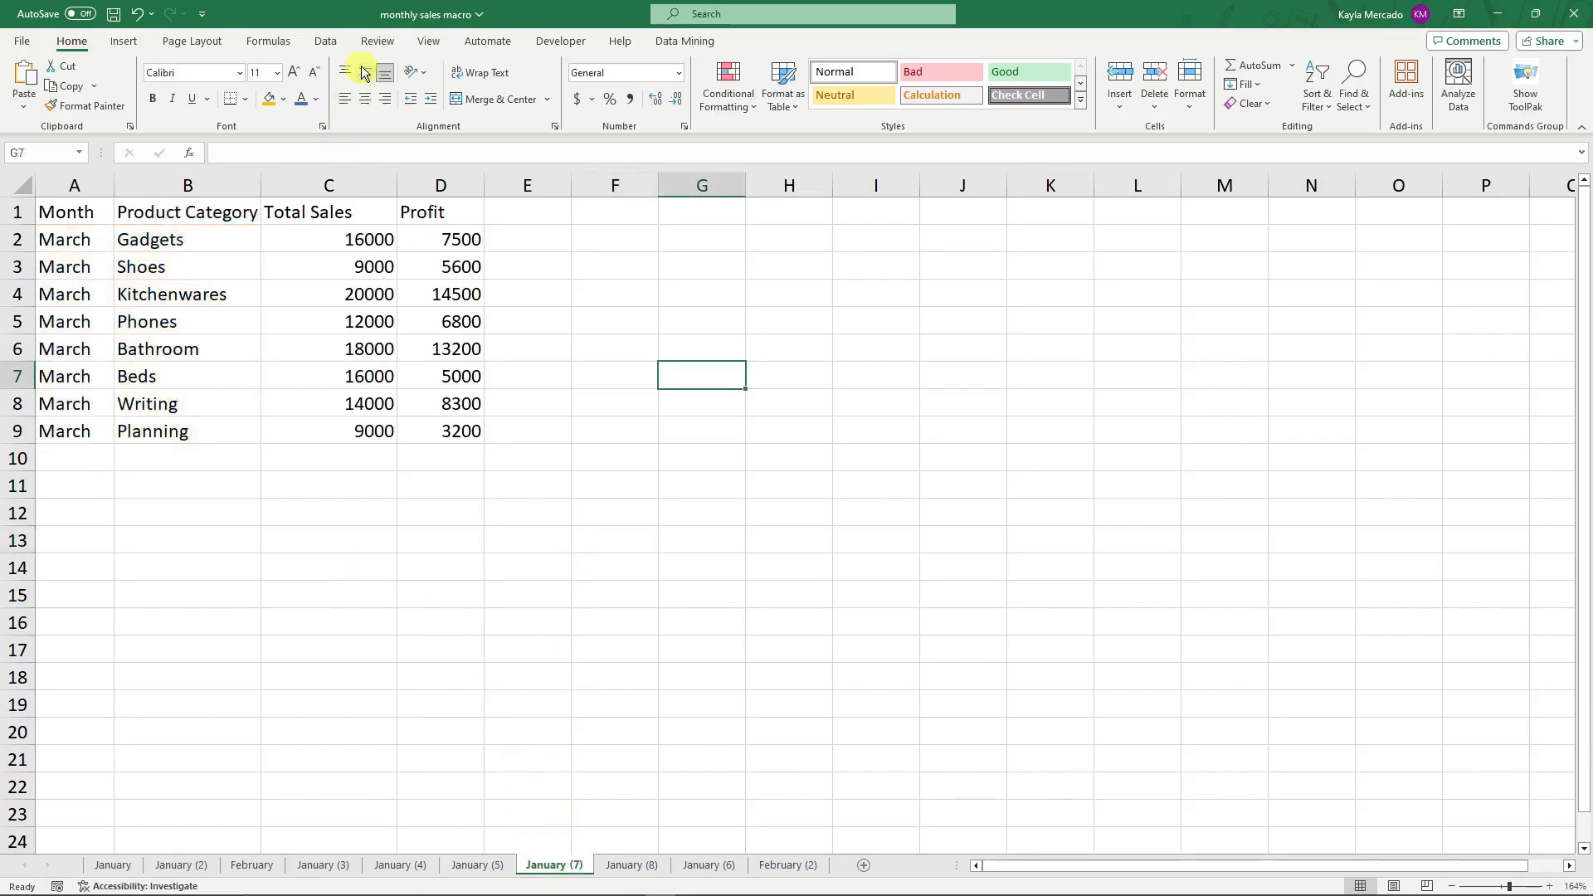
click(576, 41)
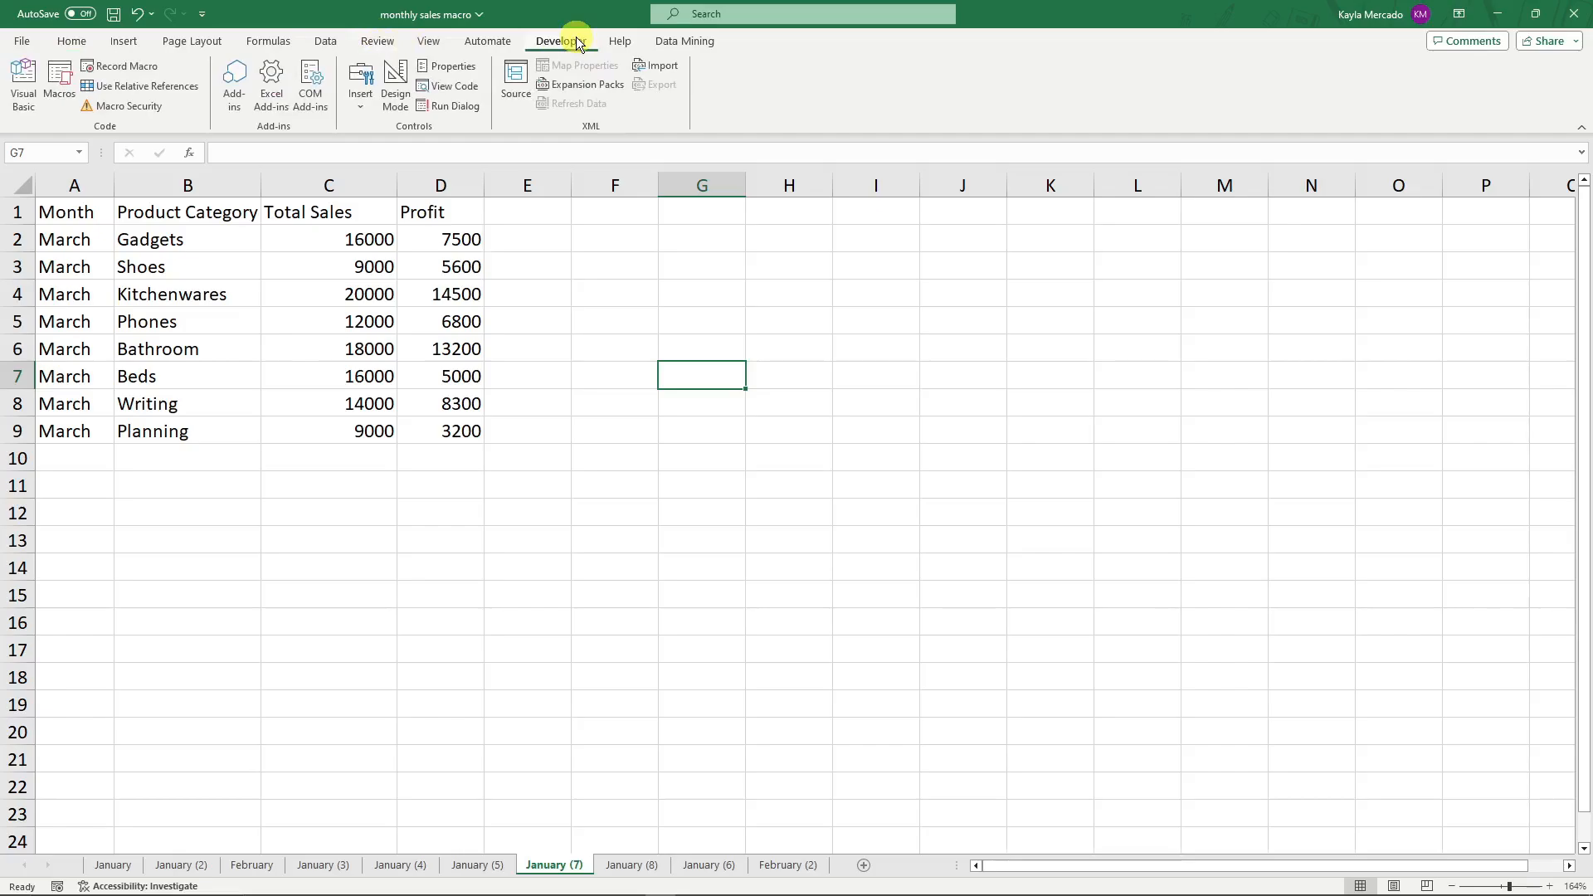
click(362, 87)
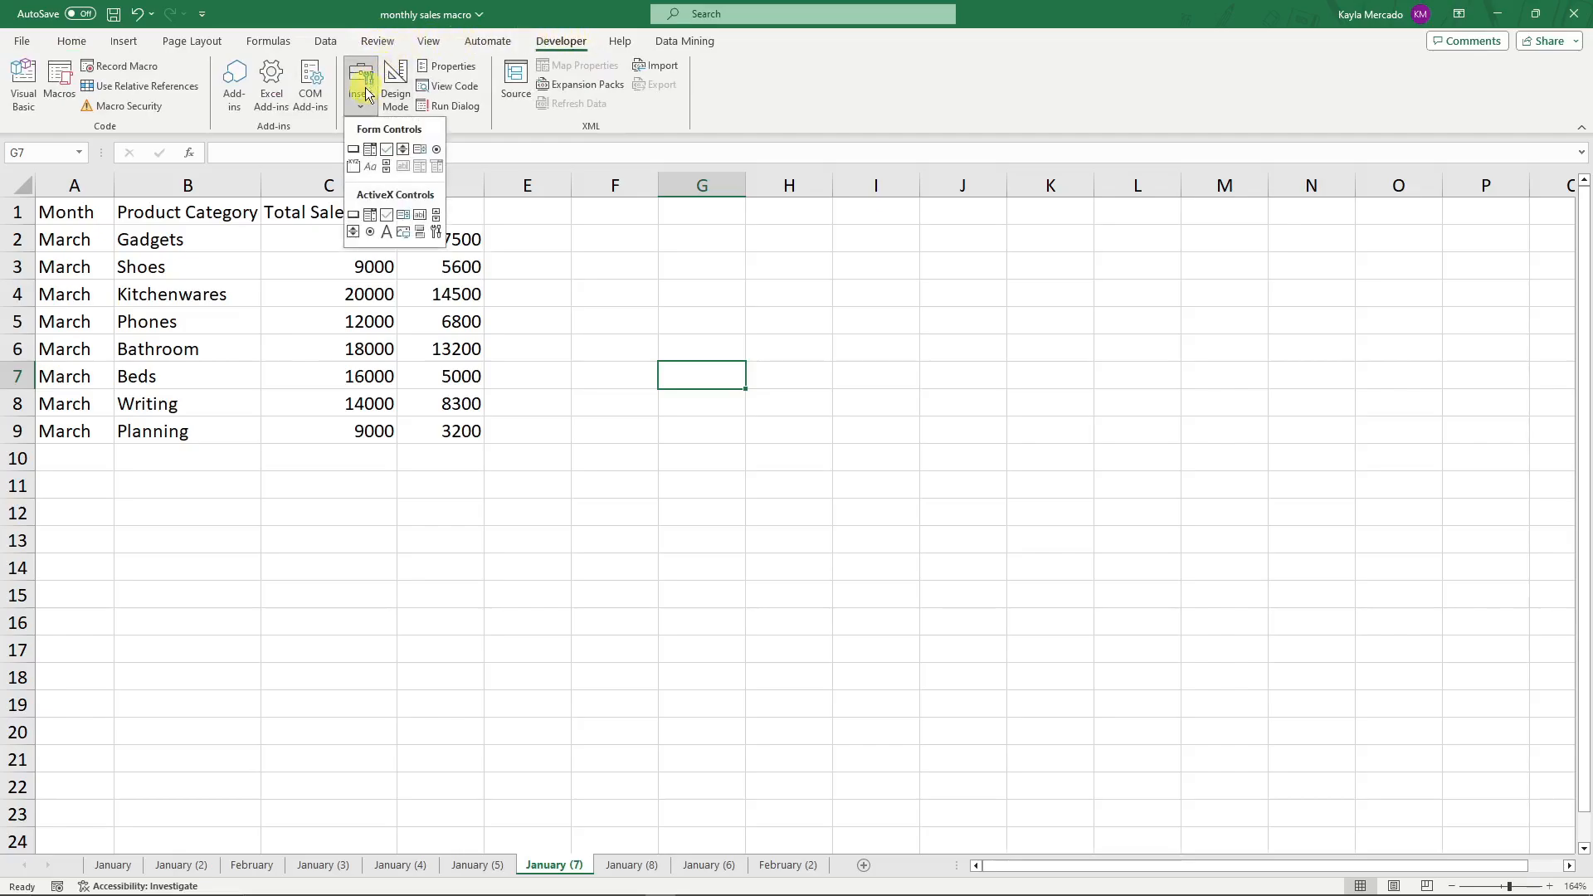
click(352, 148)
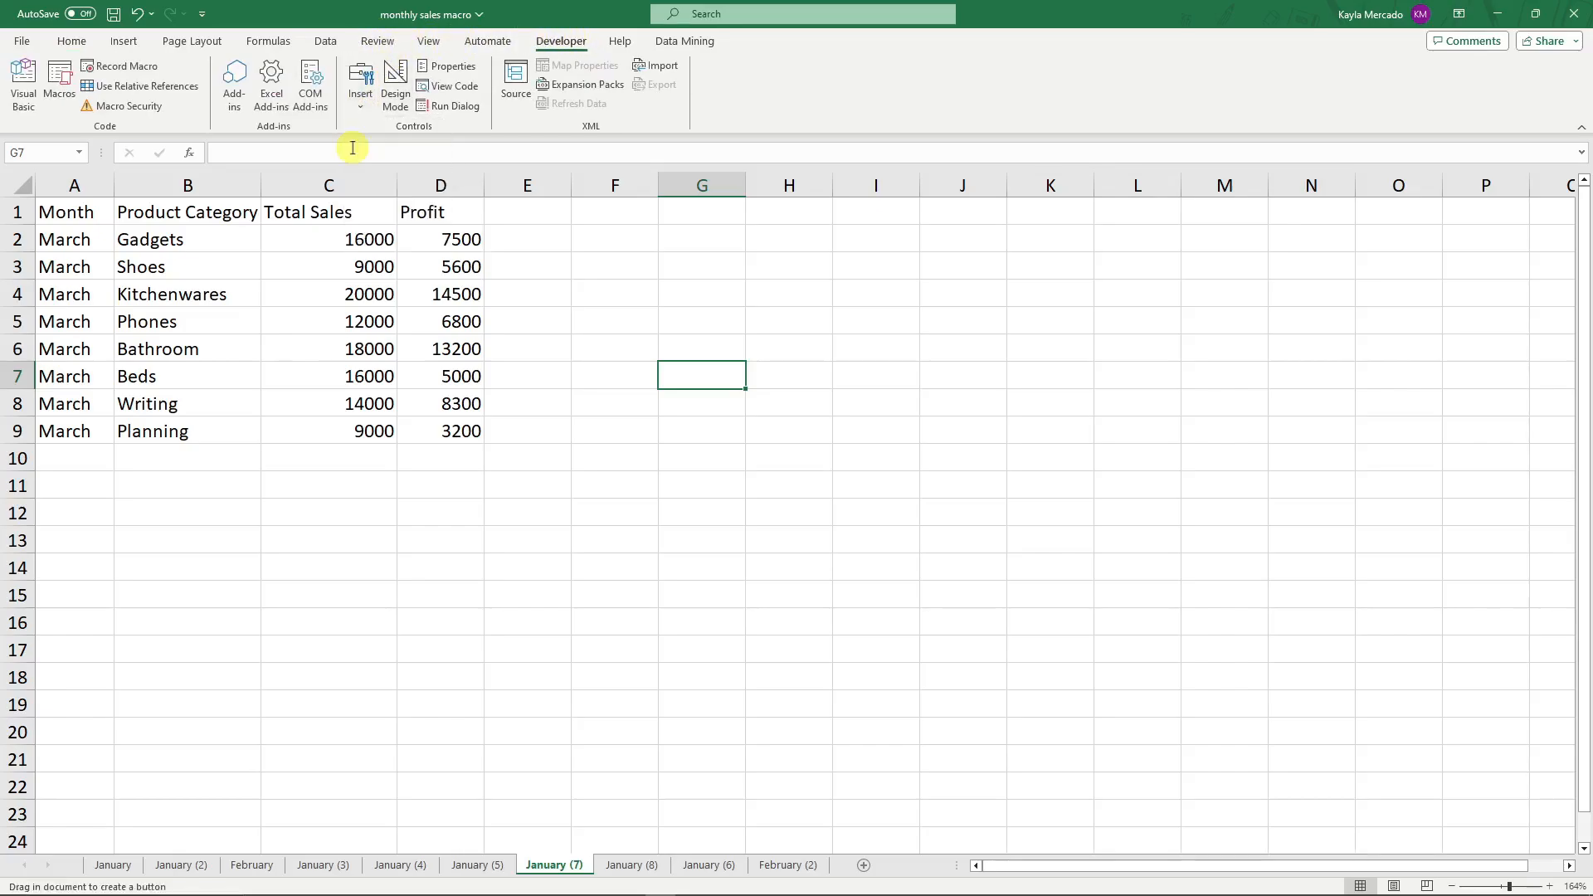
drag(577, 270, 894, 378)
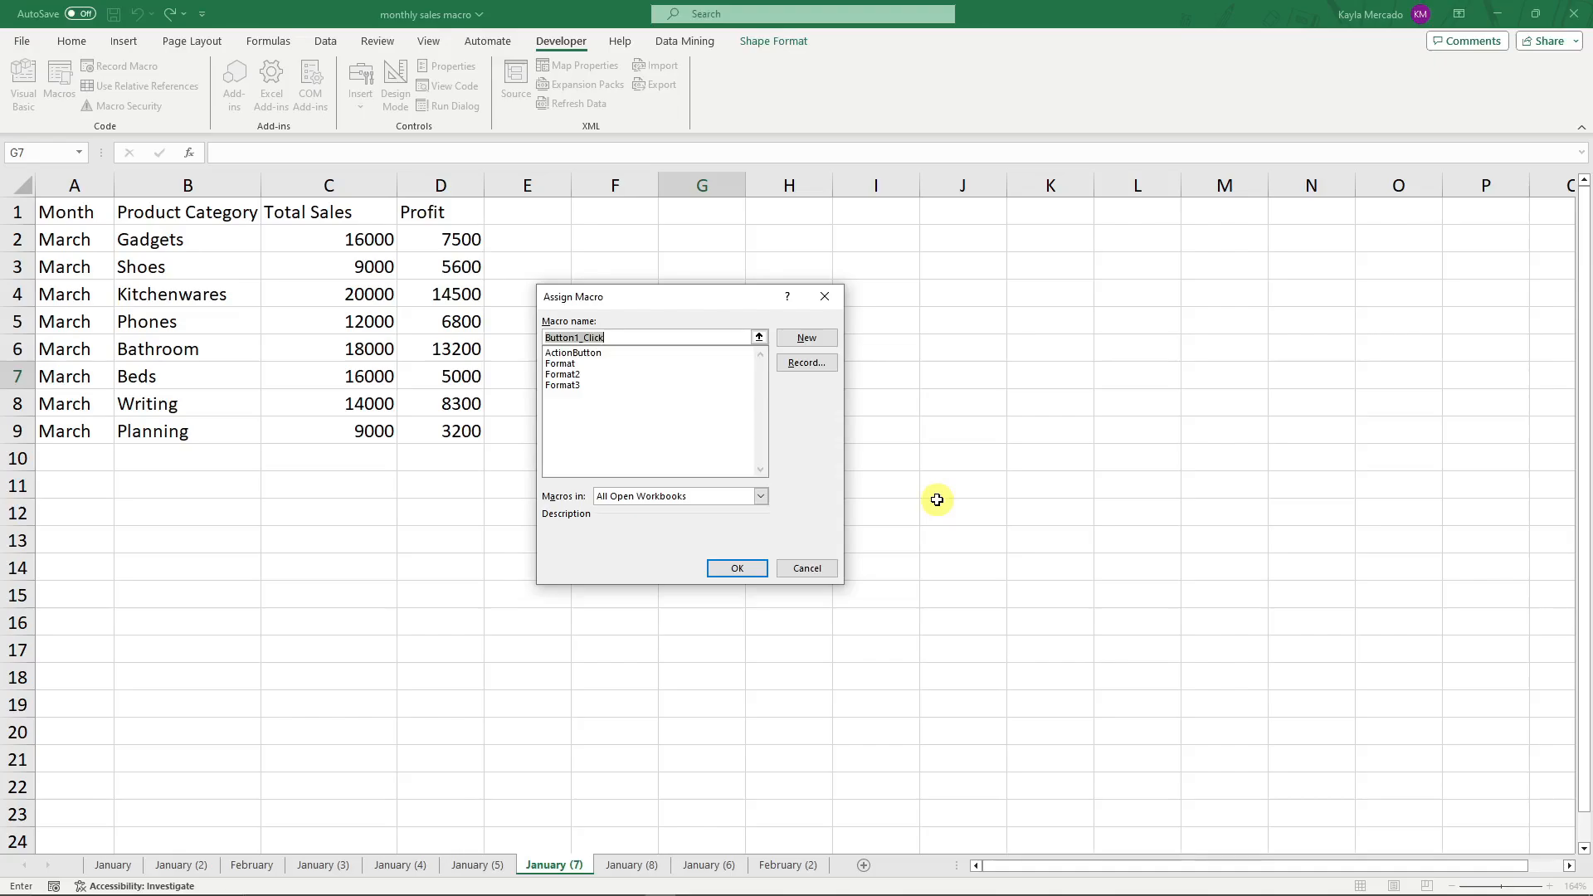
click(594, 353)
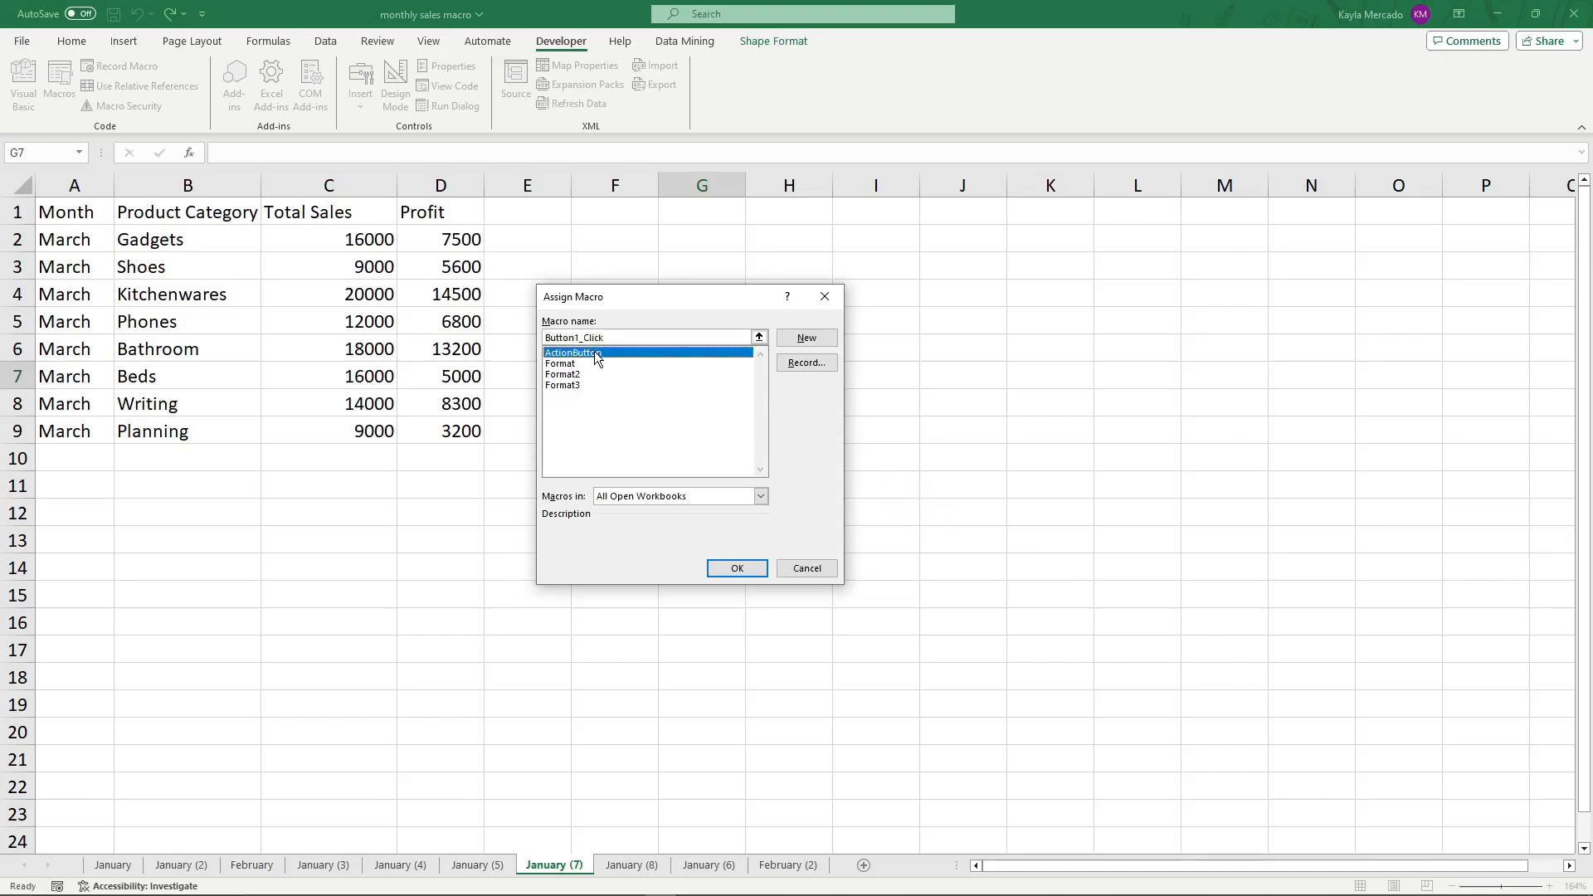
click(728, 569)
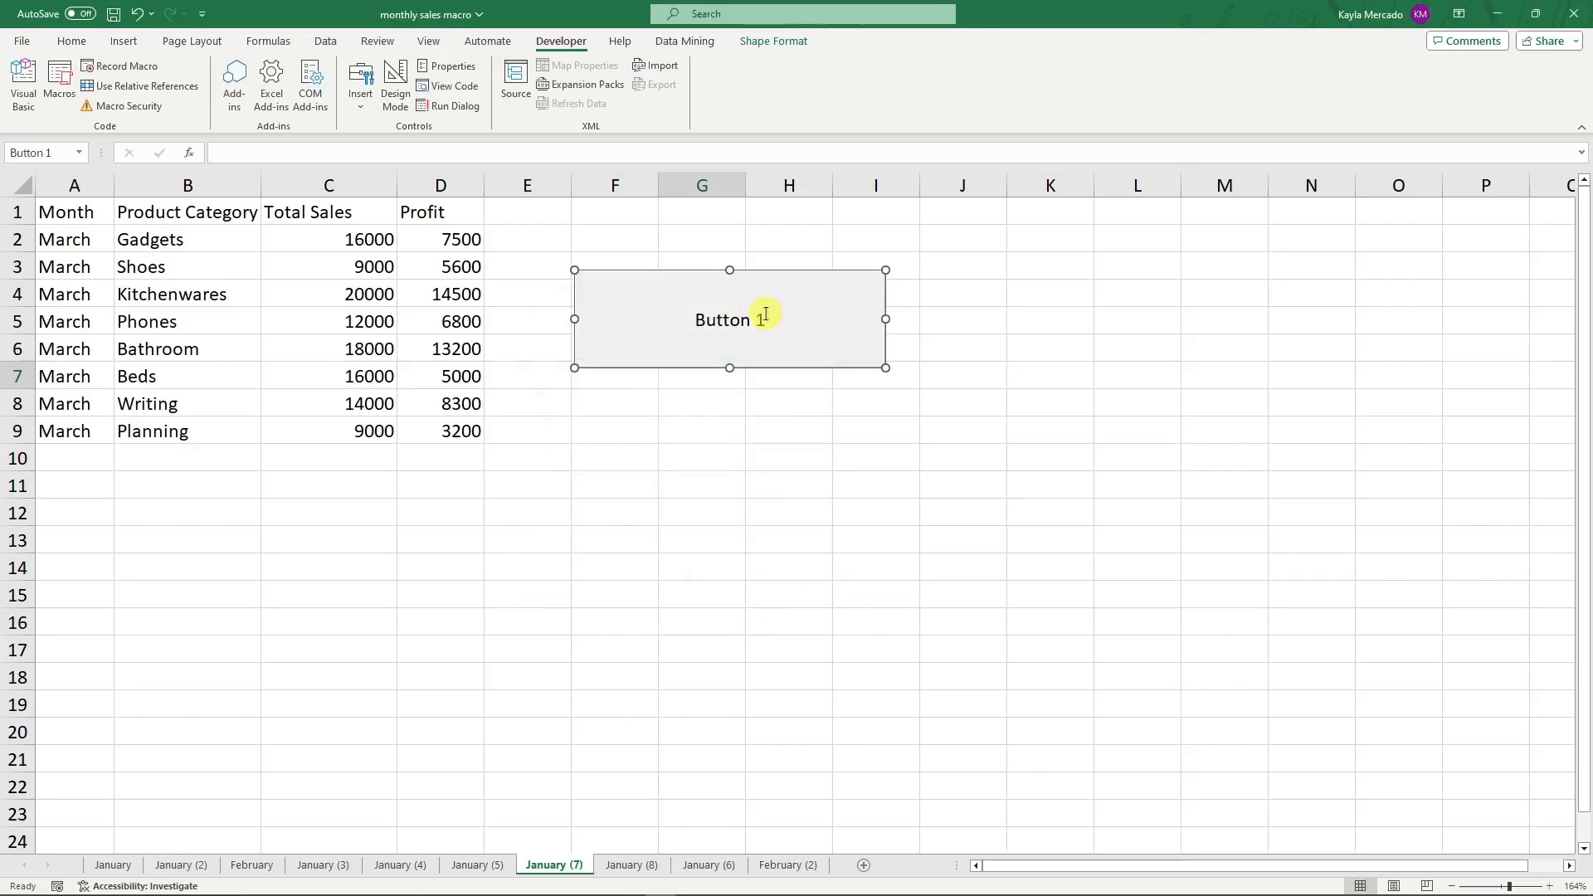
Change the new button's label to "Action Button".
click(716, 318)
key(BackSpace)
key(BackSpace)
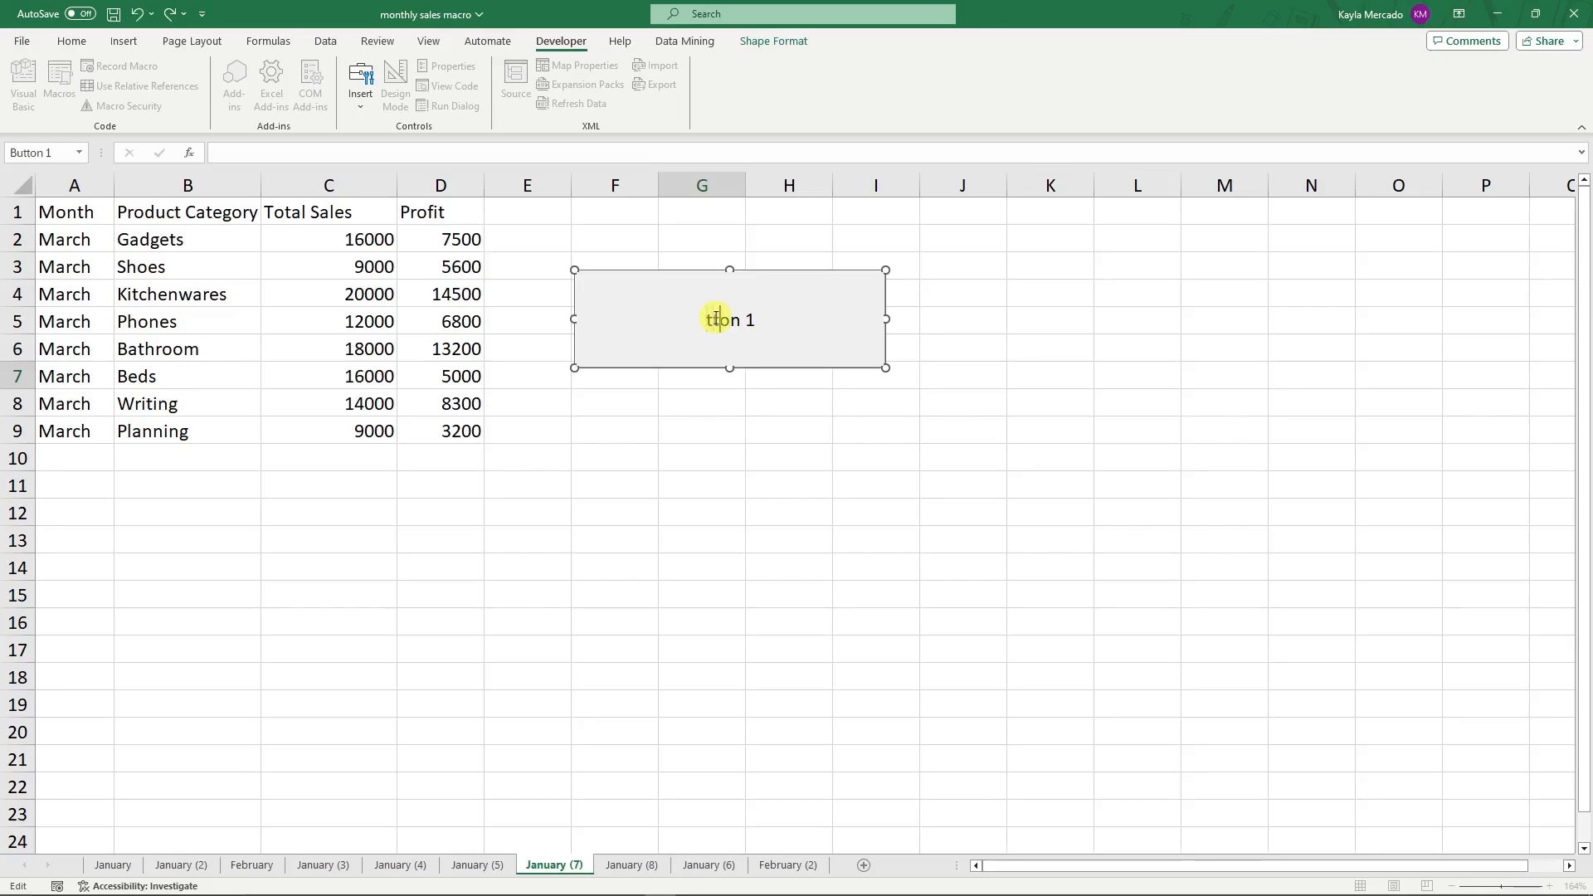
key(End)
key(BackSpace)
key(BackSpace)
key(BackSpace)
key(BackSpace)
key(BackSpace)
key(BackSpace)
text(AC)
key(BackSpace)
text(ction Button)
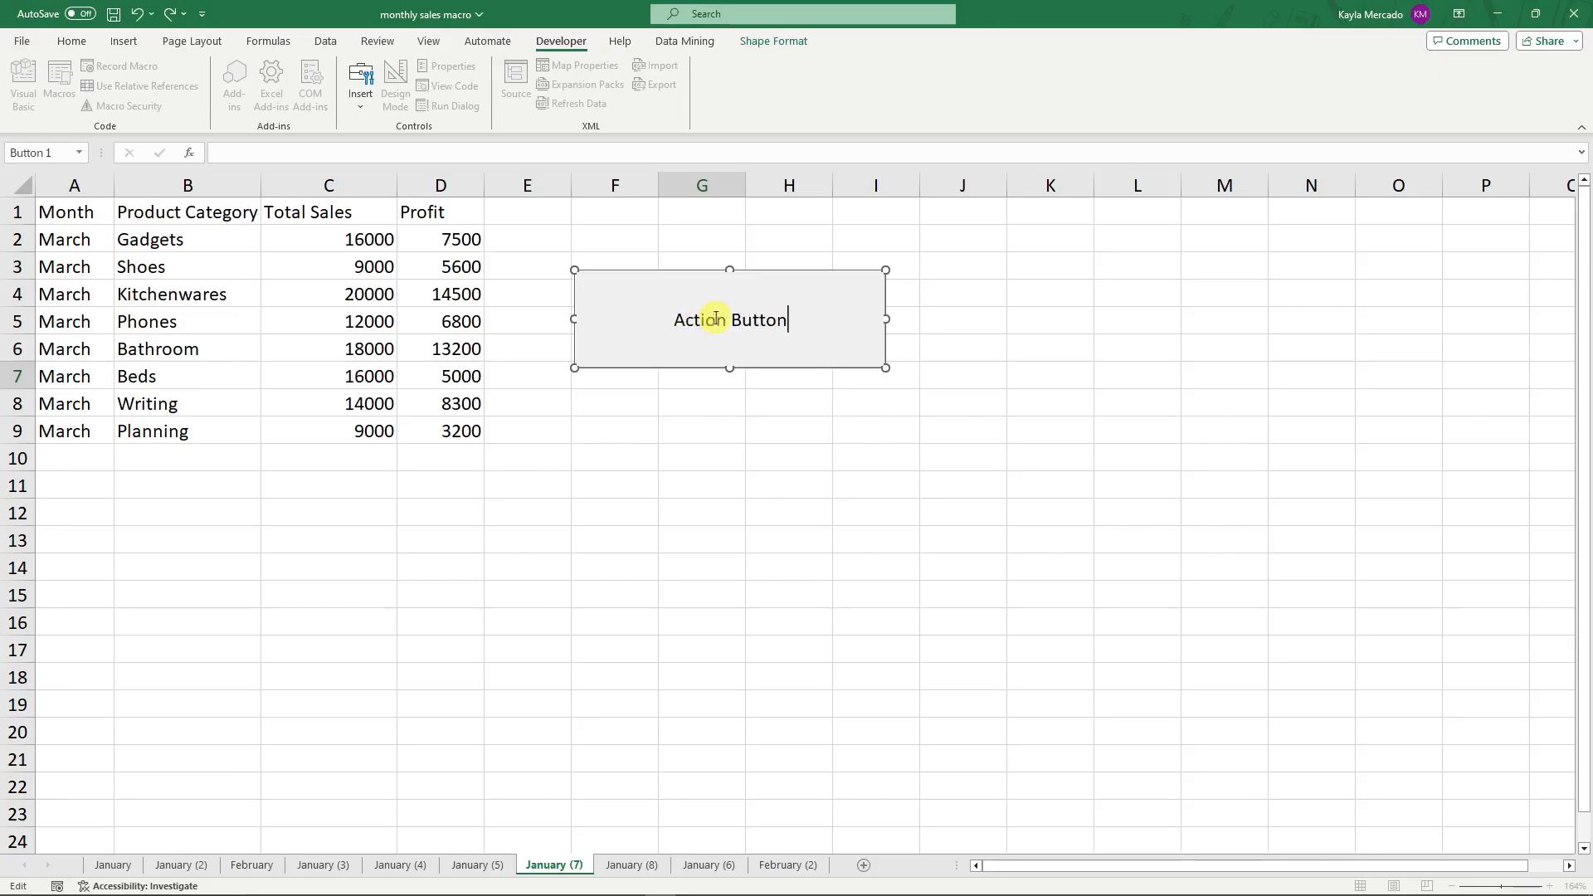
click(948, 449)
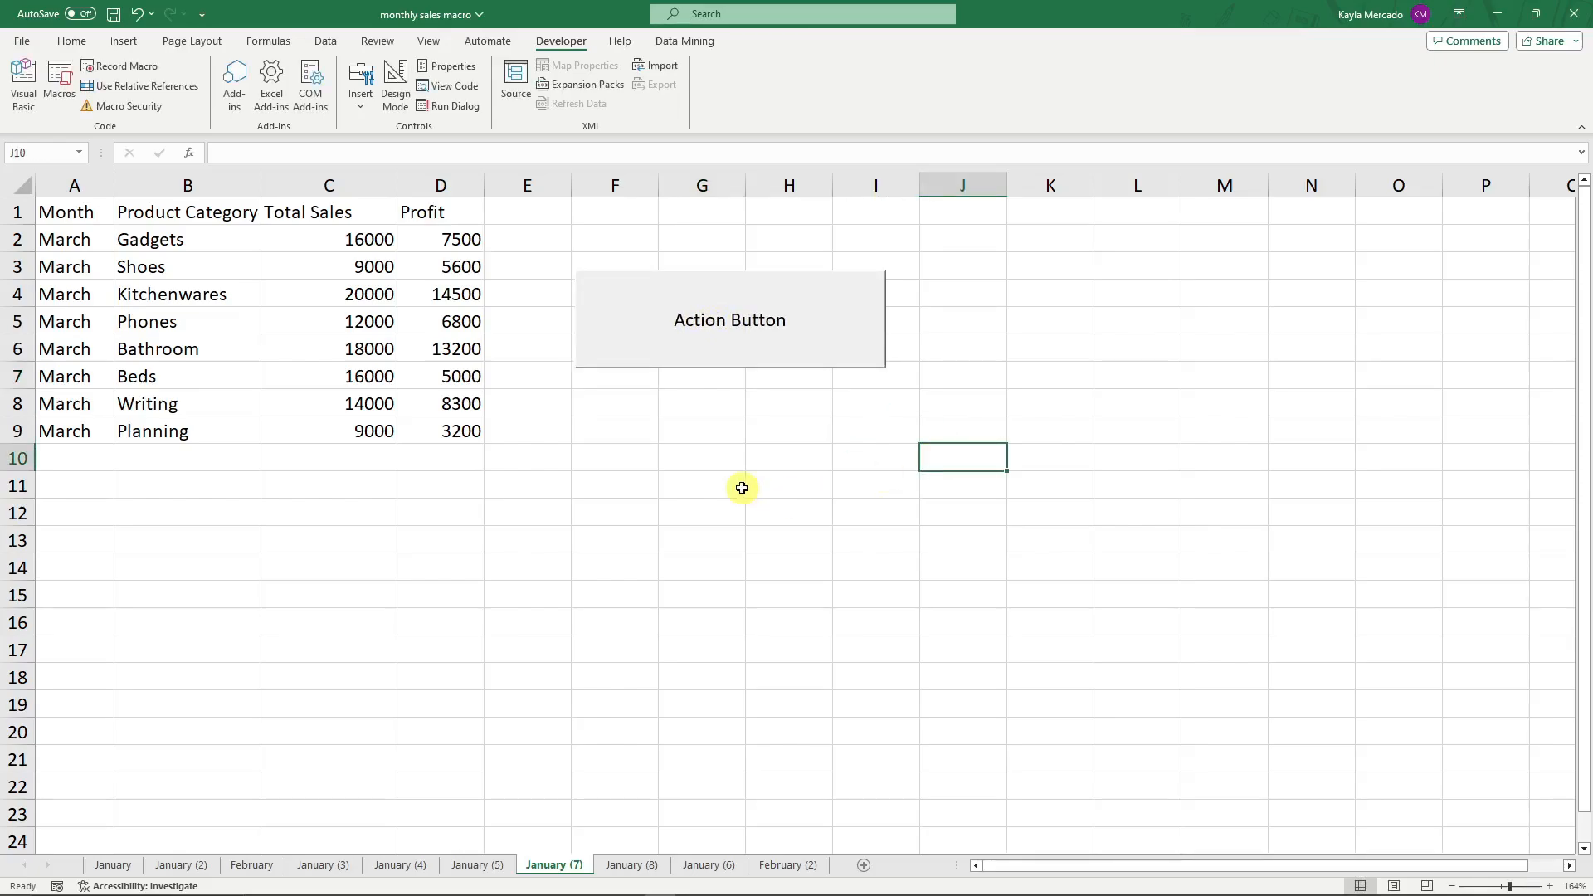
Run the ActionButton macro on the January (7) sheet with the new button, and once more from the macro list.
click(728, 326)
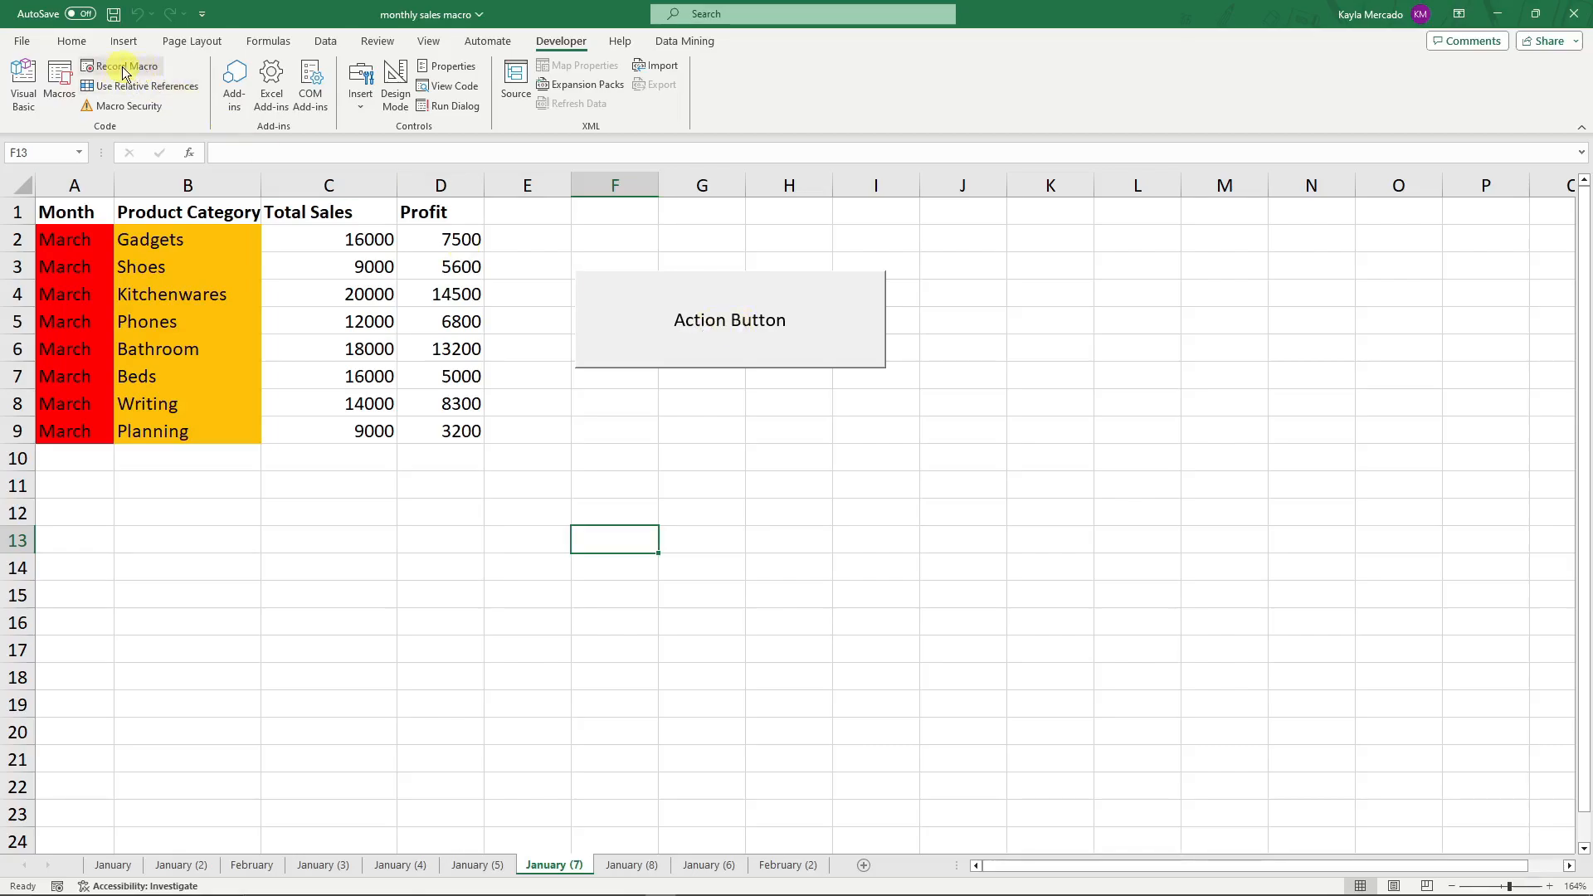
click(59, 79)
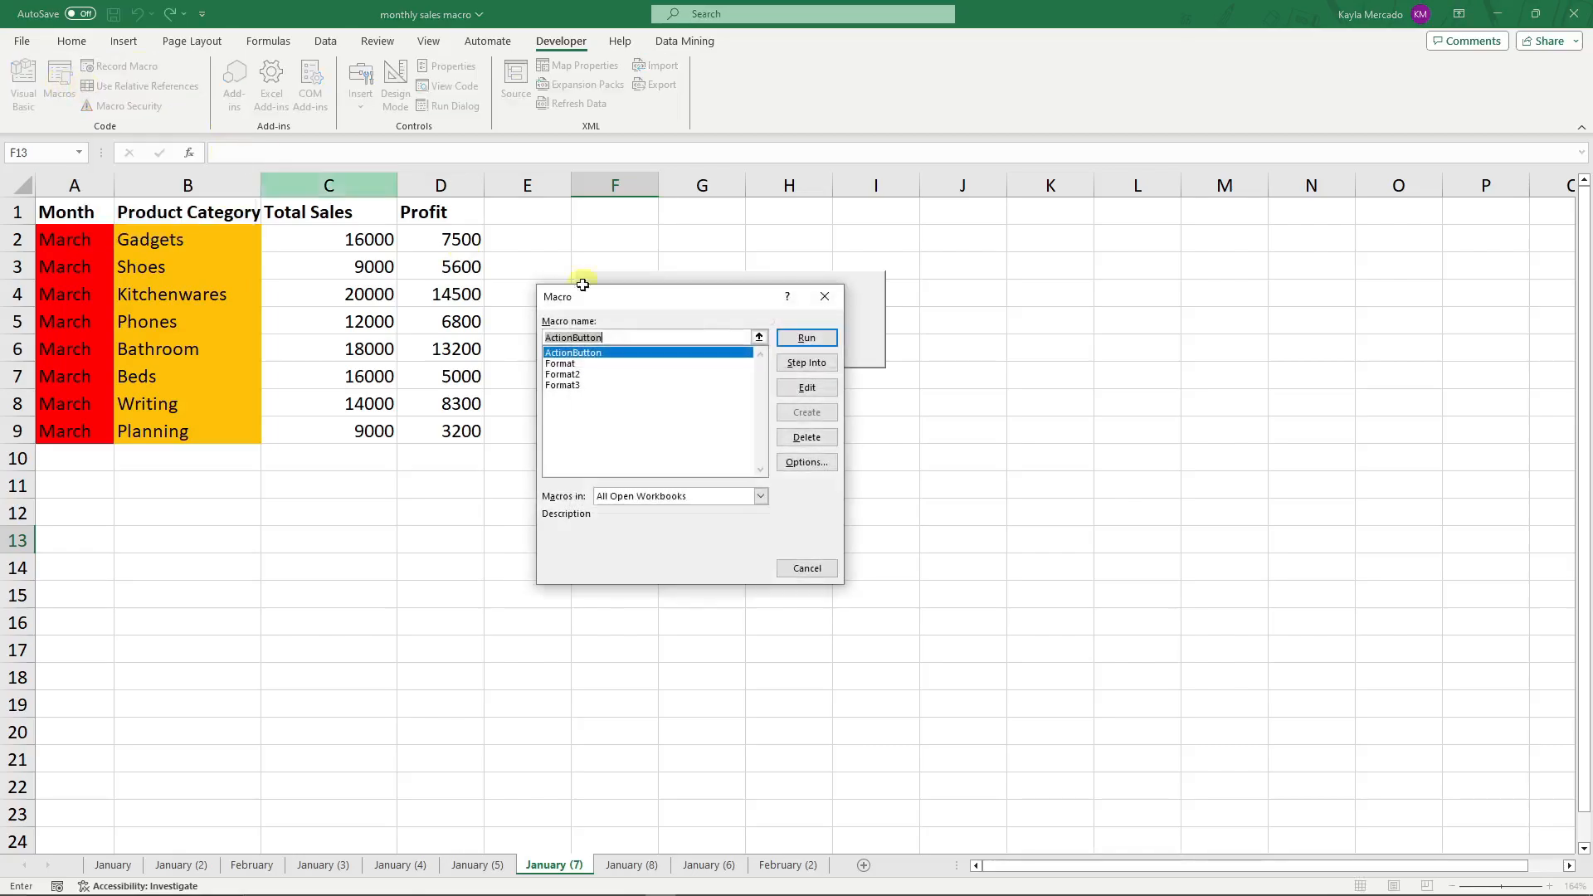
click(810, 339)
click(874, 443)
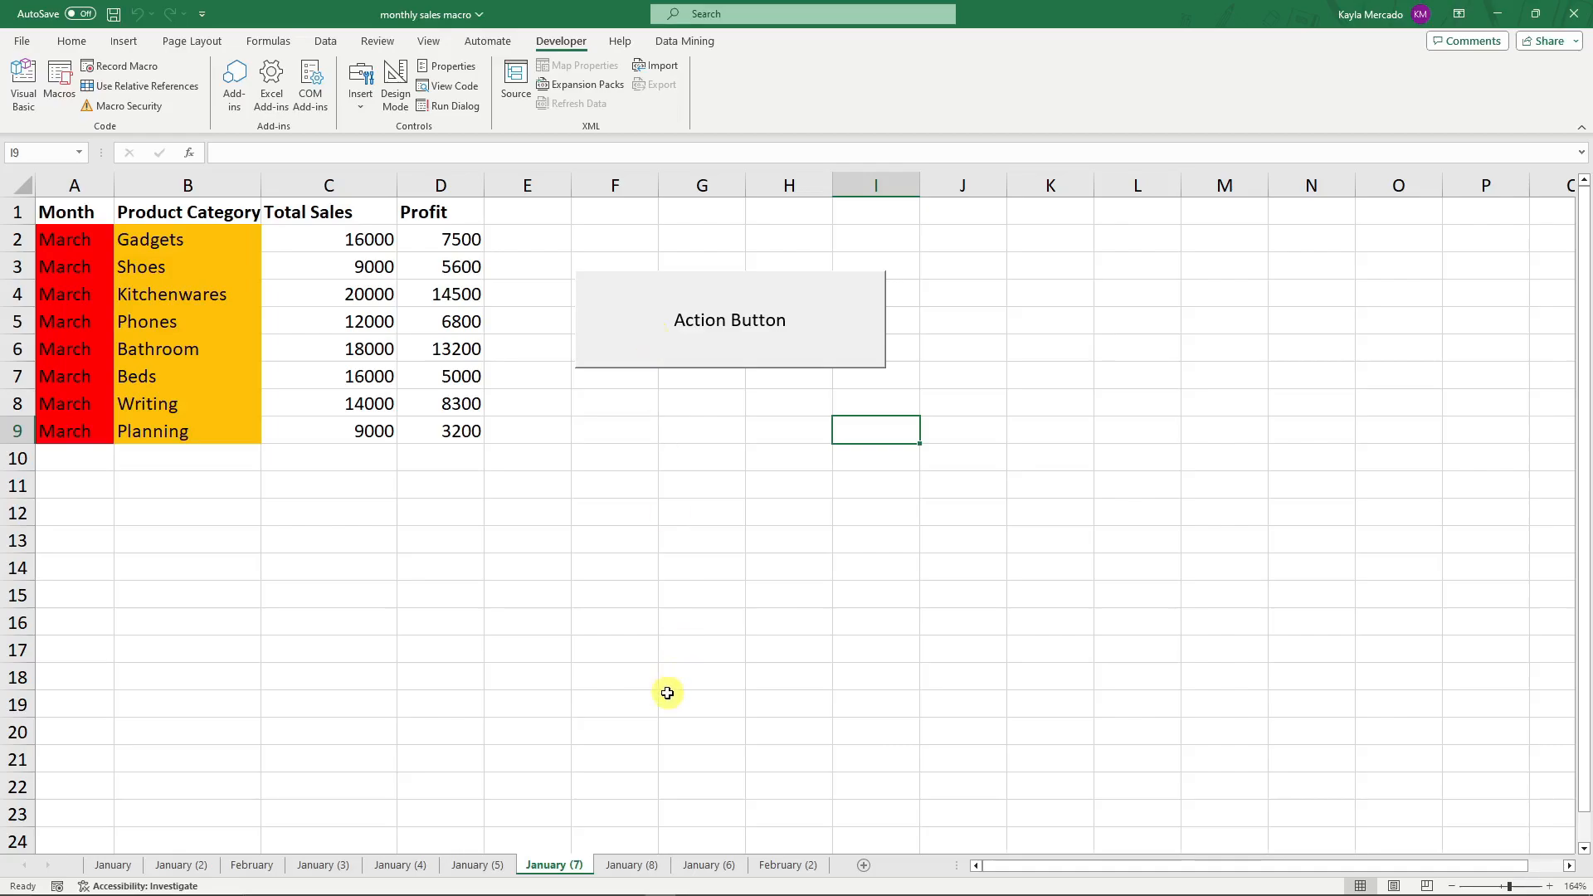
Start recording a macro named CHART, stored in this workbook, on the January (8) sheet.
click(632, 864)
click(431, 494)
click(521, 558)
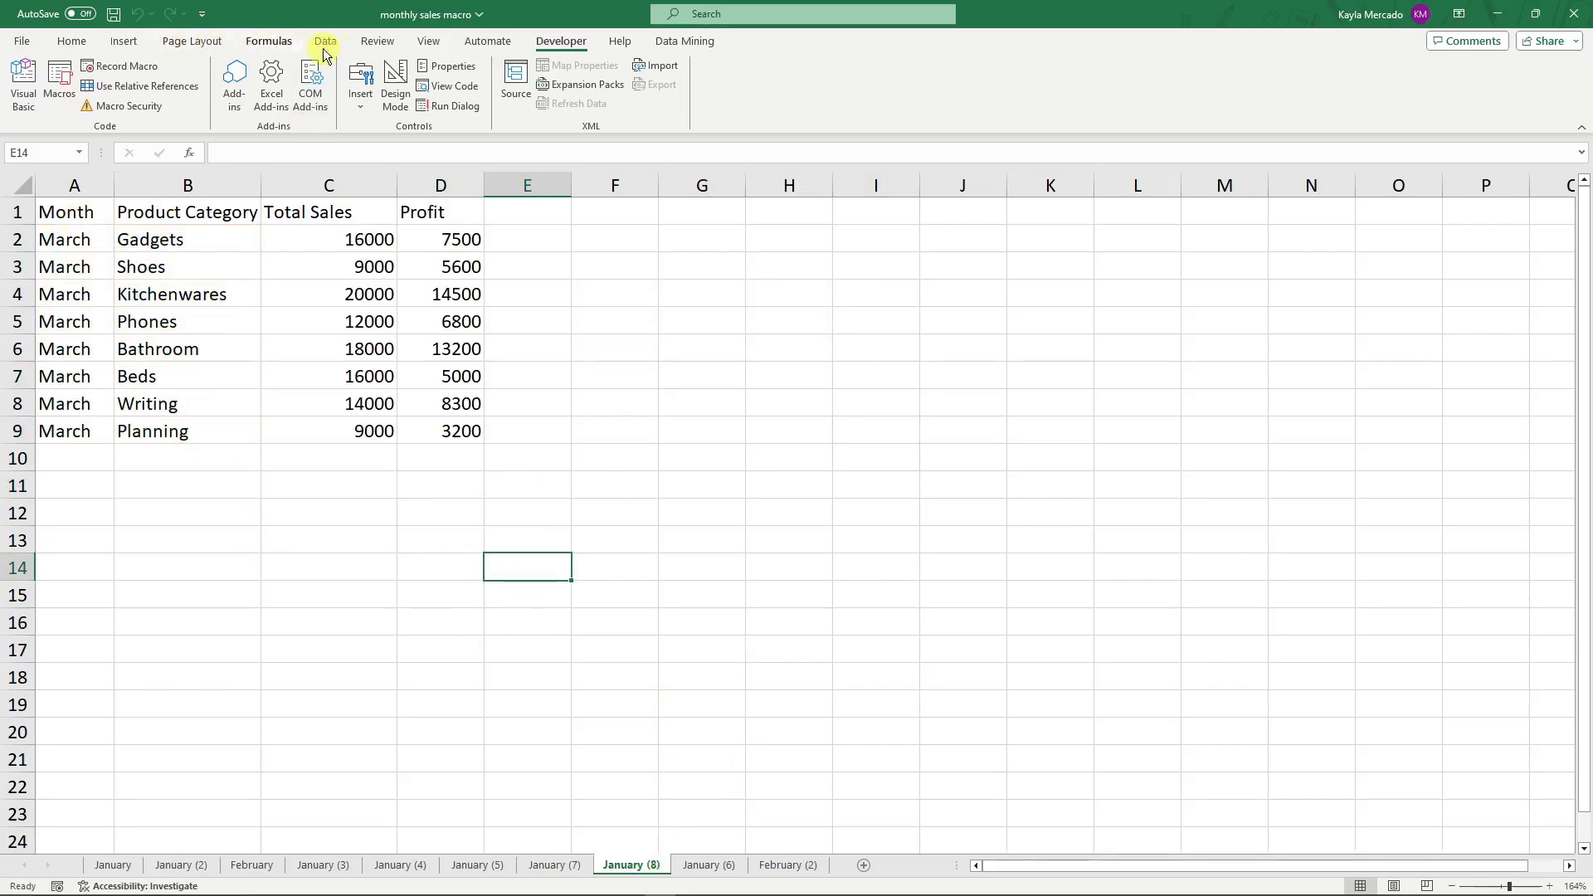
click(125, 65)
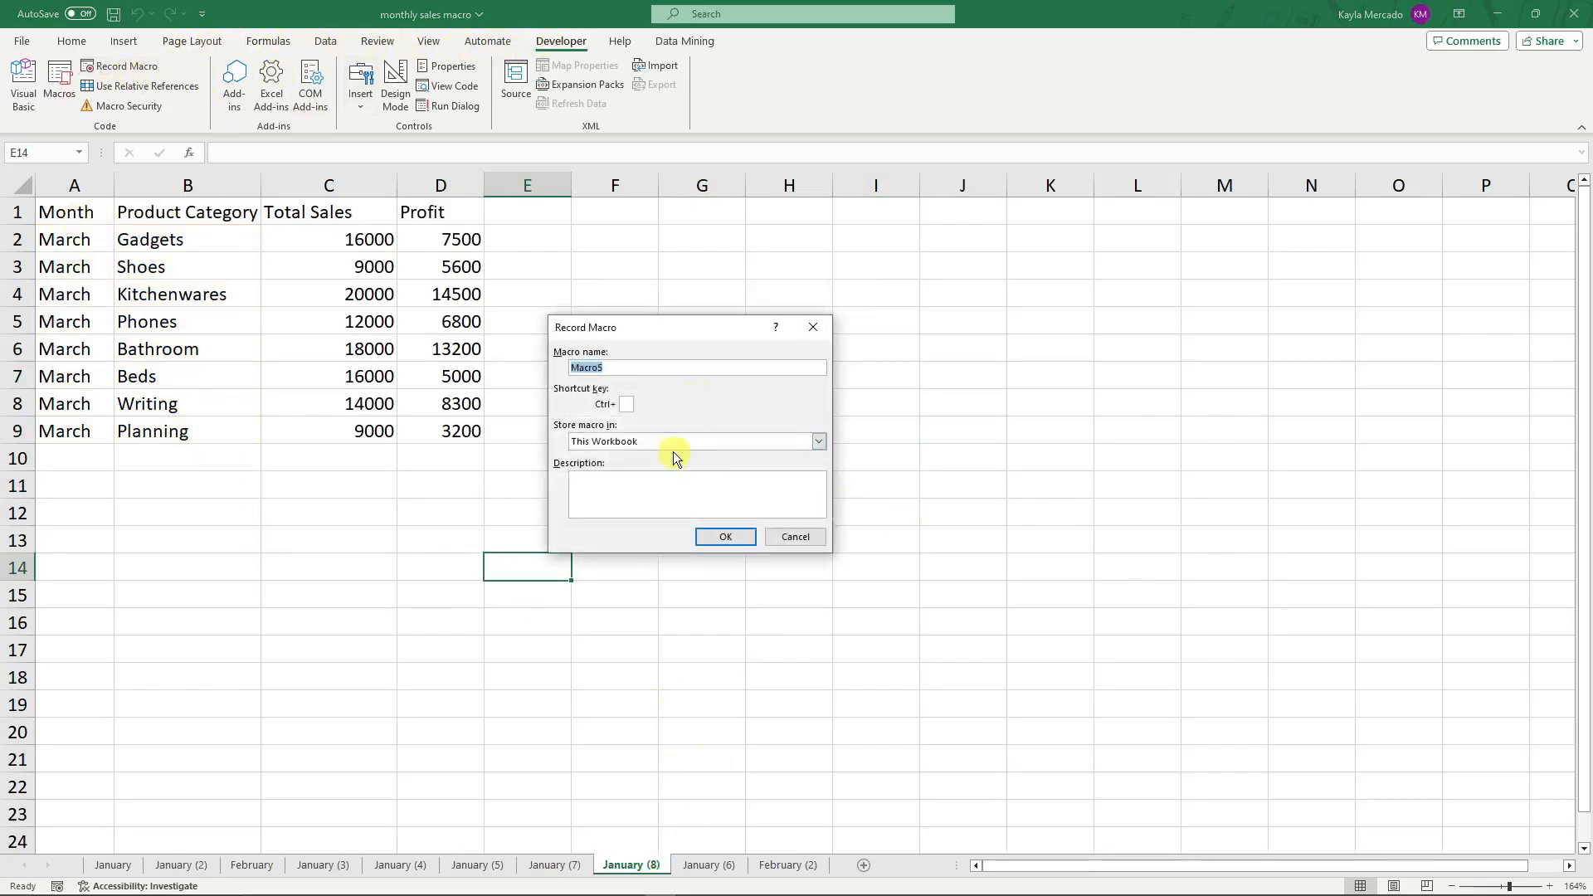
text(CHART)
click(730, 536)
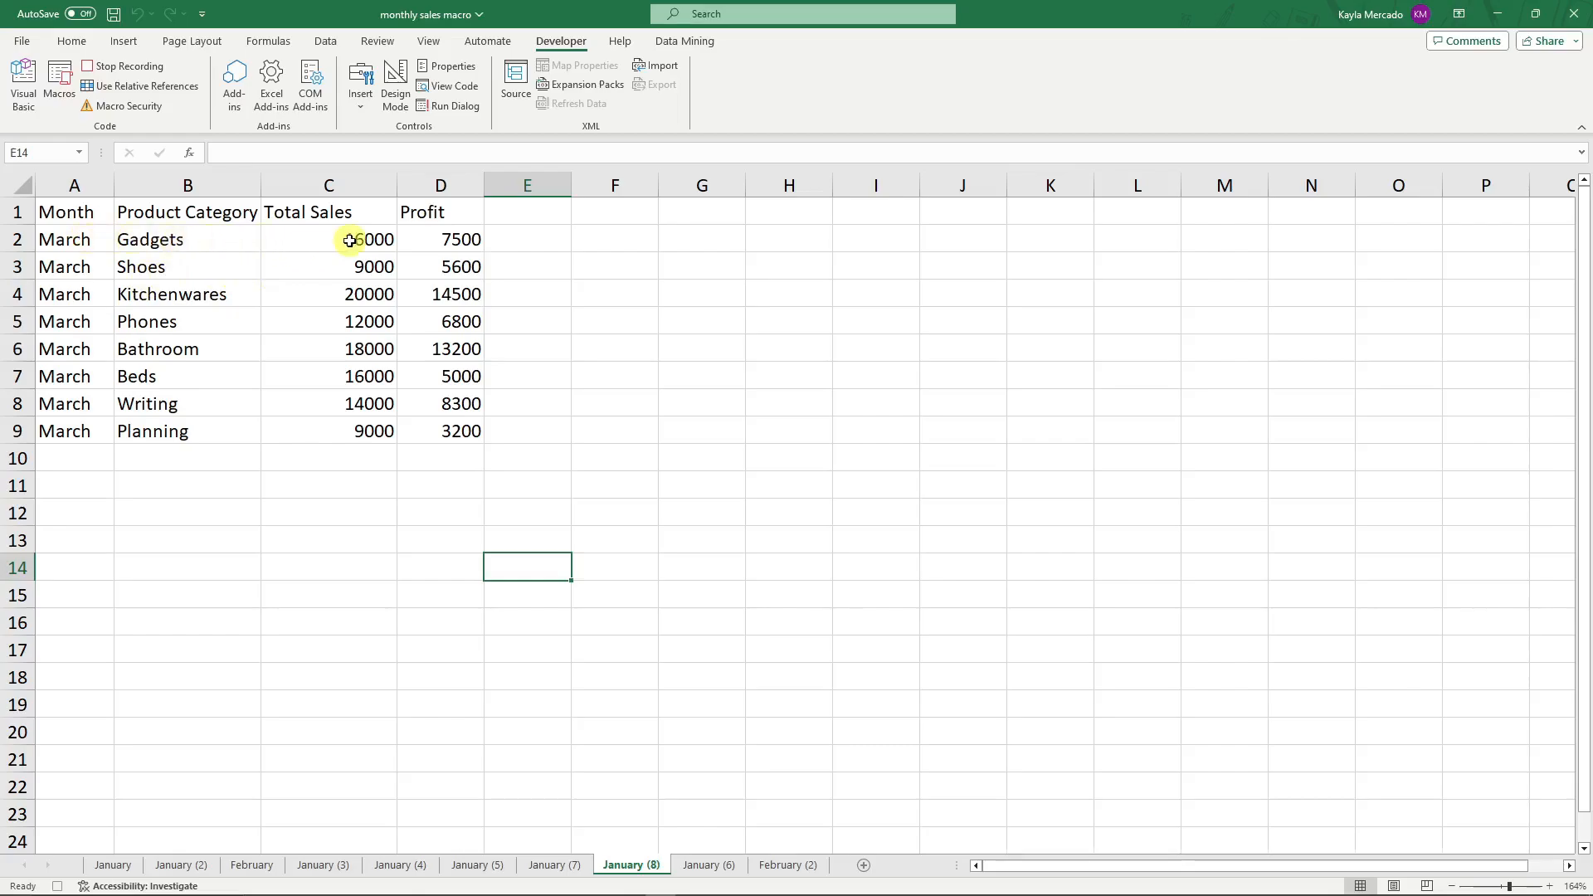
Insert a 2-D stacked column chart from A2:D9 and place it beside the table over about F7:M21.
click(62, 238)
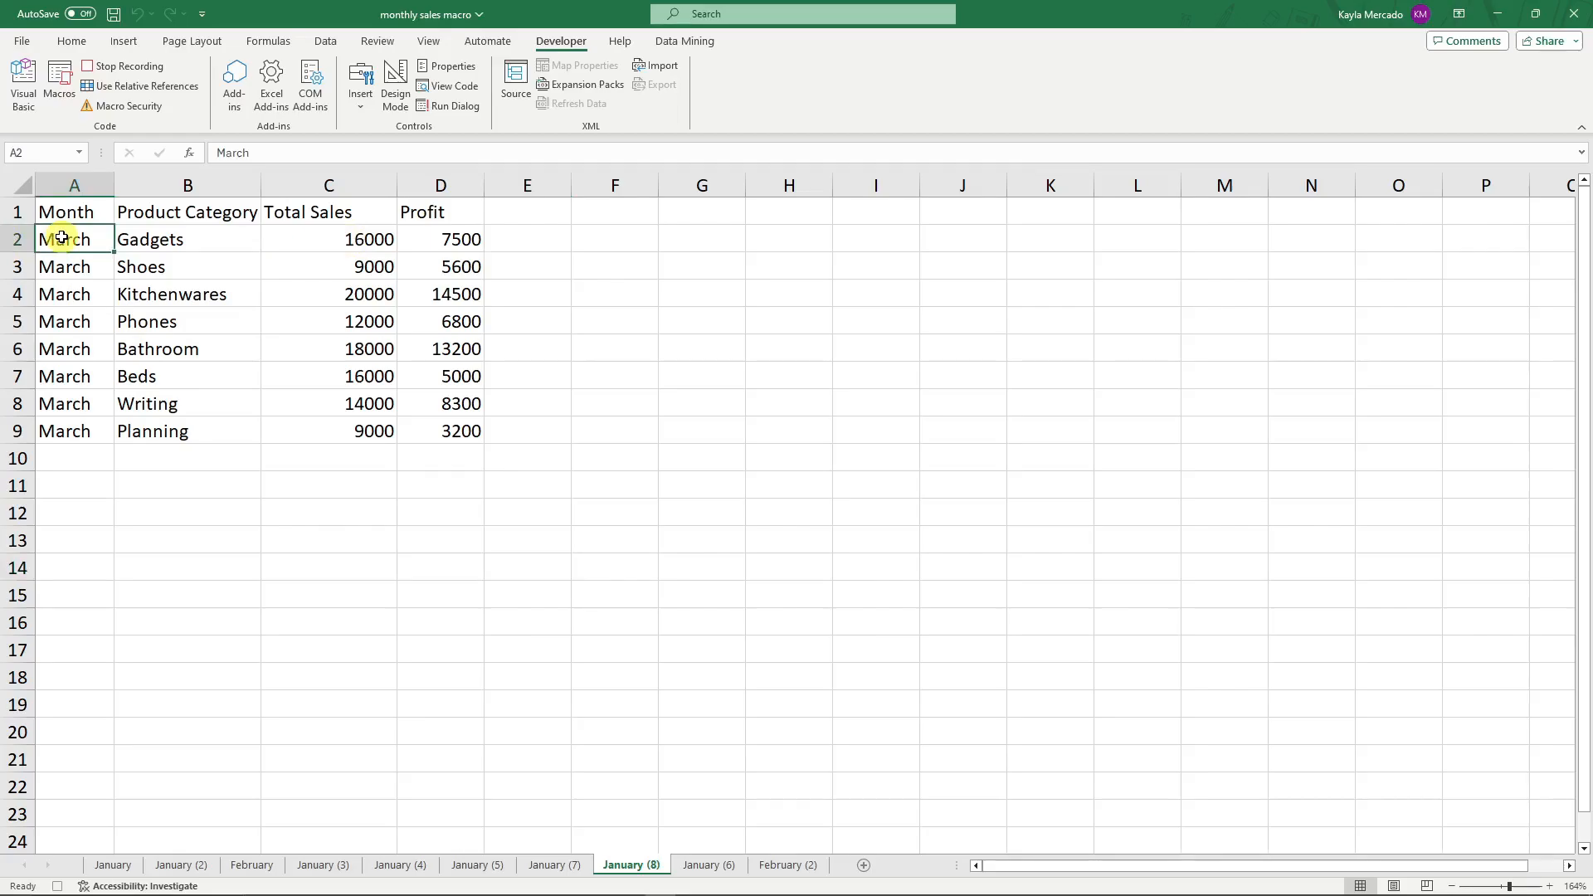
key(ctrl+shift+Down)
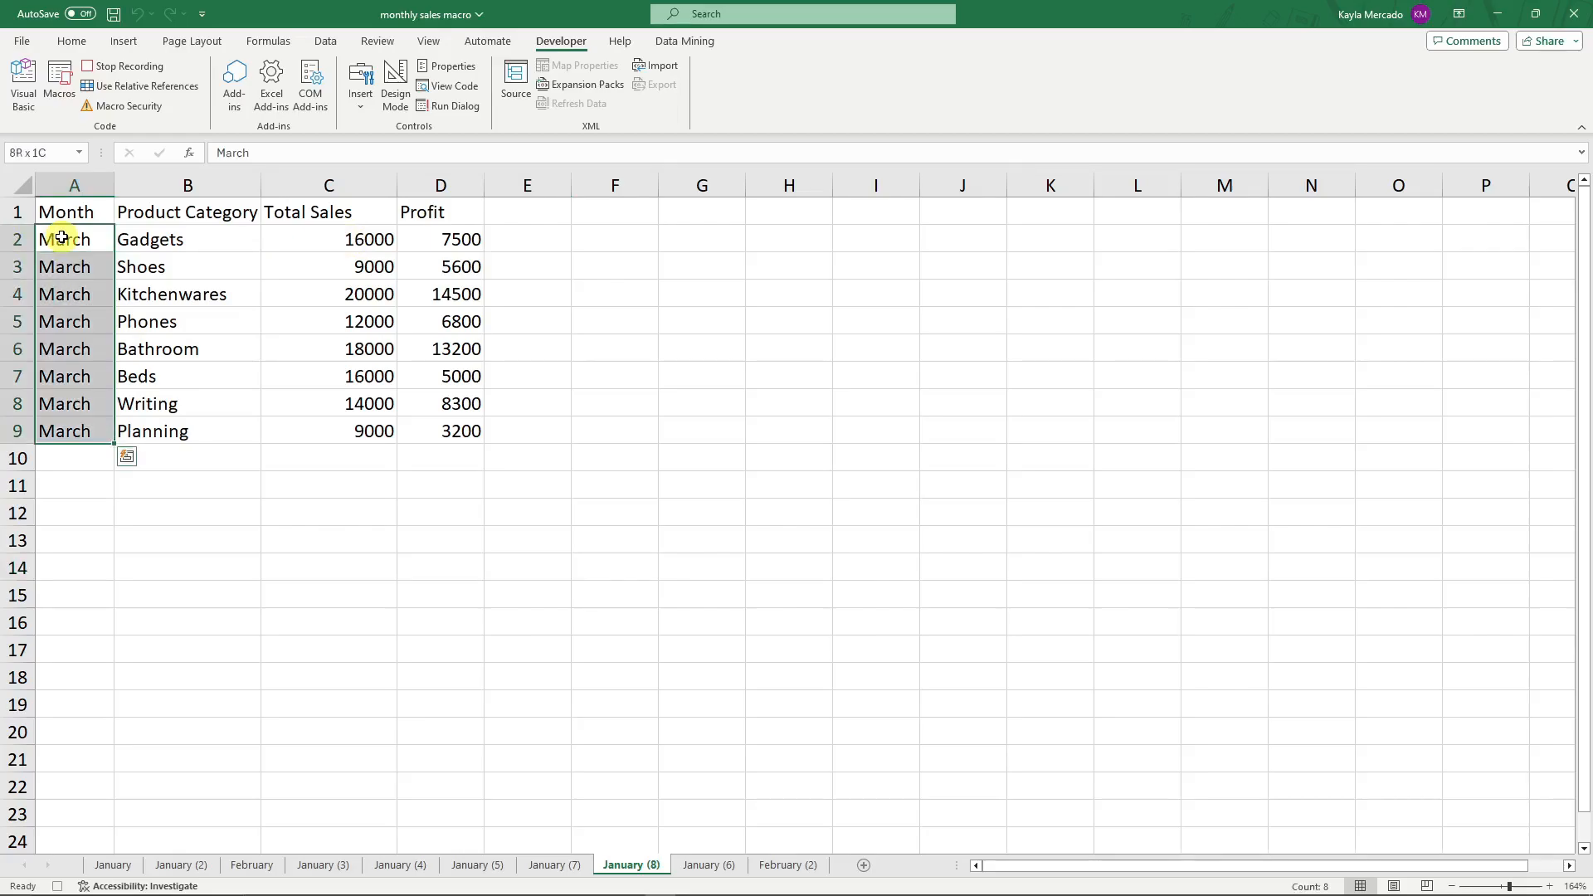
key(ctrl+shift+Right)
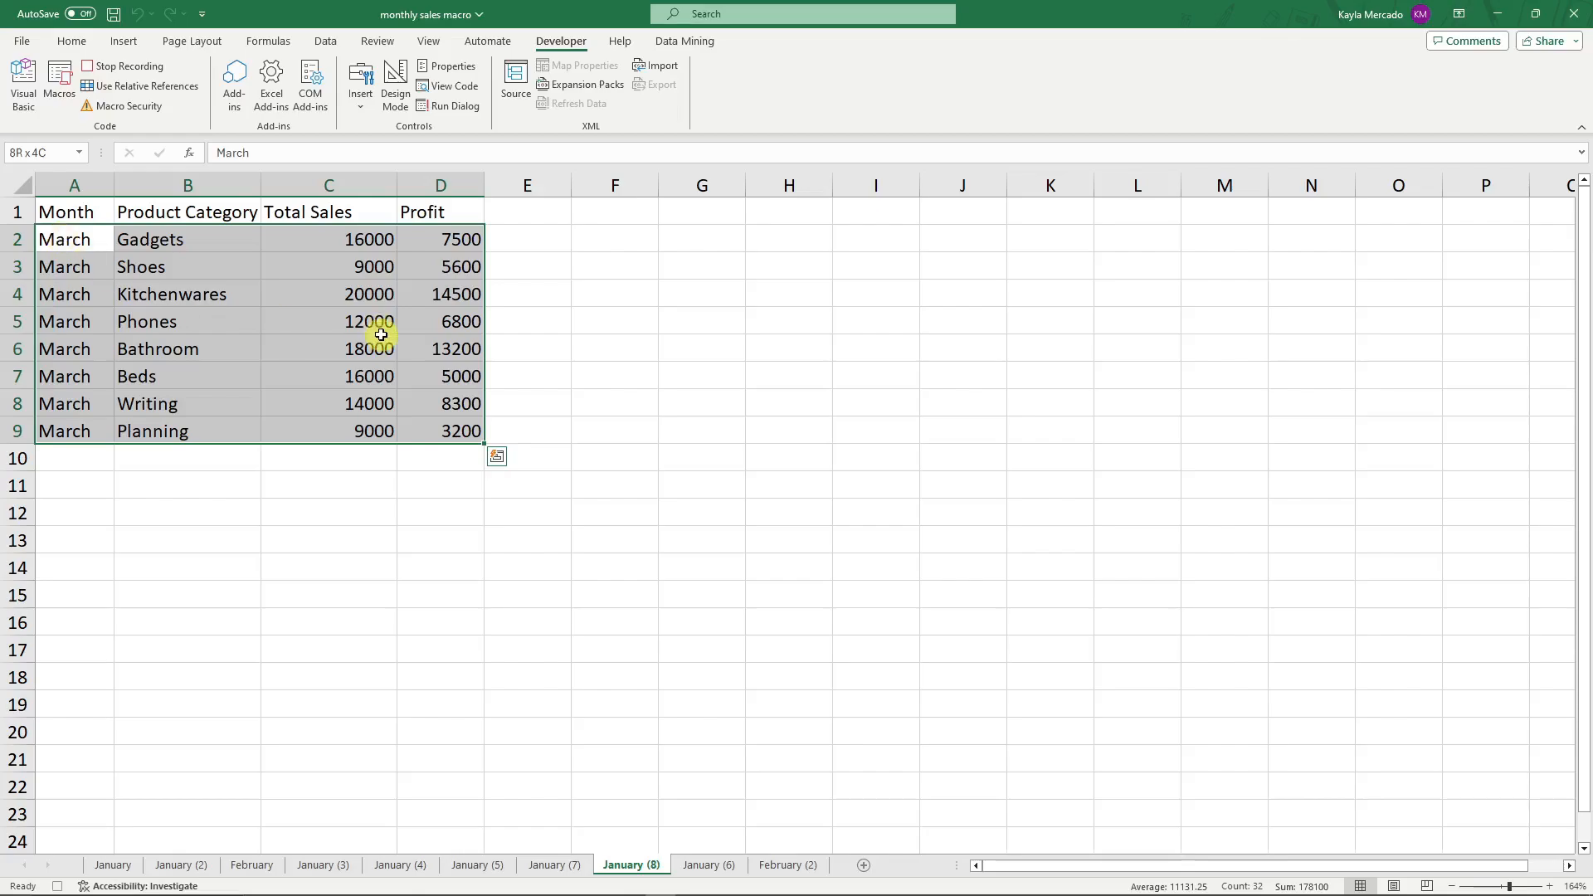
click(126, 40)
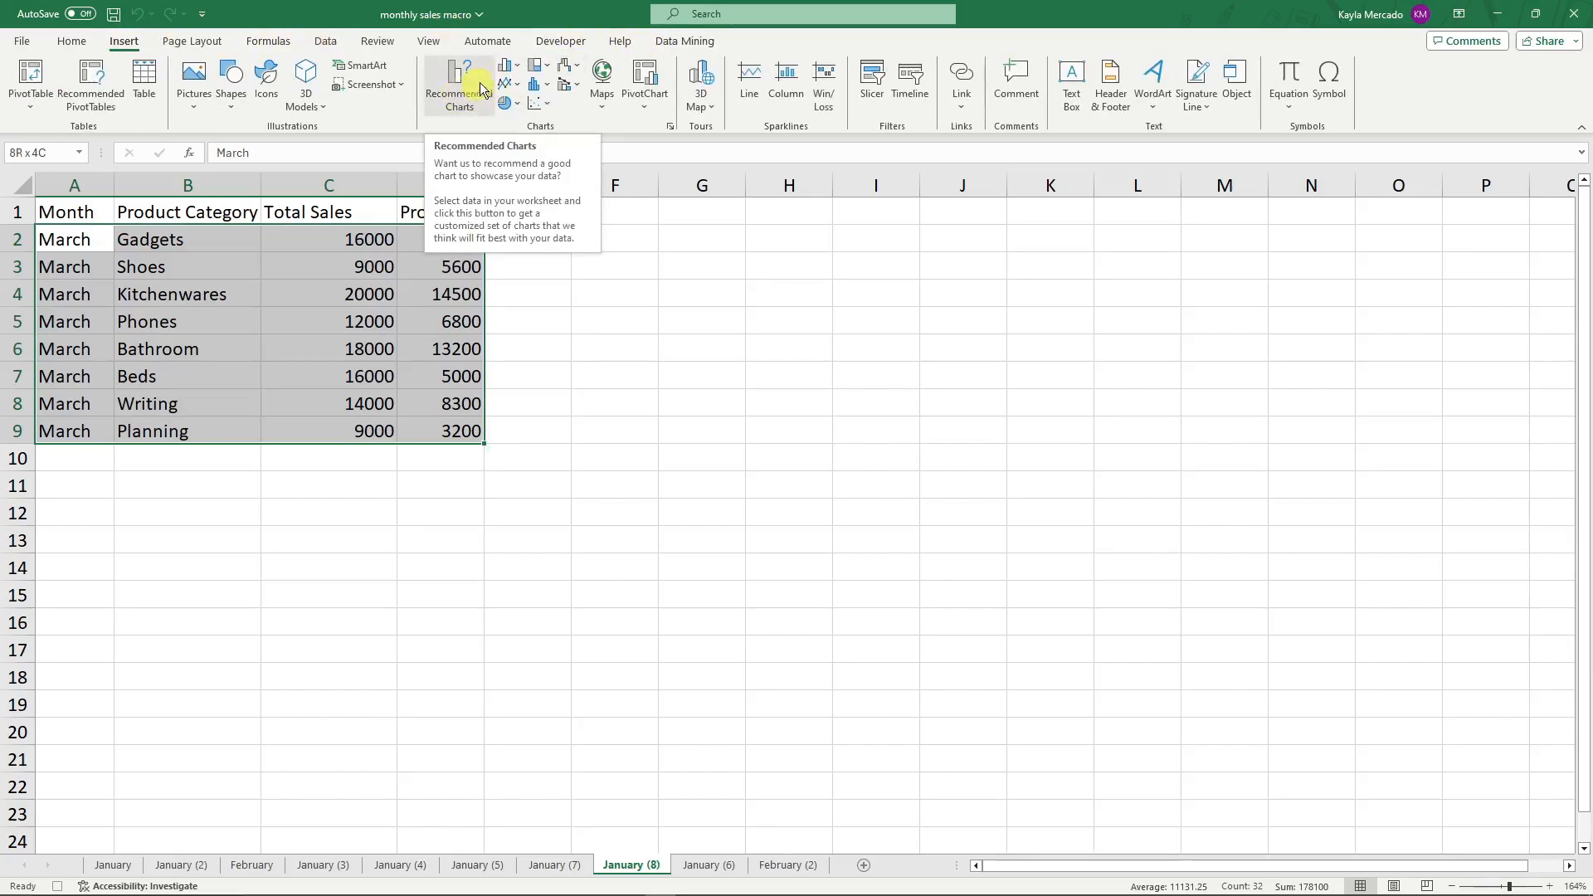
click(509, 65)
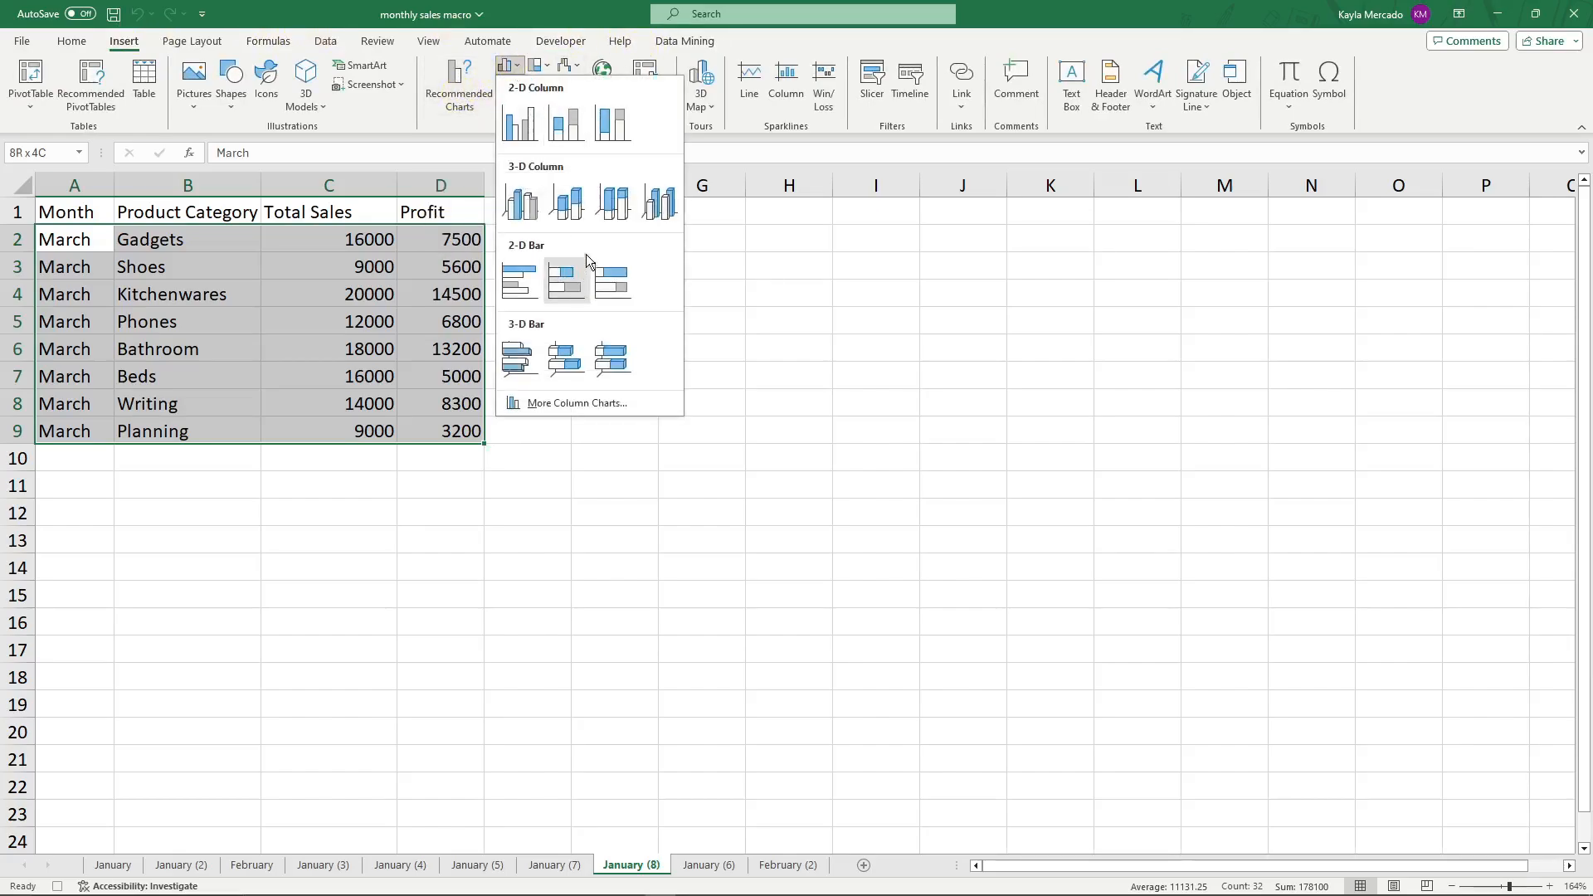
click(577, 133)
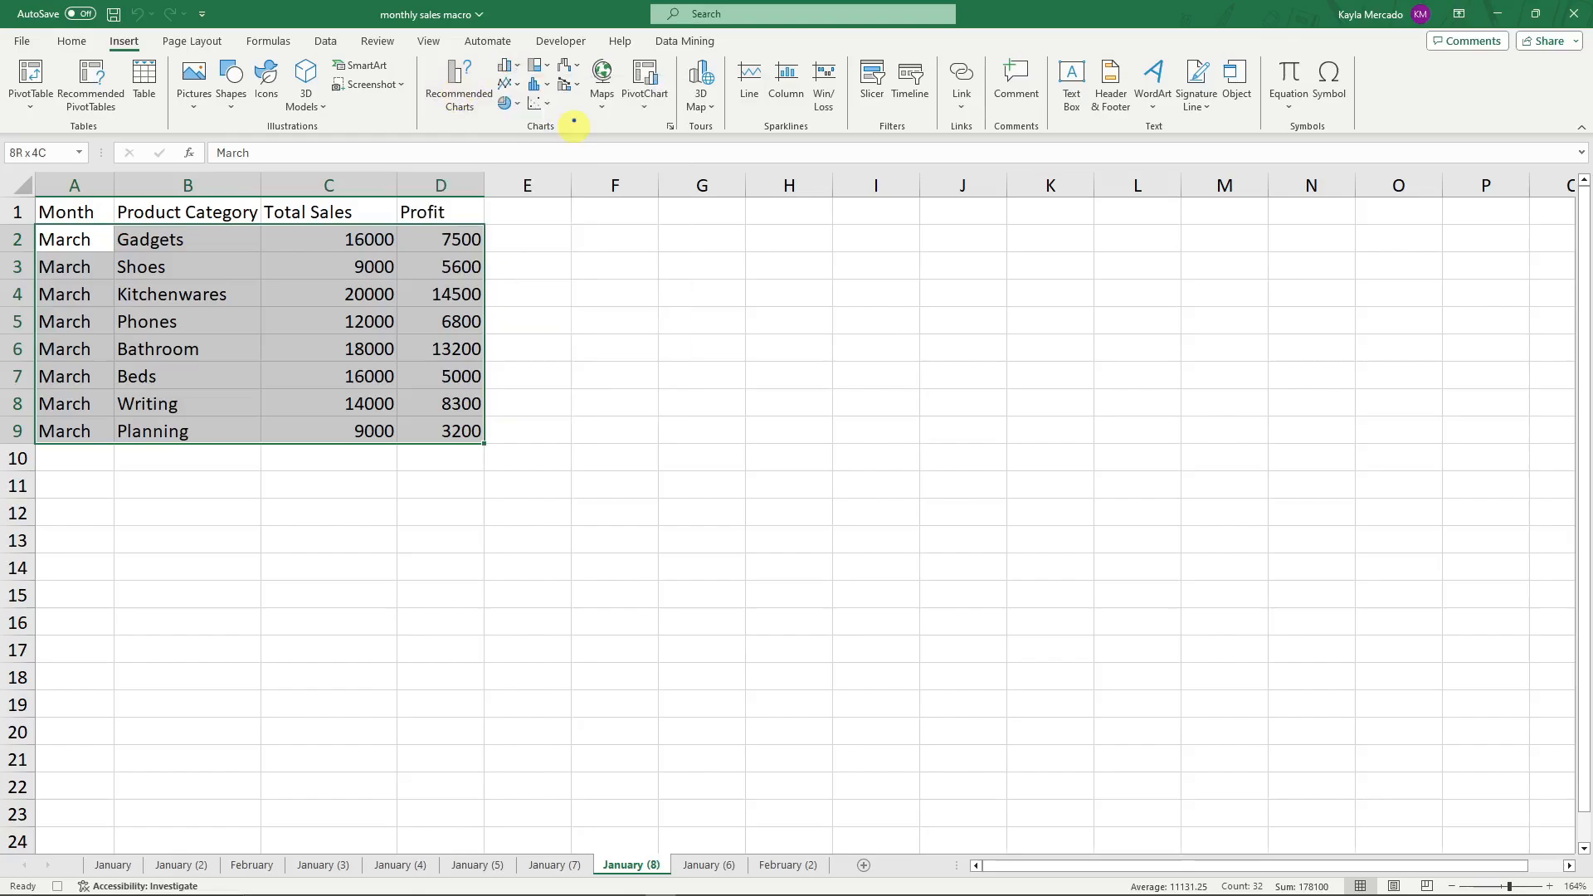
drag(821, 385, 936, 428)
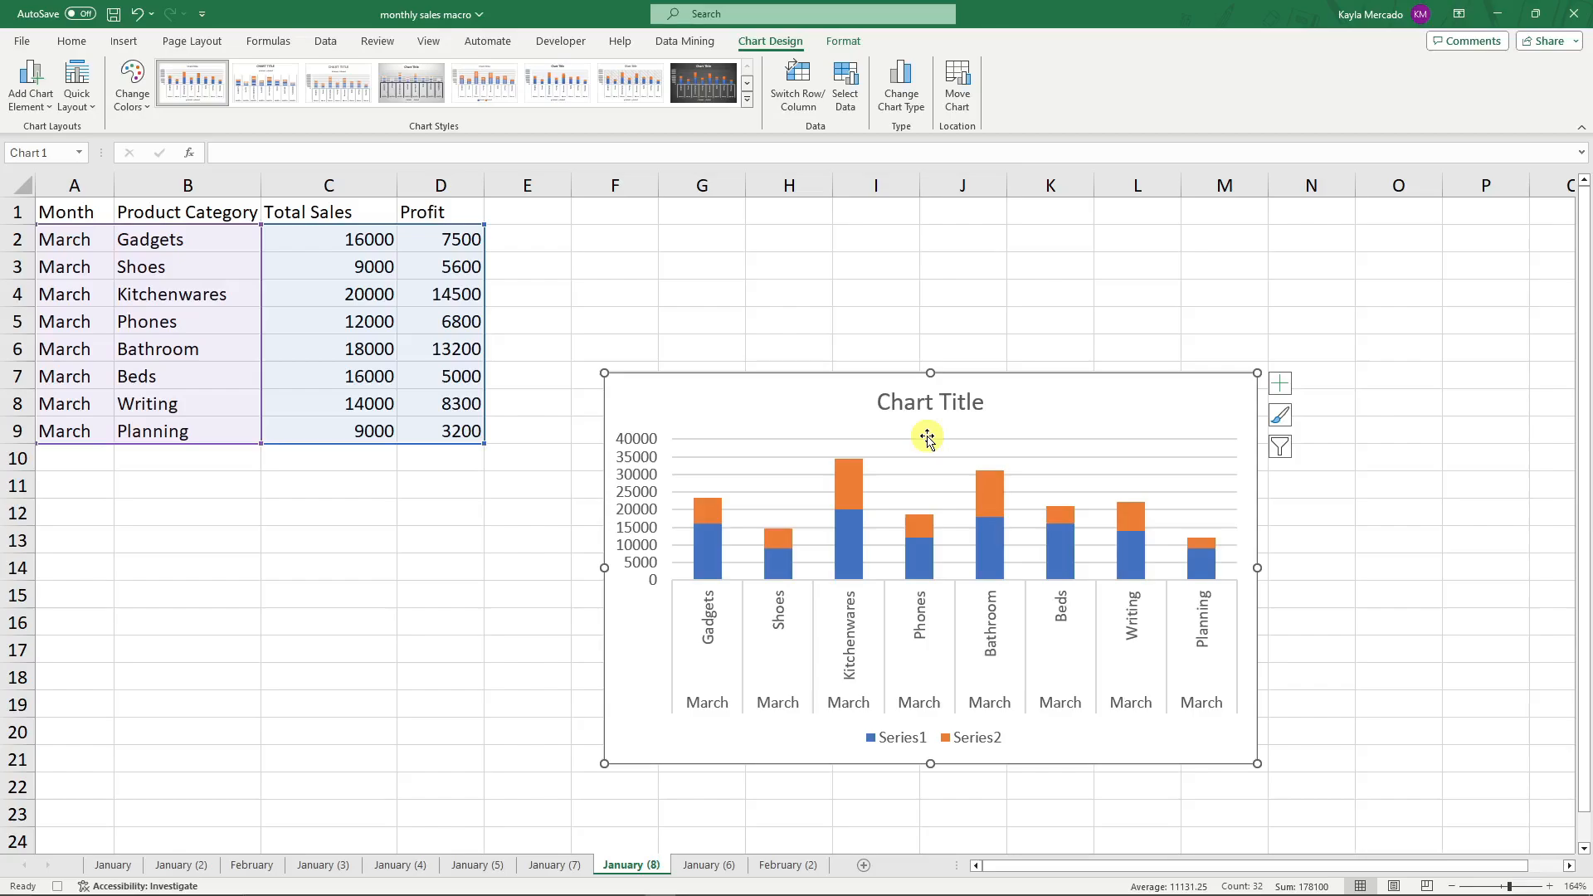
Fill the header cells A1:D1 with gold.
click(75, 43)
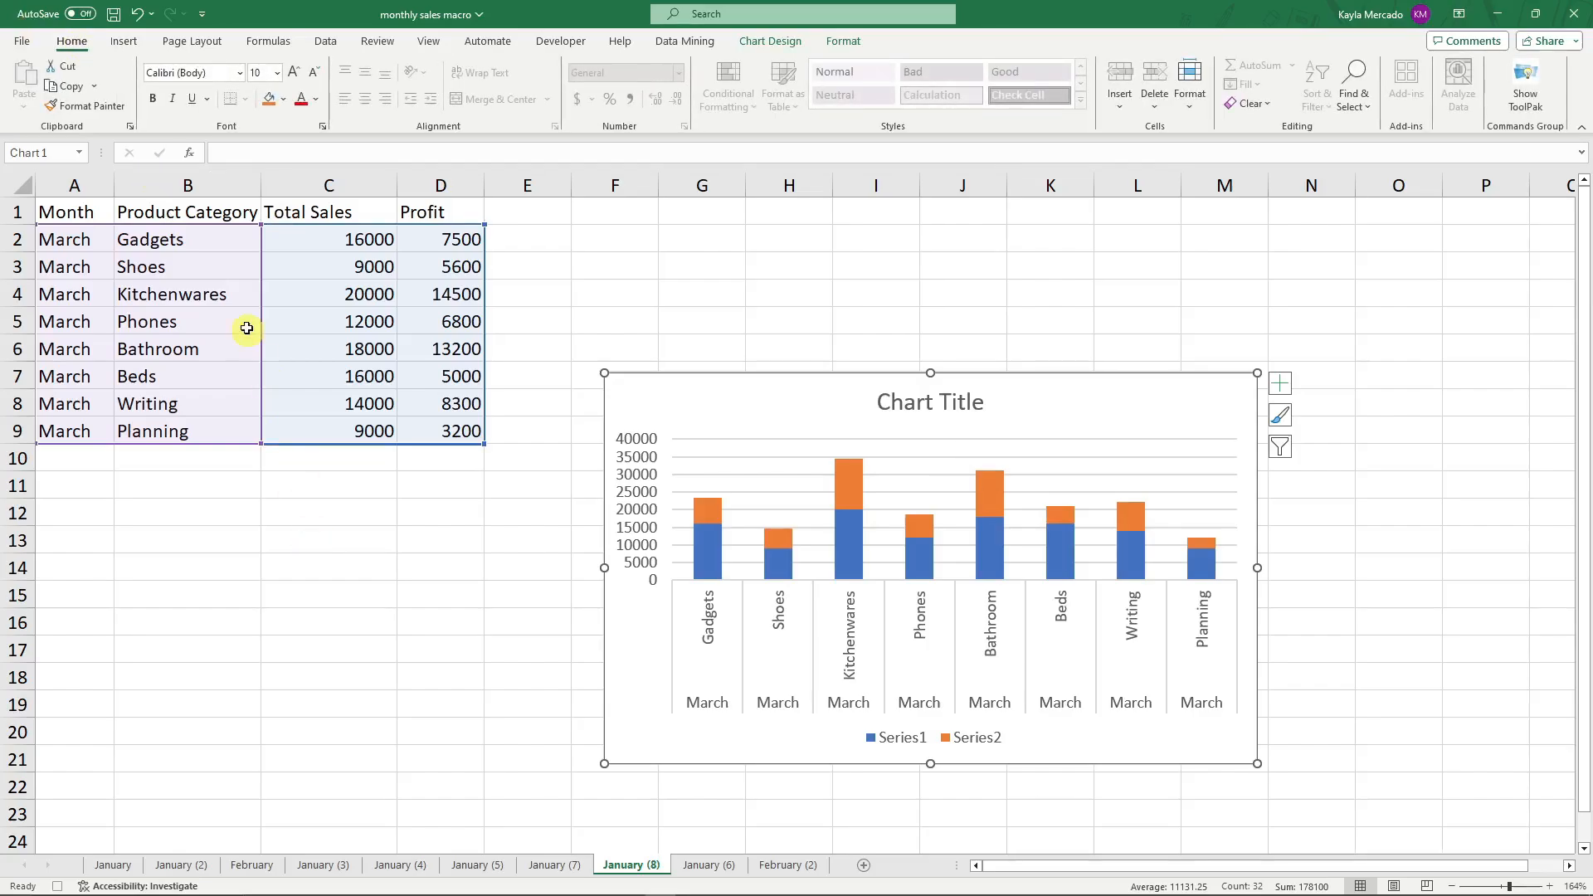
drag(83, 210, 341, 431)
click(269, 99)
Fill the Total Sales cells C2:C9 with green and stop recording the macro.
click(269, 99)
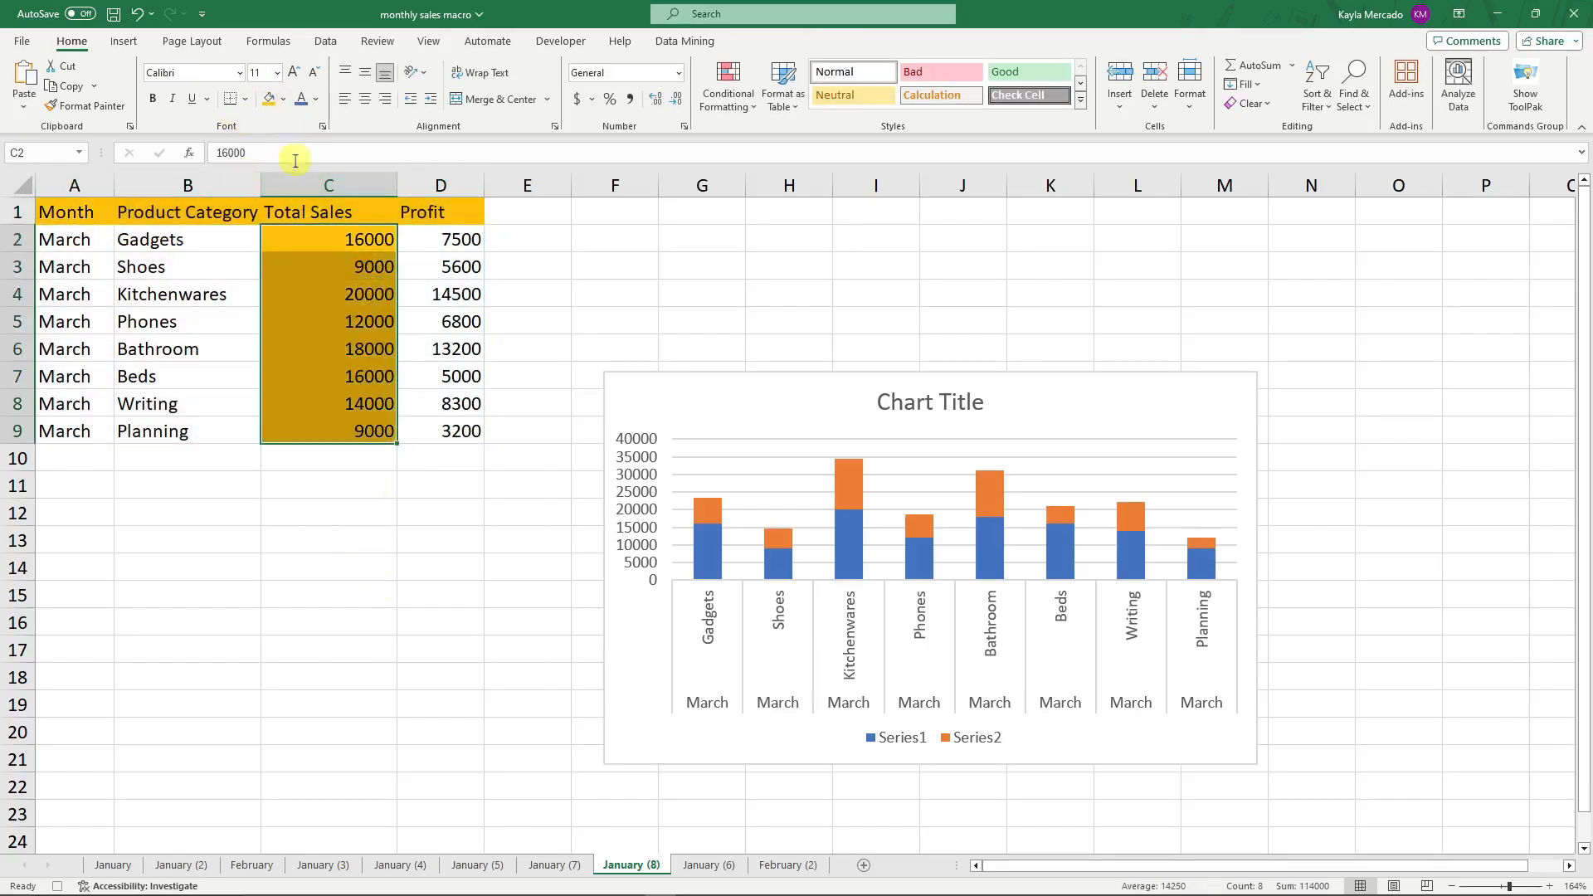
click(283, 98)
click(398, 142)
click(438, 623)
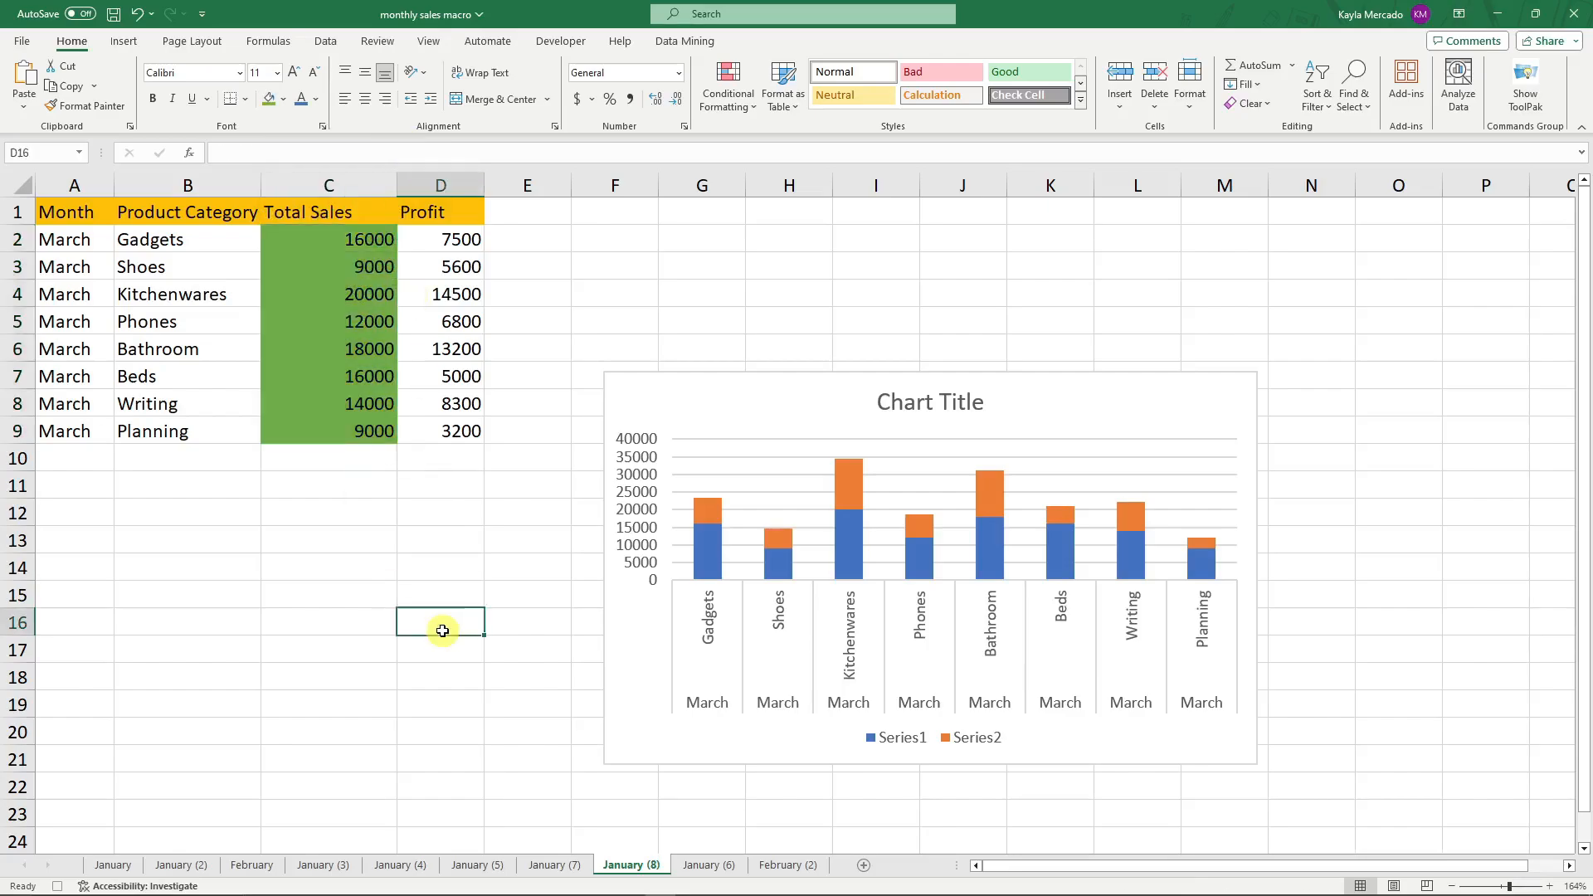
click(57, 886)
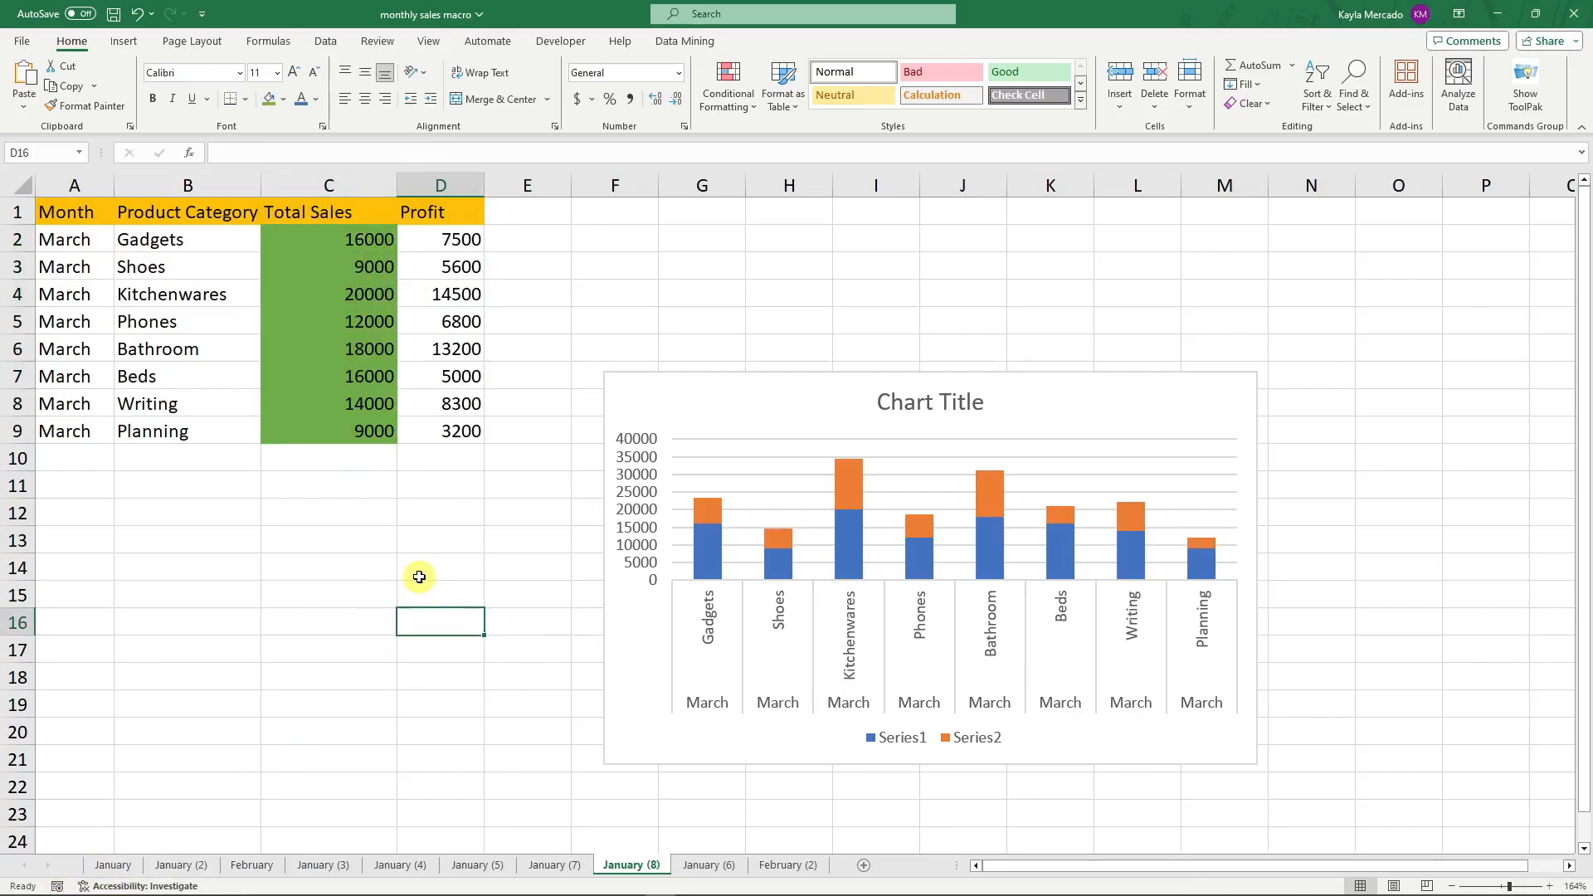
Draw a form control button over about F5:I9 on the January (6) sheet and assign the CHART macro to it.
click(708, 865)
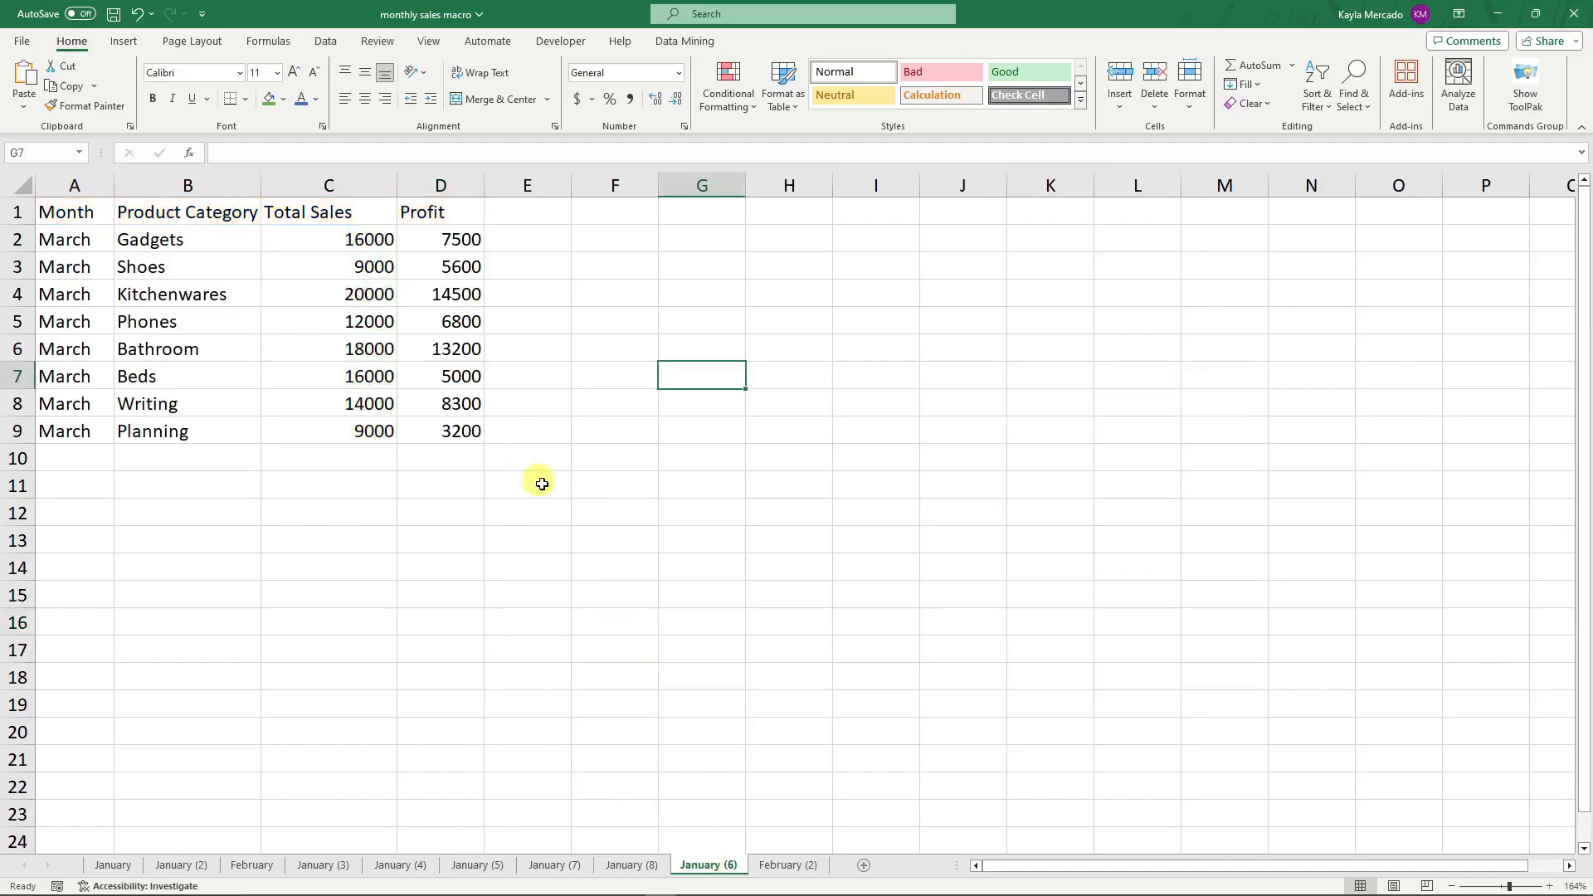
click(614, 541)
click(566, 46)
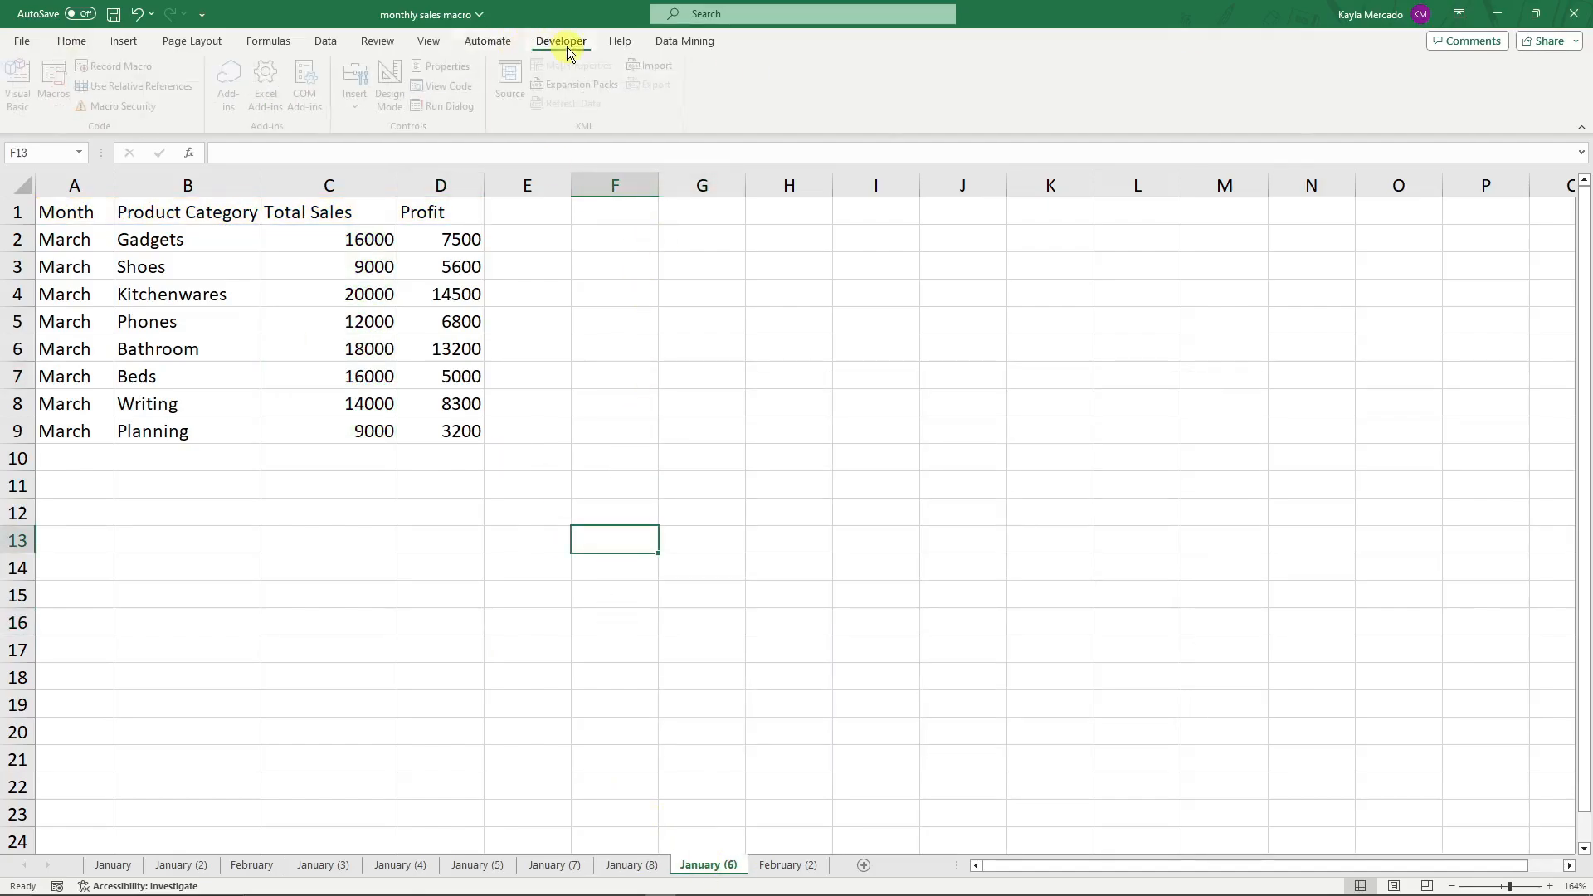
click(360, 83)
click(348, 153)
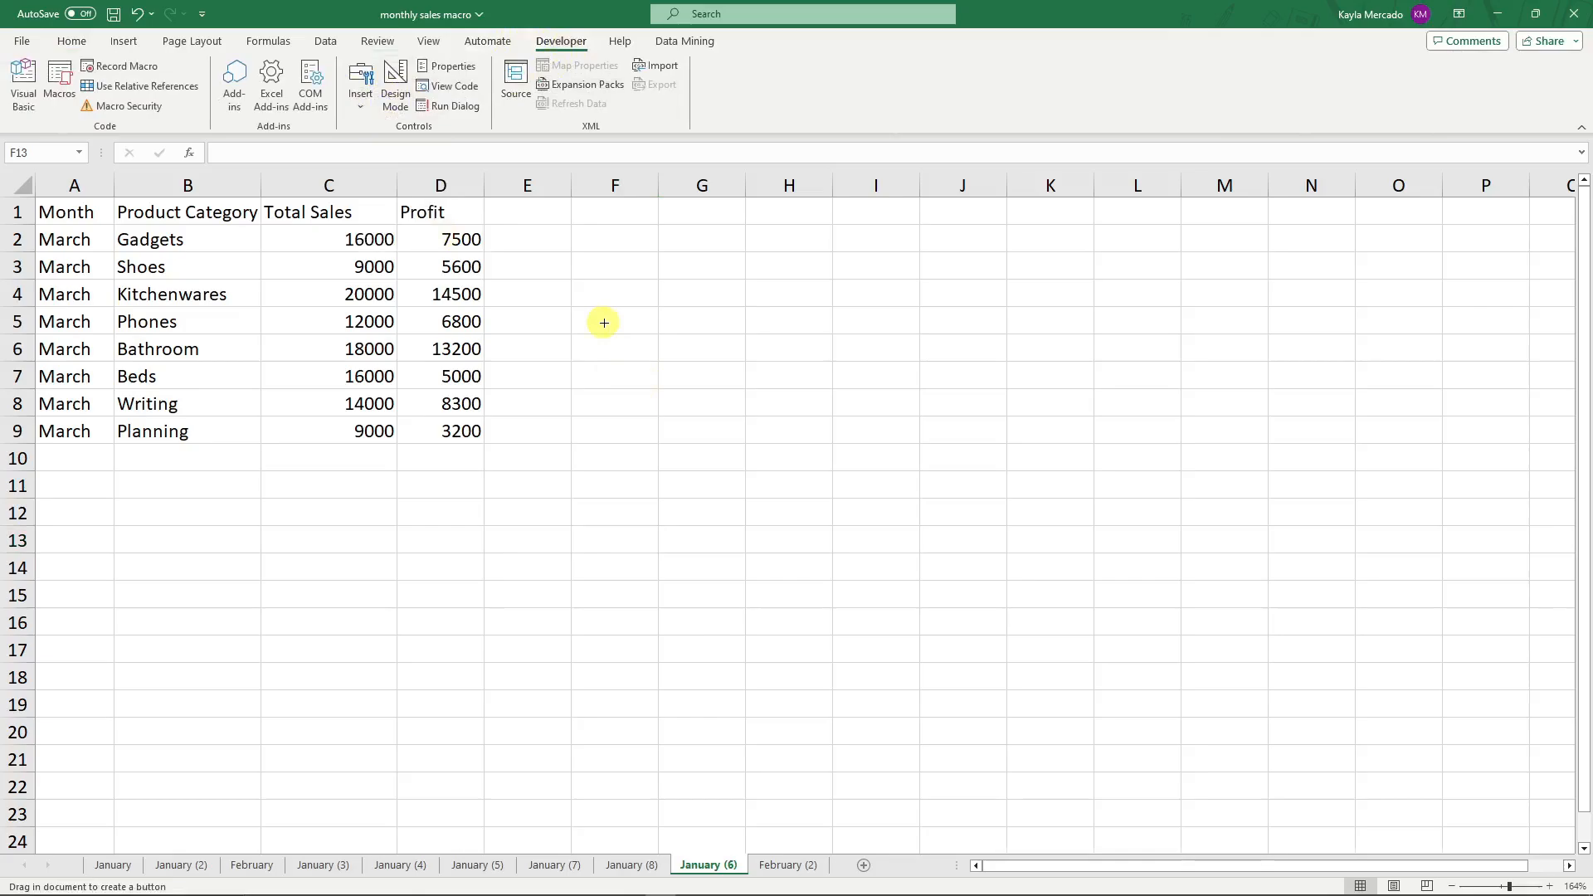
drag(604, 323, 926, 440)
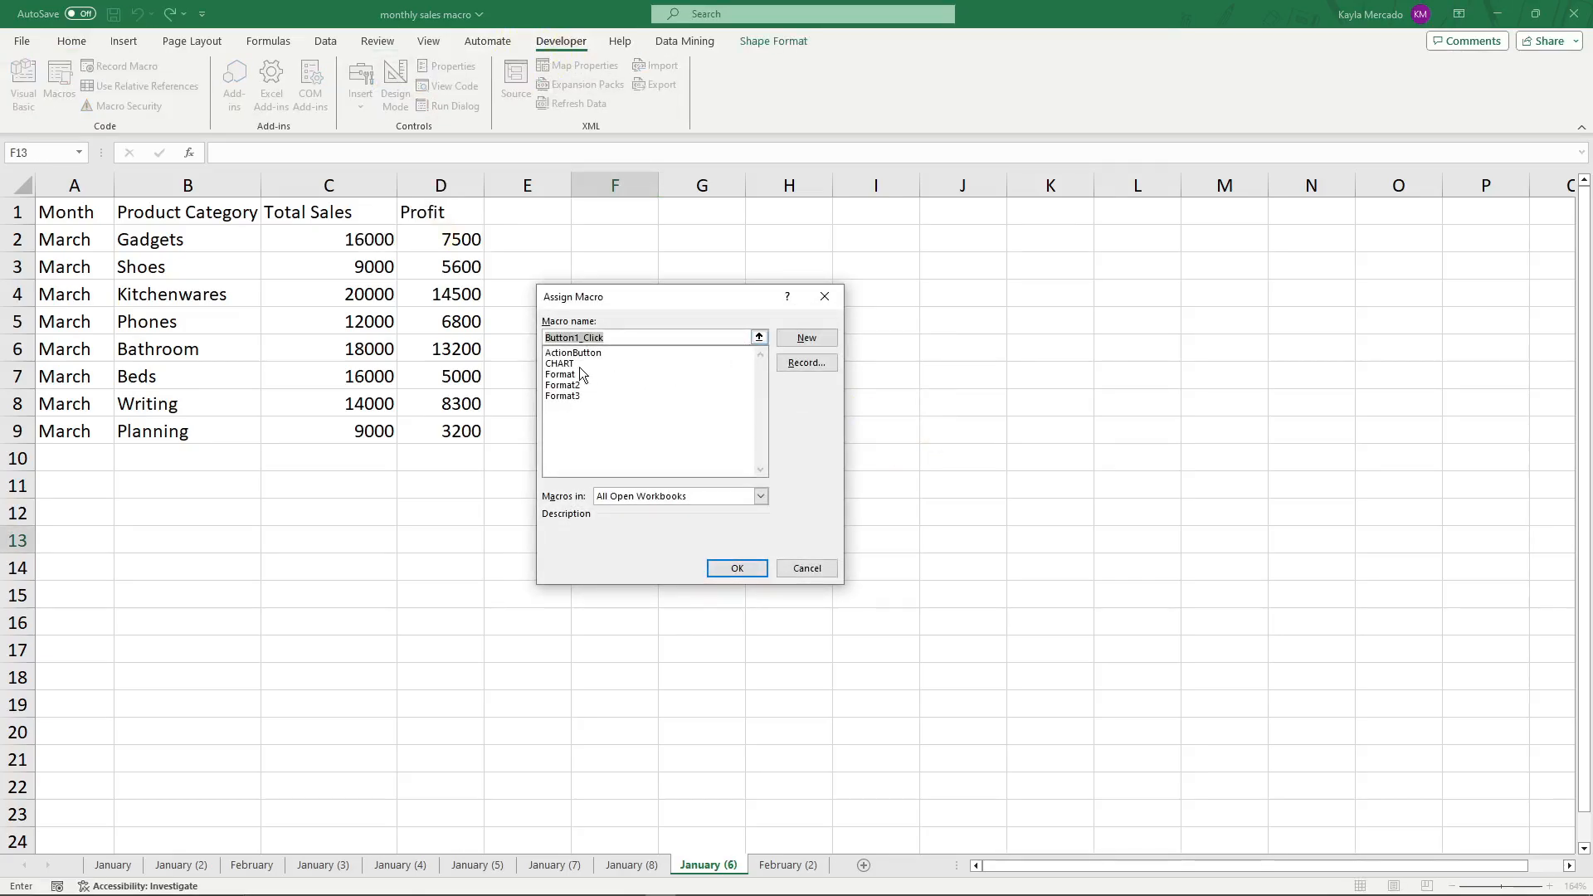
click(579, 366)
click(737, 568)
Replace the new button's label with CHART.
click(803, 376)
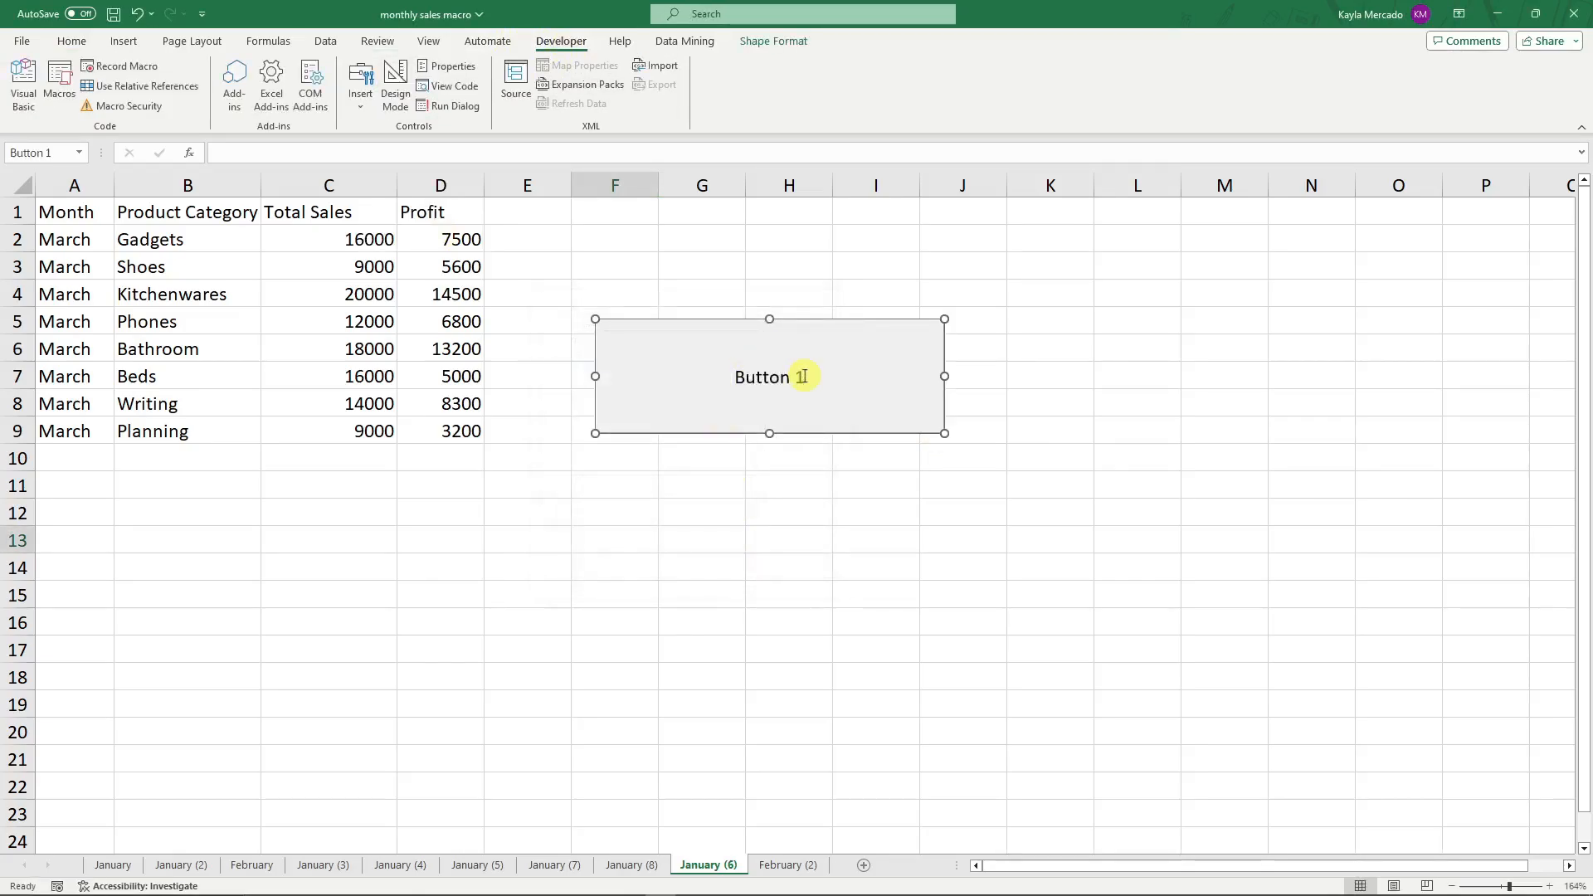
click(777, 376)
key(Escape)
click(775, 377)
click(798, 376)
key(BackSpace)
key(BackSpace)
key(BackSpace)
key(BackSpace)
key(BackSpace)
key(BackSpace)
key(BackSpace)
key(BackSpace)
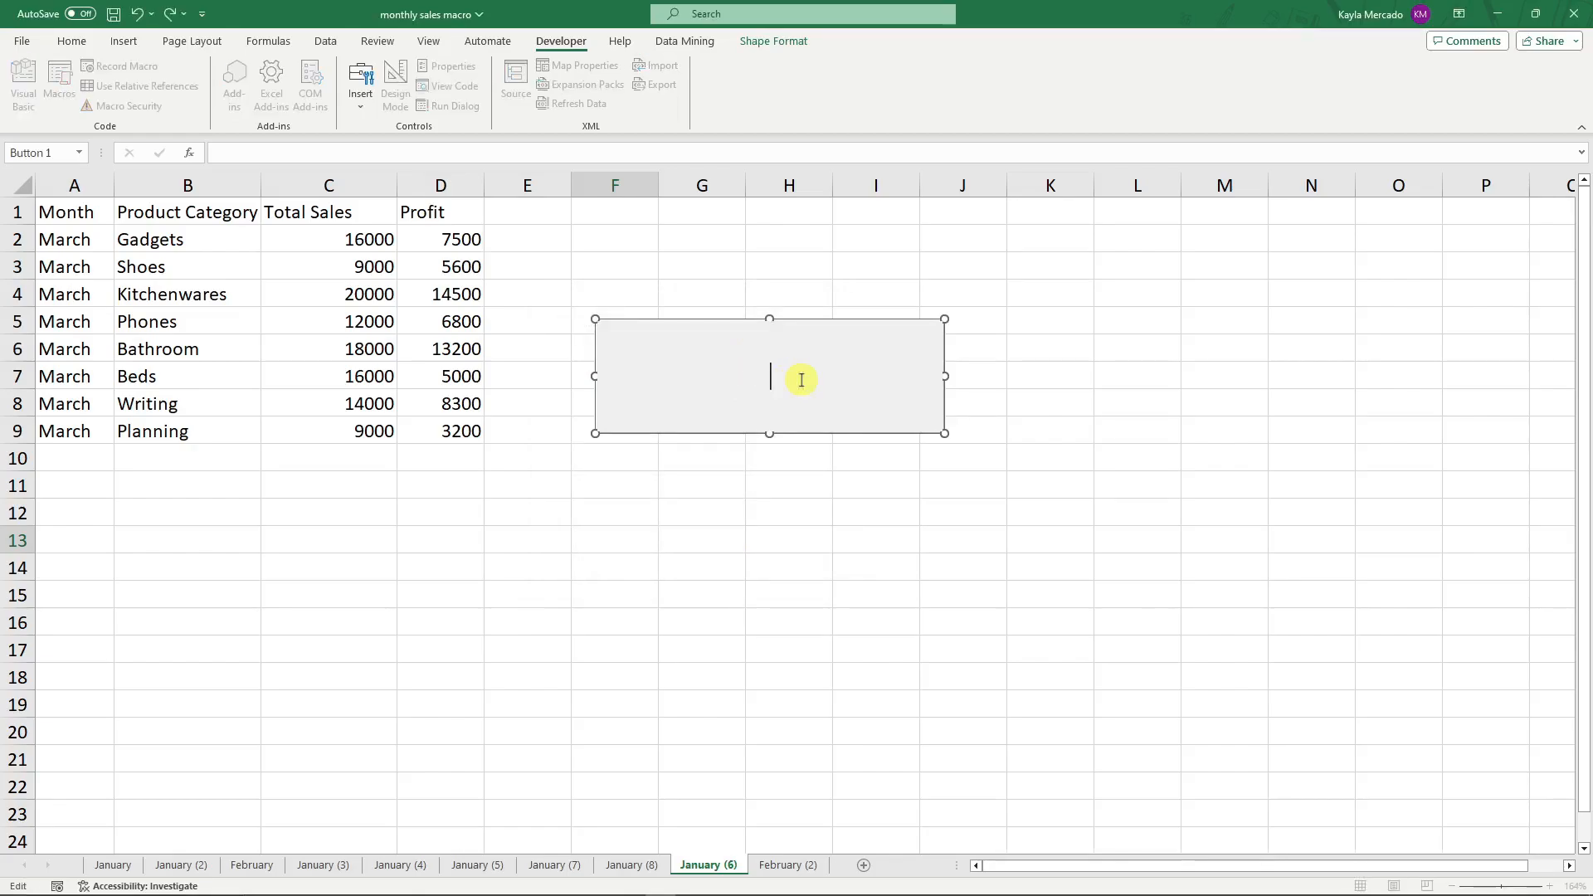
text(CHART)
click(838, 589)
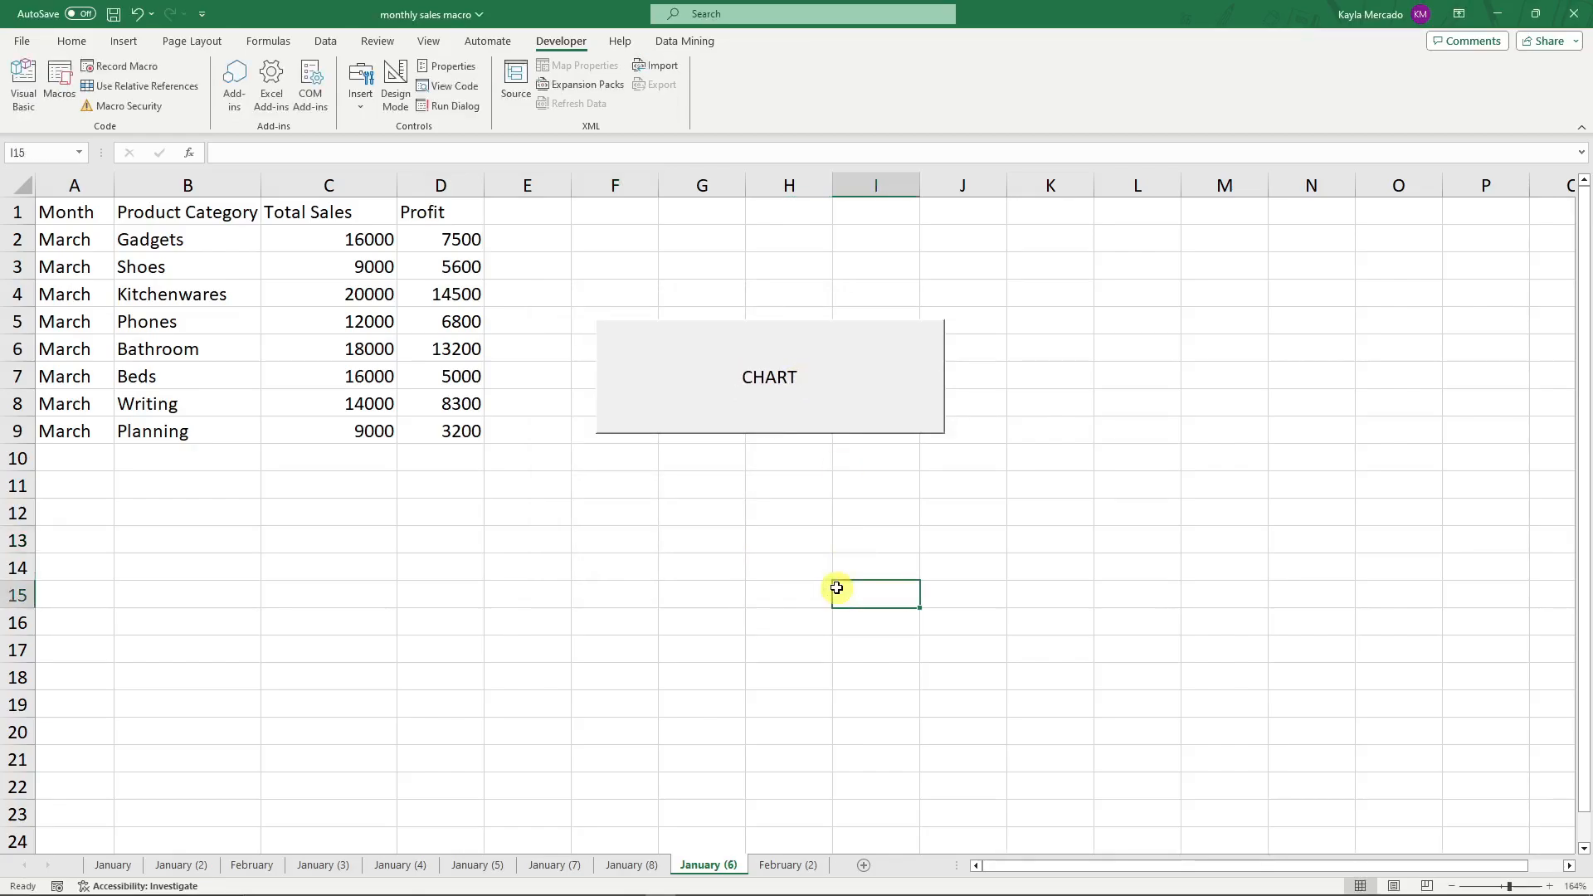
Run the CHART macro from its button on the March table, with the column chart placed below the button from about G11.
click(775, 384)
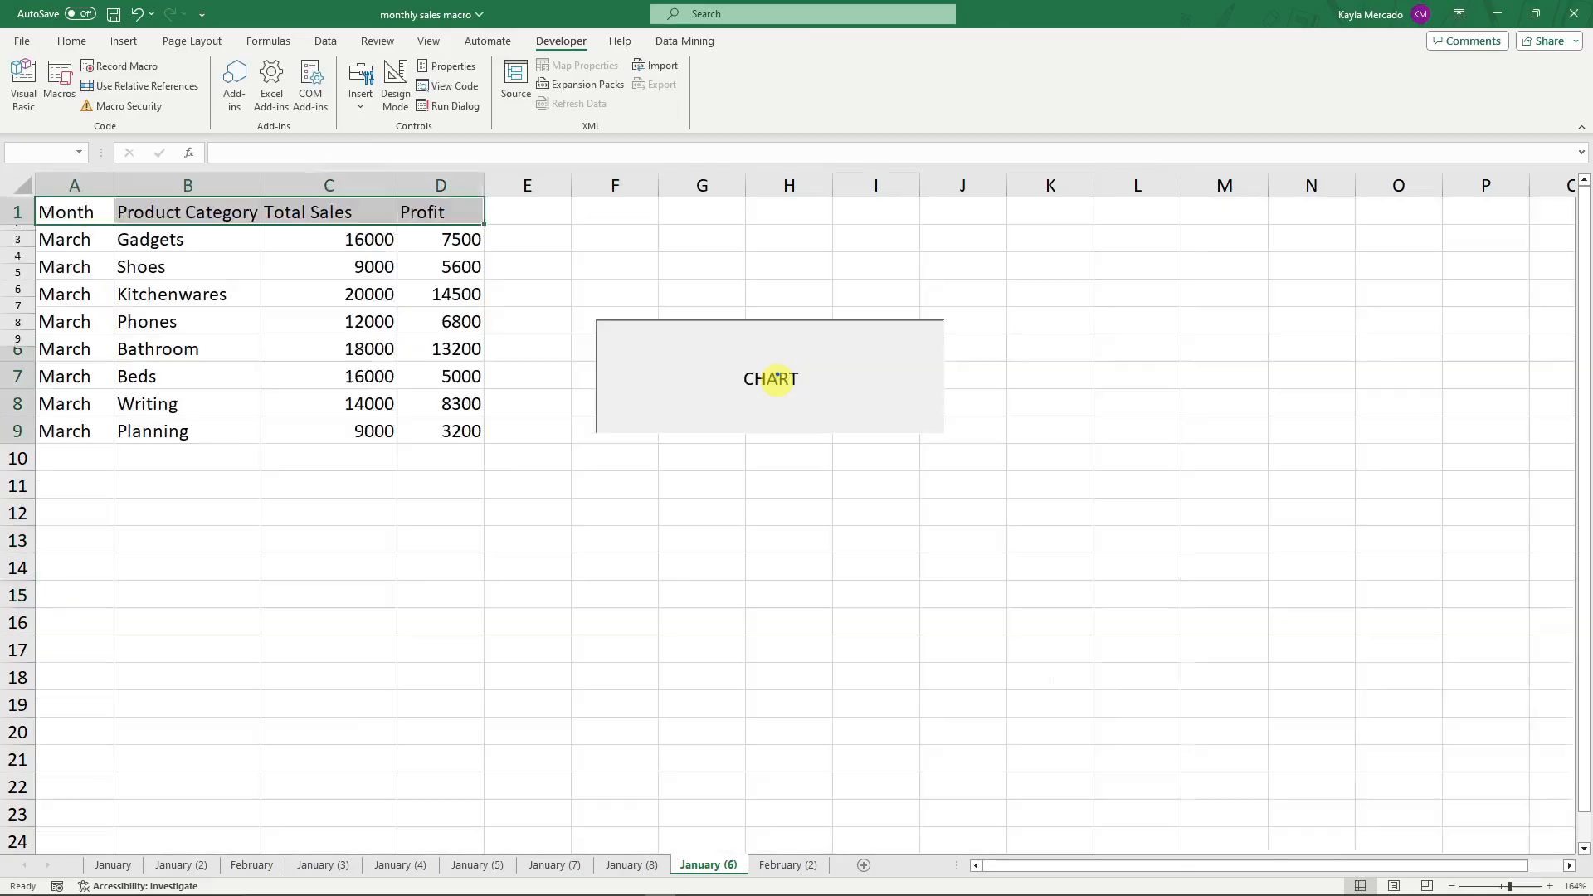
click(1341, 687)
drag(1195, 644, 823, 548)
drag(42, 208, 463, 428)
click(507, 656)
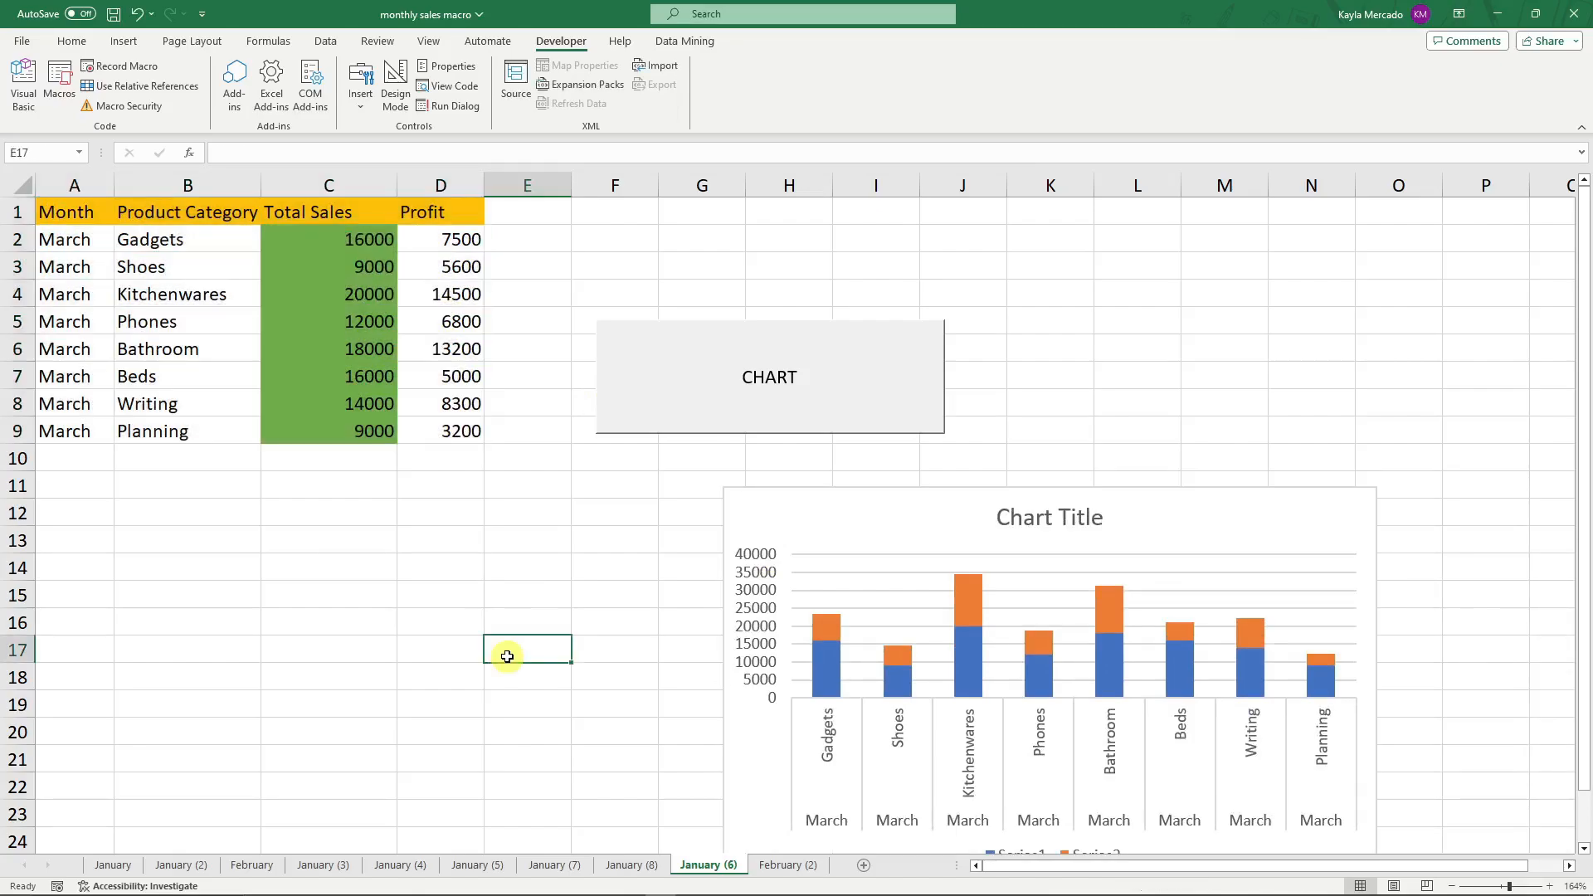
key(Down)
key(Right)
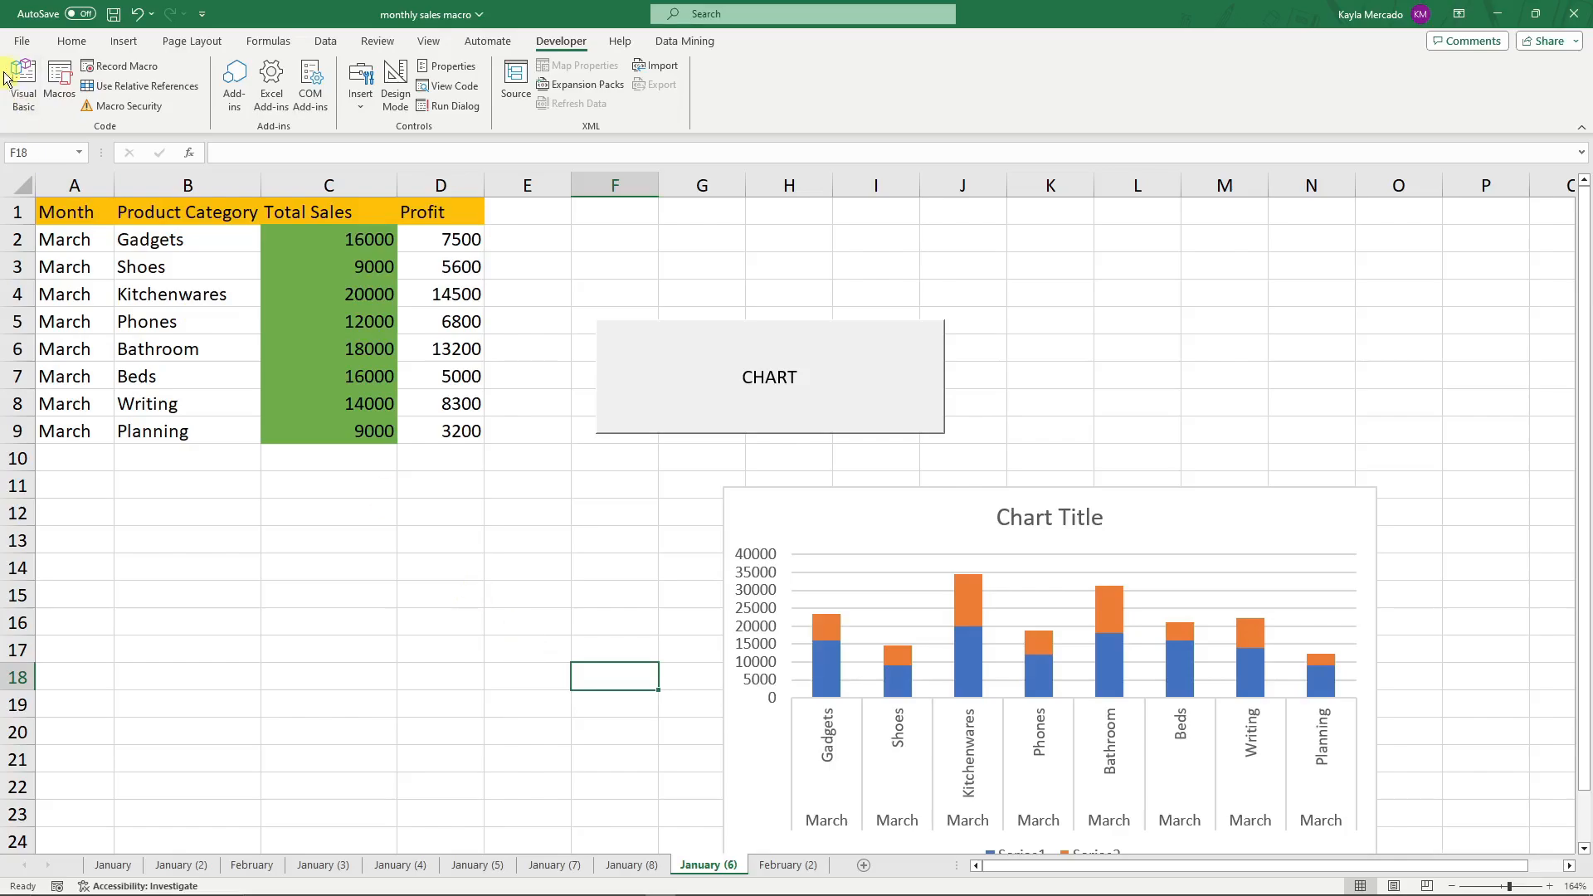
Start saving a copy of the workbook in Downloads, with Excel Macro-Enabled Workbook (*.xlsm) as the file type.
click(21, 46)
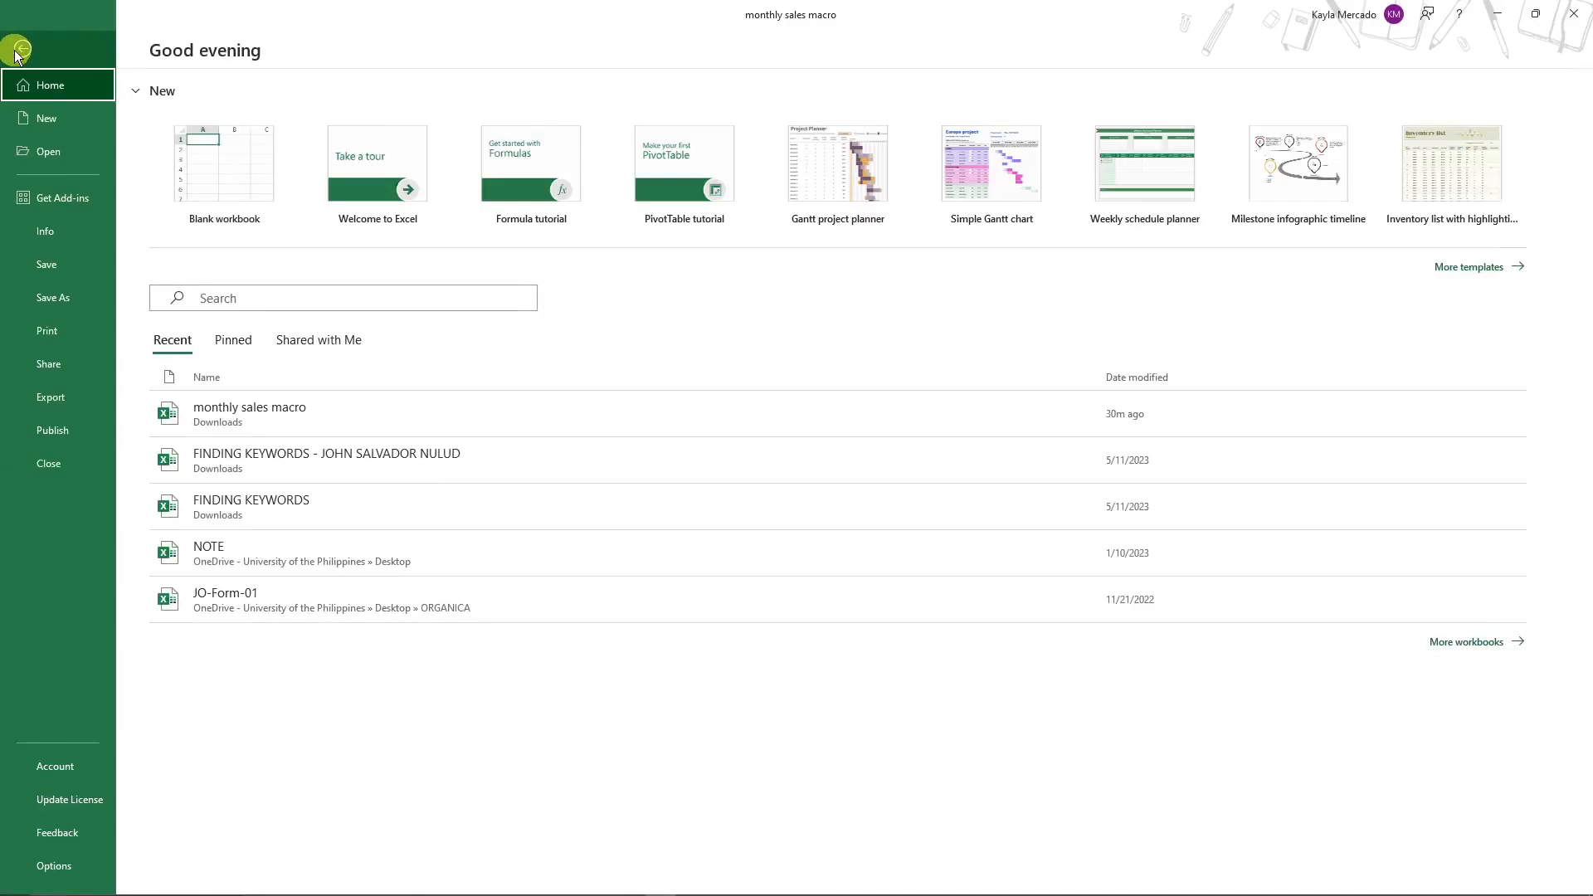
click(67, 291)
click(580, 150)
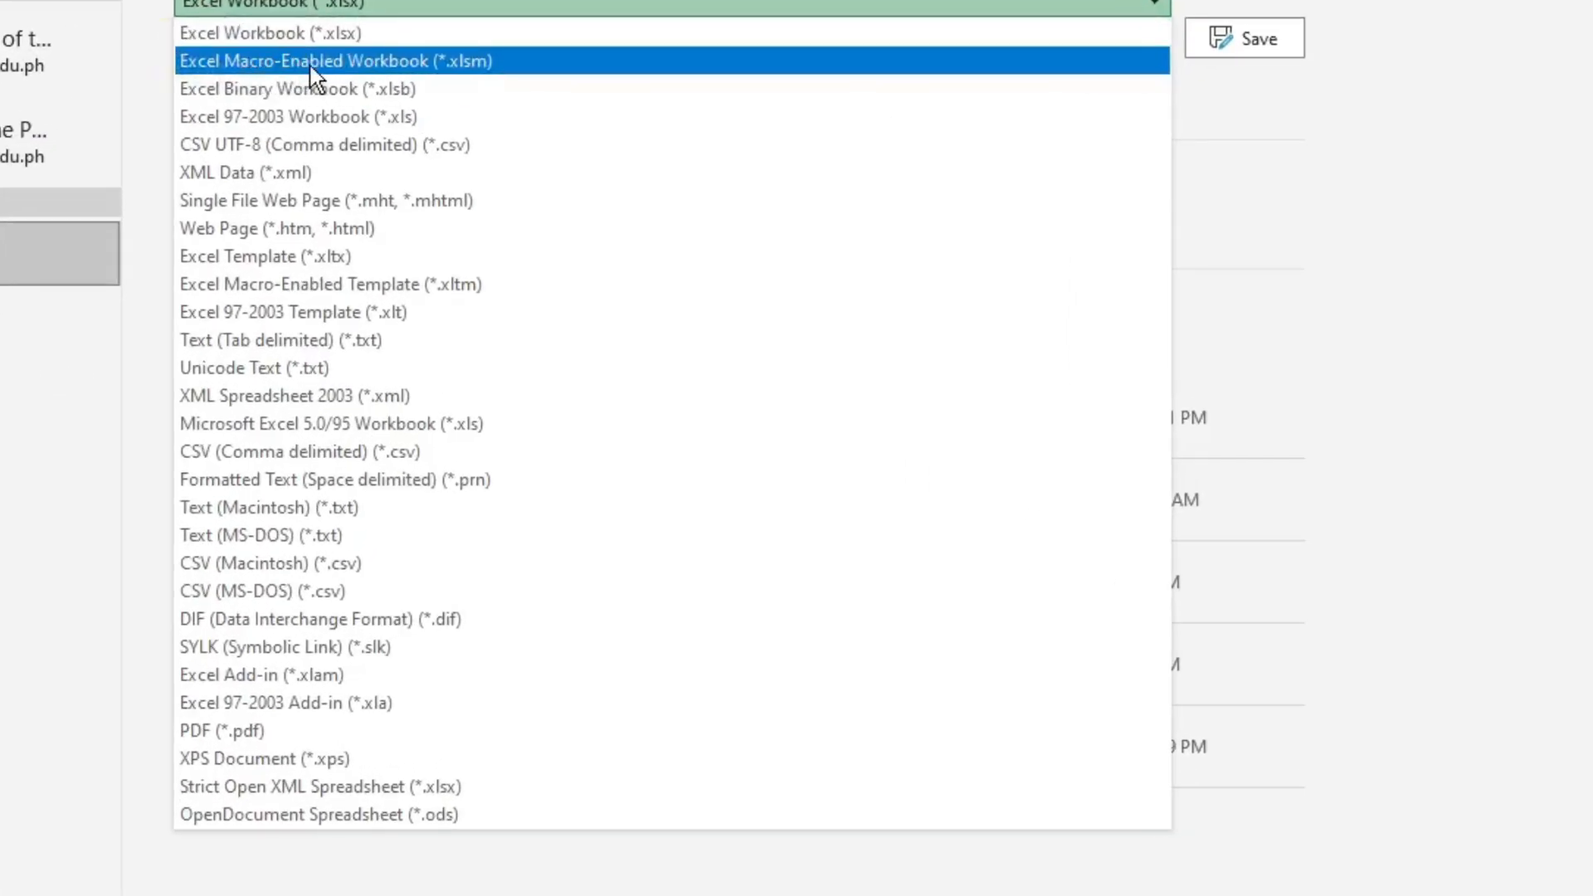
click(338, 67)
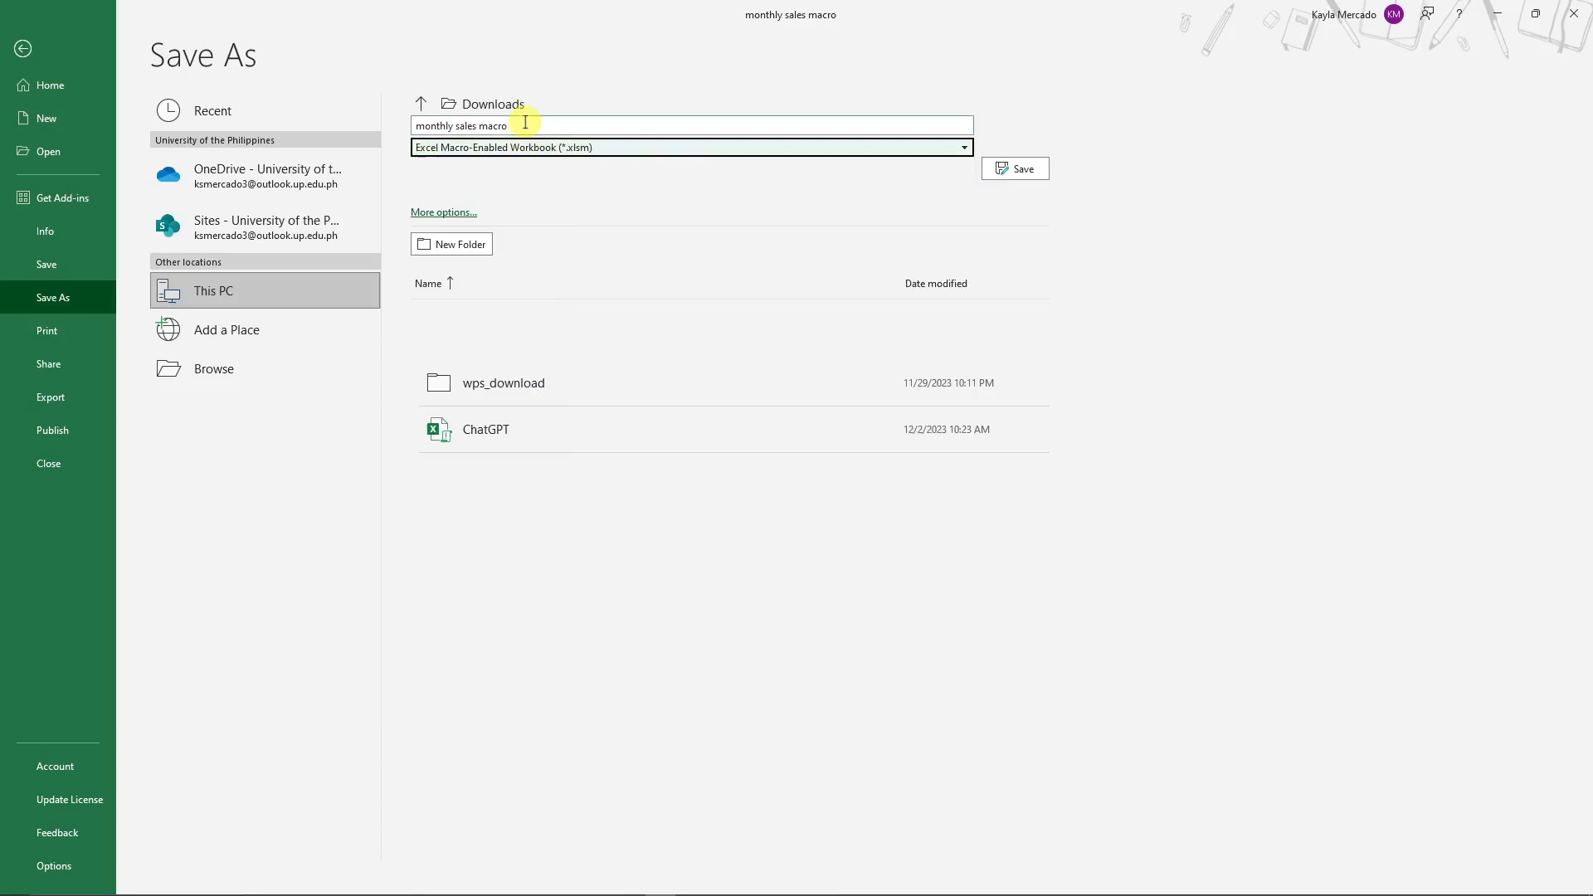
Name the copy Sample Macro and save it.
click(414, 126)
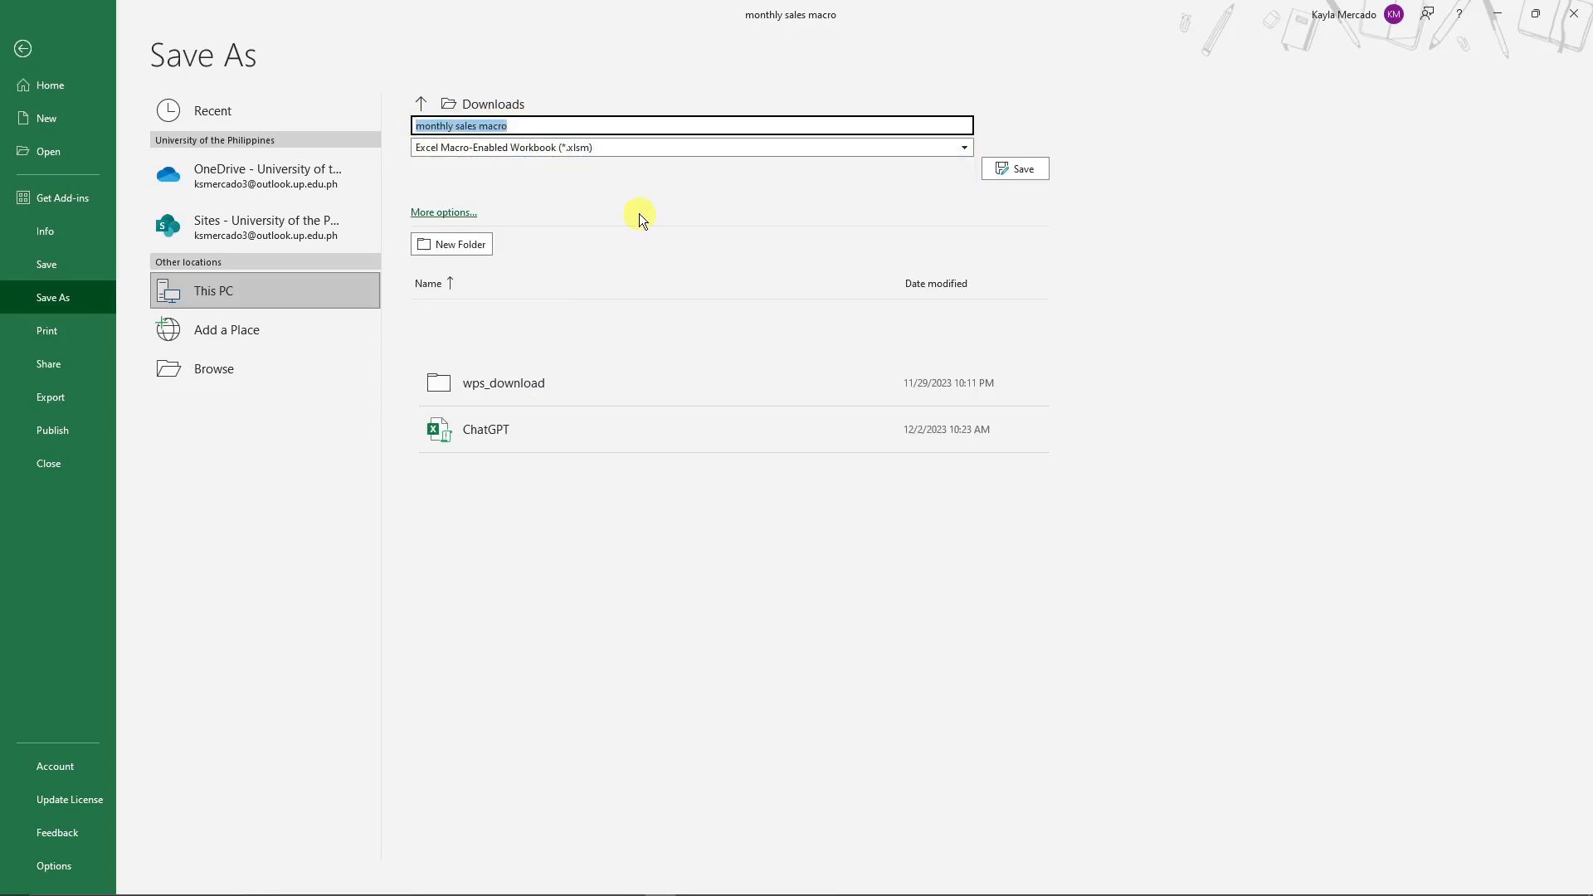
text(Sample Sales)
key(BackSpace)
key(BackSpace)
key(BackSpace)
key(BackSpace)
key(BackSpace)
text(Macr)
click(1005, 163)
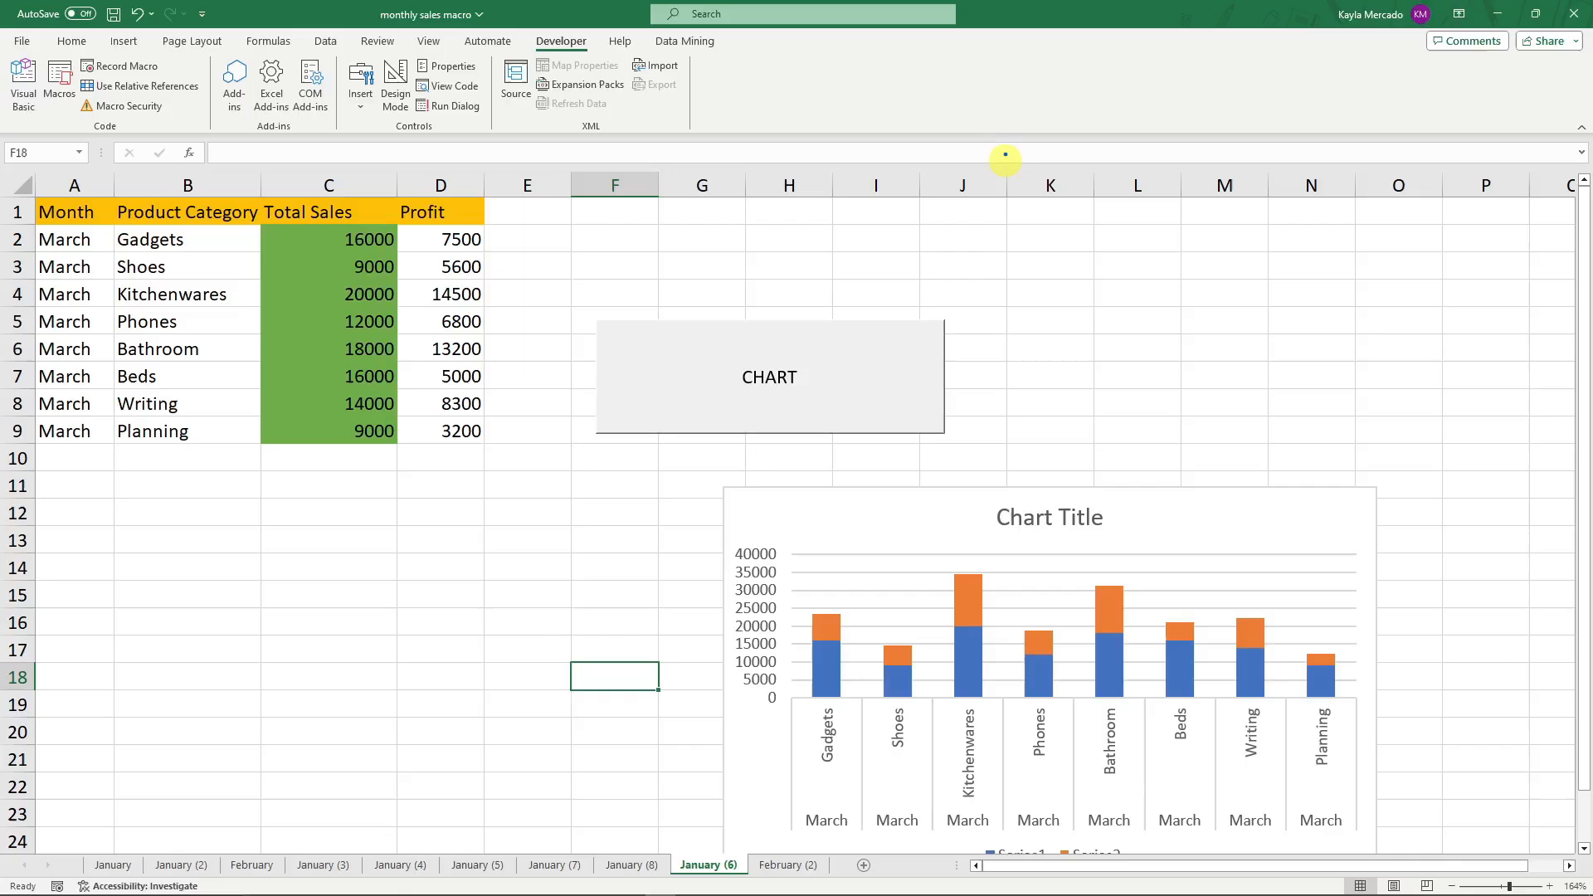